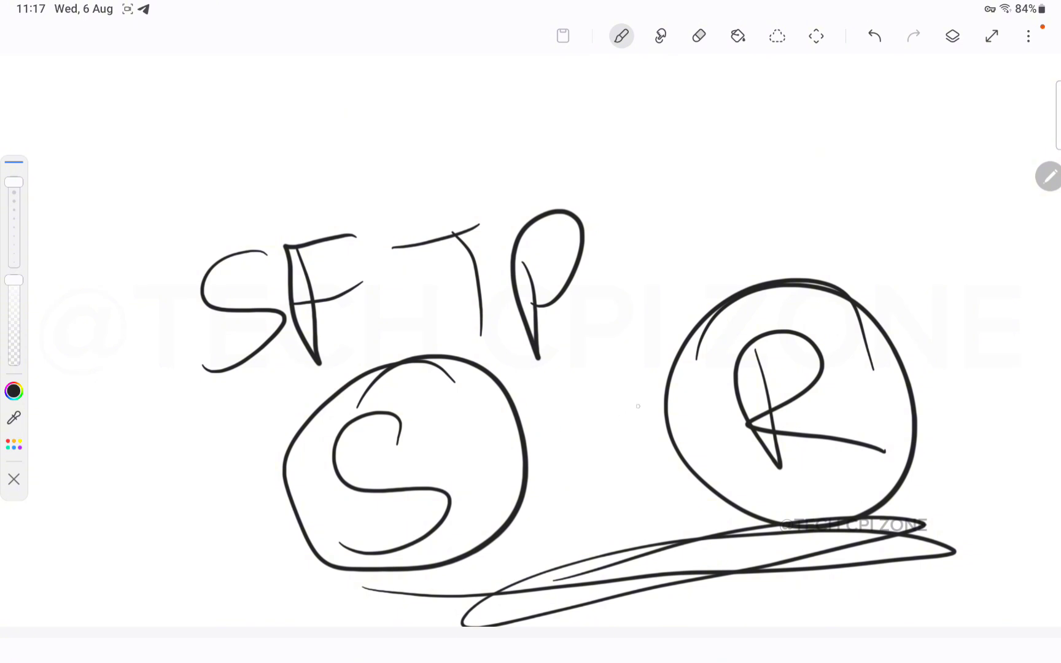
Step: Draw short connector strokes between the S circle and the R circle on the SFTP sketch
{"action": "left_click_drag", "start_coordinate": [570, 456], "coordinate": [531, 468]}
{"action": "left_click_drag", "start_coordinate": [627, 434], "coordinate": [666, 438]}
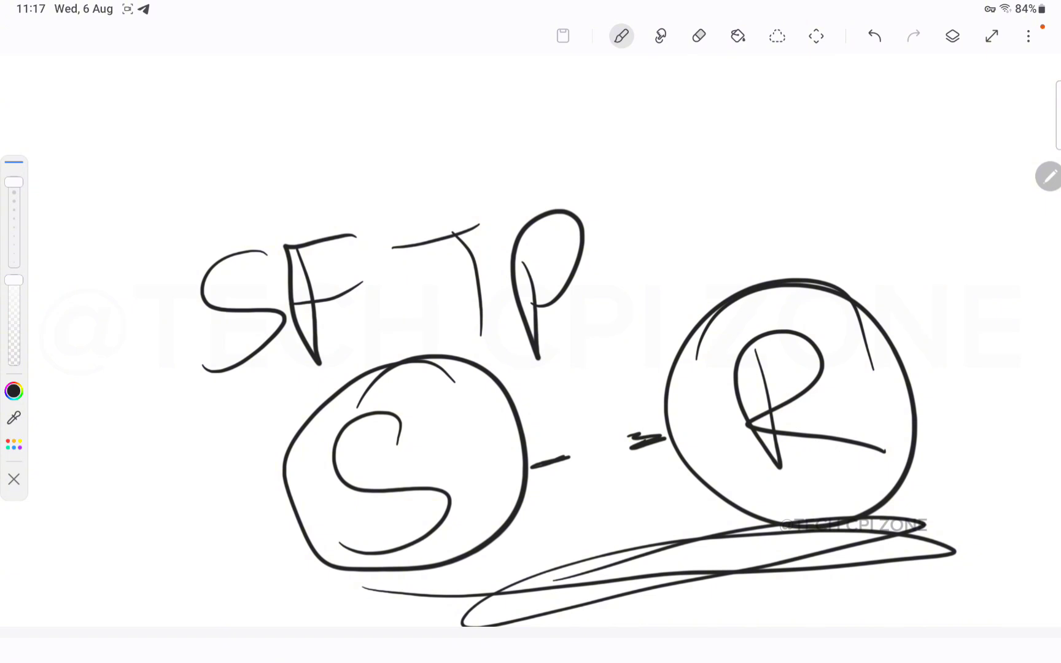
{"action": "mouse_move", "coordinate": [615, 180]}
{"action": "left_mouse_down"}
{"action": "mouse_move", "coordinate": [178, 343]}
{"action": "mouse_move", "coordinate": [635, 201]}
{"action": "mouse_move", "coordinate": [196, 240]}
{"action": "left_mouse_up"}
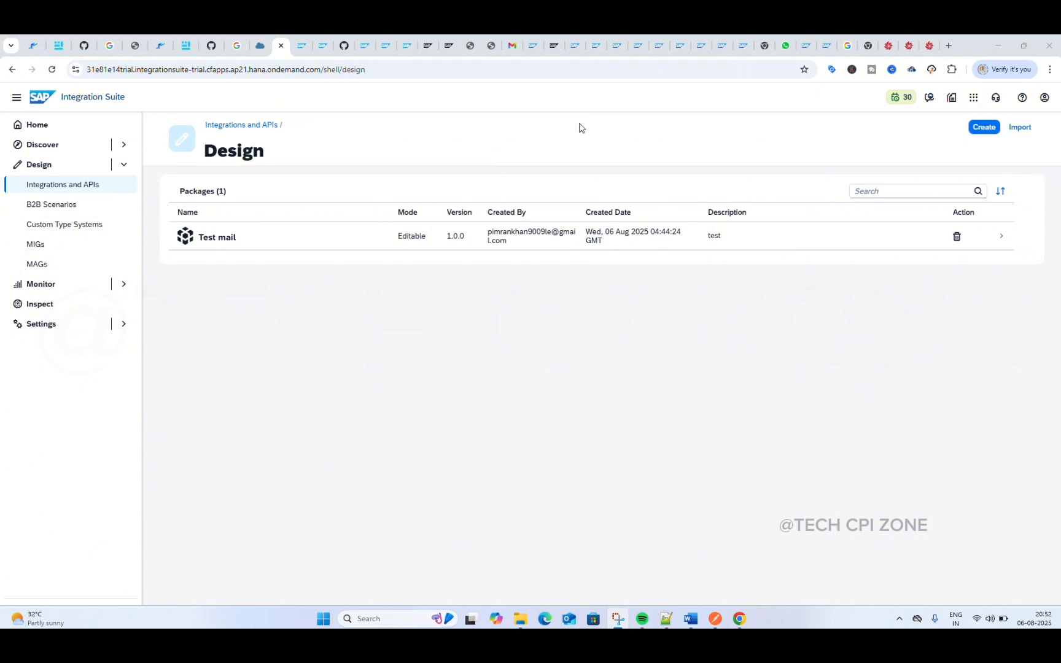
Step: Create and save an integration package with the name and short description SFTP S R
{"action": "left_click", "coordinate": [982, 127]}
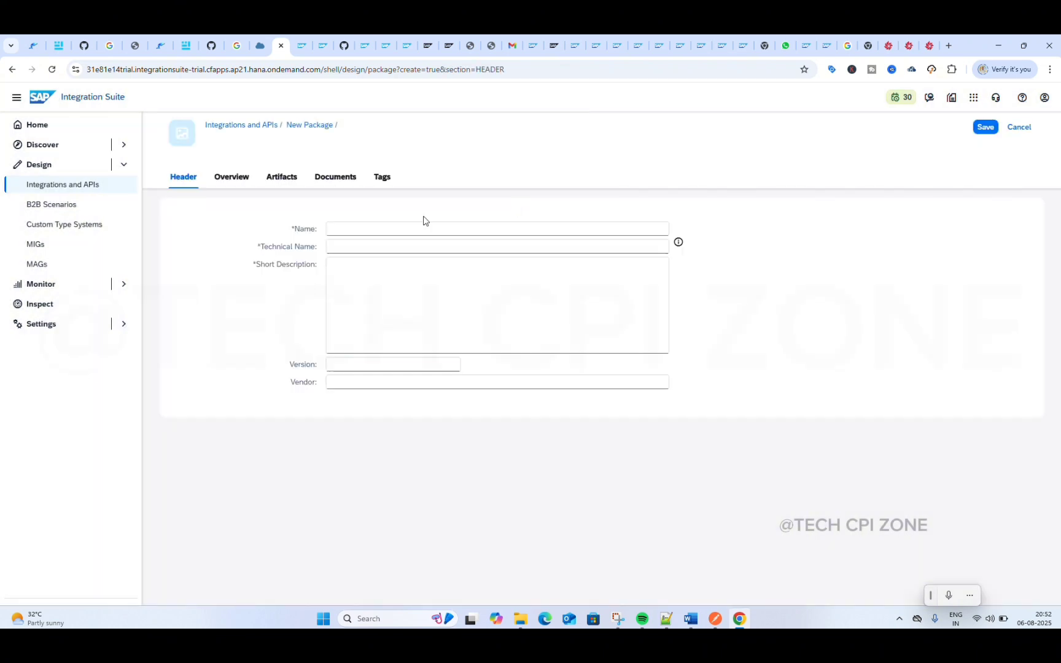
{"action": "left_click", "coordinate": [384, 227]}
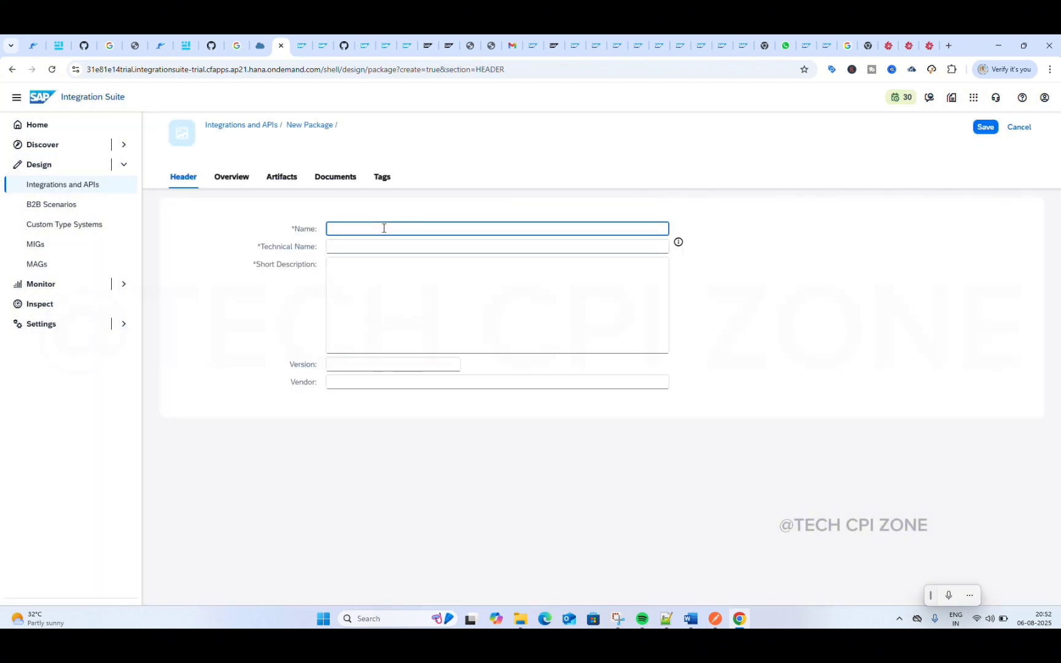
{"action": "type", "text": "SFTP S R"}
{"action": "key", "text": "ctrl+a"}
{"action": "key", "text": "ctrl+c"}
{"action": "left_click", "coordinate": [376, 314]}
{"action": "key", "text": "ctrl+v"}
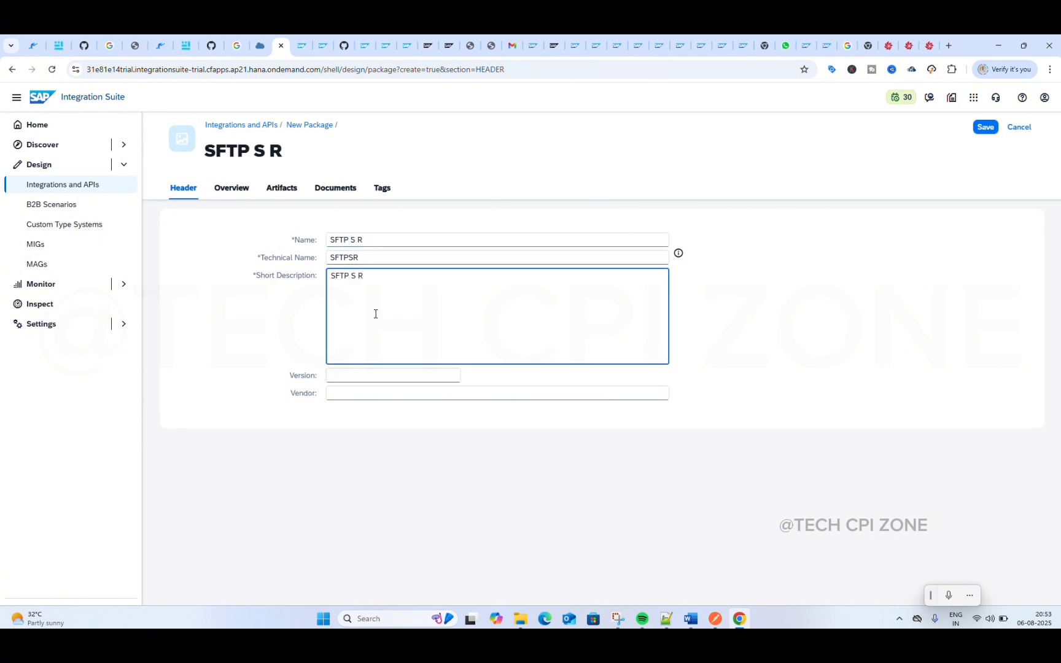
{"action": "left_click", "coordinate": [985, 128]}
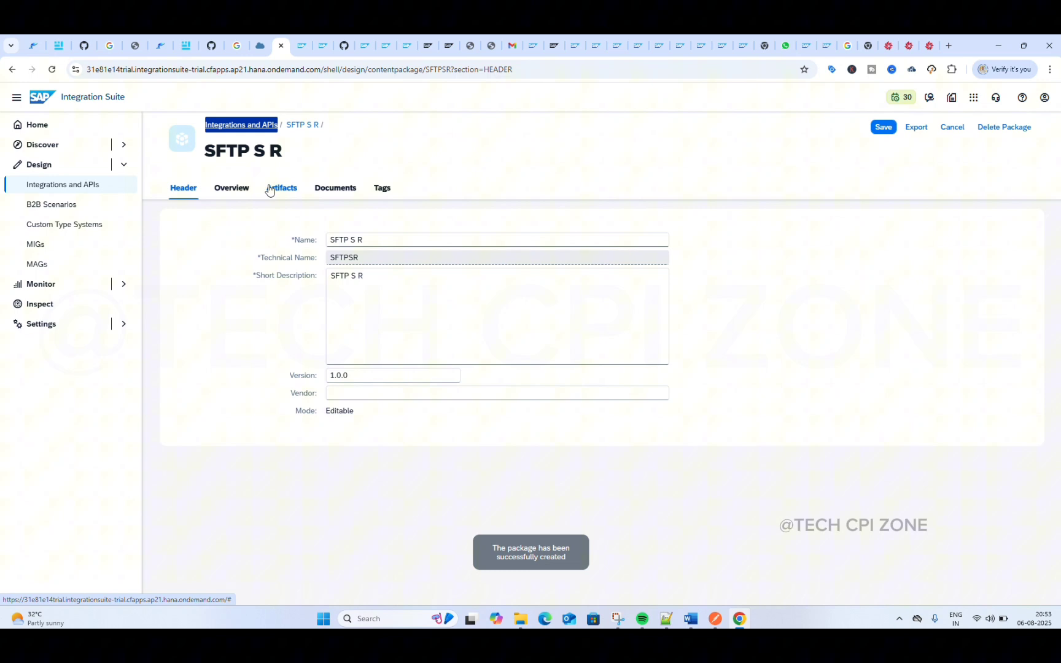
Step: Add an integration flow named SFTP S R to the package's artifacts, keeping the Cloud Integration runtime profile
{"action": "left_click", "coordinate": [277, 188]}
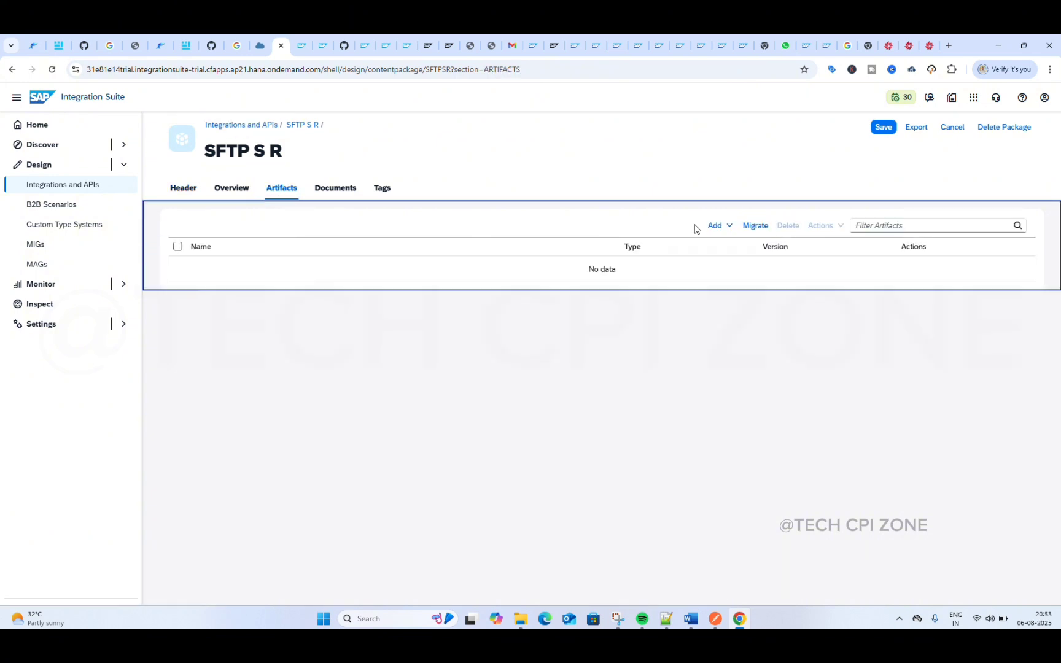
{"action": "left_click", "coordinate": [718, 227]}
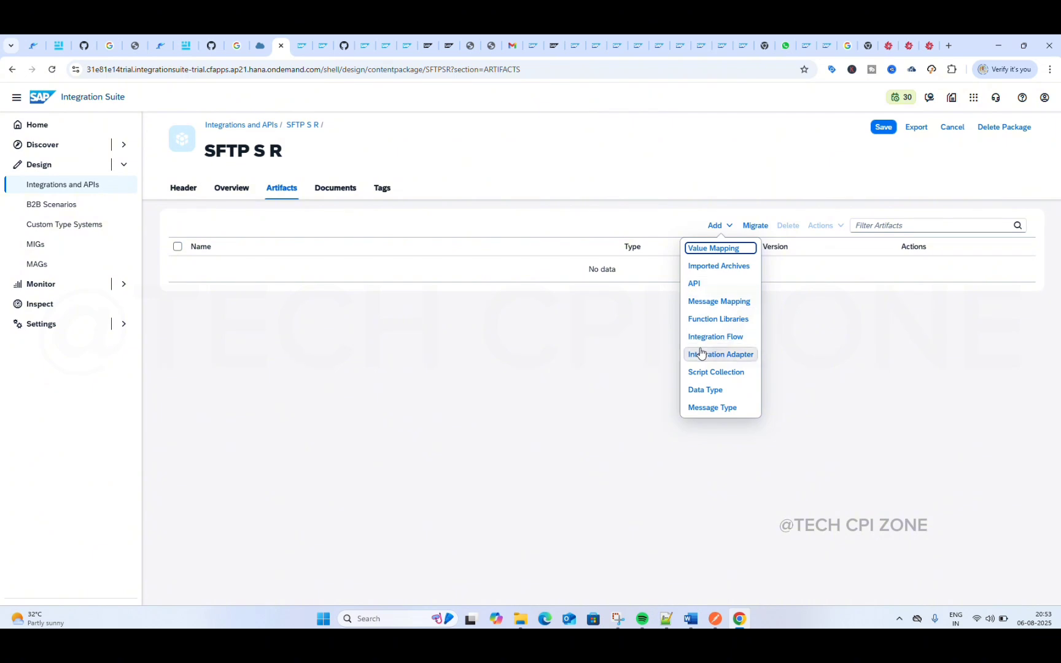
{"action": "left_click", "coordinate": [709, 337]}
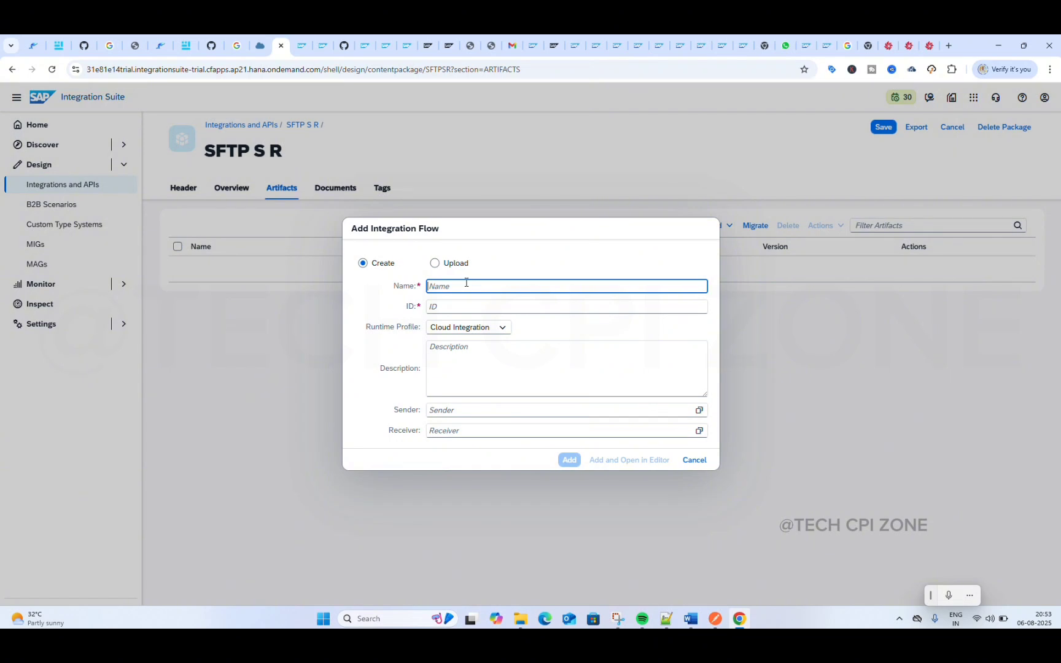
{"action": "key", "text": "ctrl+v"}
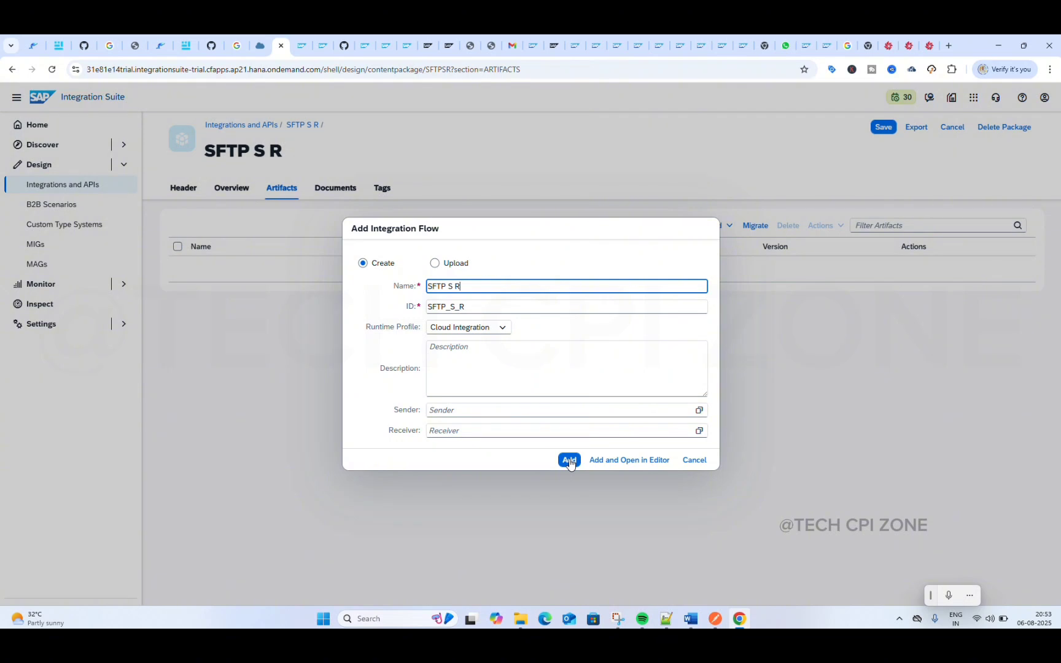
{"action": "left_click", "coordinate": [569, 461]}
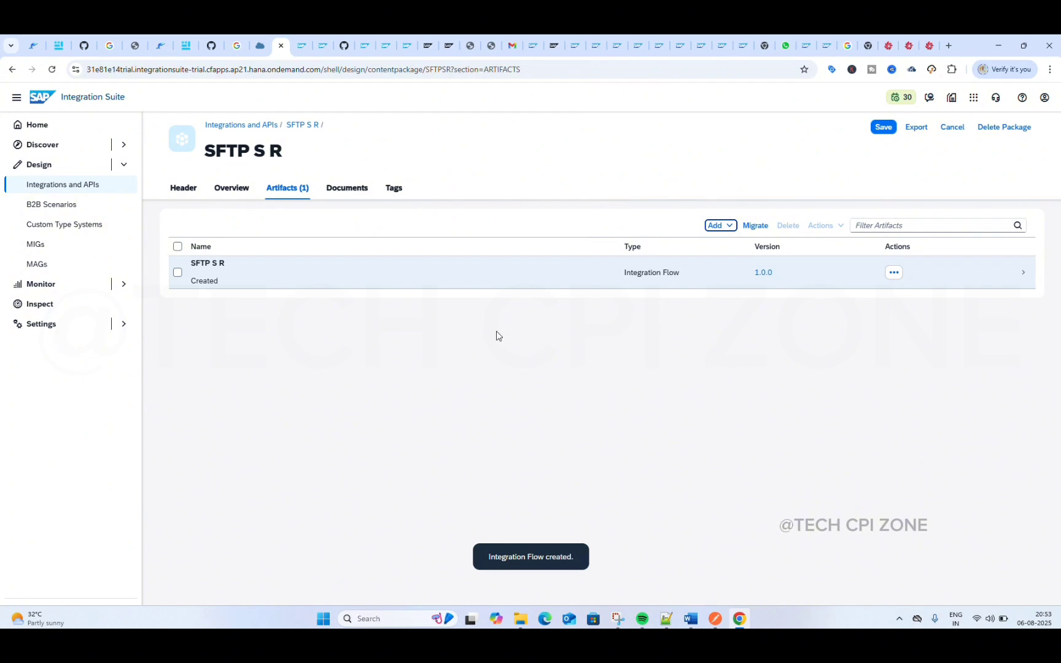
Step: Open the SFTP S R integration flow and switch it to edit mode
{"action": "left_click", "coordinate": [498, 276]}
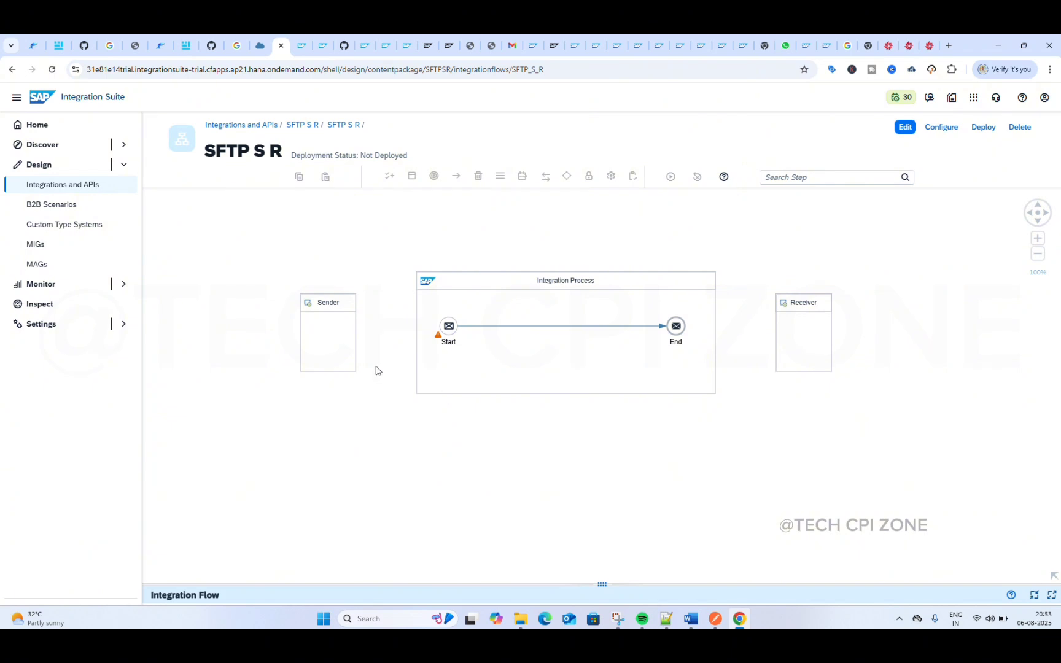
{"action": "left_click", "coordinate": [341, 350]}
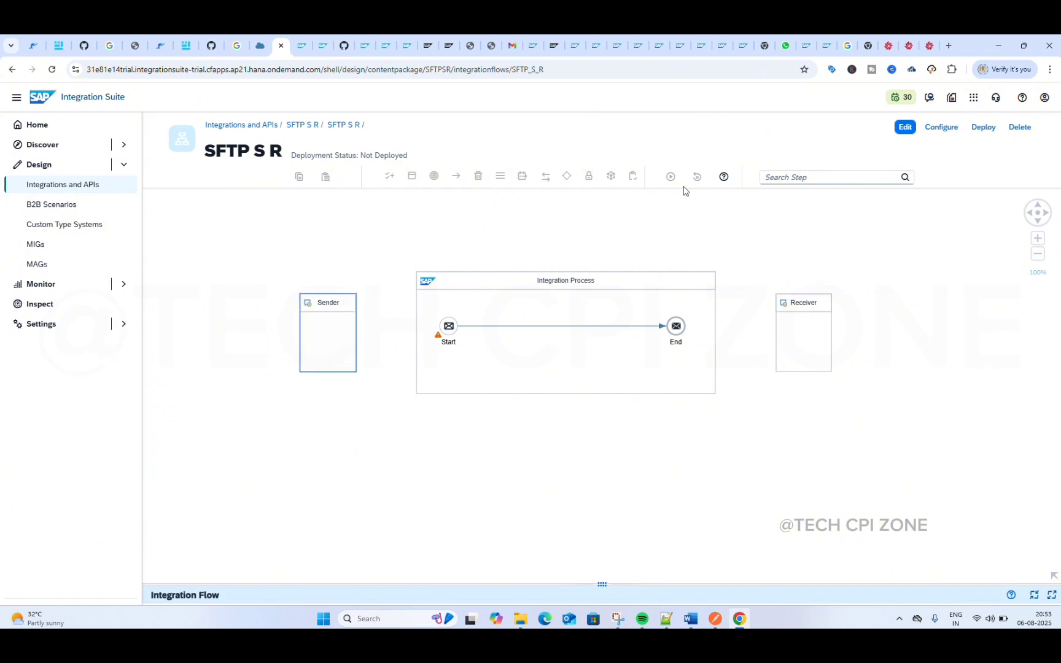
{"action": "left_click", "coordinate": [906, 127]}
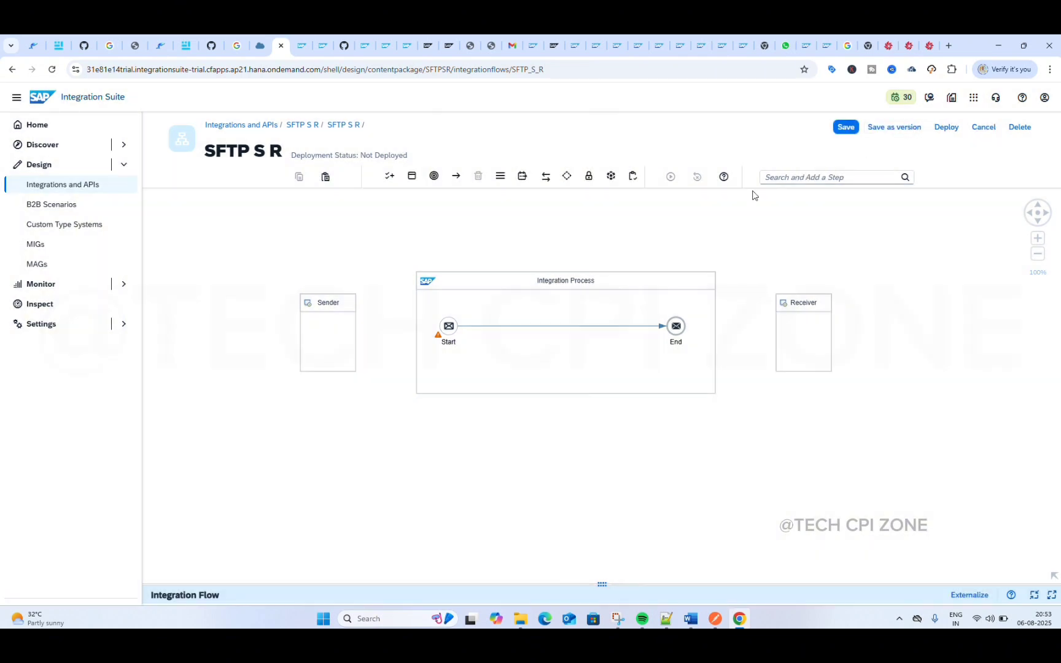
Step: Switch to the Files.com sign-in page and go to its domain entry
{"action": "left_click", "coordinate": [920, 45]}
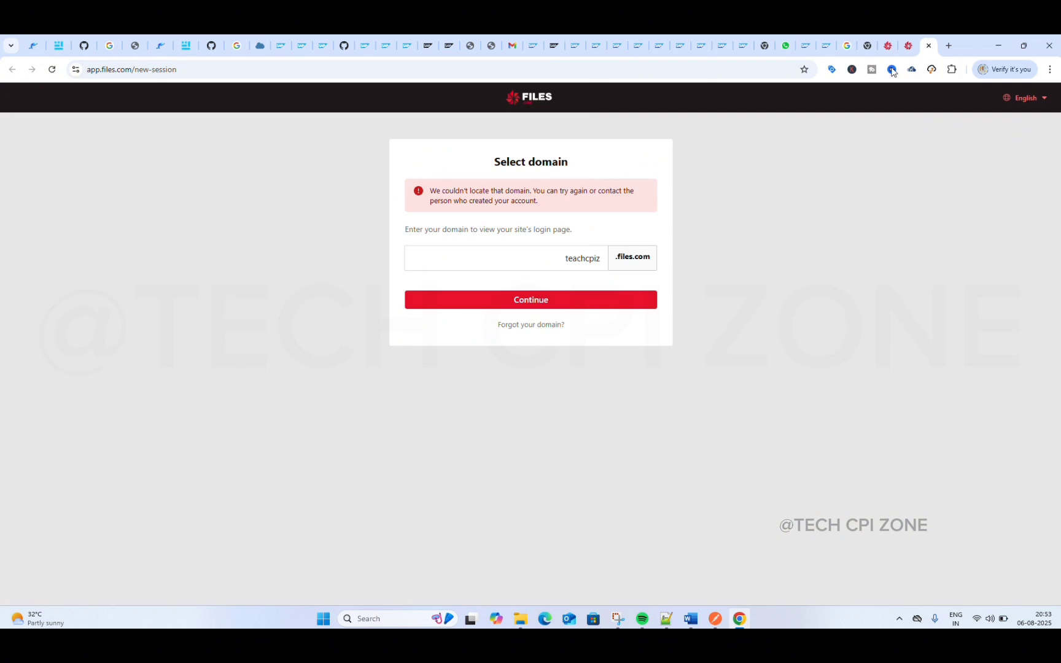
{"action": "left_click", "coordinate": [518, 258]}
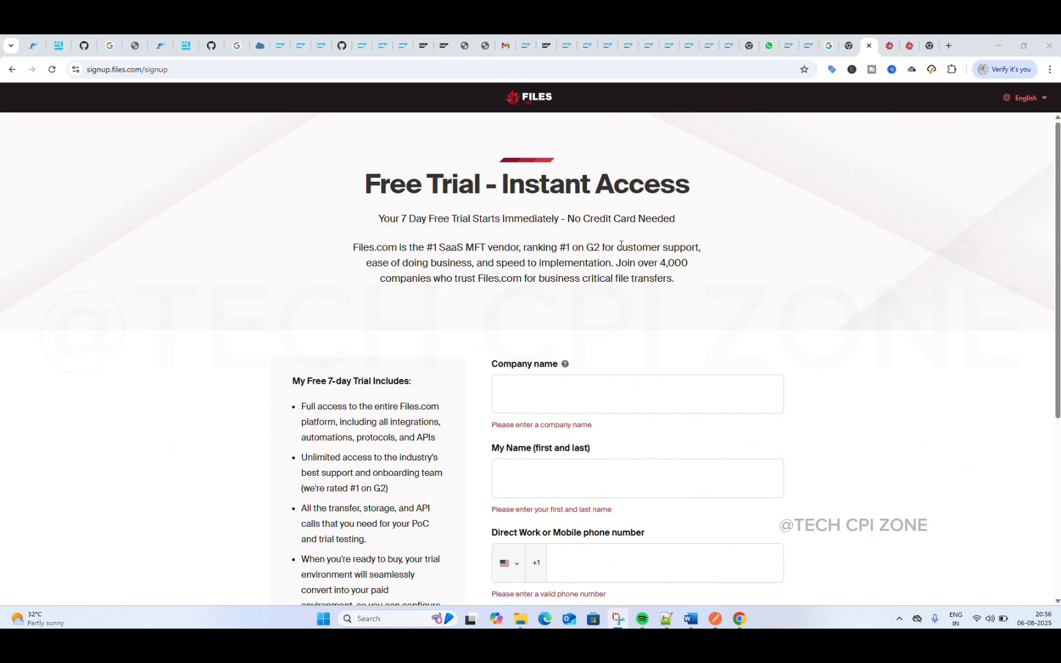
Step: Open techcpizone.blogspot.com in a new browser tab and dismiss the donation pop-up
{"action": "left_click", "coordinate": [948, 49]}
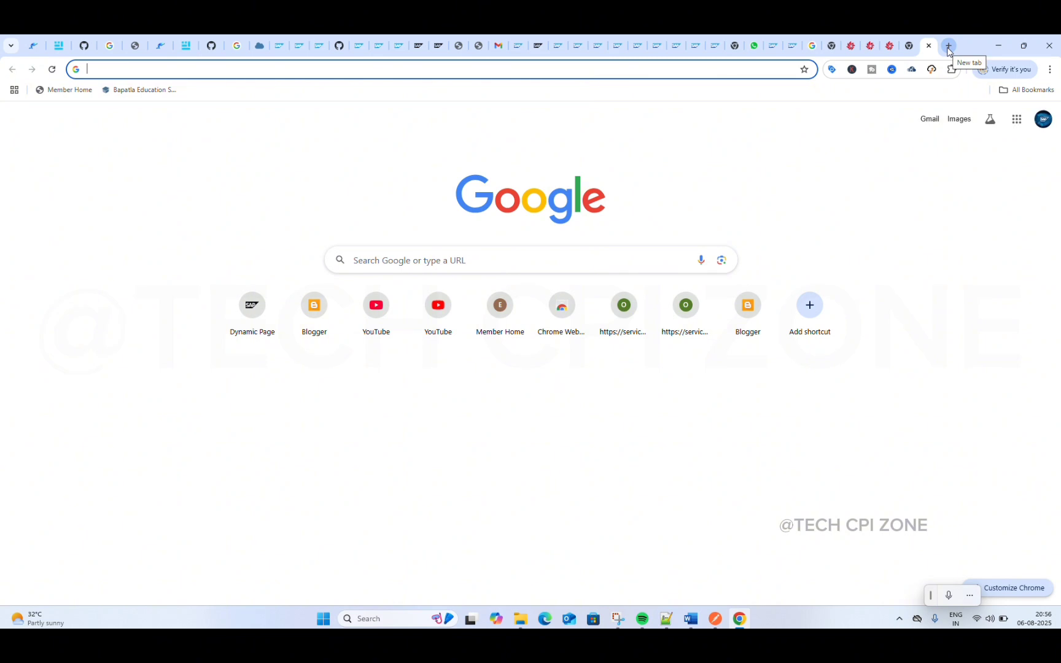
{"action": "type", "text": "tech"}
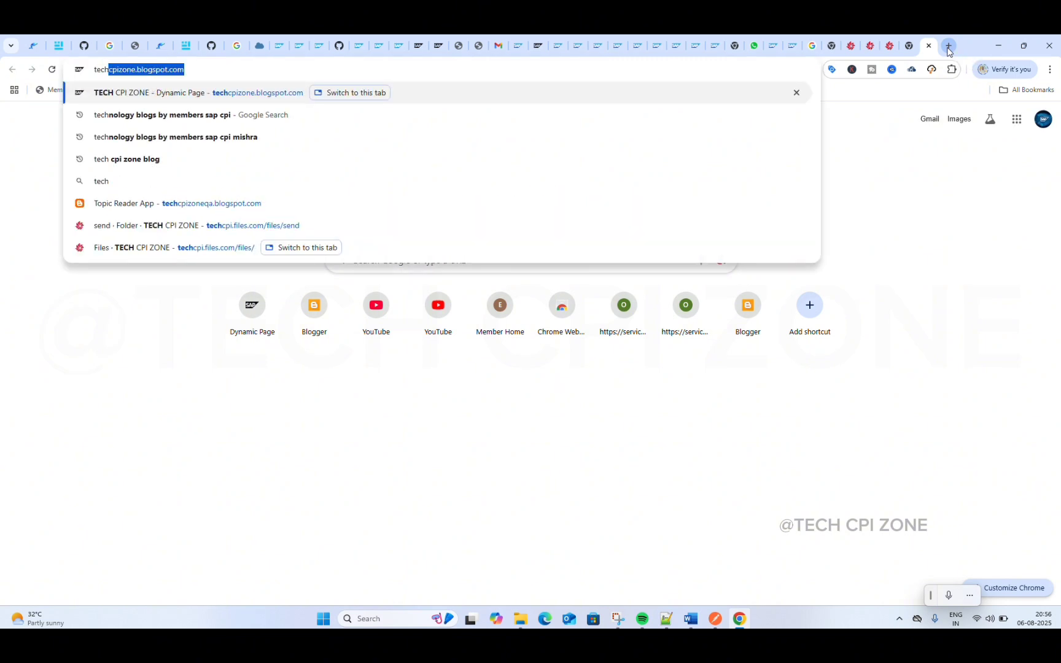
{"action": "key", "text": "Return"}
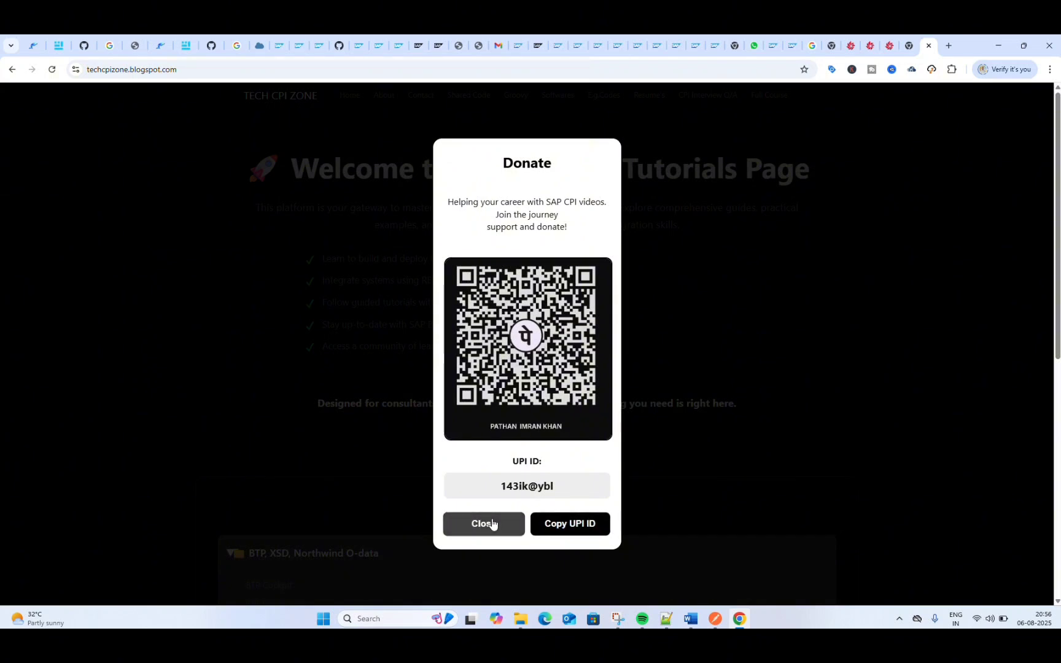
{"action": "left_click", "coordinate": [490, 525]}
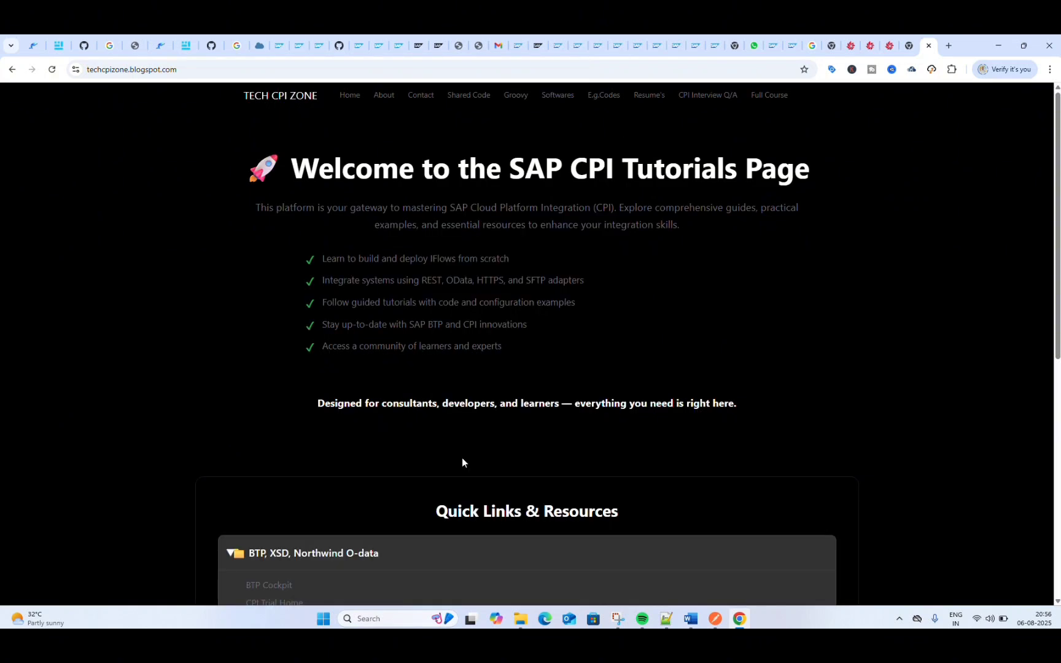
Step: Open the Online FTP/SFTP Server Demo link under Gmail, SFTP, FTP Tools and review the demo server's connection details
{"action": "left_click", "coordinate": [345, 104]}
{"action": "scroll", "coordinate": [367, 304], "scroll_direction": "down", "scroll_amount": 8}
{"action": "scroll", "coordinate": [367, 309], "scroll_direction": "up", "scroll_amount": 2}
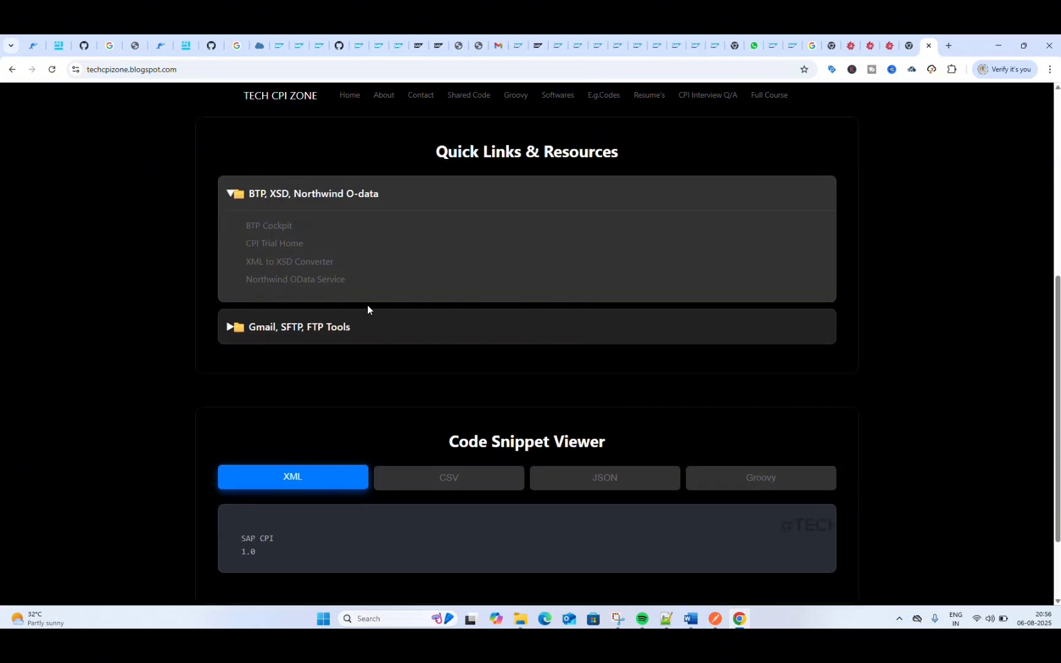
{"action": "left_click", "coordinate": [248, 329]}
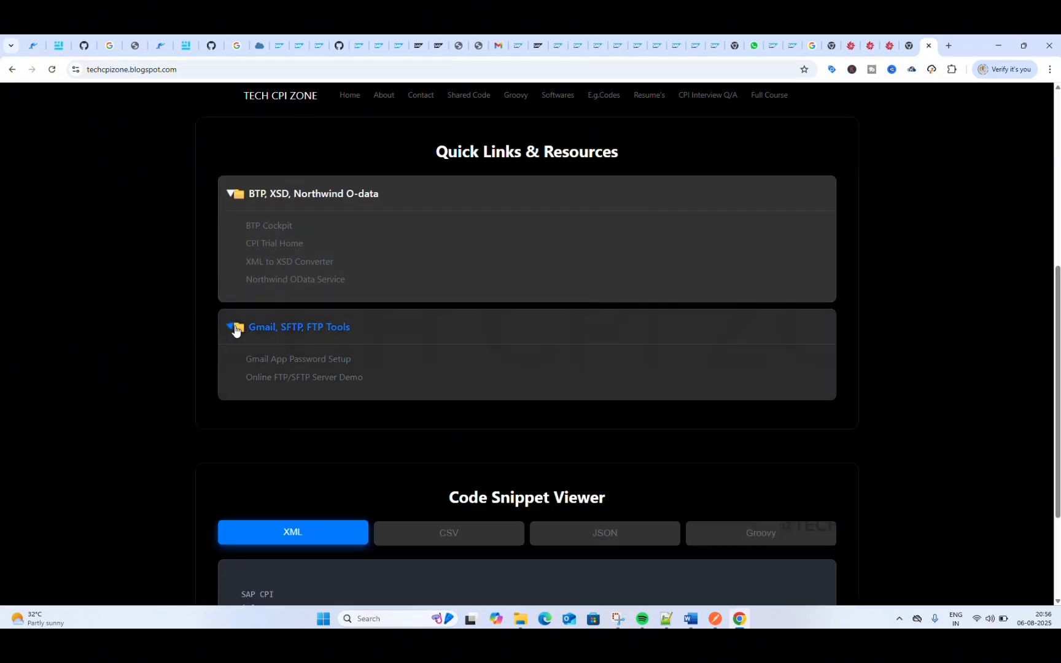
{"action": "left_click", "coordinate": [285, 378]}
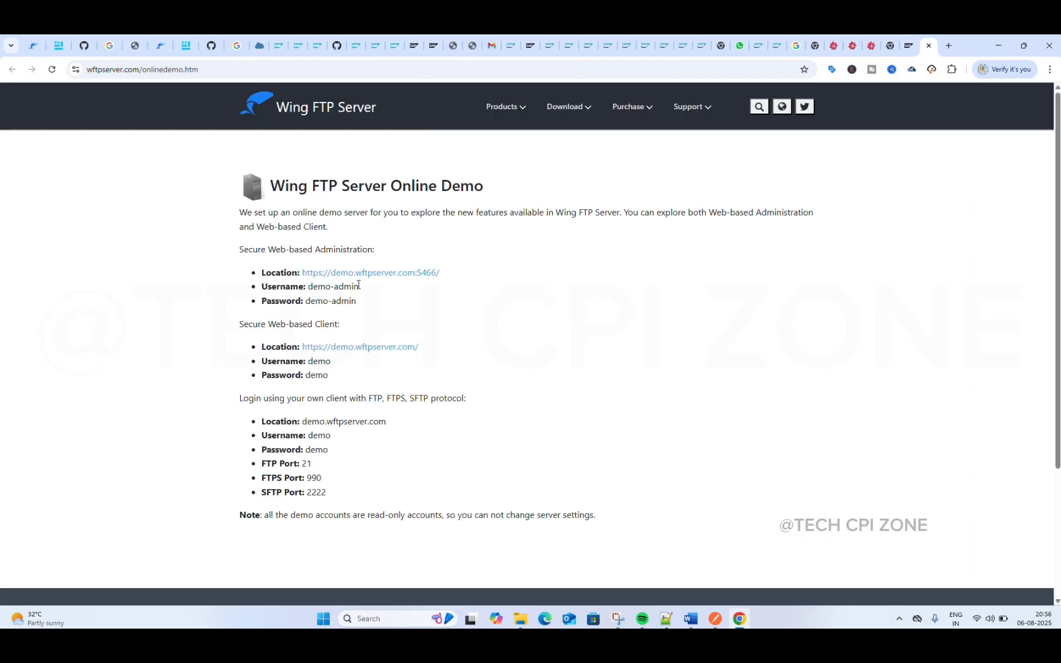
{"action": "scroll", "coordinate": [358, 284], "scroll_direction": "down", "scroll_amount": 2}
{"action": "scroll", "coordinate": [359, 285], "scroll_direction": "up", "scroll_amount": 2}
Step: View the Files.com root folder and free trial sign-up page, and return from the sign-up page to the Files.com home page
{"action": "left_click", "coordinate": [870, 45]}
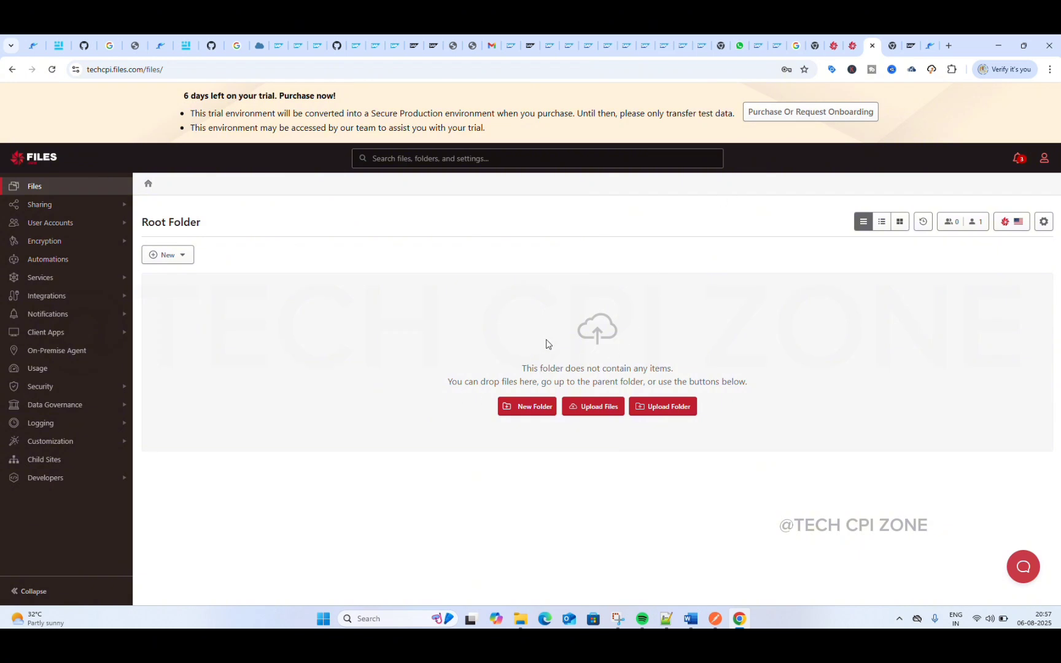
{"action": "left_click", "coordinate": [832, 45]}
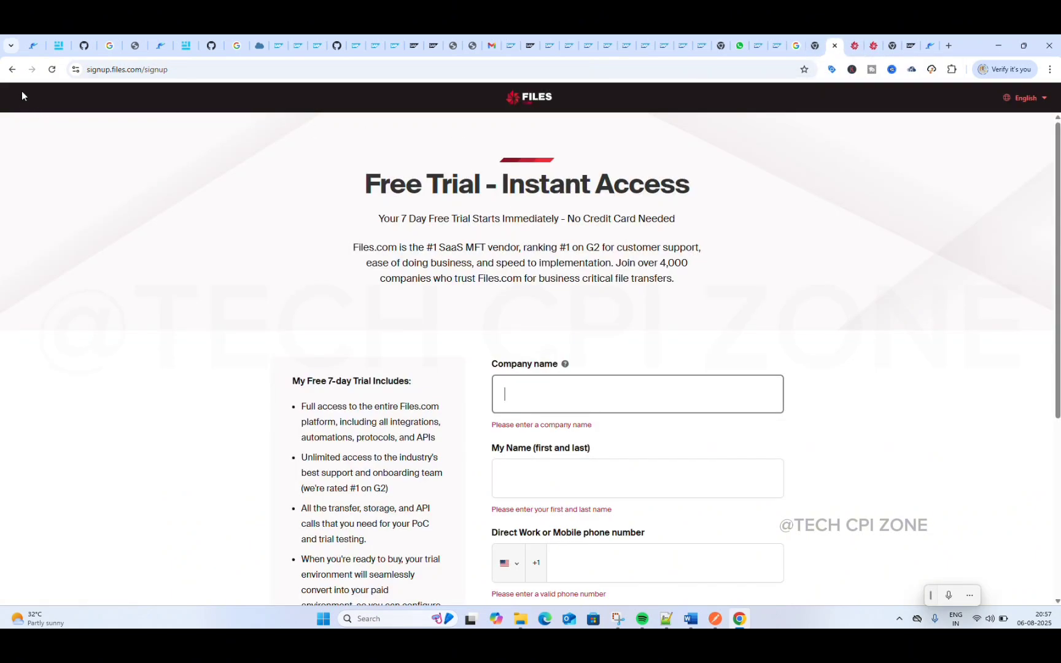
{"action": "left_click", "coordinate": [12, 69]}
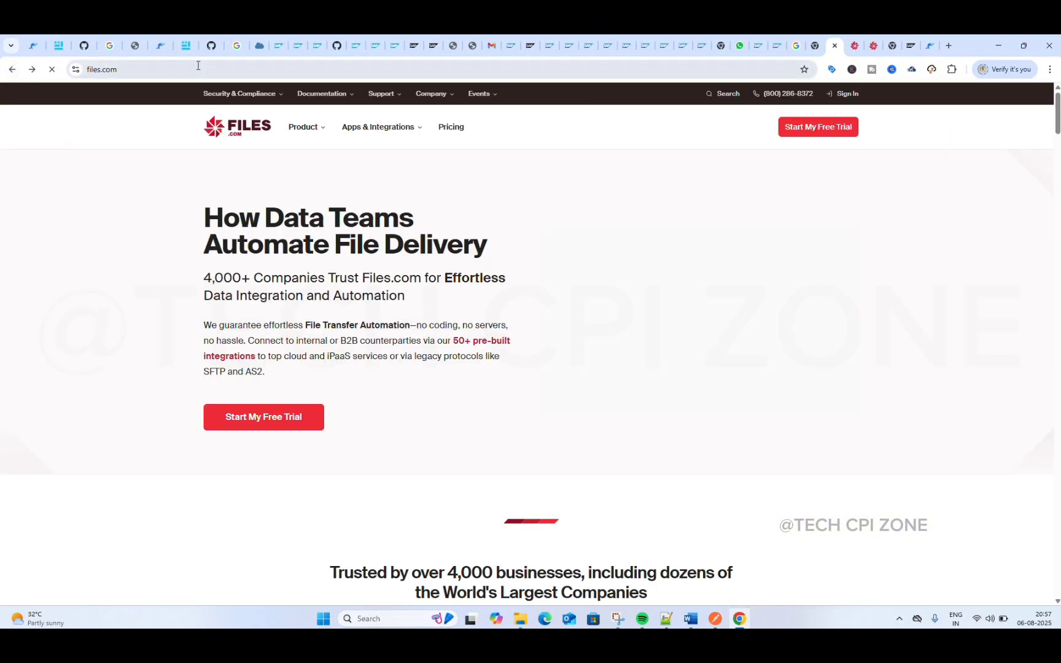
{"action": "left_click", "coordinate": [124, 69]}
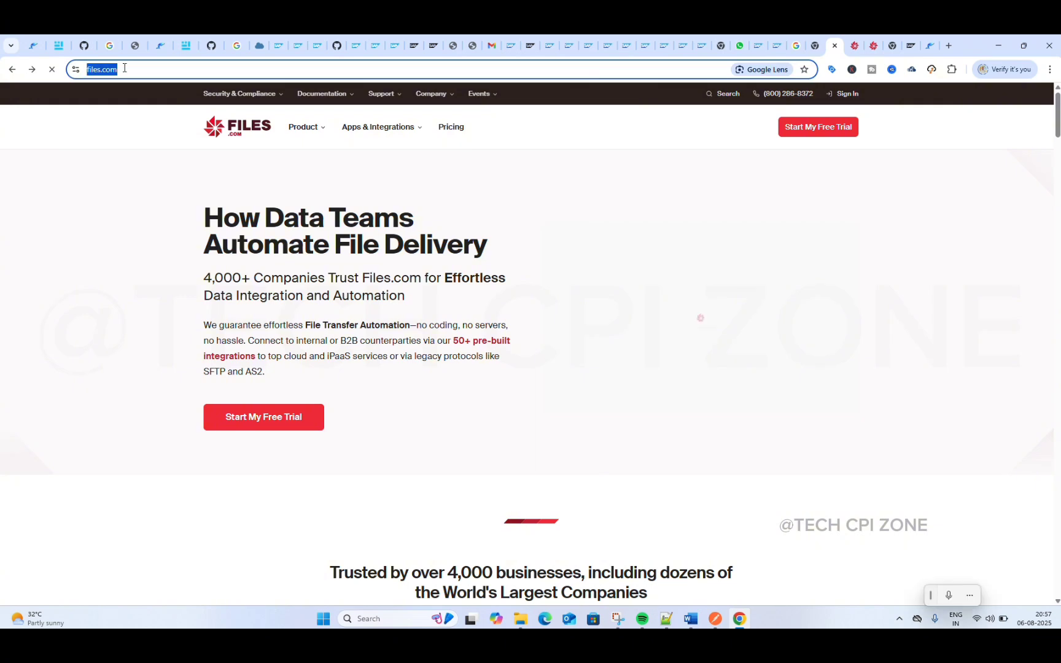
{"action": "type", "text": "go"}
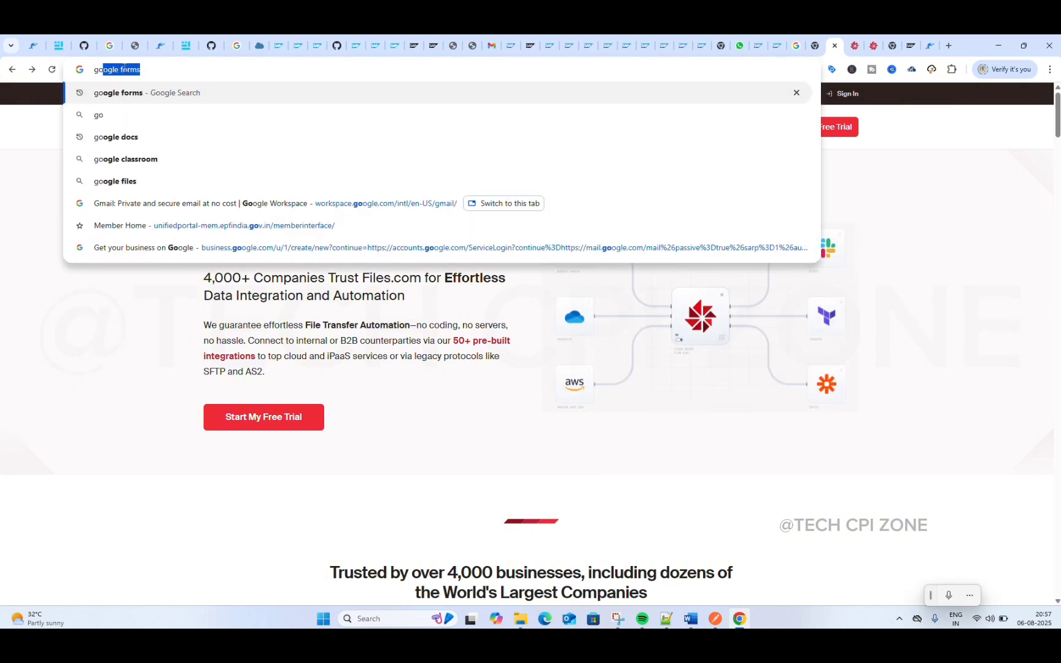
{"action": "key", "text": "Return"}
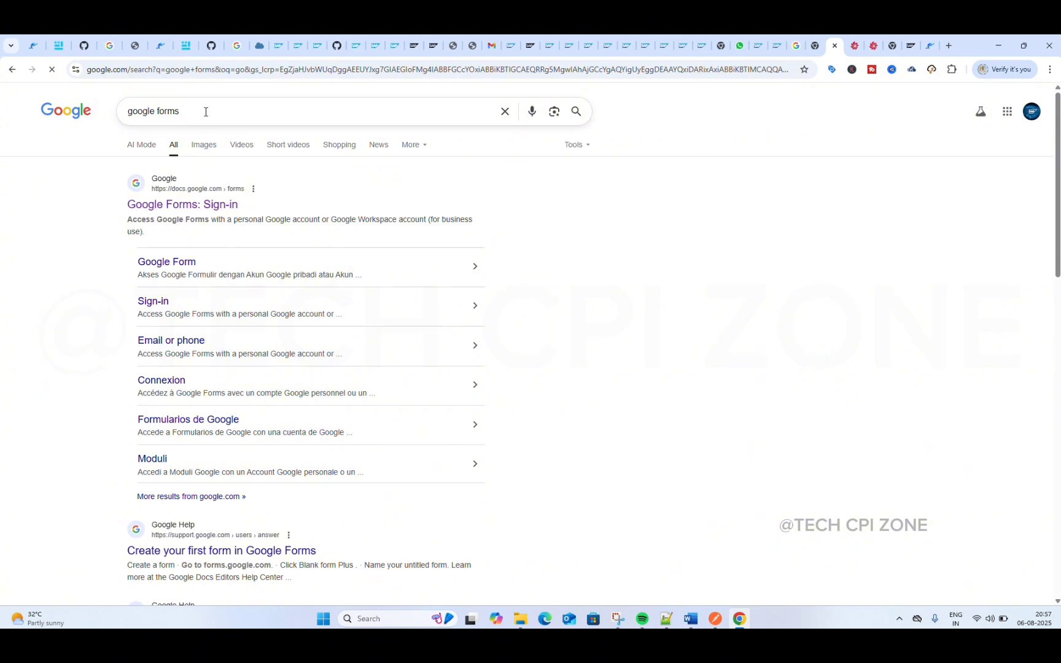
Step: Replace the google forms search query with google and run the search
{"action": "left_click", "coordinate": [206, 111]}
{"action": "key", "text": "BackSpace"}
{"action": "key", "text": "BackSpace"}
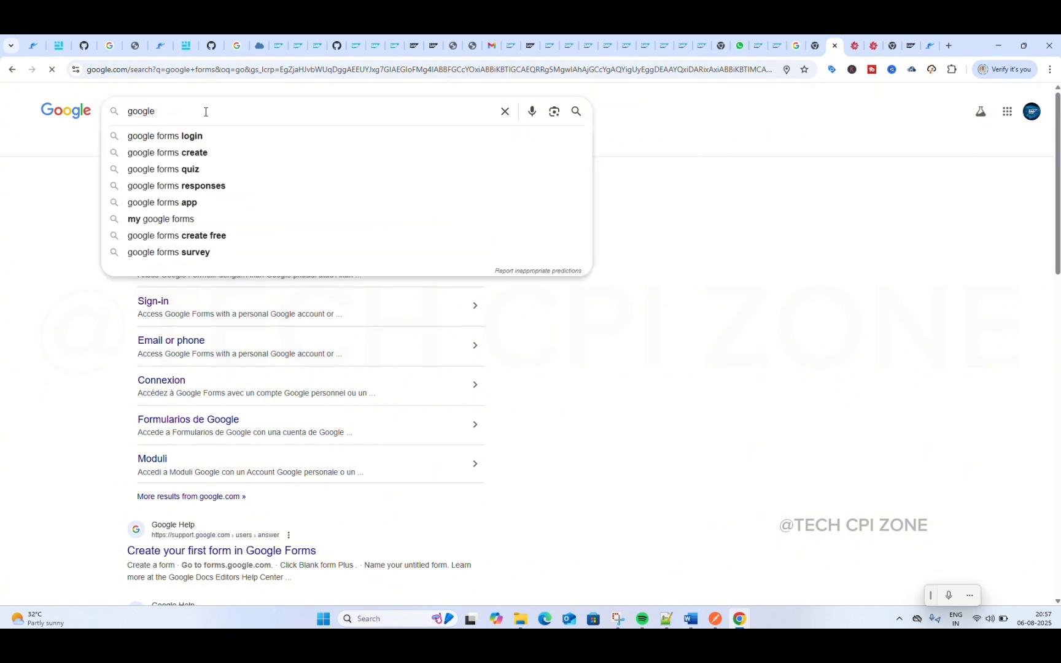
{"action": "key", "text": "BackSpace"}
{"action": "key", "text": "BackSpace"}
{"action": "key", "text": "BackSpace"}
{"action": "key", "text": "BackSpace"}
{"action": "key", "text": "BackSpace"}
{"action": "key", "text": "BackSpace"}
{"action": "type", "text": "g"}
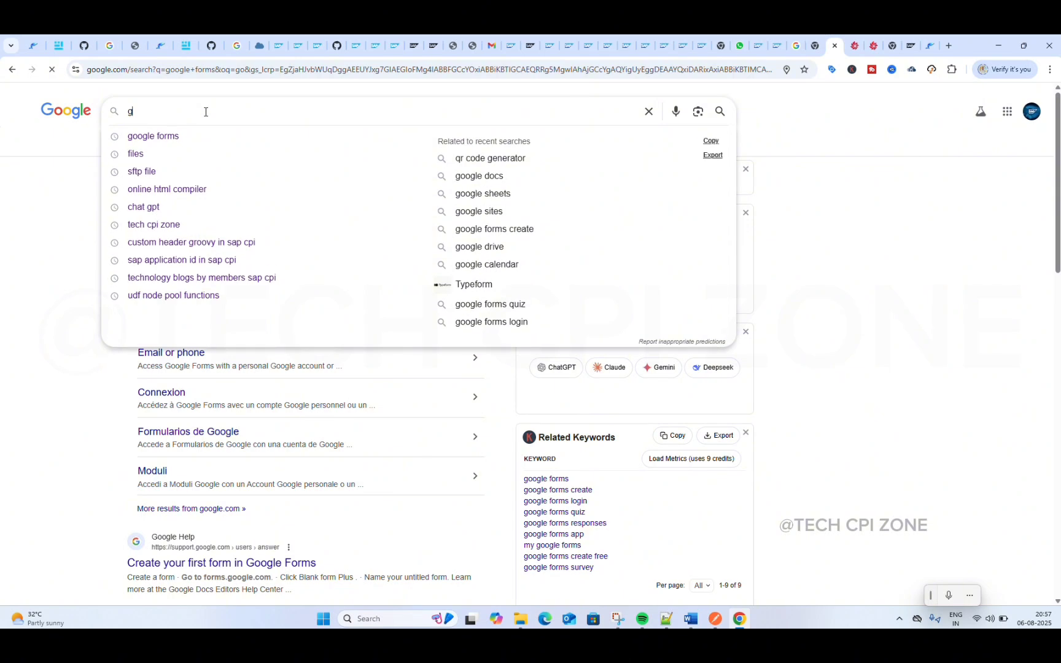
{"action": "key", "text": "Down"}
{"action": "key", "text": "Down"}
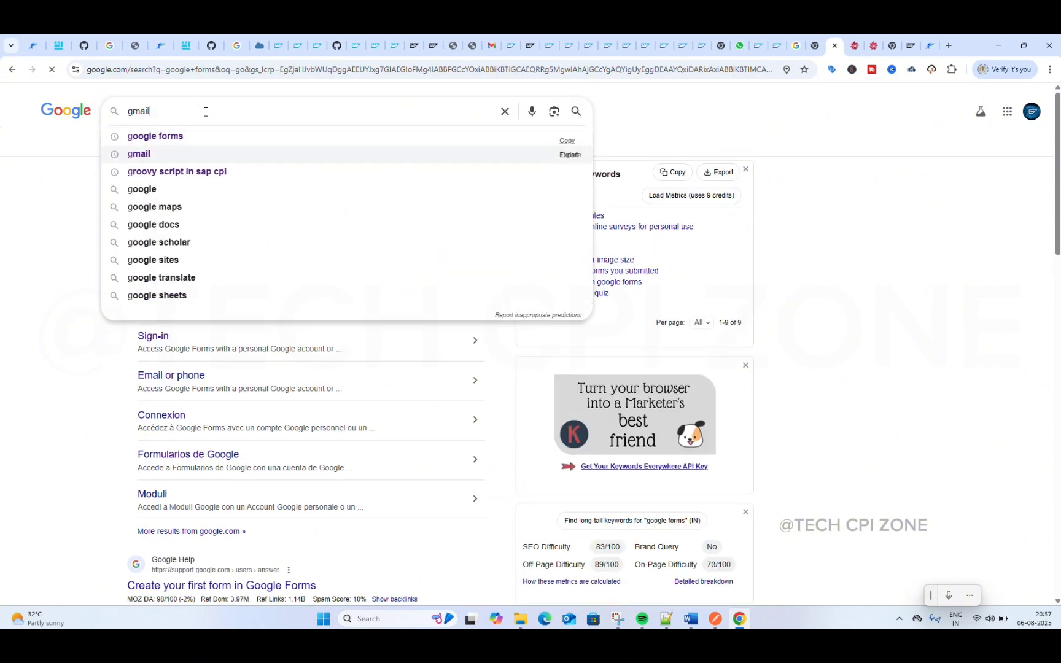
{"action": "key", "text": "Down"}
{"action": "key", "text": "Down"}
{"action": "key", "text": "Return"}
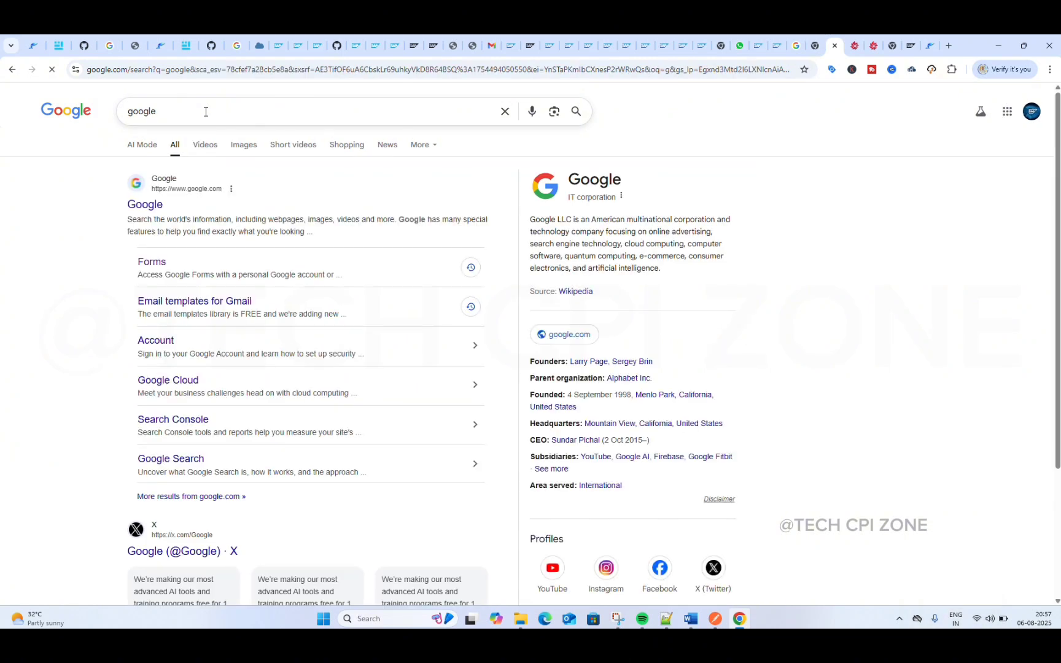
Step: Open the Google home page from the results and search for files
{"action": "left_click", "coordinate": [151, 210]}
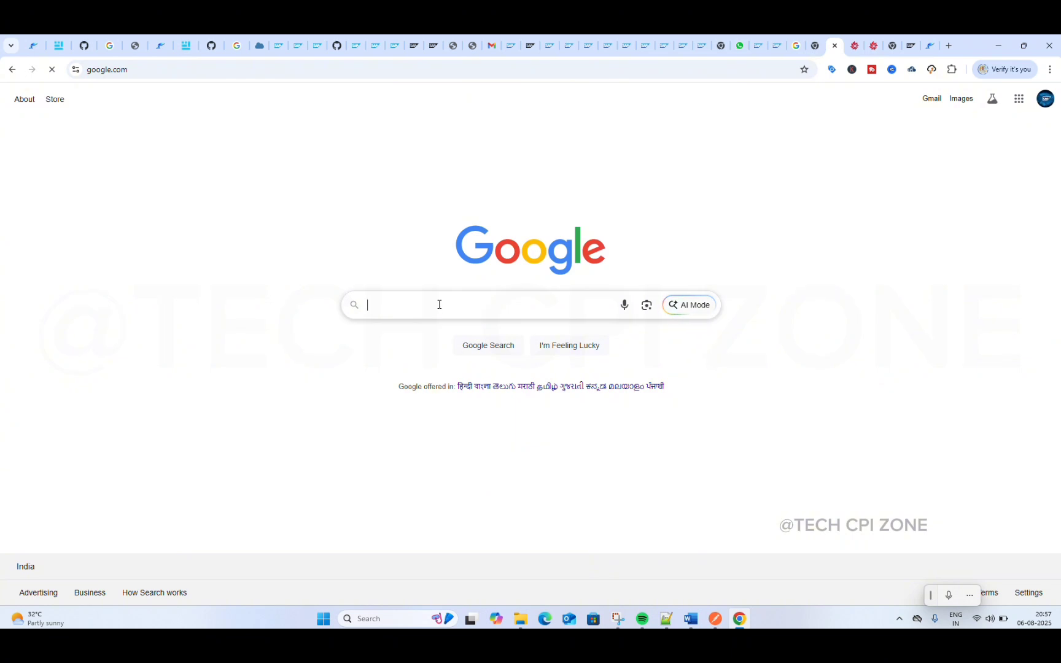
{"action": "left_click", "coordinate": [440, 305]}
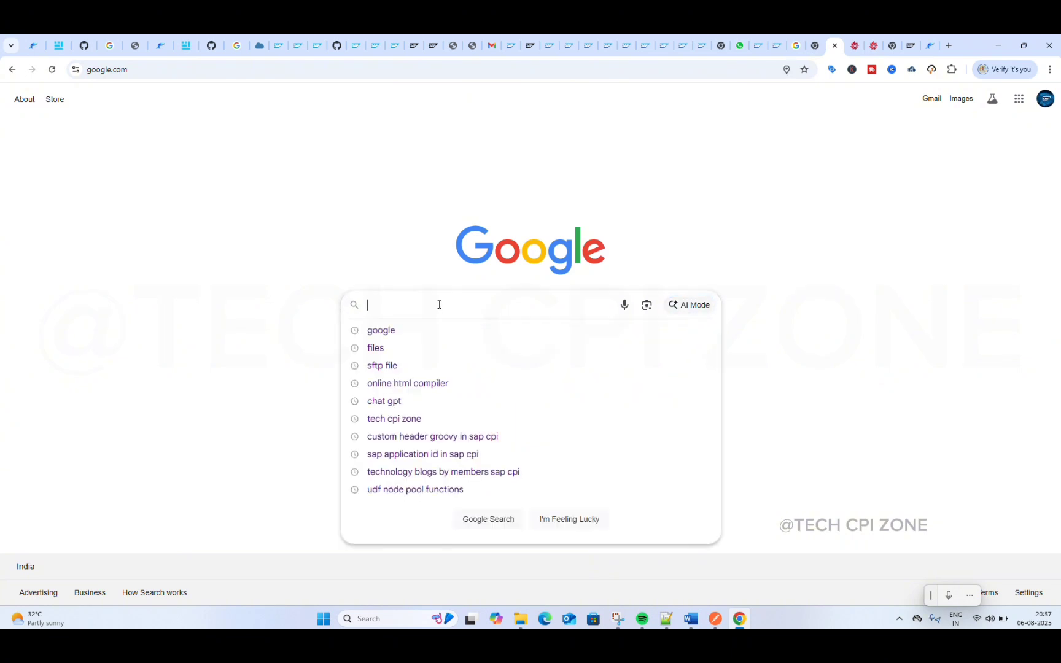
{"action": "type", "text": "files"}
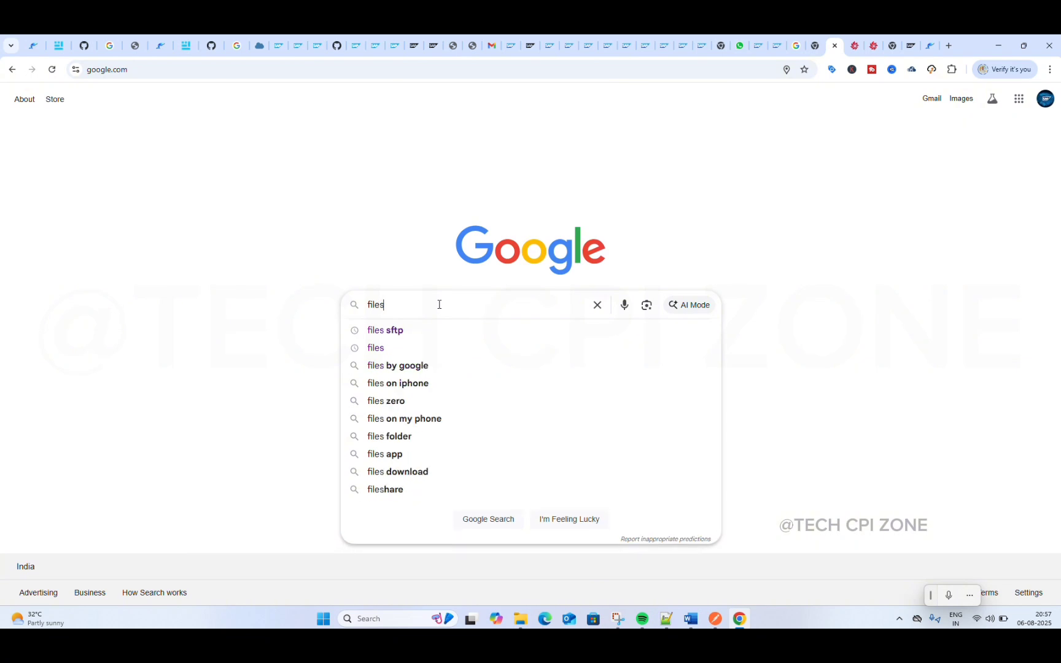
{"action": "key", "text": "Return"}
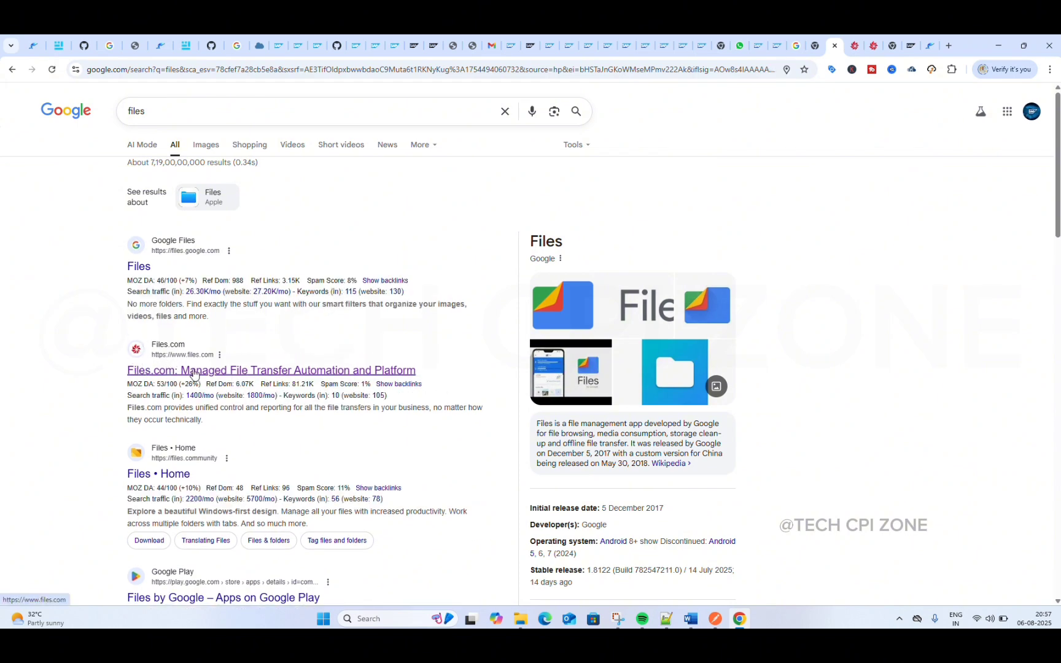
Step: Open the Files.com site from the search results and examine the fields on its free trial sign-up page
{"action": "left_click", "coordinate": [195, 371]}
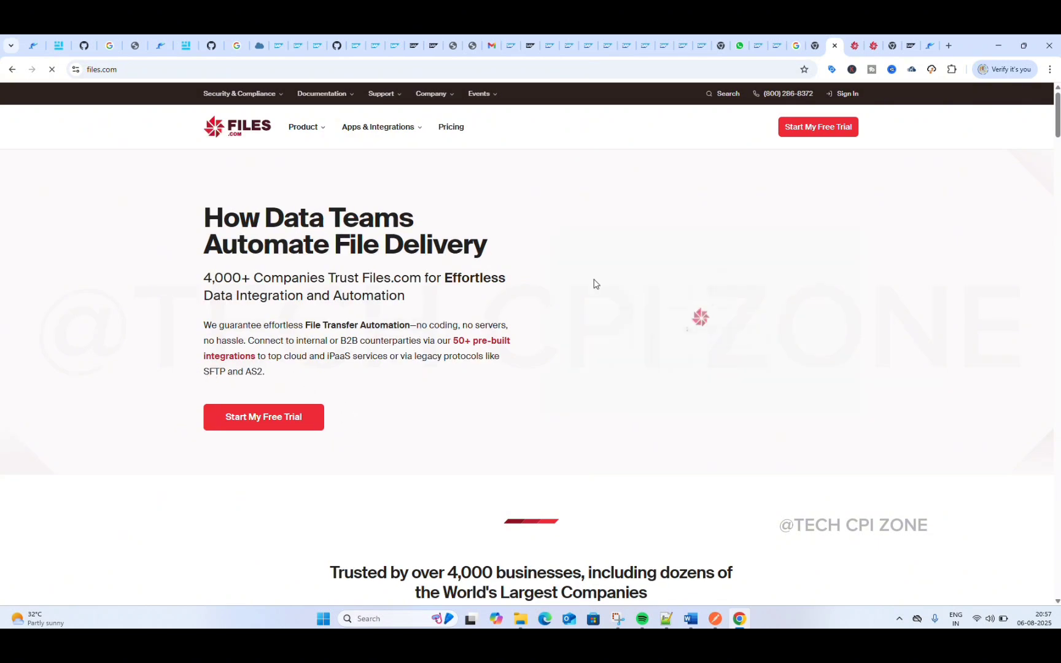
{"action": "left_click", "coordinate": [817, 136]}
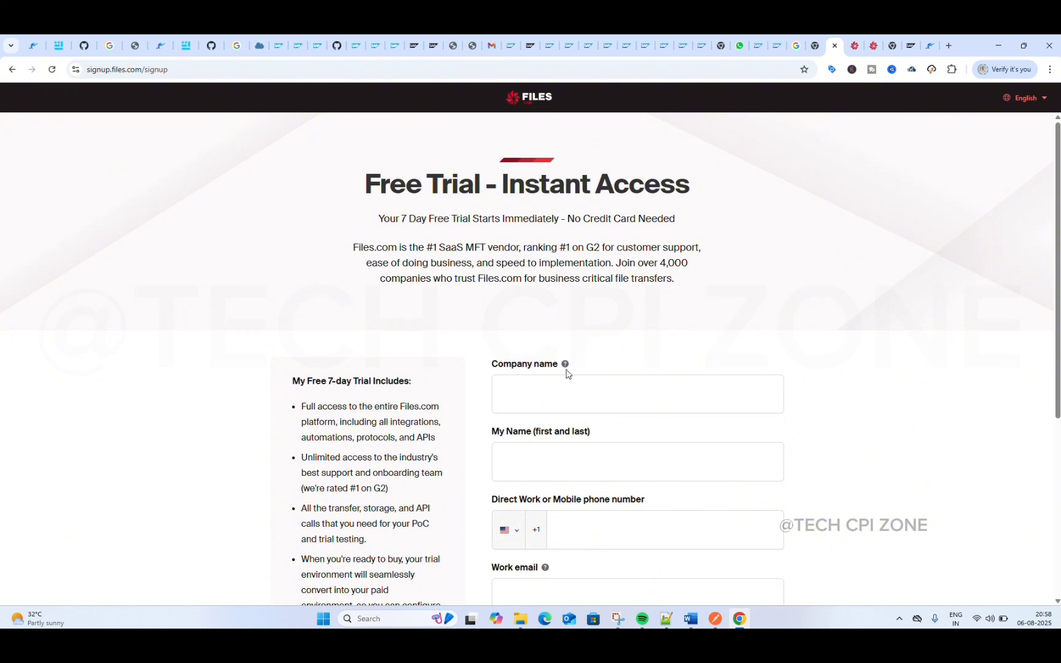
{"action": "left_click", "coordinate": [552, 406]}
{"action": "scroll", "coordinate": [551, 408], "scroll_direction": "down", "scroll_amount": 3}
{"action": "scroll", "coordinate": [551, 408], "scroll_direction": "down", "scroll_amount": 2}
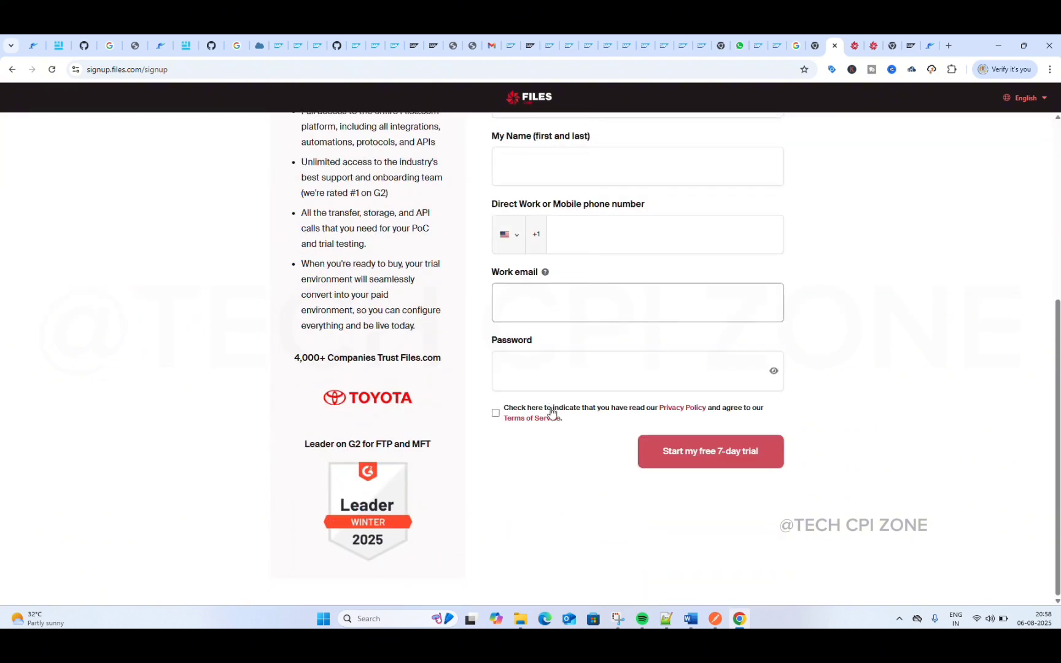
{"action": "scroll", "coordinate": [550, 409], "scroll_direction": "up", "scroll_amount": 5}
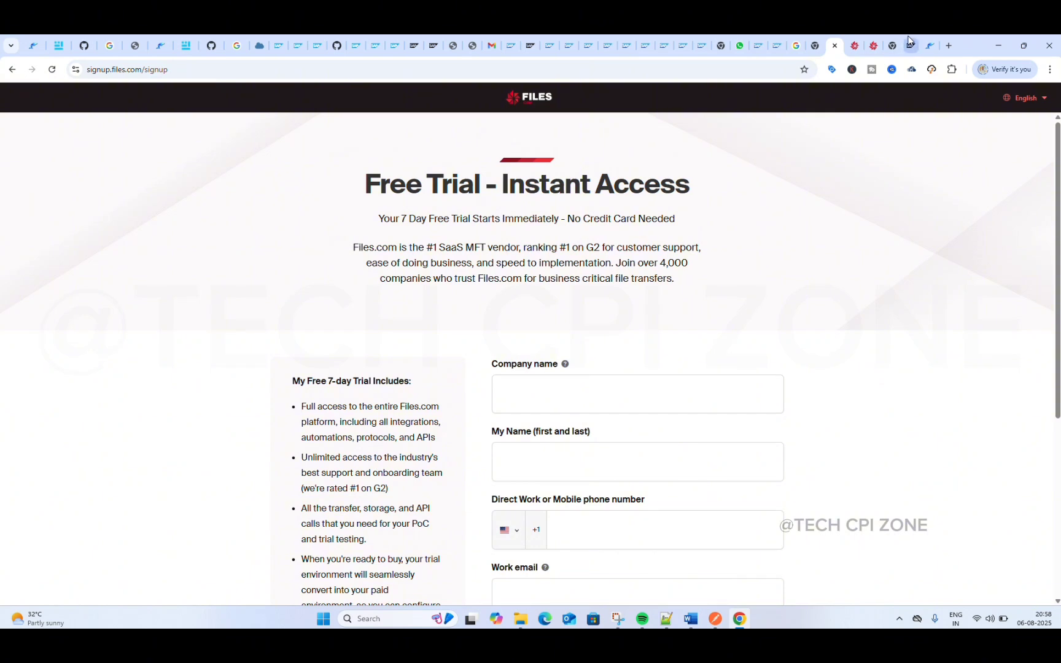
{"action": "left_click", "coordinate": [874, 45]}
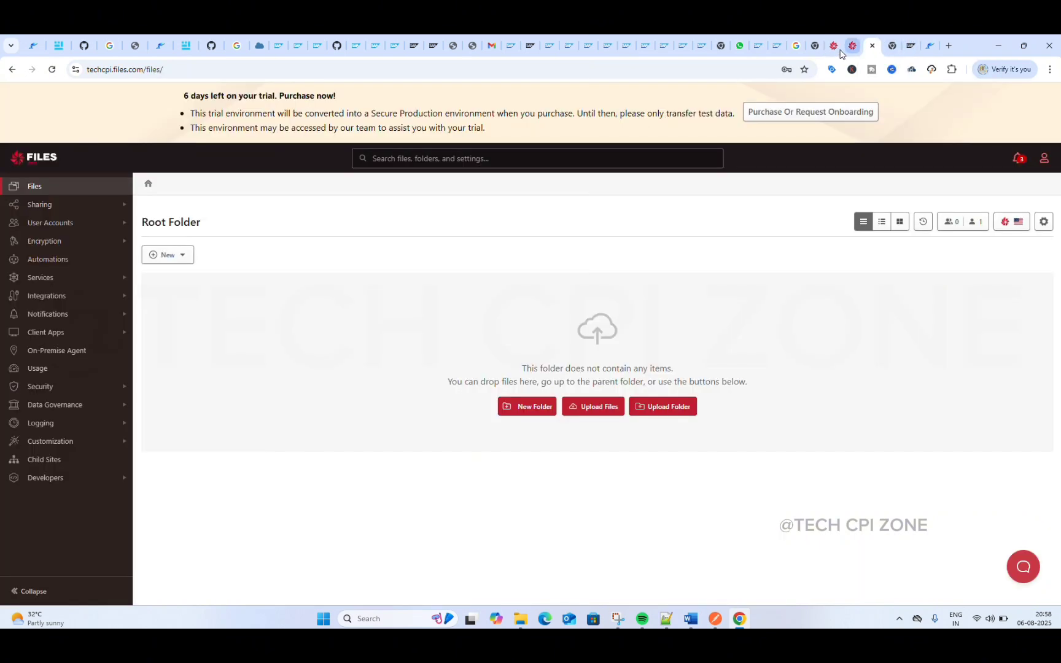
{"action": "left_click", "coordinate": [833, 49]}
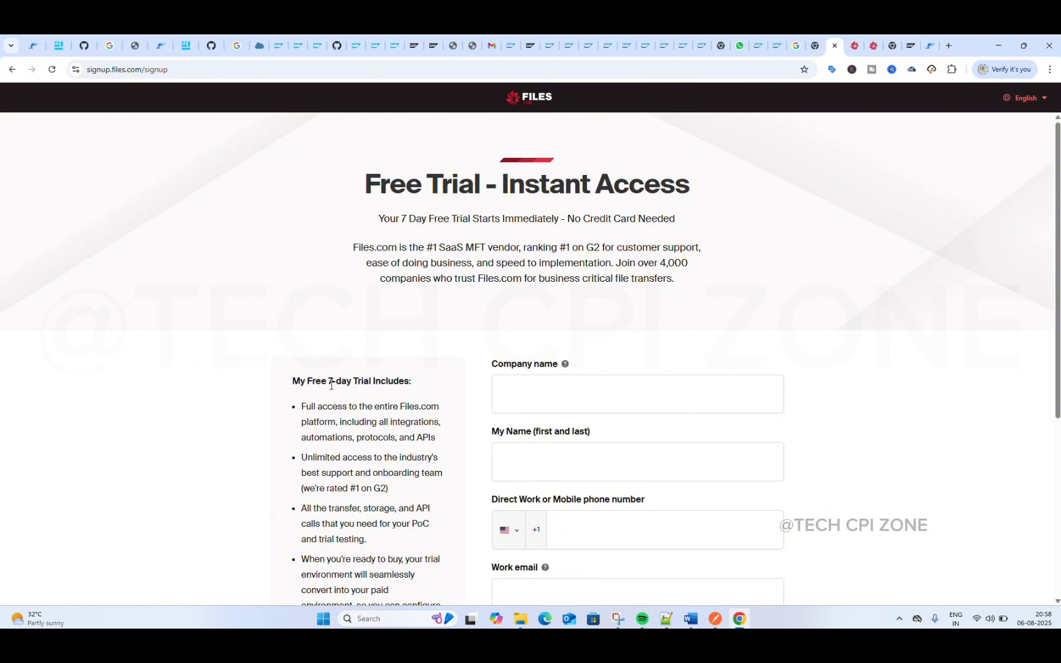
{"action": "scroll", "coordinate": [344, 377], "scroll_direction": "down", "scroll_amount": 2}
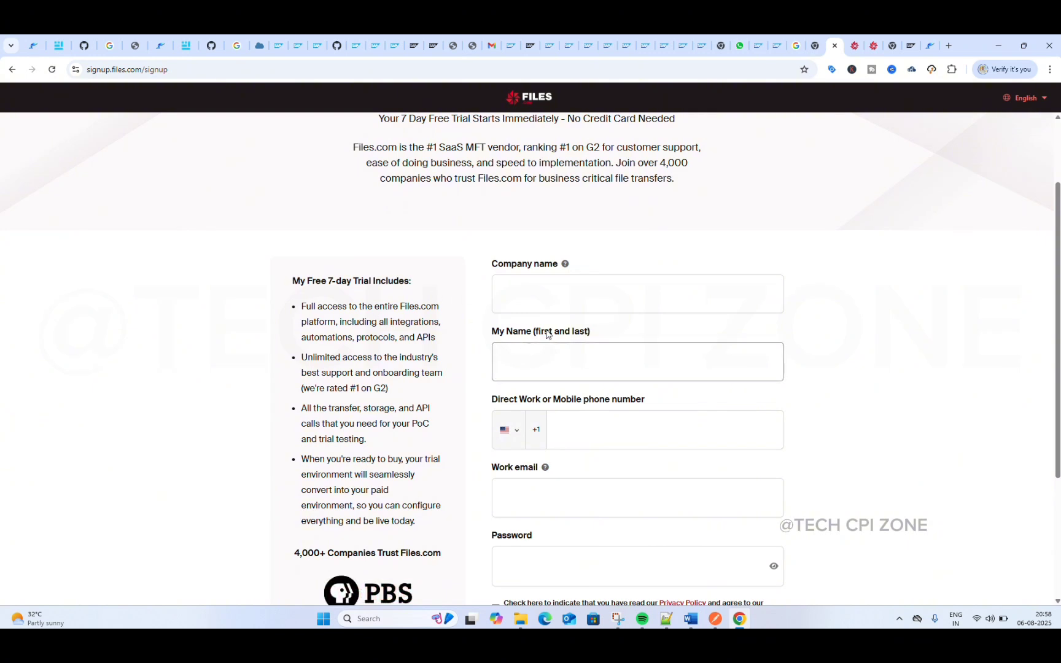
Step: Enter TECH CPI ZONE as both the company name and the first and last name in the trial form
{"action": "left_click", "coordinate": [543, 297]}
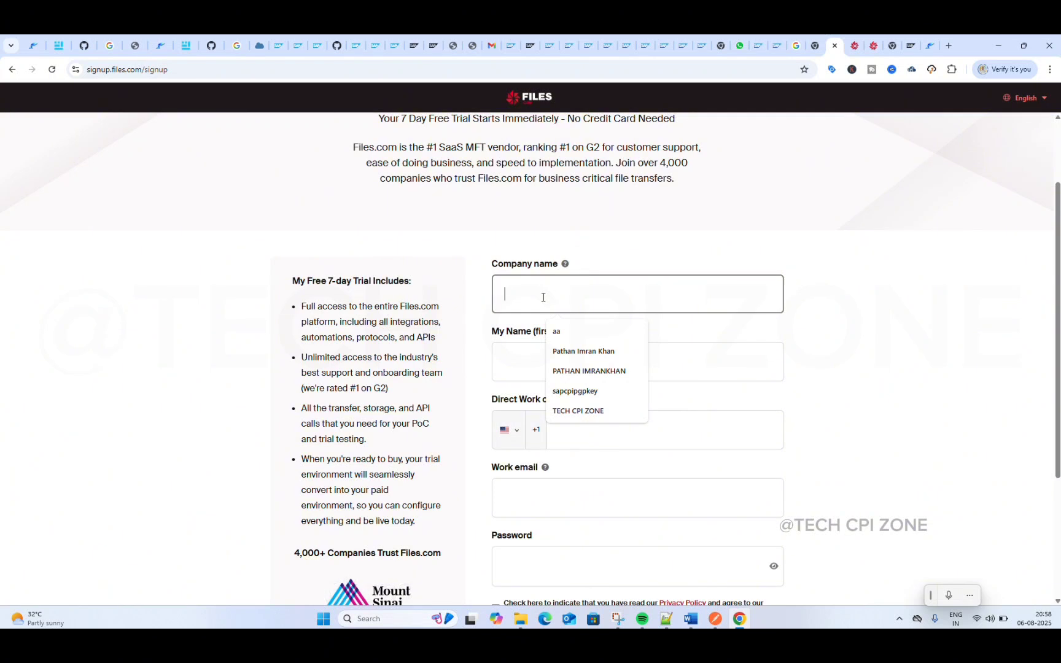
{"action": "left_click", "coordinate": [575, 410]}
{"action": "left_click", "coordinate": [540, 363]}
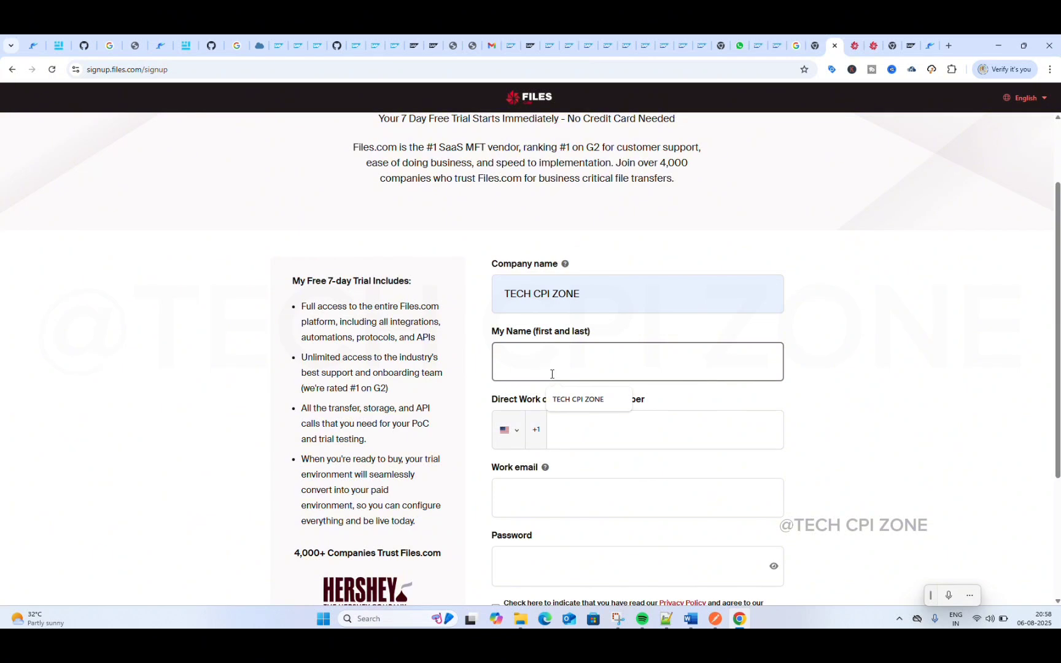
{"action": "left_click", "coordinate": [576, 399]}
Step: Enter the phone number with India as its country, and fill in the work email
{"action": "left_click", "coordinate": [638, 428]}
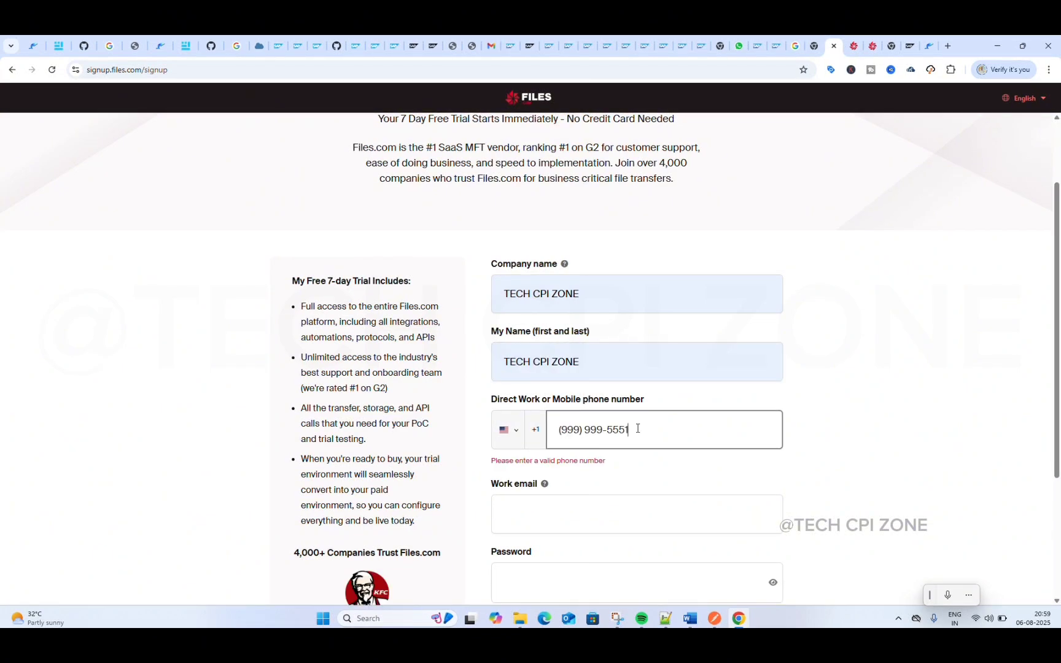
{"action": "left_click", "coordinate": [513, 431]}
{"action": "type", "text": "in"}
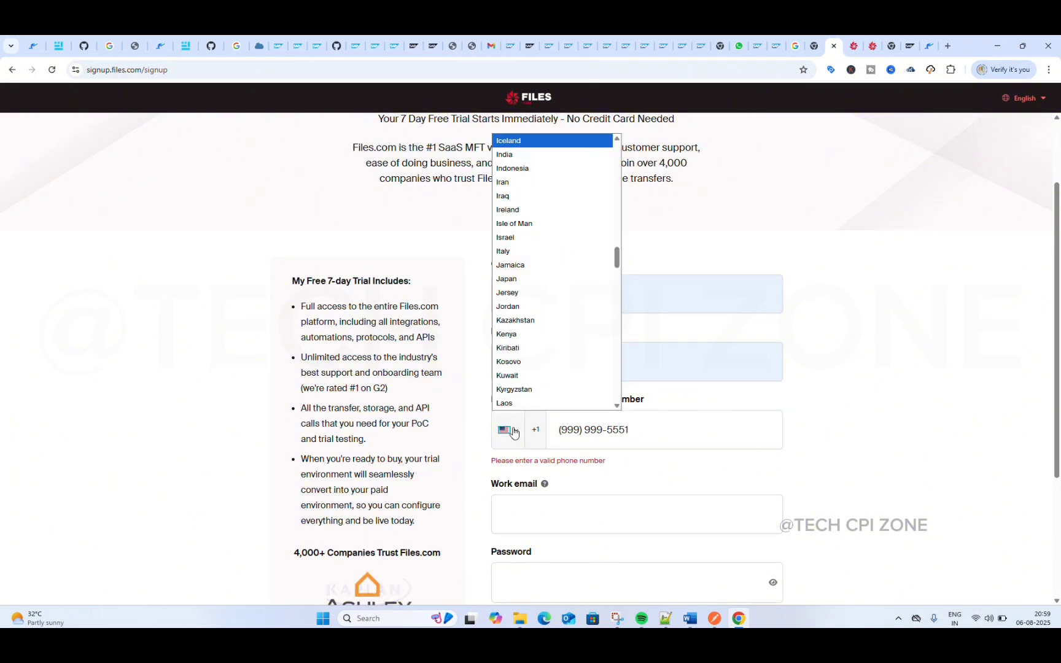
{"action": "key", "text": "Return"}
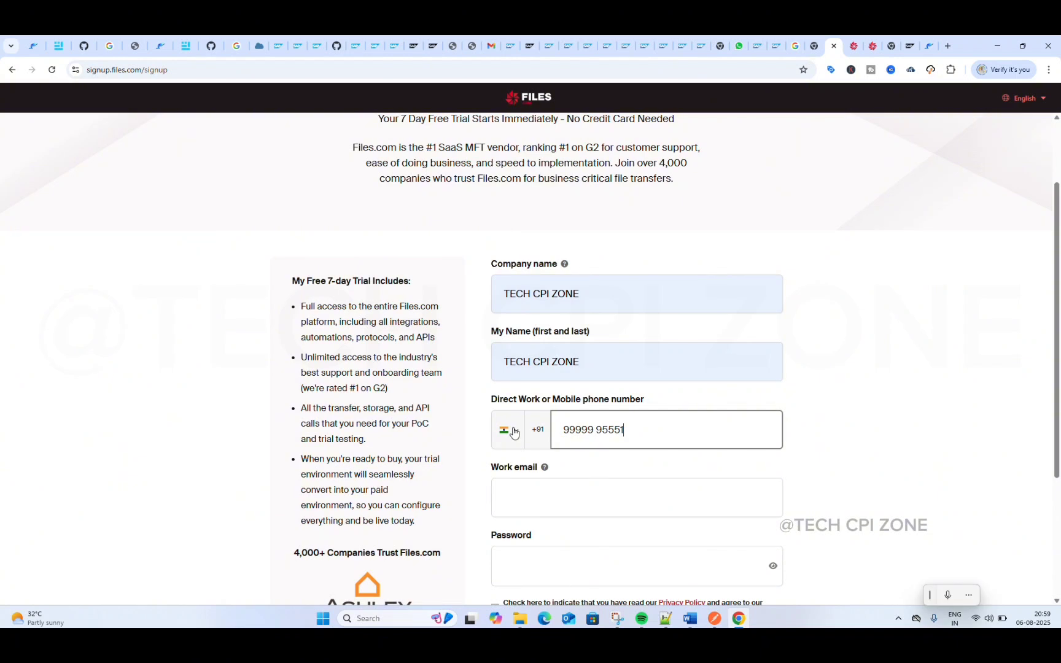
{"action": "left_click", "coordinate": [557, 497]}
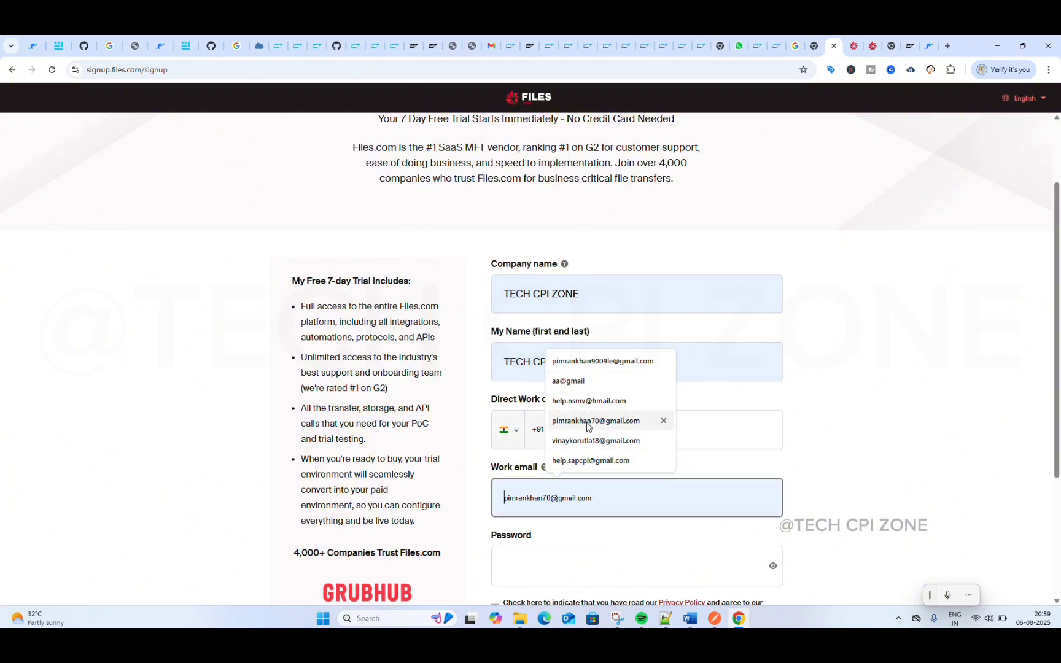
{"action": "left_click", "coordinate": [593, 459]}
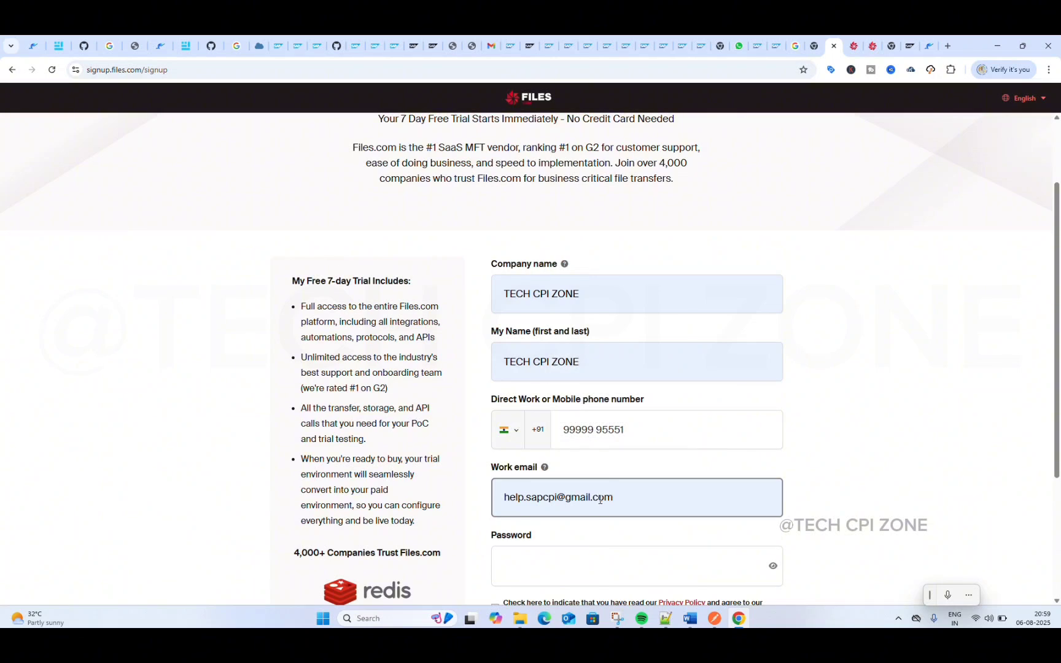
Step: Enter an account password in the trial form and make it readable
{"action": "scroll", "coordinate": [611, 497], "scroll_direction": "down", "scroll_amount": 3}
{"action": "left_click", "coordinate": [547, 383]}
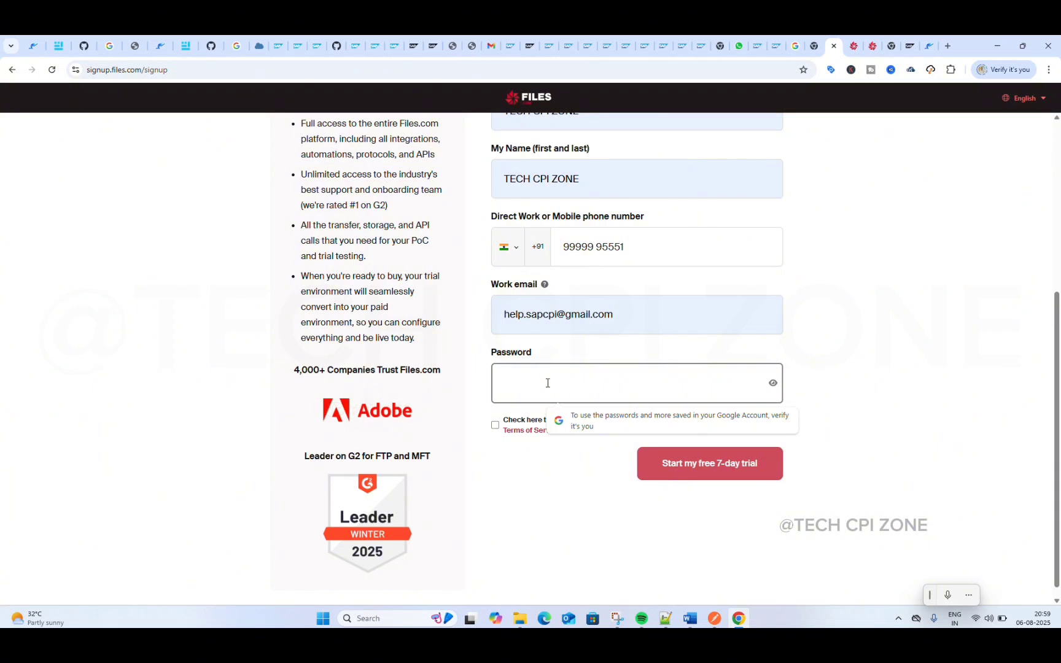
{"action": "type", "text": "a"}
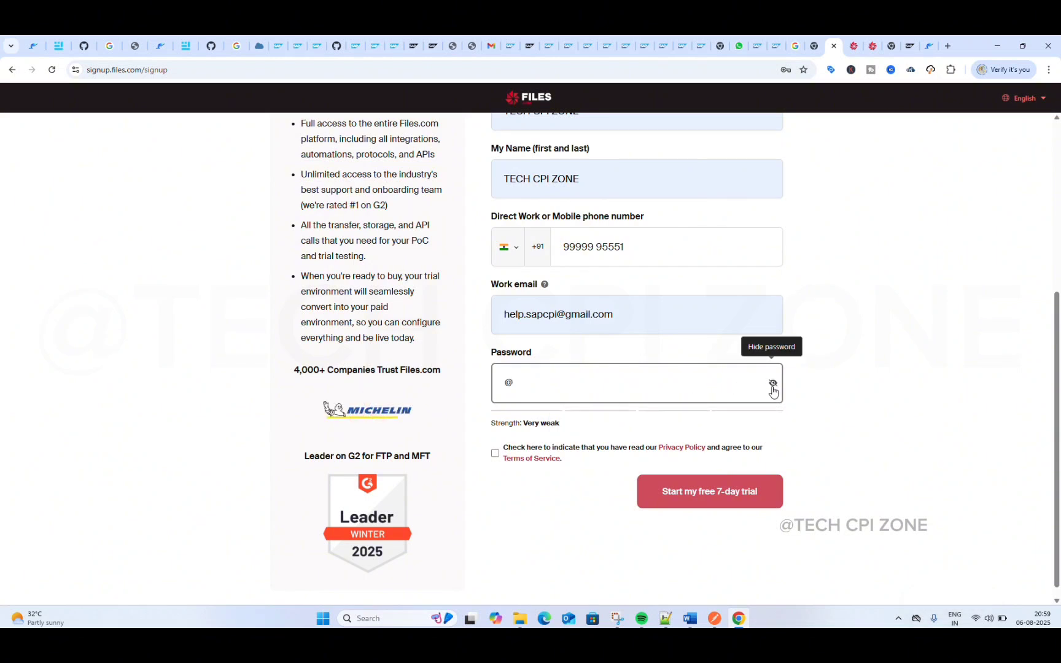
{"action": "left_click", "coordinate": [773, 383]}
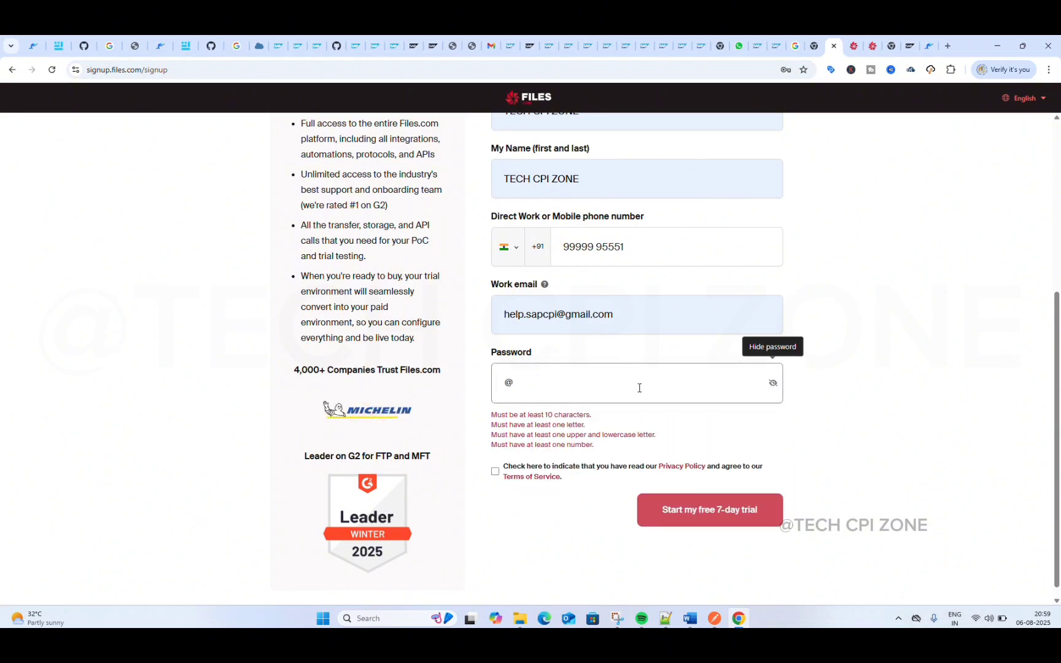
{"action": "left_click", "coordinate": [549, 379]}
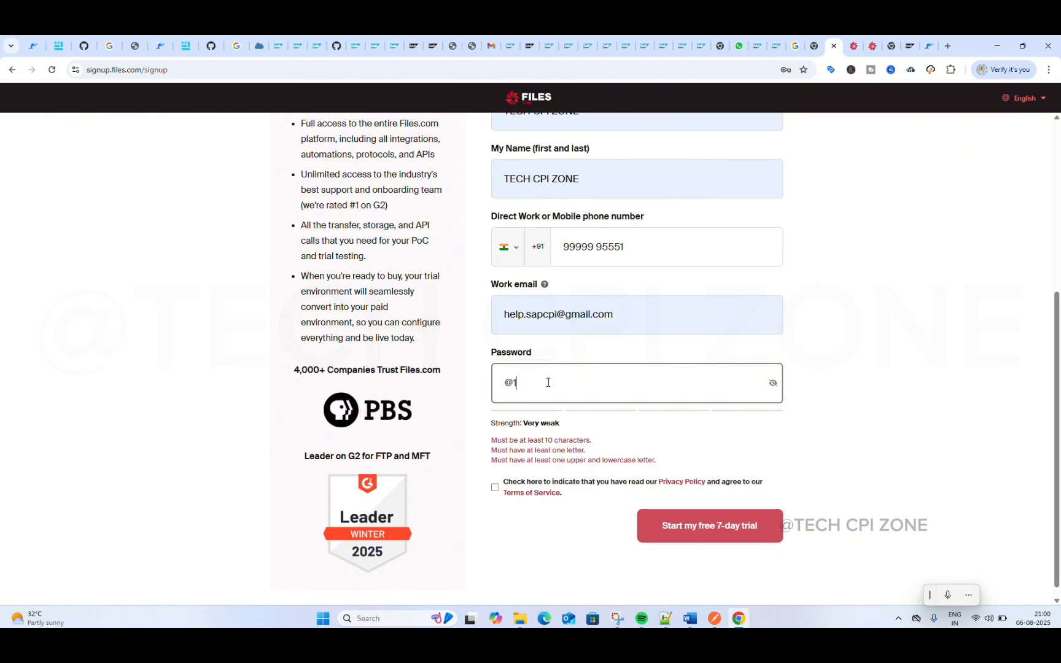
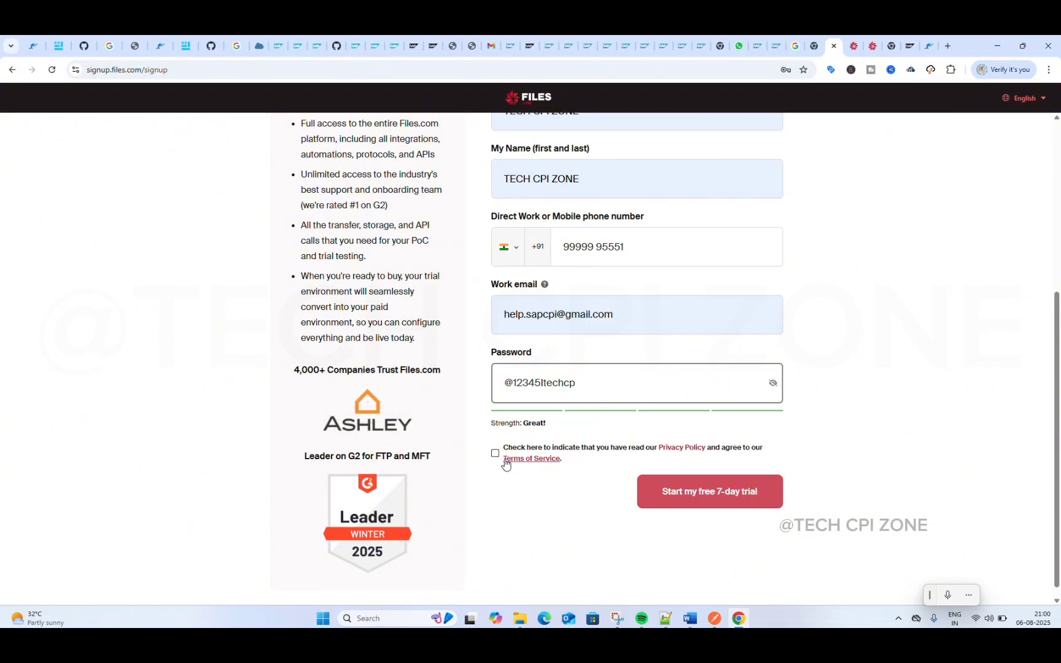
Step: Agree to the Privacy Policy and Terms of Service and review the completed trial form
{"action": "left_click", "coordinate": [497, 456]}
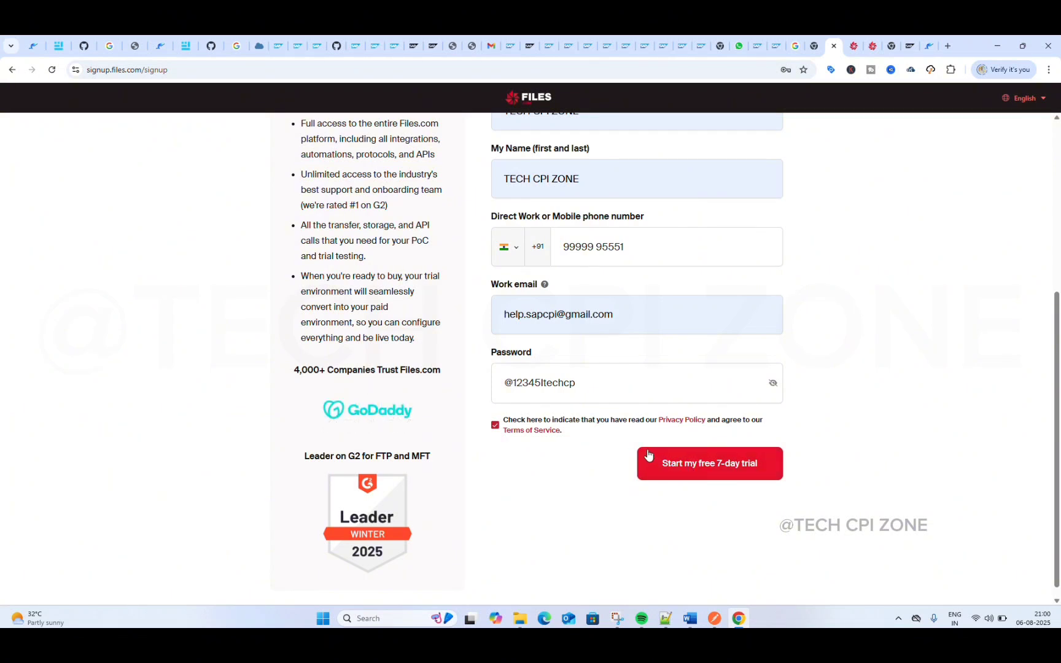
{"action": "scroll", "coordinate": [636, 442], "scroll_direction": "up", "scroll_amount": 3}
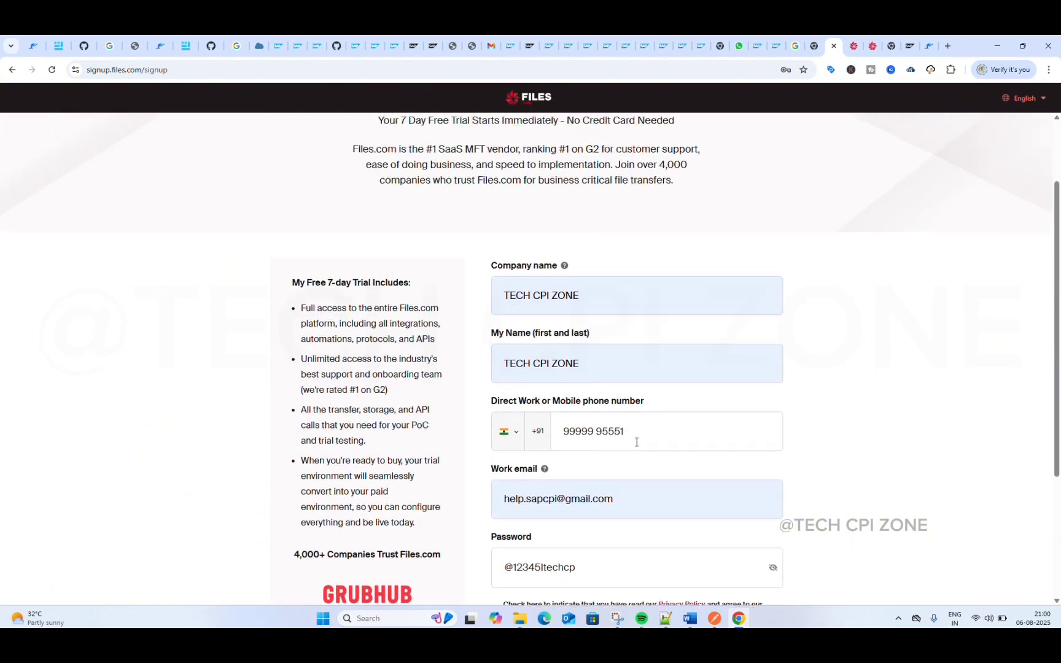
{"action": "scroll", "coordinate": [636, 442], "scroll_direction": "down", "scroll_amount": 3}
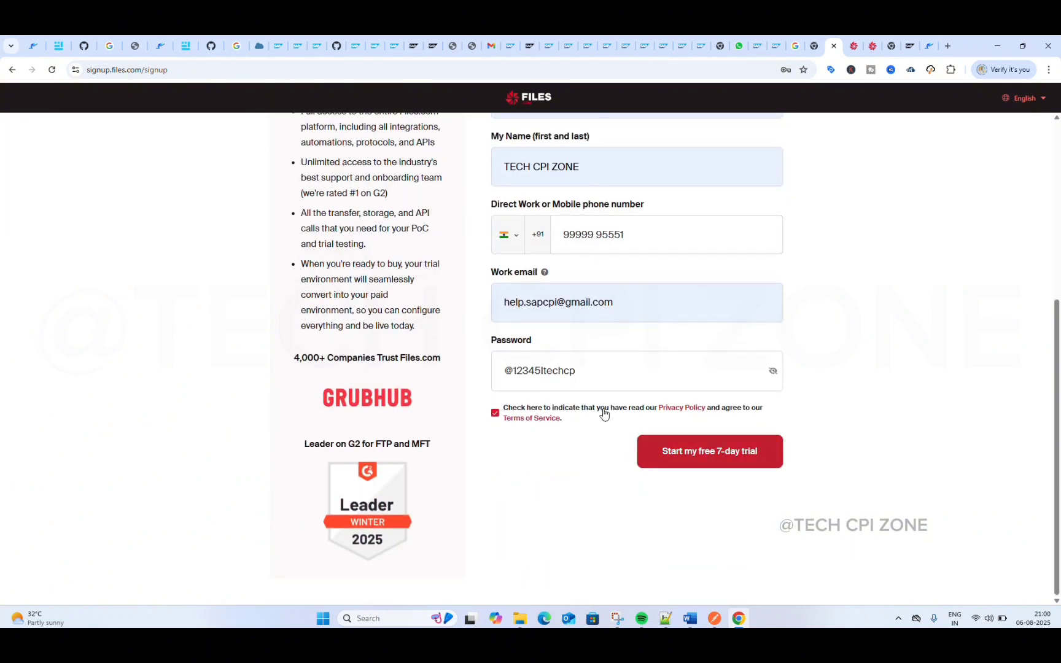
{"action": "scroll", "coordinate": [602, 415], "scroll_direction": "up", "scroll_amount": 3}
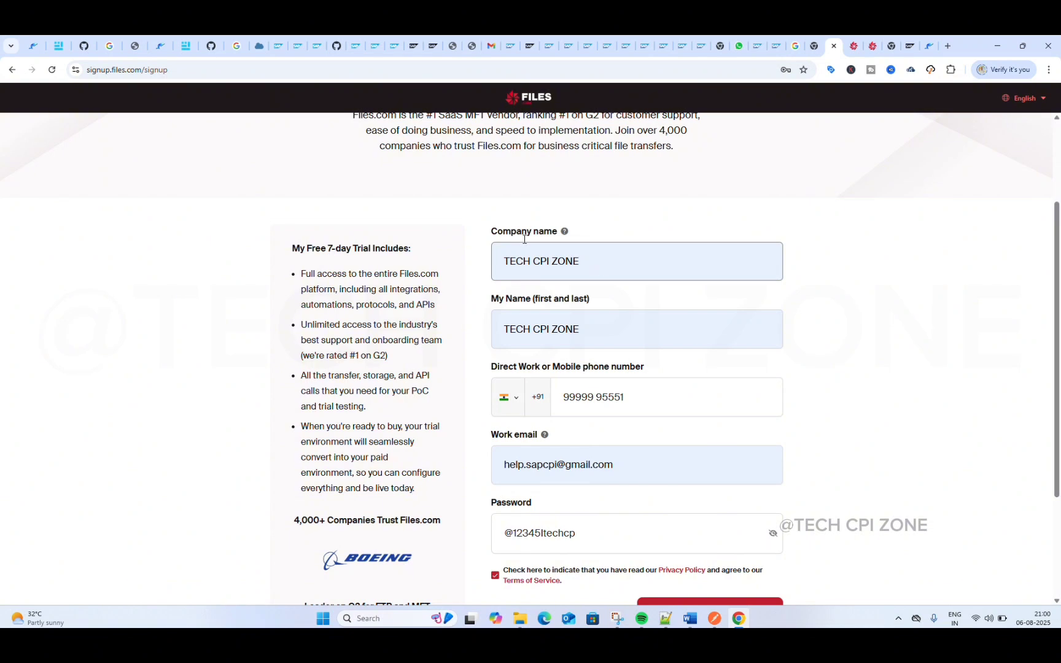
{"action": "scroll", "coordinate": [513, 239], "scroll_direction": "down", "scroll_amount": 1}
{"action": "scroll", "coordinate": [514, 239], "scroll_direction": "down", "scroll_amount": 3}
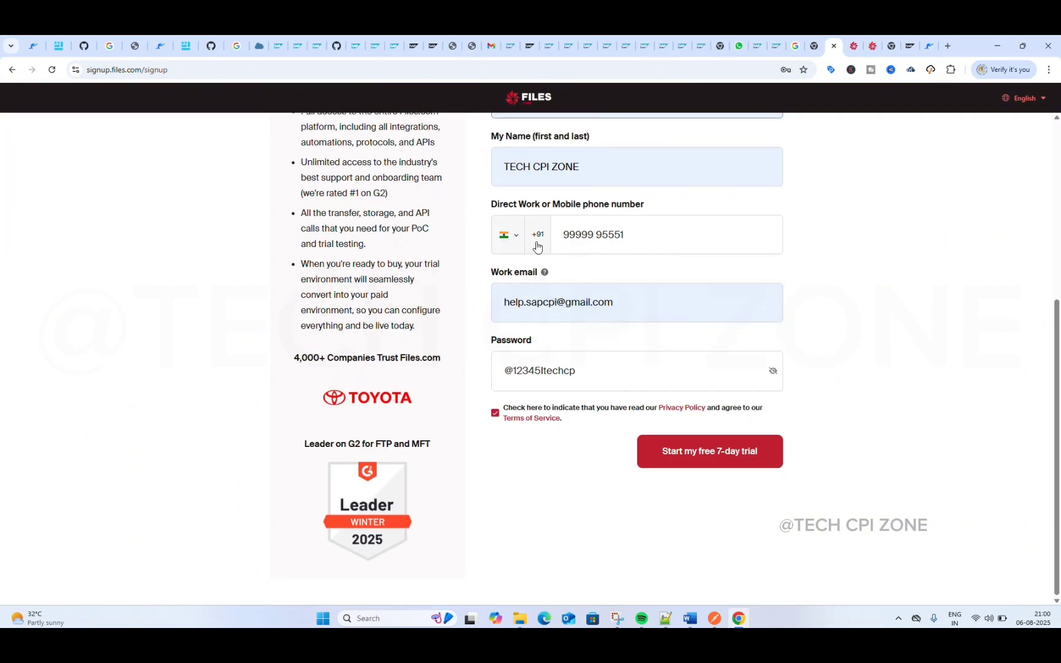
Step: Close the trial sign-up page without submitting it and switch to the existing Files.com account's root folder
{"action": "left_click", "coordinate": [857, 49]}
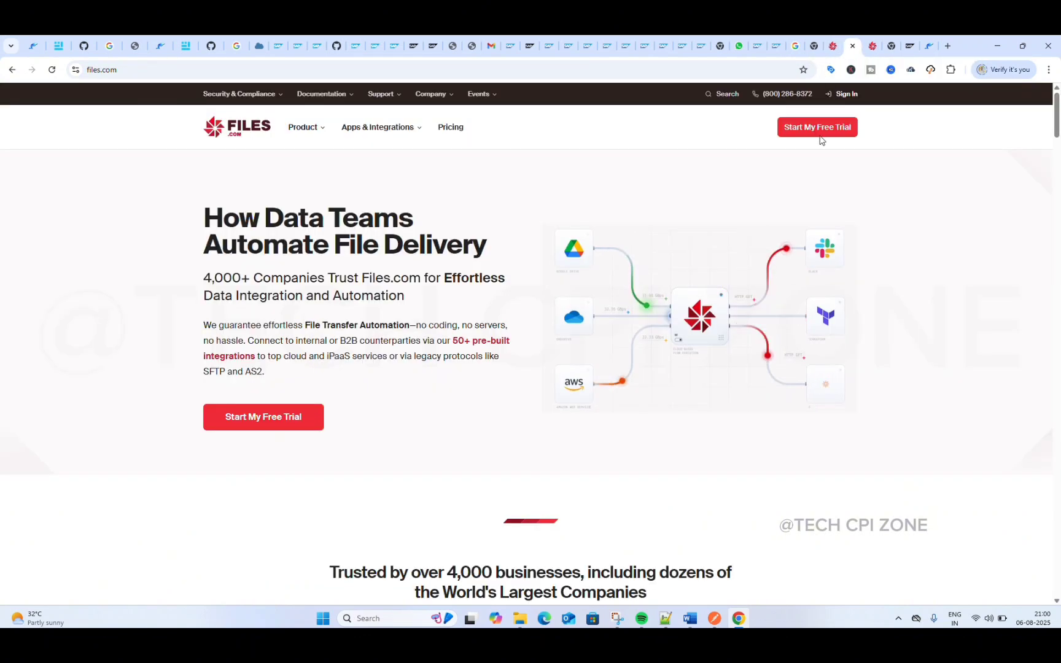
{"action": "left_click", "coordinate": [832, 52]}
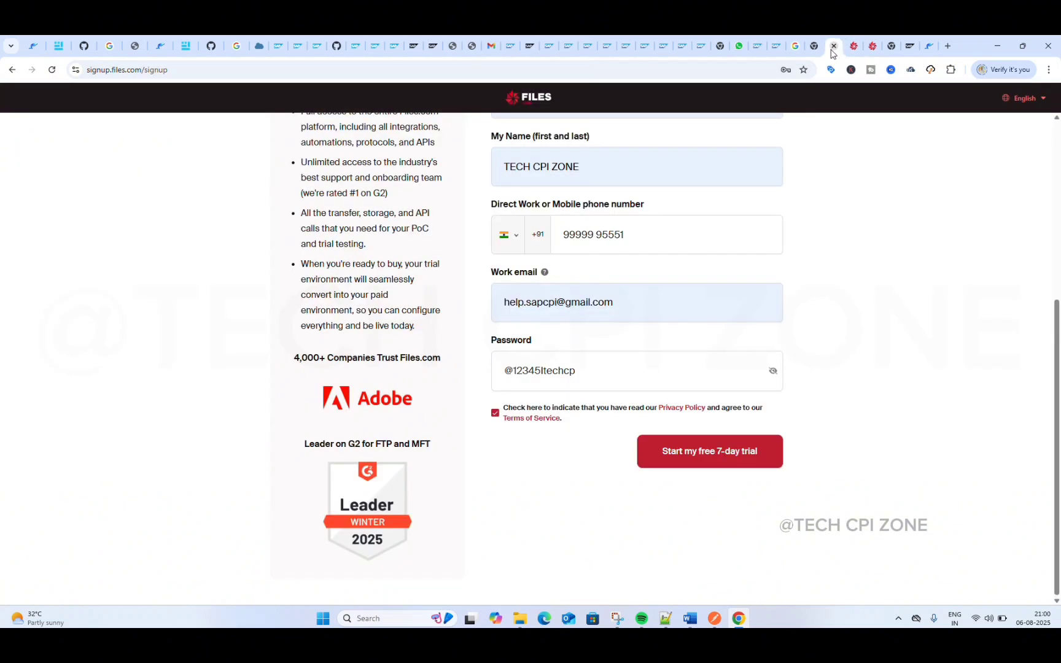
{"action": "left_click", "coordinate": [833, 48]}
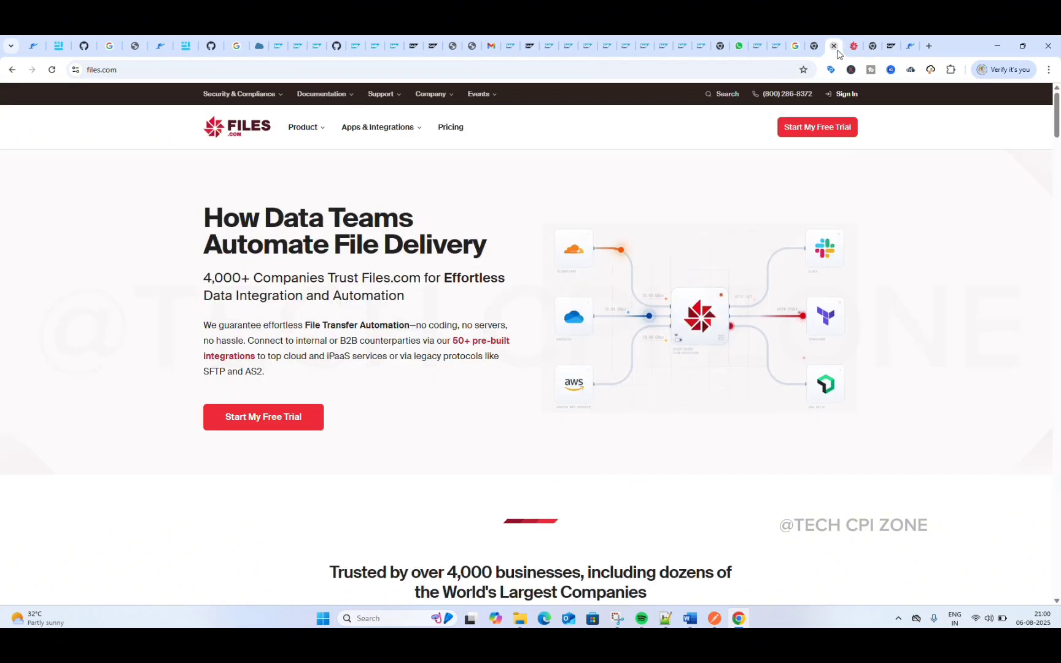
{"action": "left_click", "coordinate": [853, 48]}
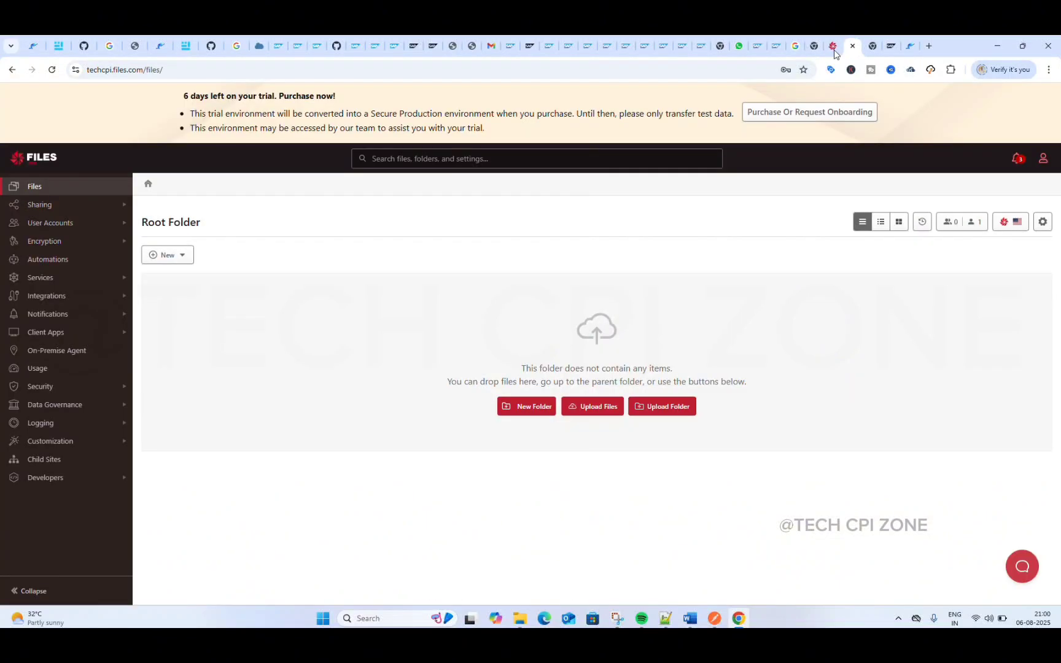
Step: Close the Files.com home page and create a folder named Send in the account's root folder
{"action": "left_click", "coordinate": [834, 50]}
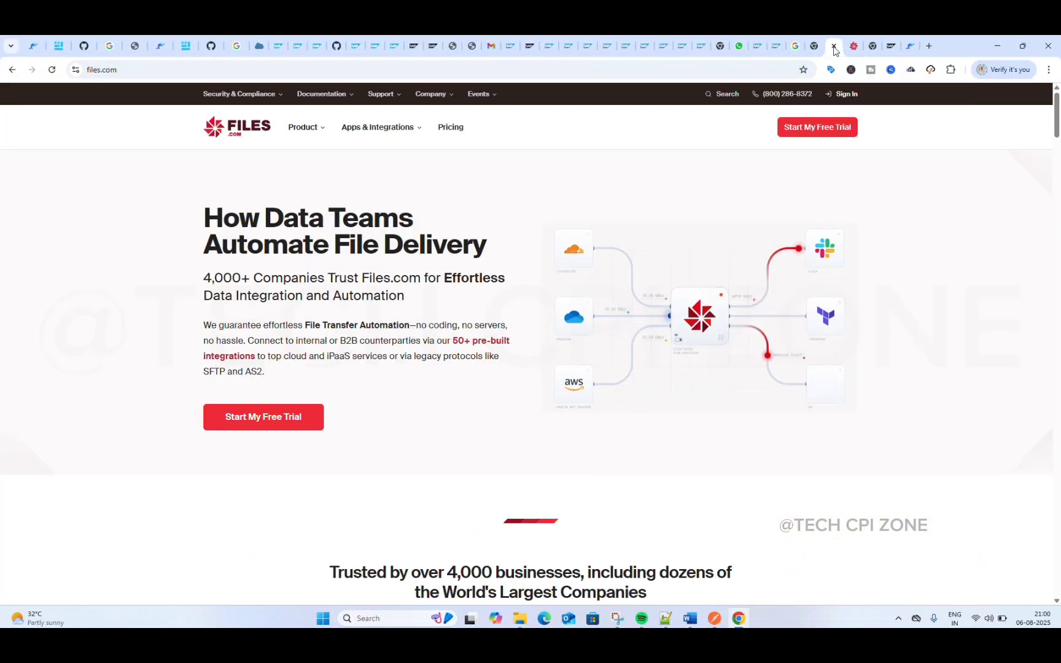
{"action": "left_click", "coordinate": [832, 49]}
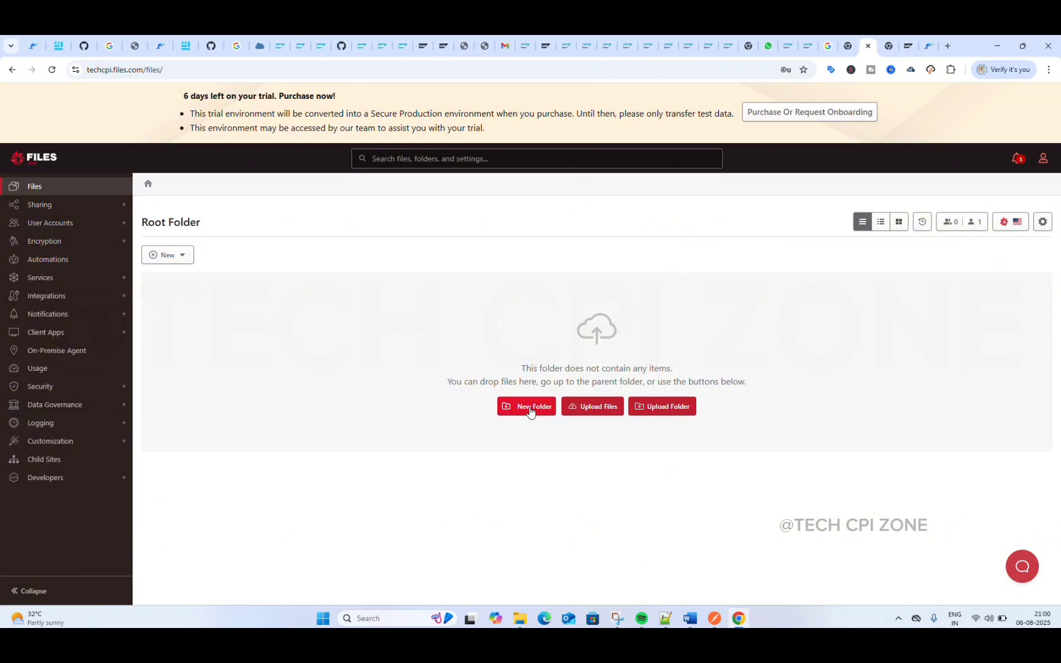
{"action": "left_click", "coordinate": [530, 406]}
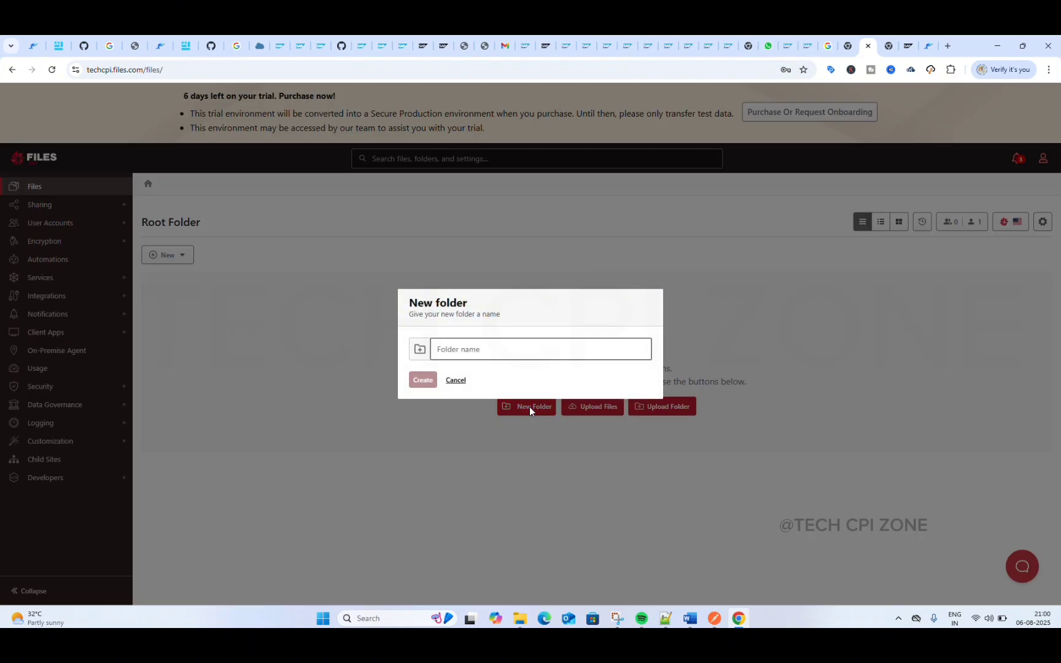
{"action": "left_click", "coordinate": [478, 349]}
{"action": "type", "text": "Send"}
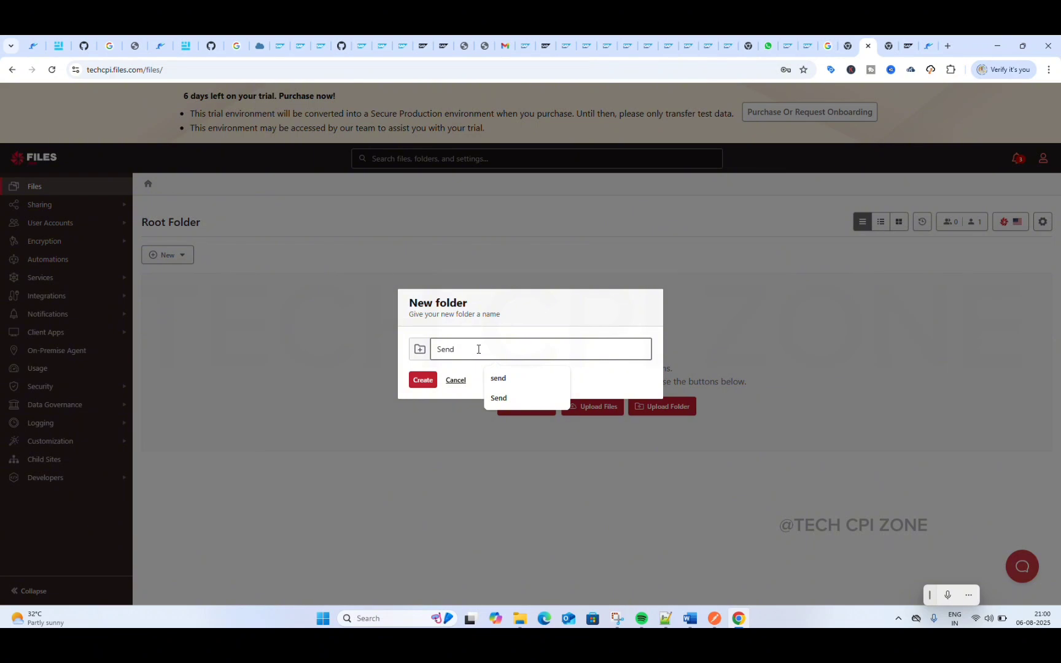
{"action": "left_click", "coordinate": [423, 381]}
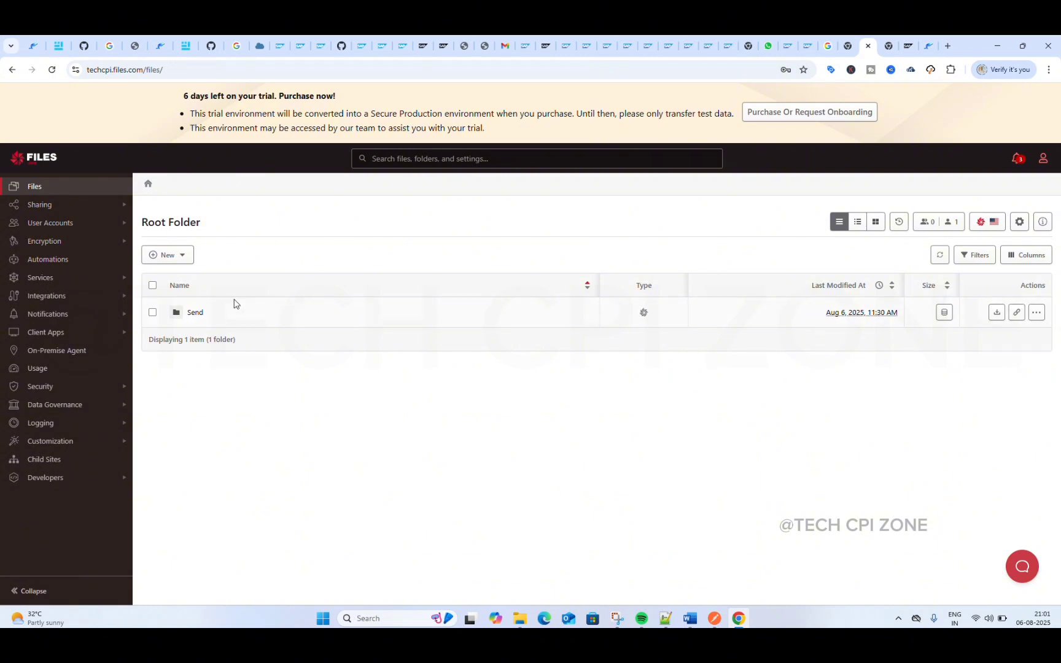
Step: Create a second folder named Resever in the root folder
{"action": "left_click", "coordinate": [181, 255]}
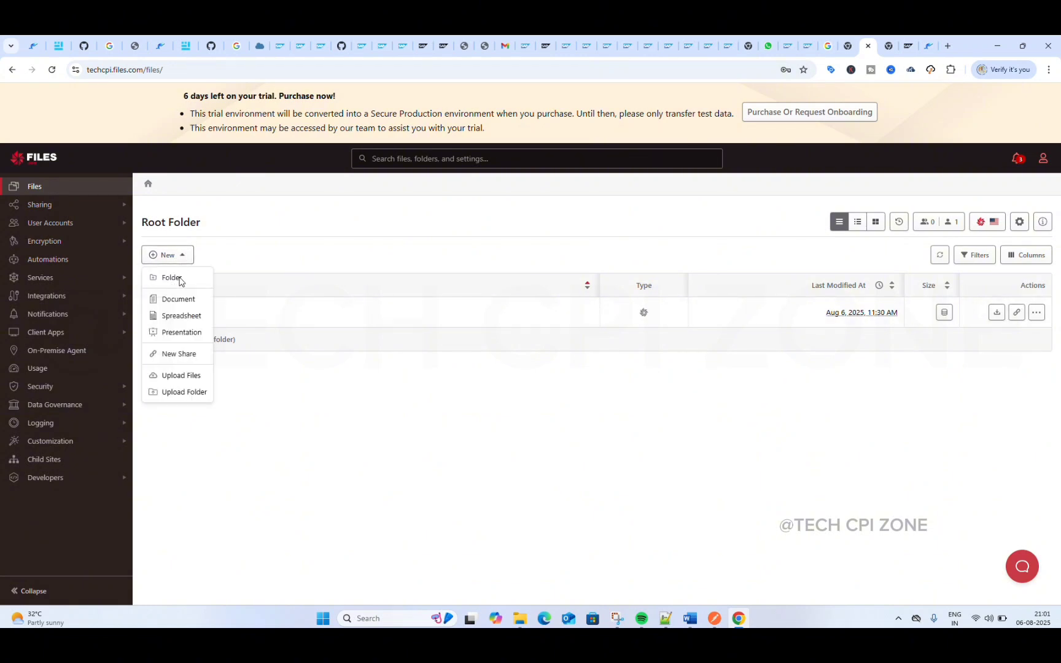
{"action": "left_click", "coordinate": [175, 276]}
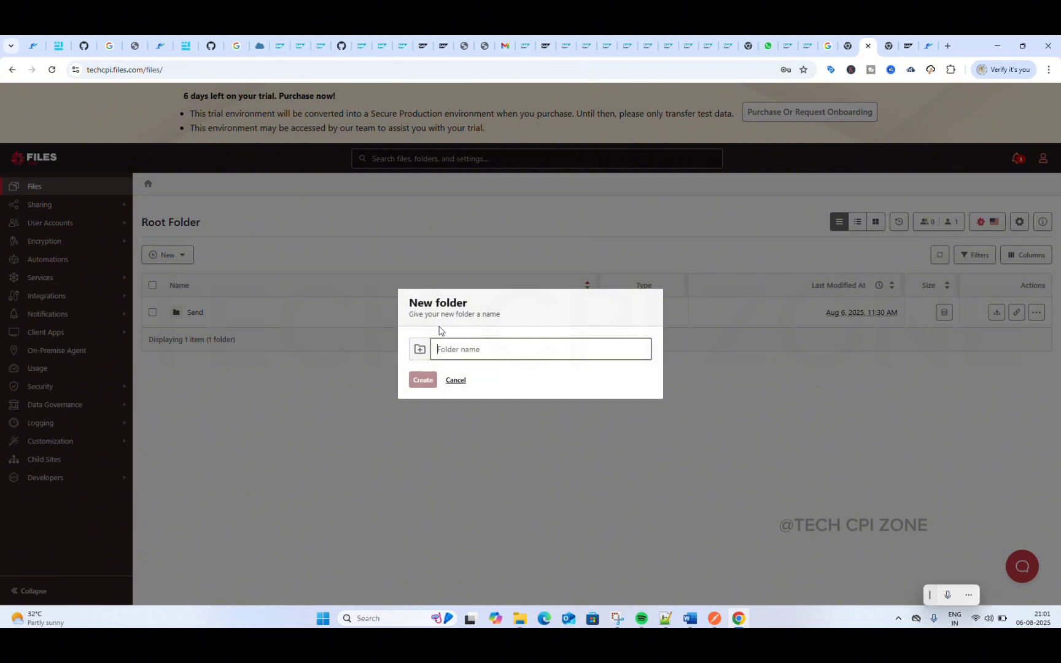
{"action": "left_click", "coordinate": [468, 351]}
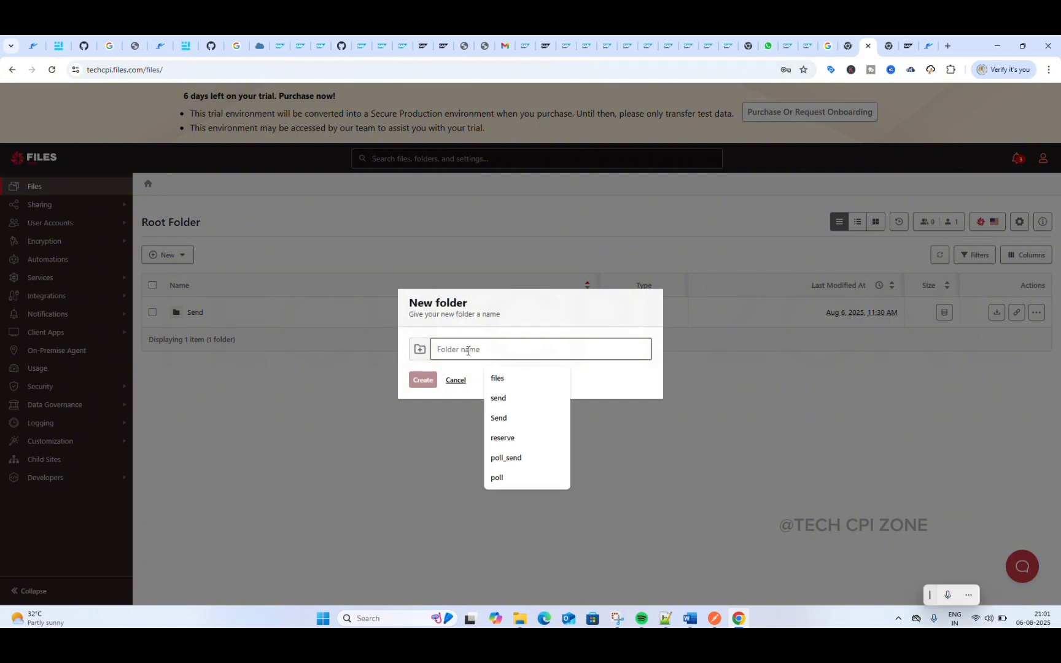
{"action": "type", "text": "Resever"}
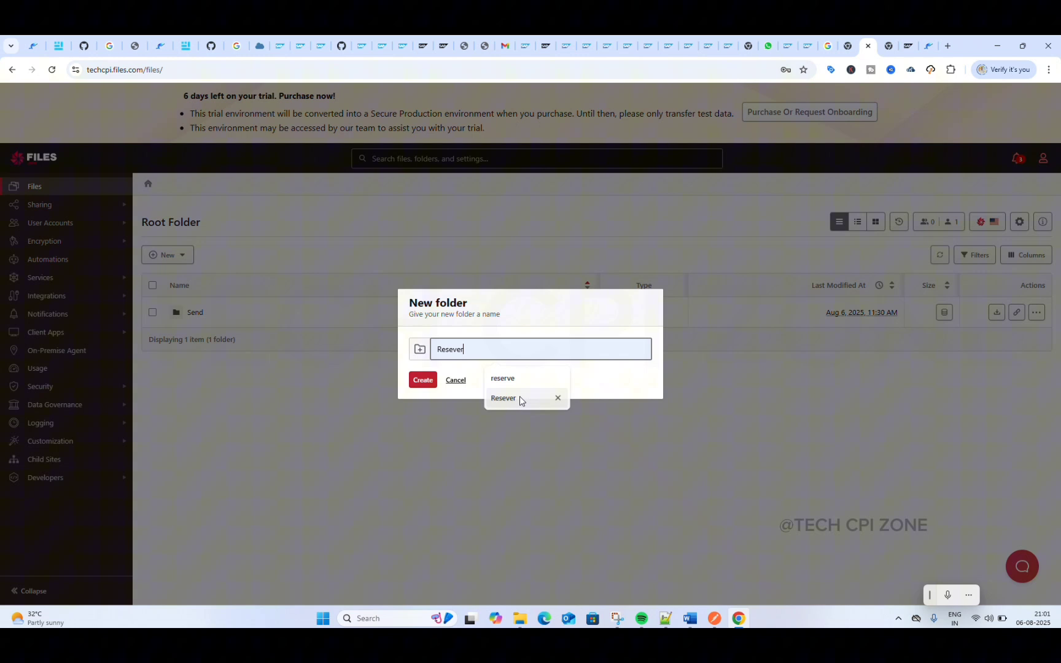
{"action": "left_click", "coordinate": [520, 399]}
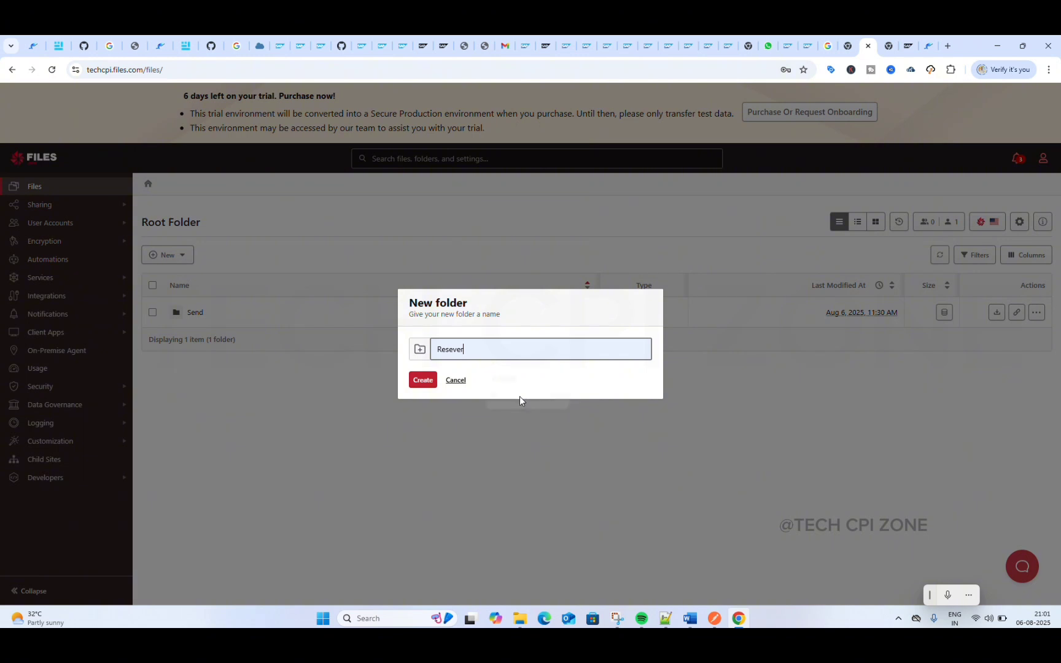
{"action": "left_click", "coordinate": [425, 382]}
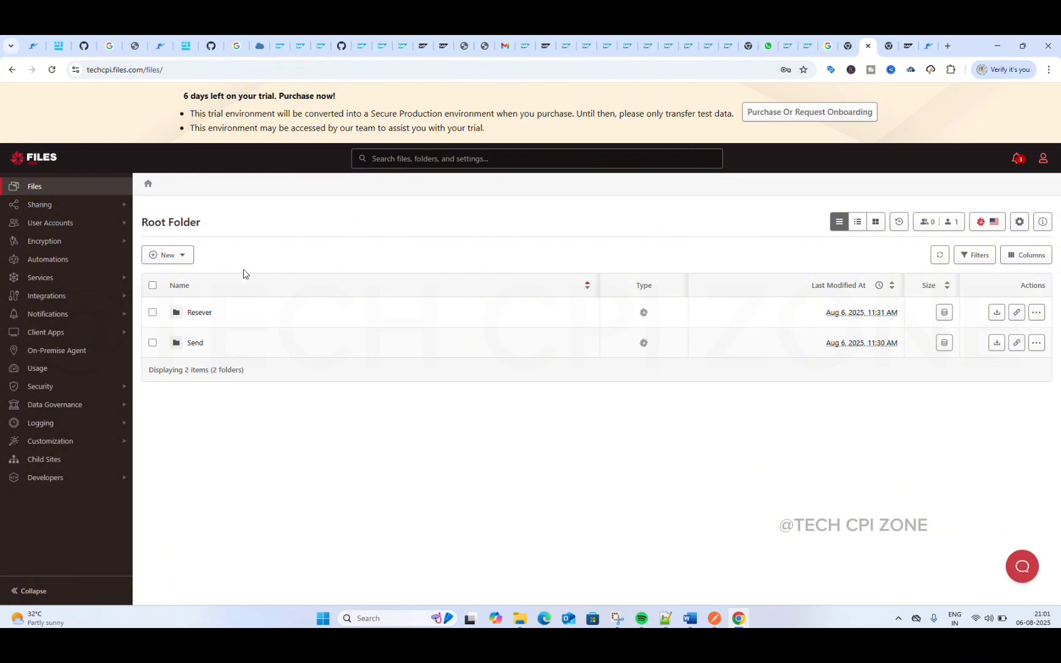
Step: Create a subfolder named files inside the Send folder
{"action": "left_click", "coordinate": [195, 343]}
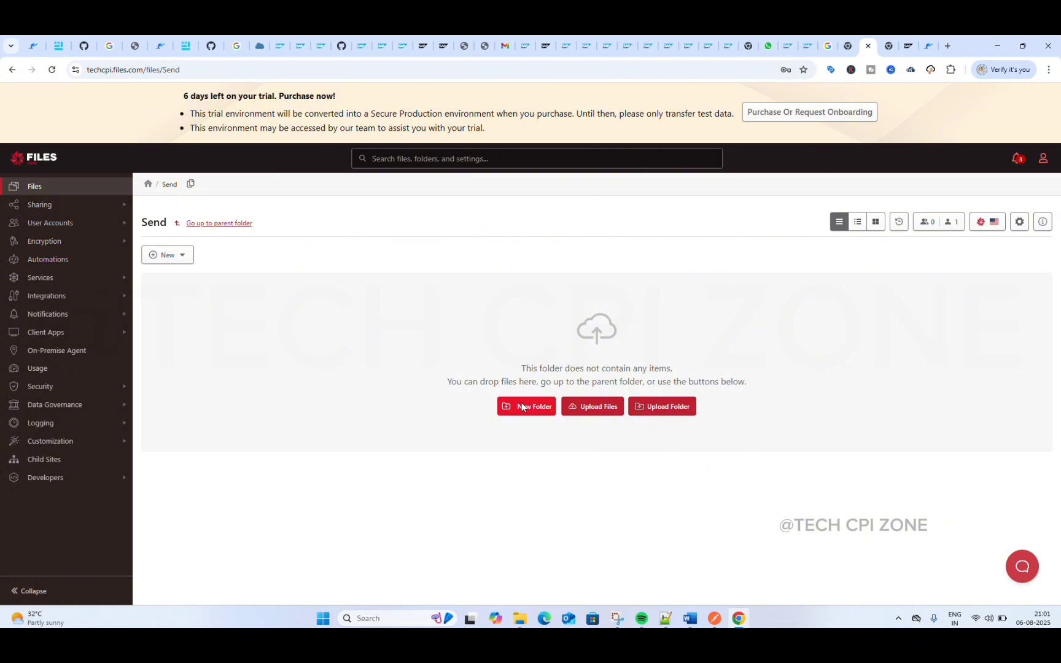
{"action": "left_click", "coordinate": [522, 406]}
{"action": "type", "text": "files"}
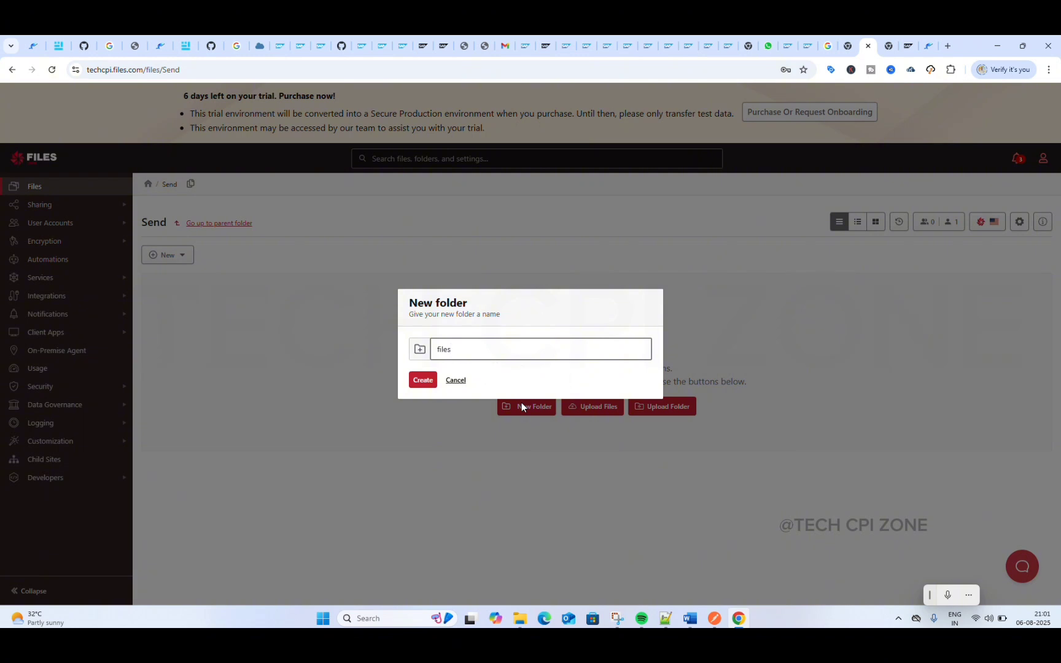
{"action": "left_click", "coordinate": [425, 381]}
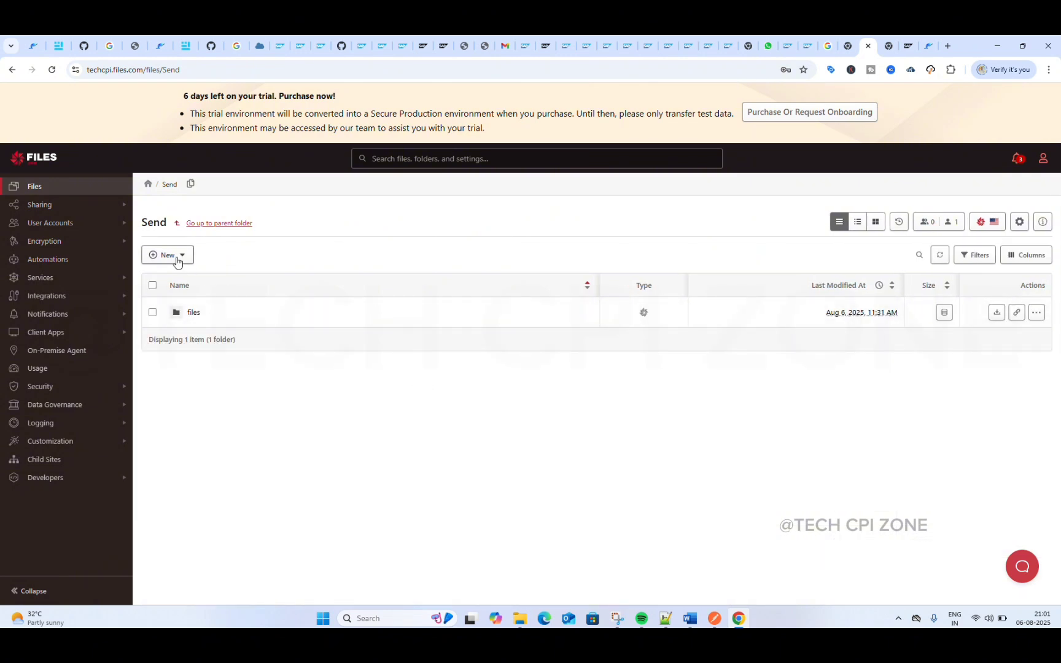
{"action": "left_click", "coordinate": [178, 257]}
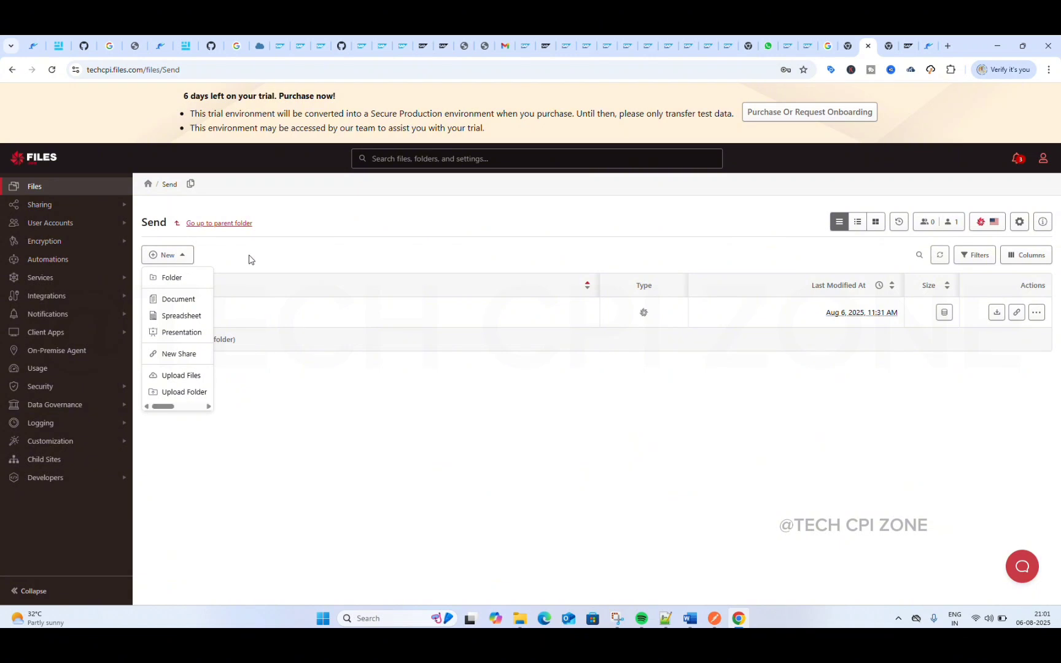
{"action": "left_click", "coordinate": [208, 250]}
Step: Return to the root folder and create a subfolder named files inside the Resever folder
{"action": "left_click", "coordinate": [145, 186]}
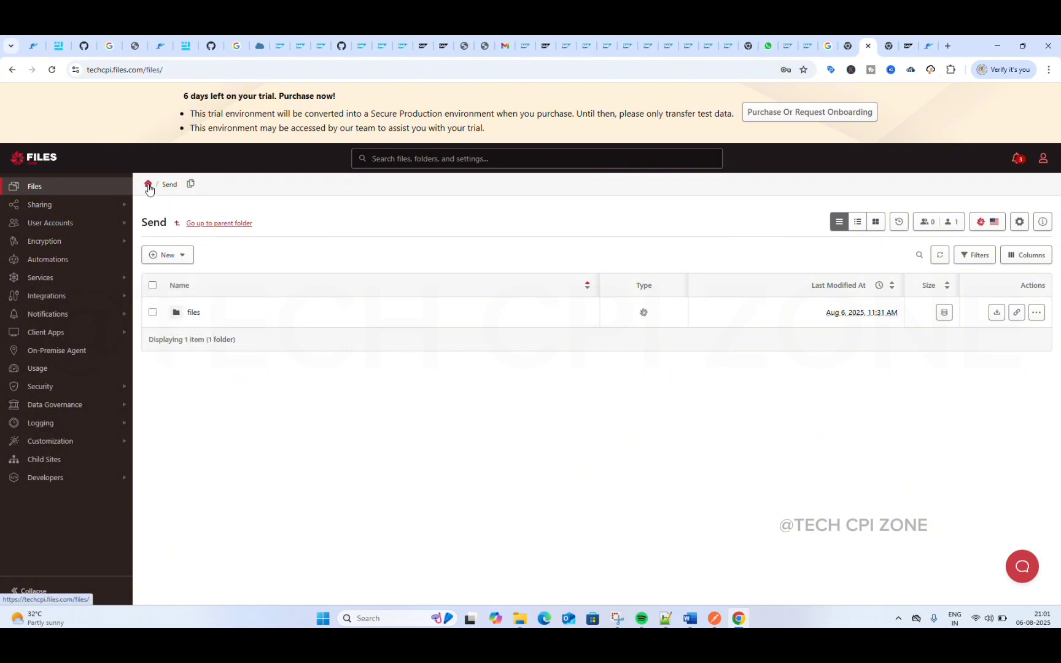
{"action": "left_click", "coordinate": [191, 317]}
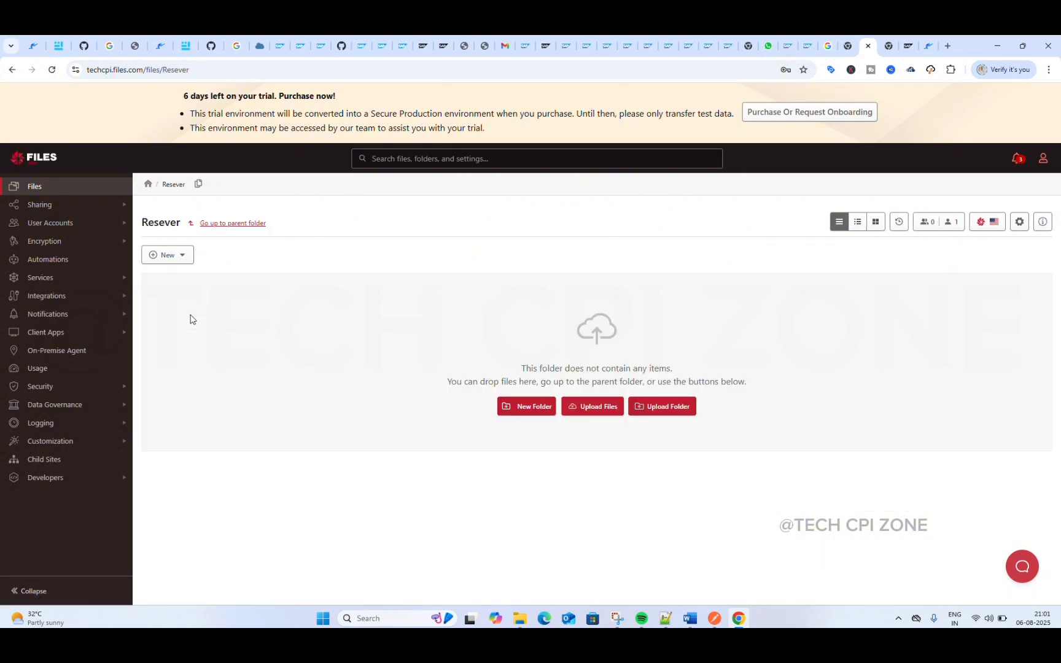
{"action": "left_click", "coordinate": [526, 408]}
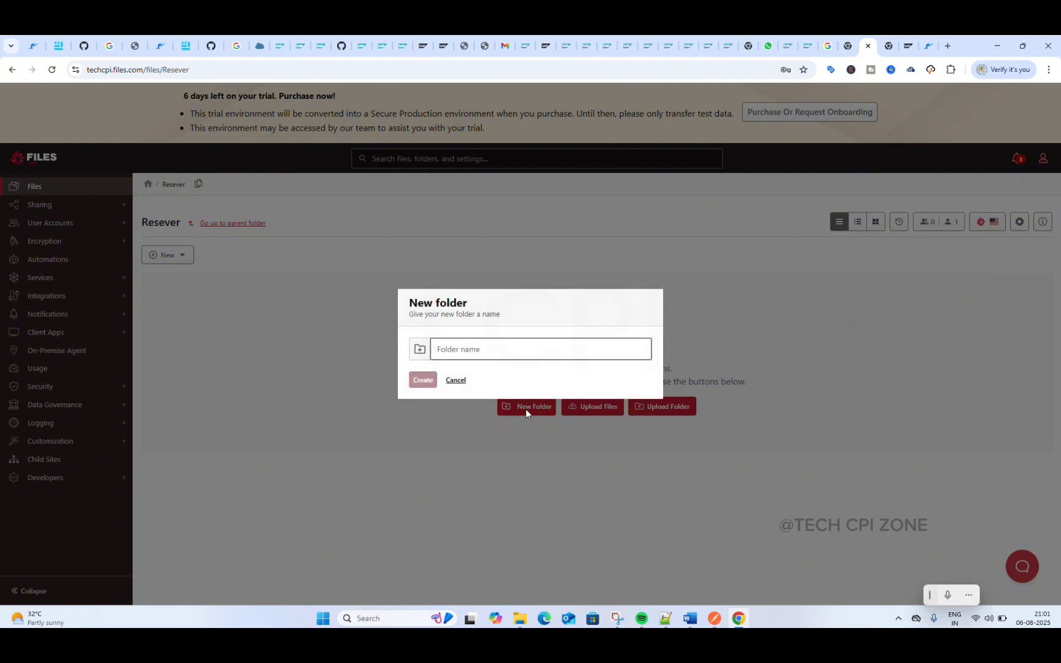
{"action": "type", "text": "files"}
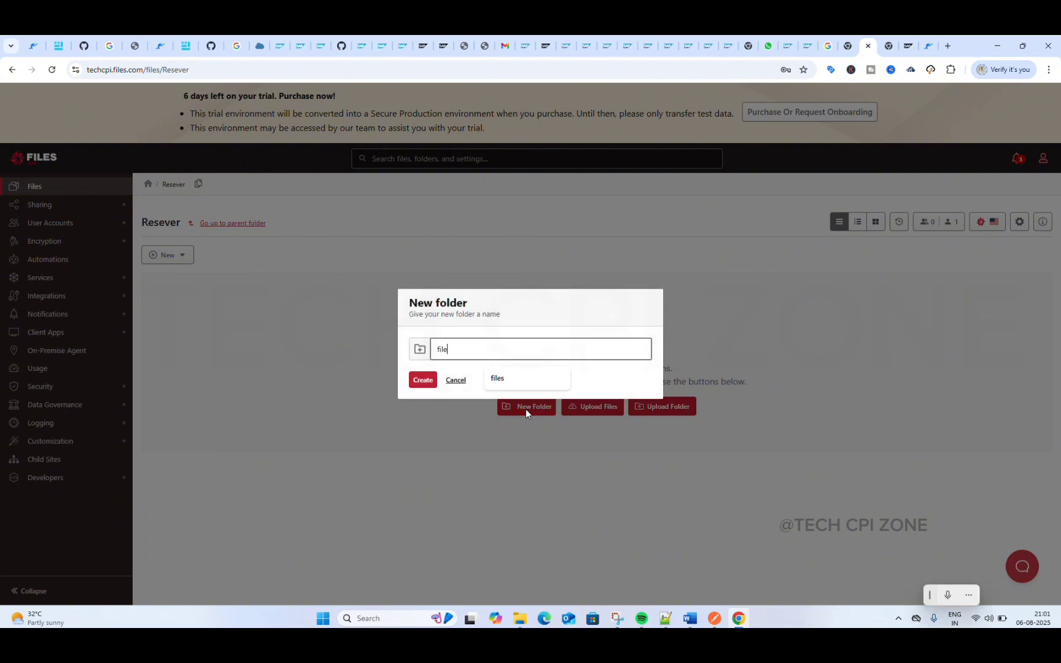
{"action": "left_click", "coordinate": [425, 386]}
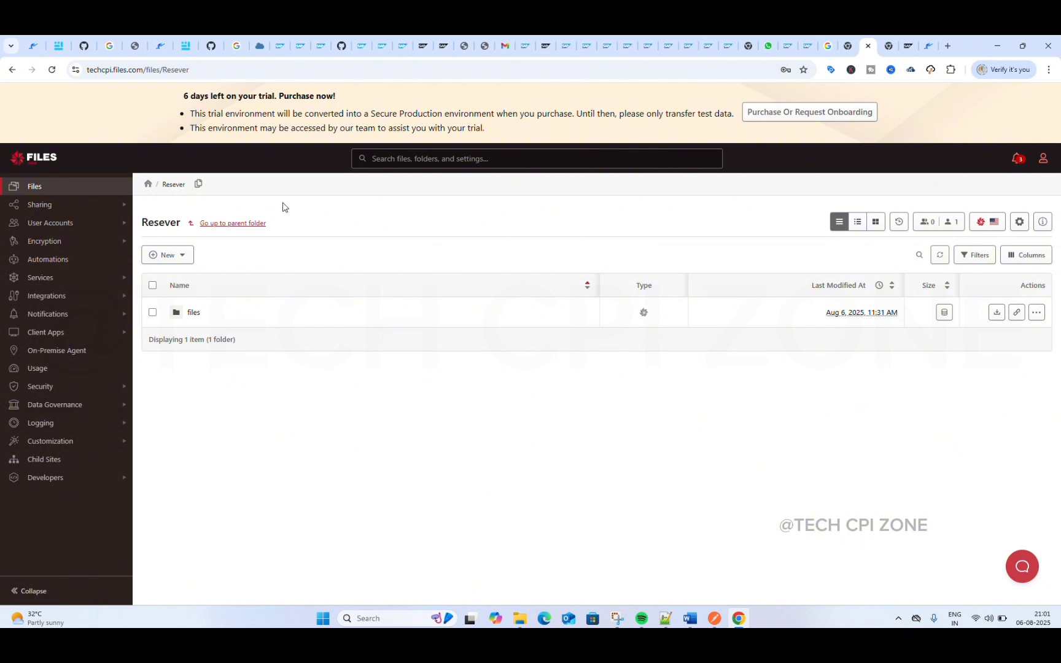
Step: Copy the host name techcpi.files.com from the Files.com site's web address, without the protocol and folder path
{"action": "left_click", "coordinate": [130, 69]}
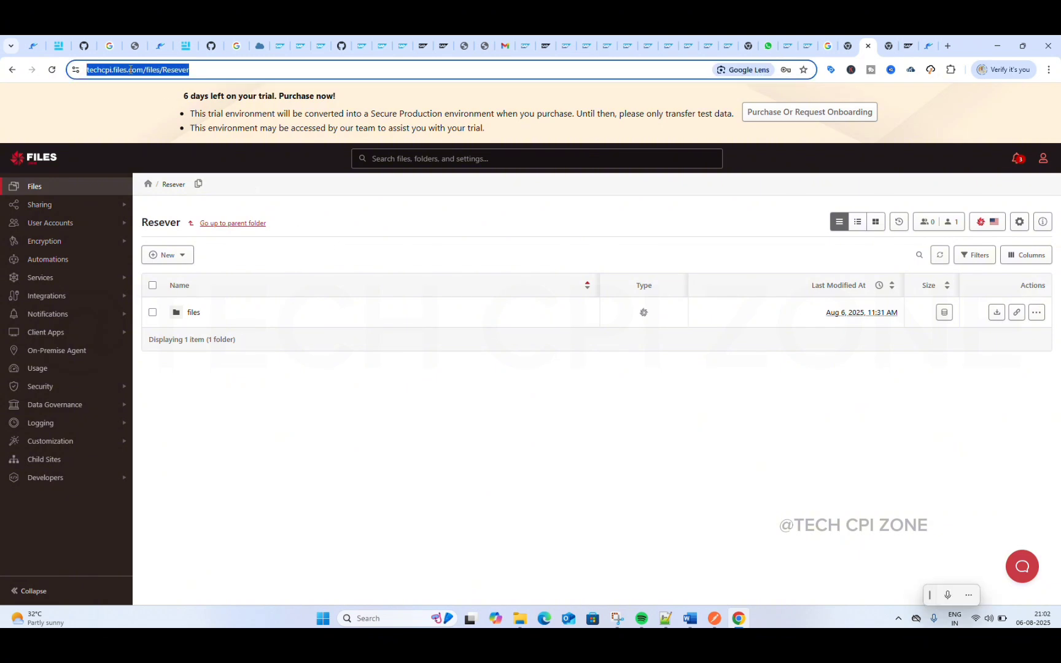
{"action": "left_click", "coordinate": [128, 69]}
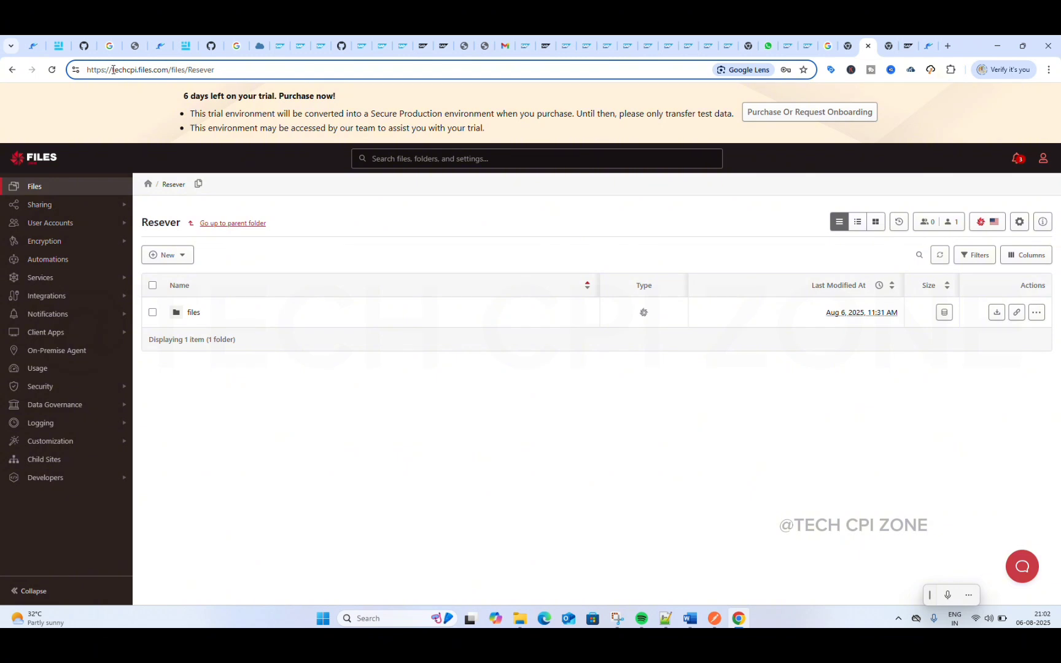
{"action": "left_click_drag", "start_coordinate": [113, 69], "coordinate": [170, 70]}
{"action": "key", "text": "ctrl+c"}
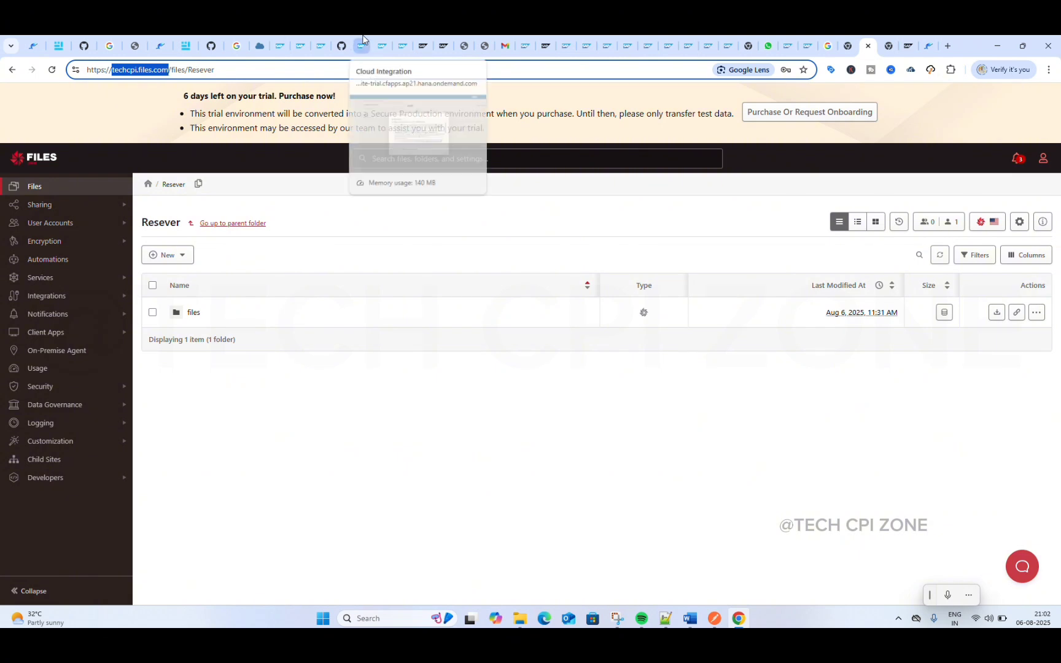
Step: Switch to SAP Integration Suite and open Connectivity Tests from the monitoring overview for integrations and APIs
{"action": "left_click", "coordinate": [284, 47]}
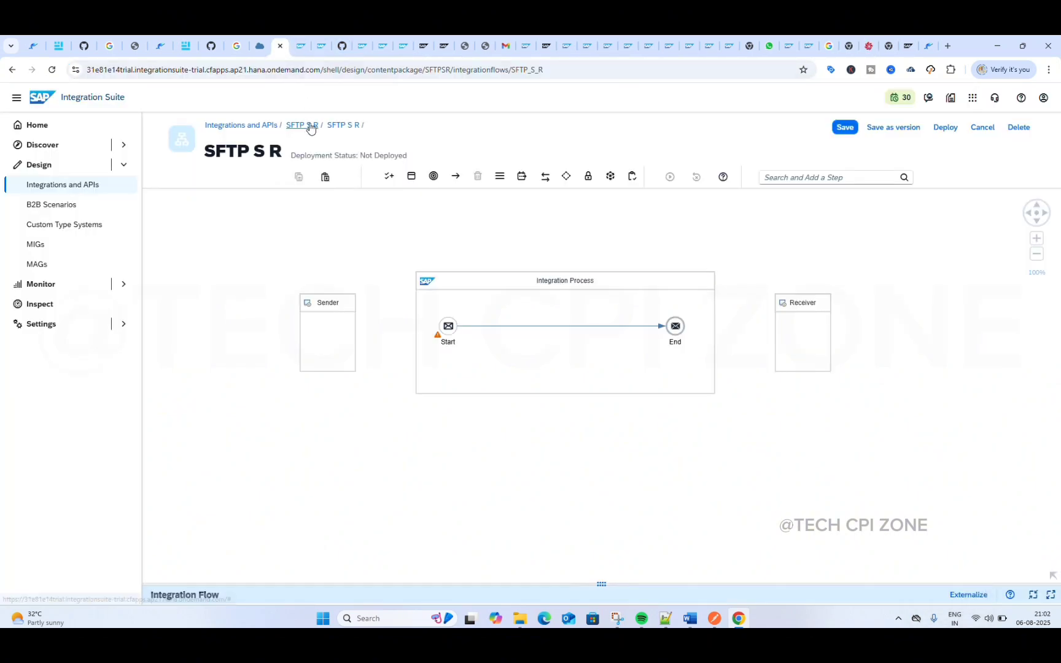
{"action": "left_click", "coordinate": [300, 48]}
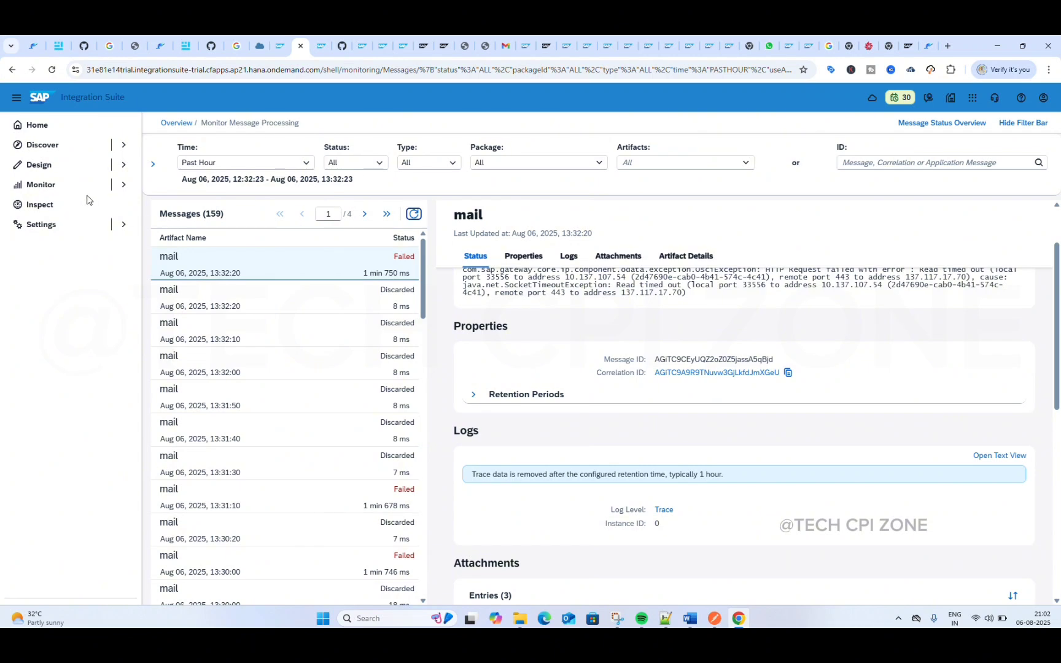
{"action": "left_click", "coordinate": [61, 185]}
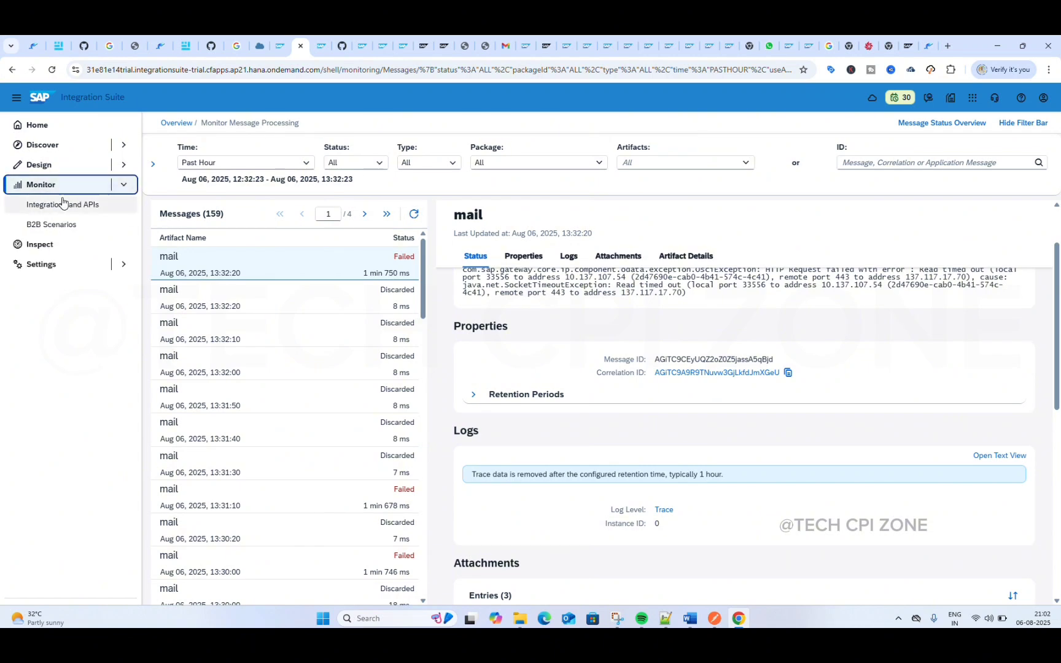
{"action": "left_click", "coordinate": [63, 201]}
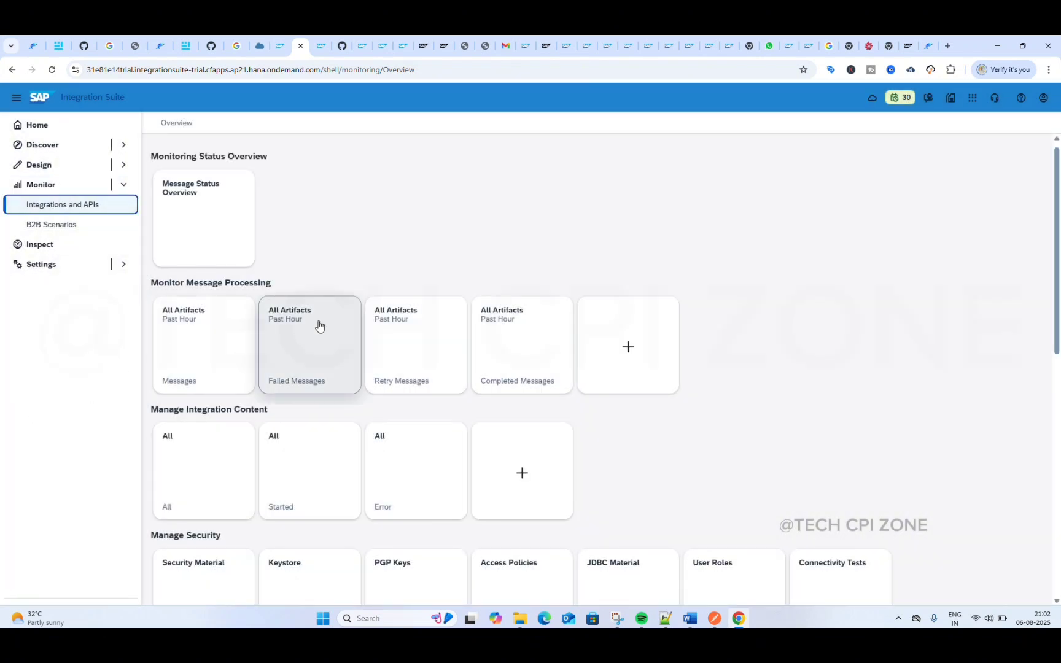
{"action": "scroll", "coordinate": [319, 326], "scroll_direction": "down", "scroll_amount": 5}
{"action": "left_click", "coordinate": [826, 340]}
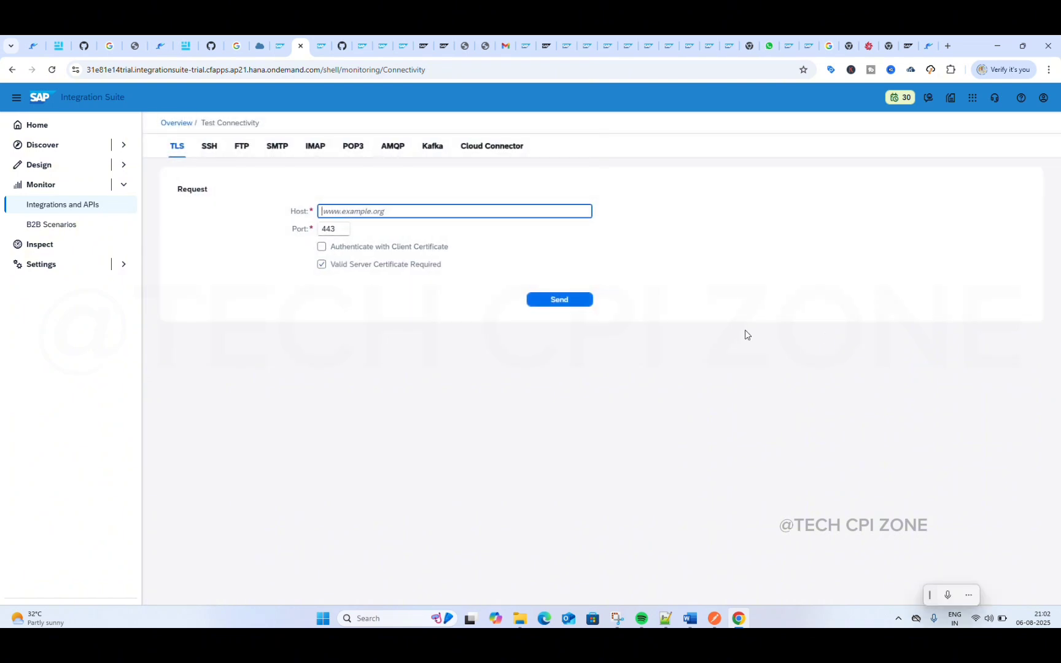
Step: Run an SSH connectivity test against host techcpi.files.com on port 22 with authentication set to None
{"action": "left_click", "coordinate": [209, 147]}
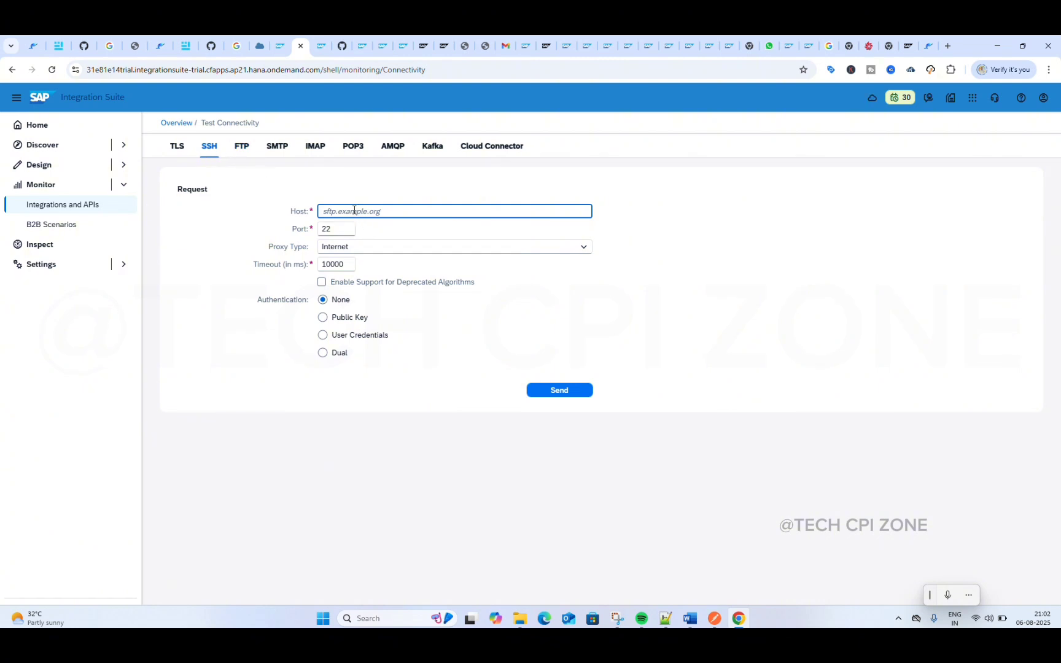
{"action": "key", "text": "ctrl+v"}
{"action": "left_click", "coordinate": [870, 48]}
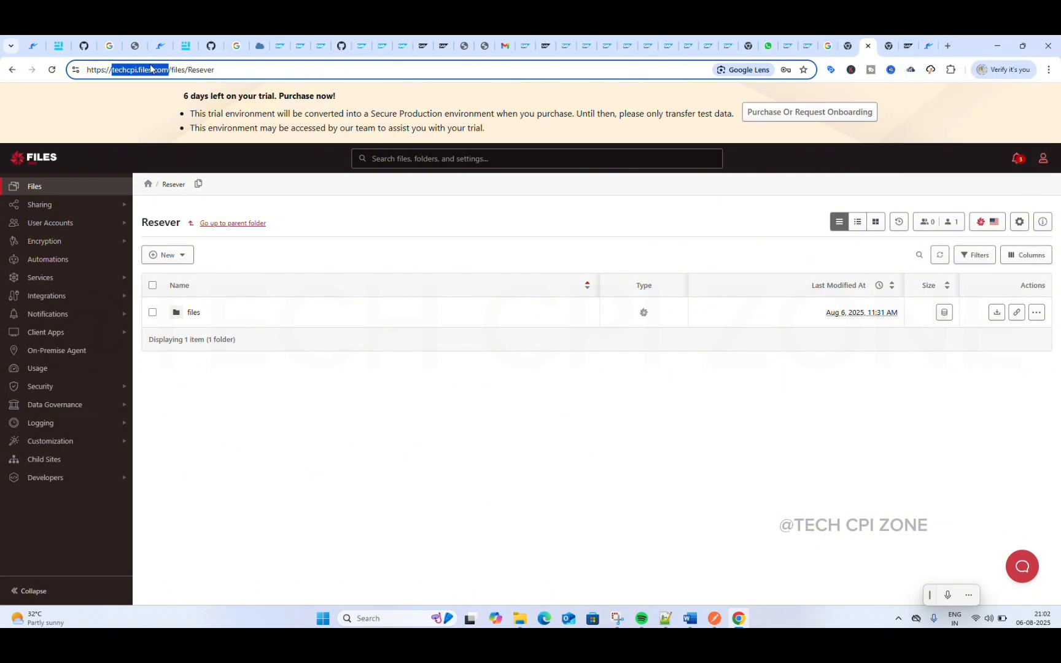
{"action": "left_click", "coordinate": [280, 46]}
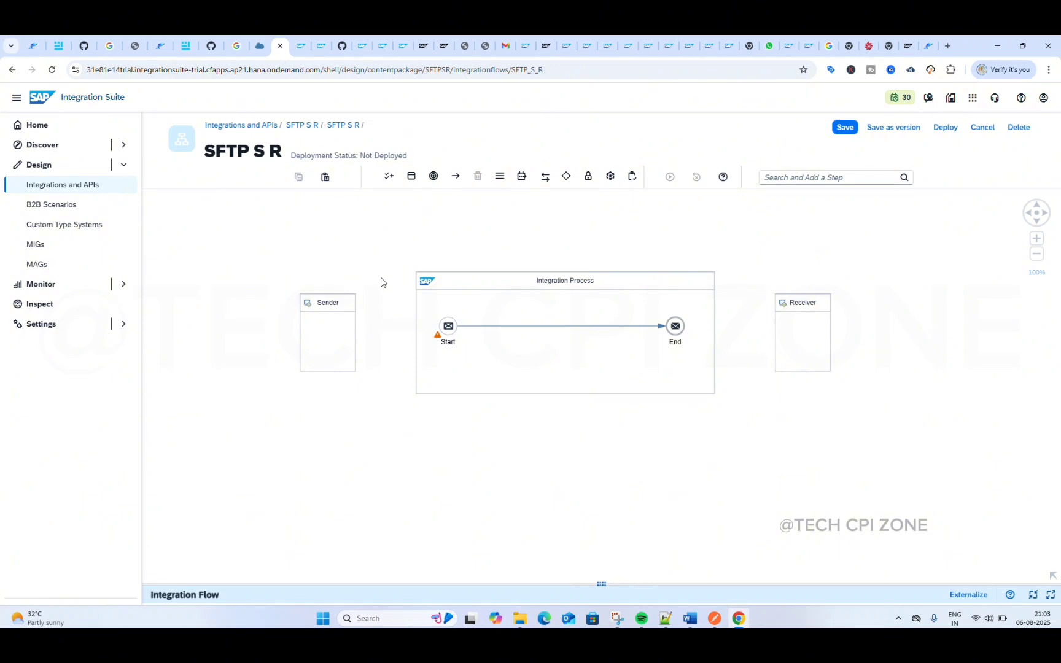
{"action": "left_click", "coordinate": [300, 45]}
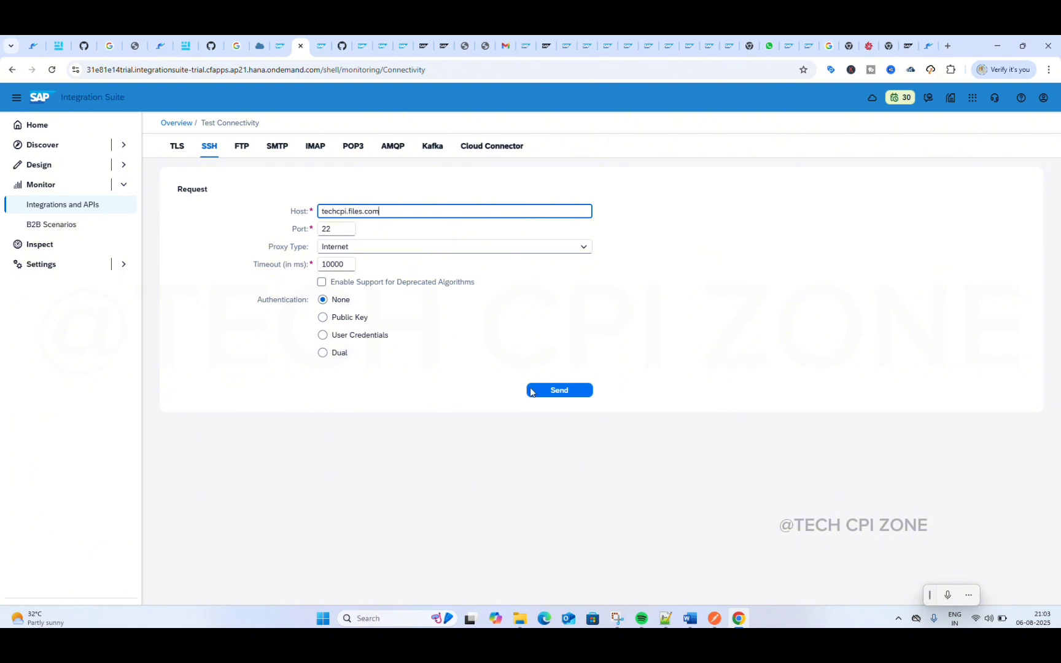
{"action": "left_click", "coordinate": [550, 392]}
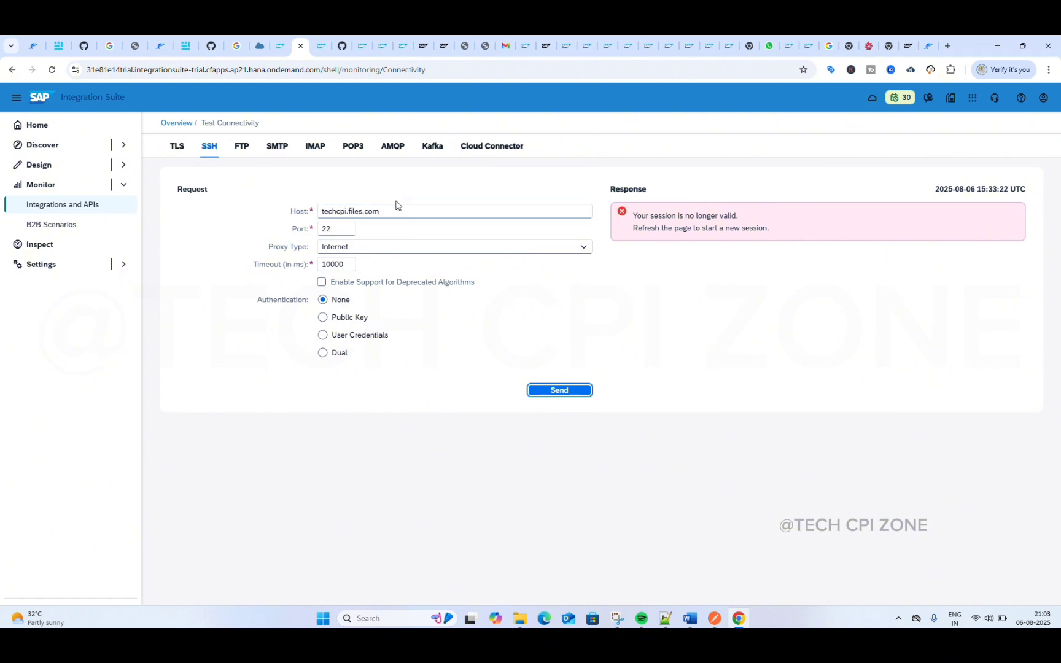
Step: Switch the SSH test's authentication to User Credentials and check which credential names are available
{"action": "left_click", "coordinate": [330, 323]}
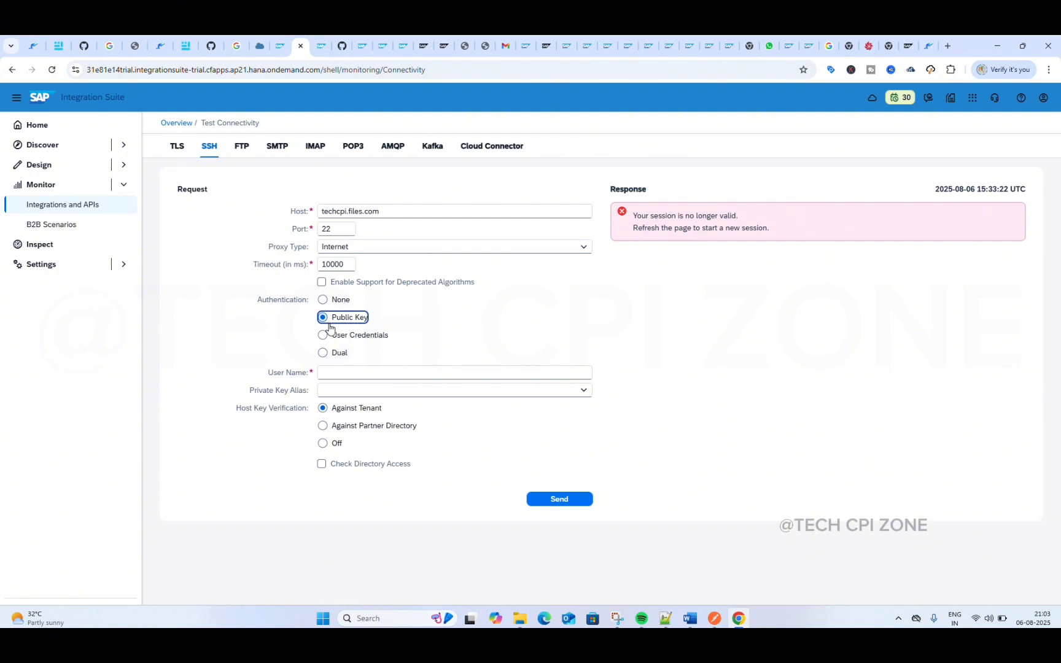
{"action": "left_click", "coordinate": [324, 343]}
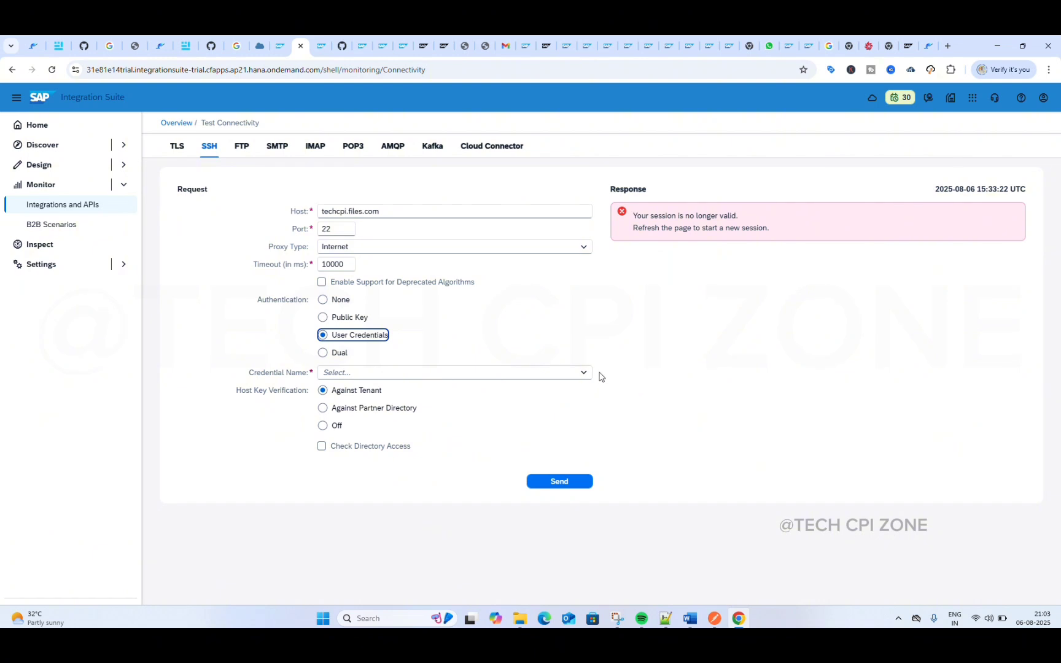
{"action": "left_click", "coordinate": [582, 373]}
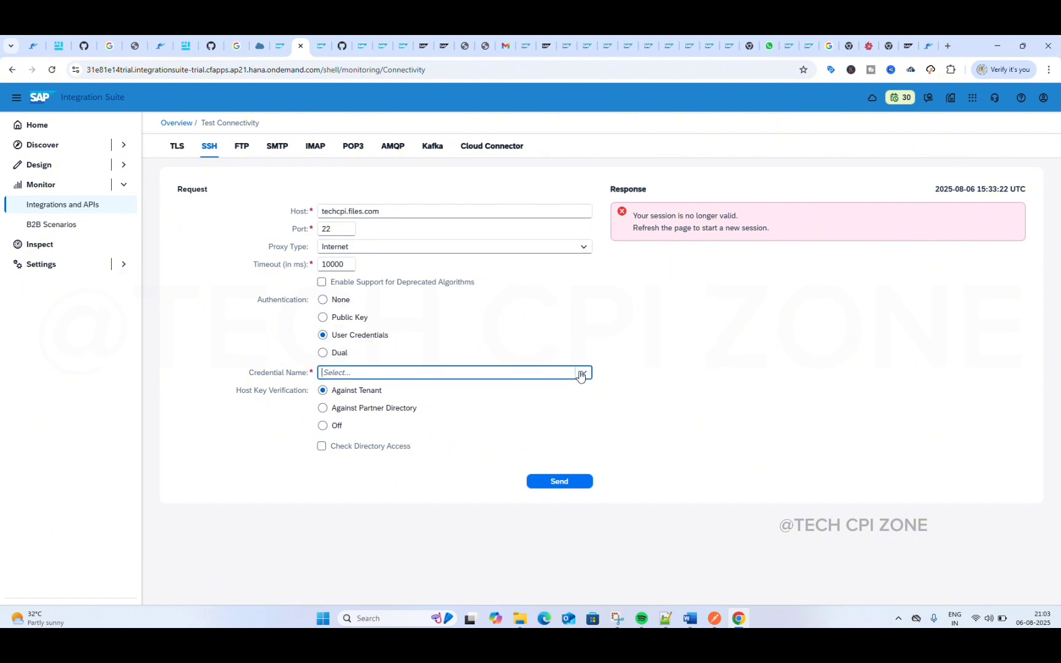
{"action": "left_click", "coordinate": [510, 321]}
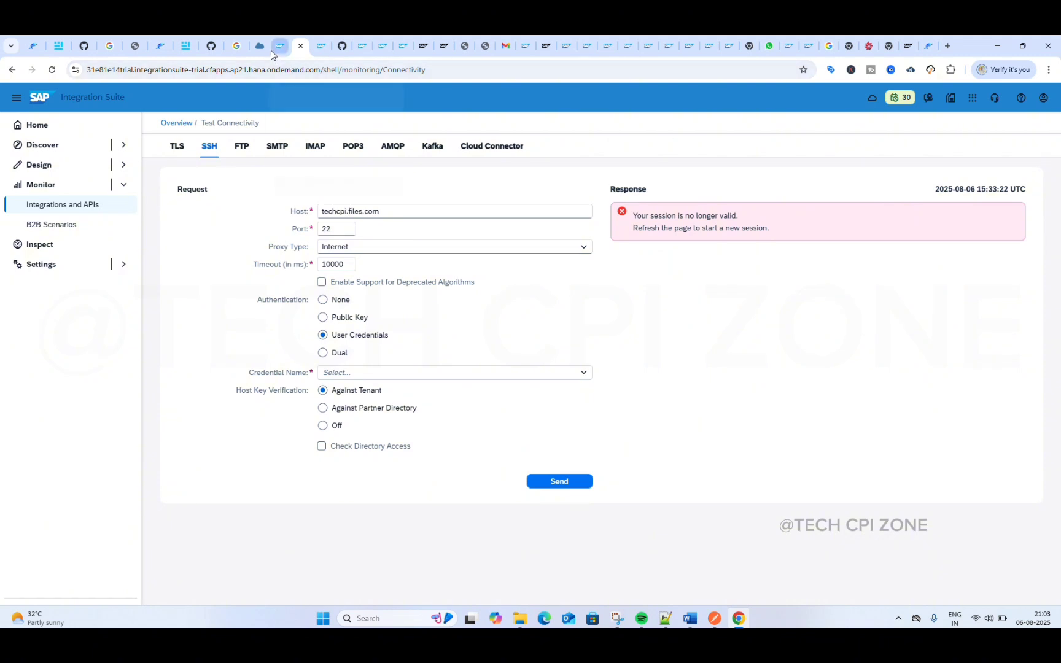
Step: Open Security Material from the integrations and APIs monitoring overview in the other Integration Suite browser tab
{"action": "left_click", "coordinate": [319, 48]}
{"action": "left_click", "coordinate": [66, 183]}
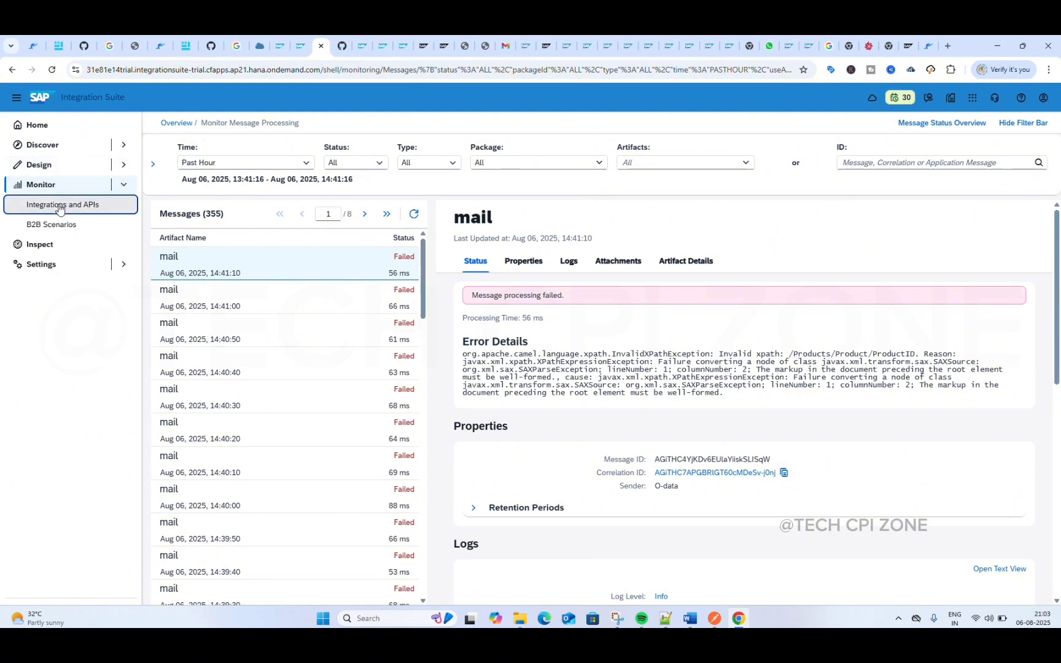
{"action": "left_click", "coordinate": [60, 206]}
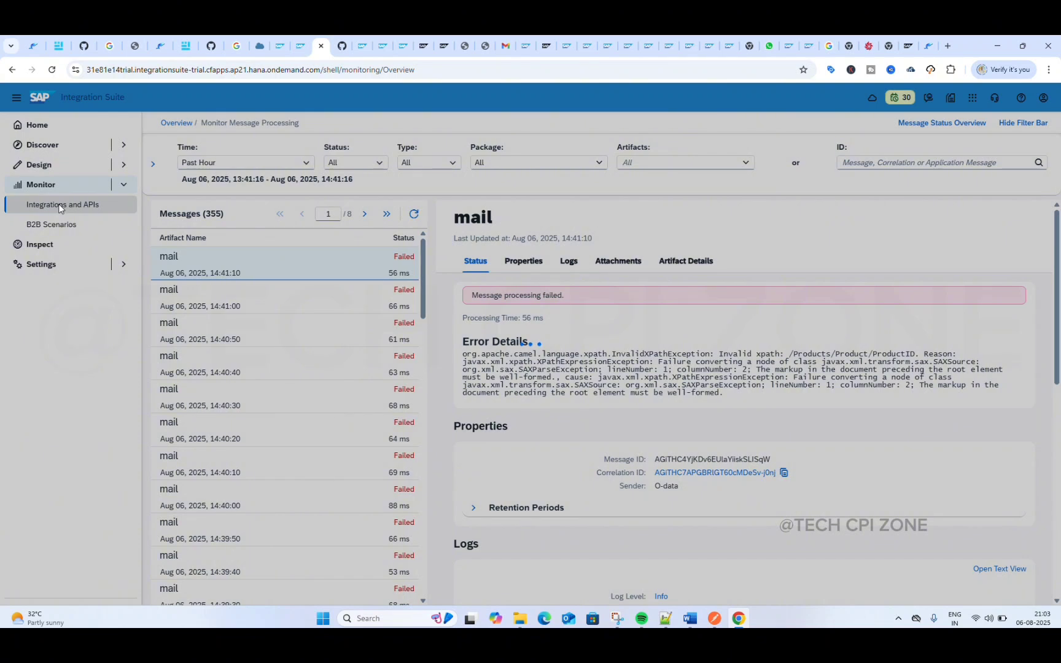
{"action": "scroll", "coordinate": [196, 393], "scroll_direction": "down", "scroll_amount": 1}
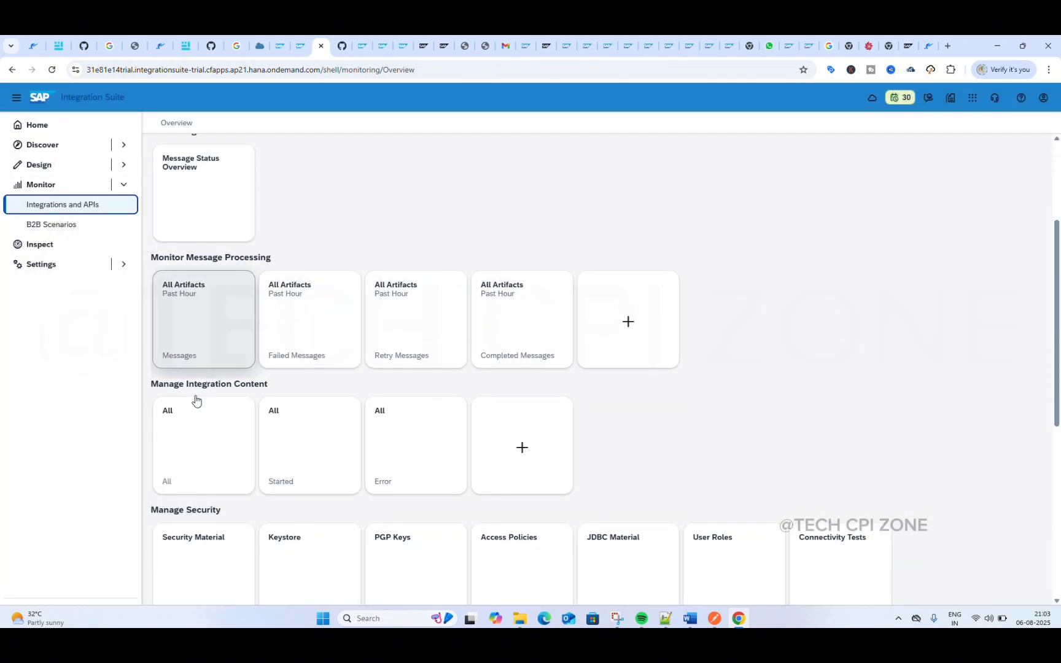
{"action": "scroll", "coordinate": [195, 400], "scroll_direction": "down", "scroll_amount": 4}
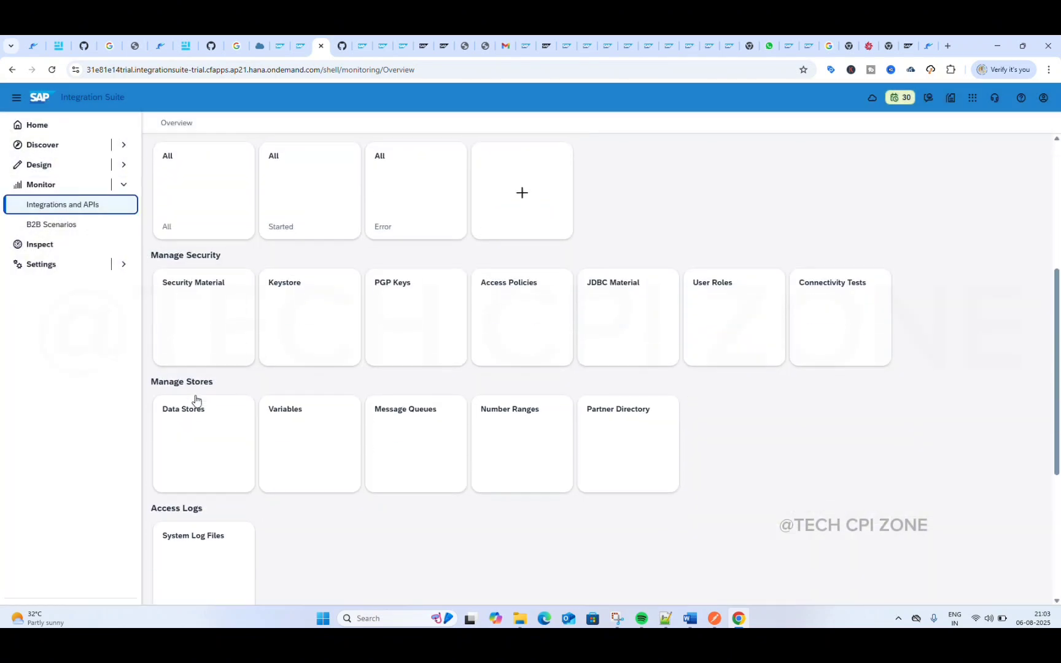
{"action": "left_click", "coordinate": [190, 304]}
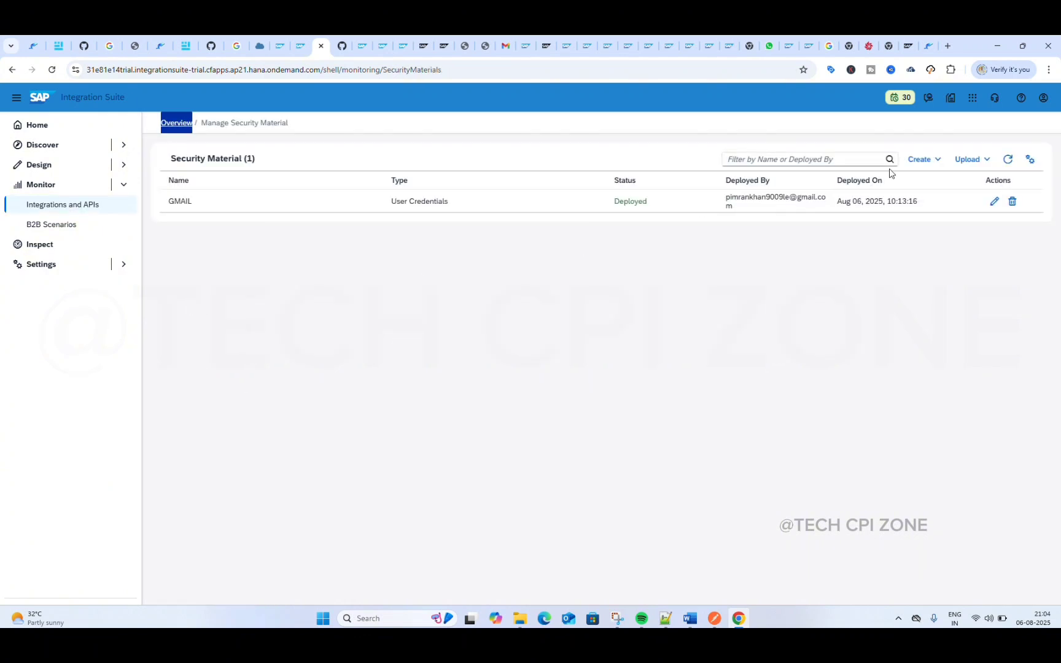
Step: Start a new User Credentials artifact named SFTP and enter the account's e-mail address as its user
{"action": "left_click", "coordinate": [927, 162]}
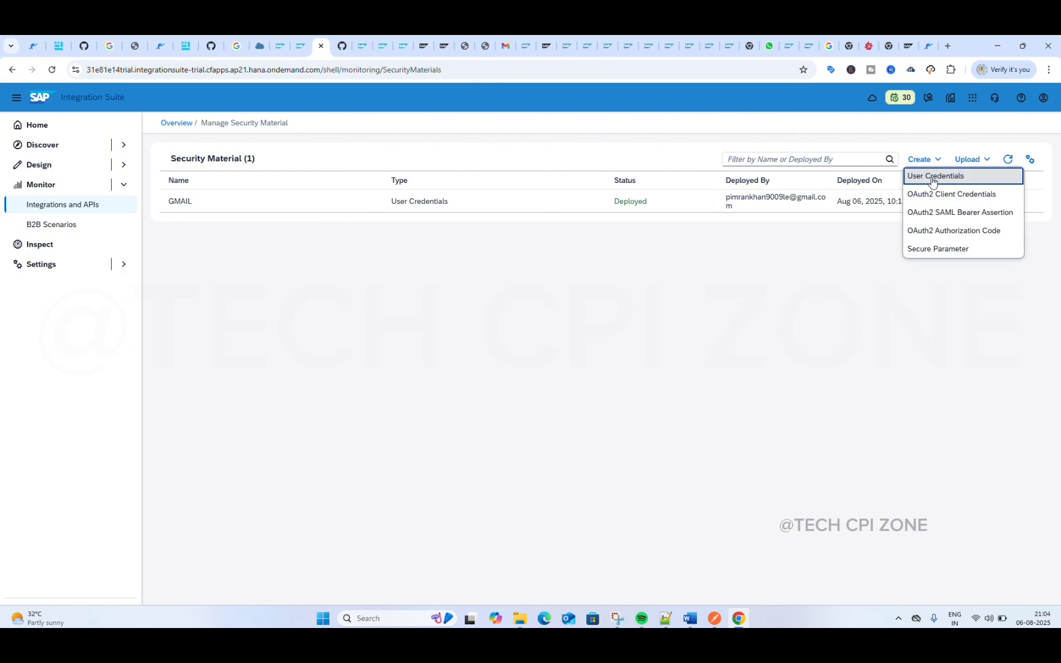
{"action": "left_click", "coordinate": [932, 178]}
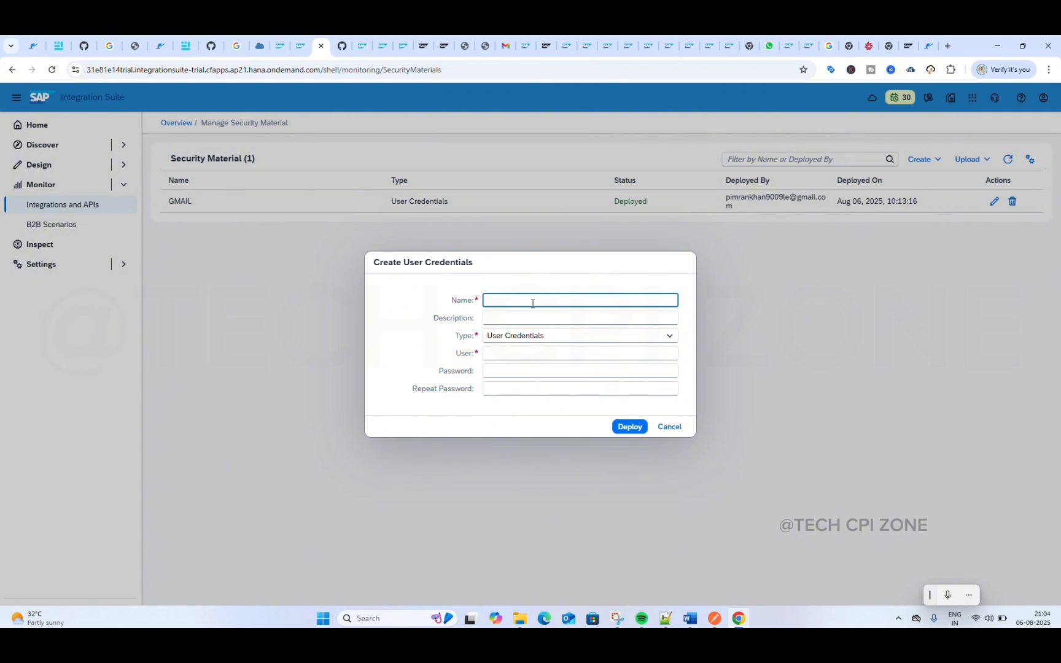
{"action": "type", "text": "SFTP"}
{"action": "left_click", "coordinate": [522, 352]}
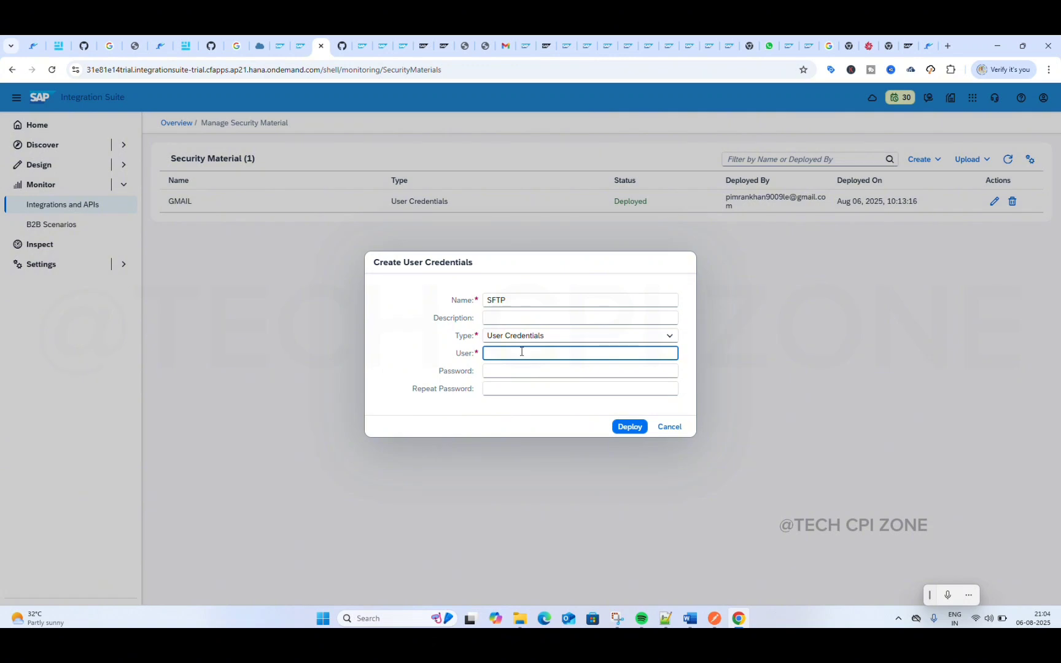
Step: Enter and repeat the account password for the SFTP credentials, and try to deploy them
{"action": "left_click", "coordinate": [523, 370]}
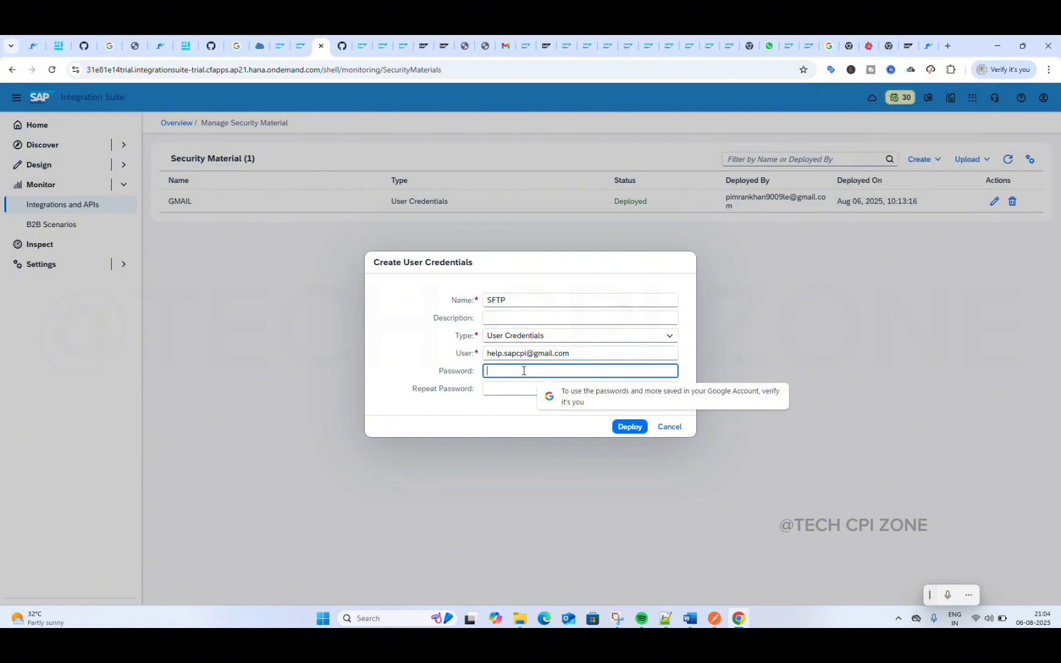
{"action": "type", "text": "•"}
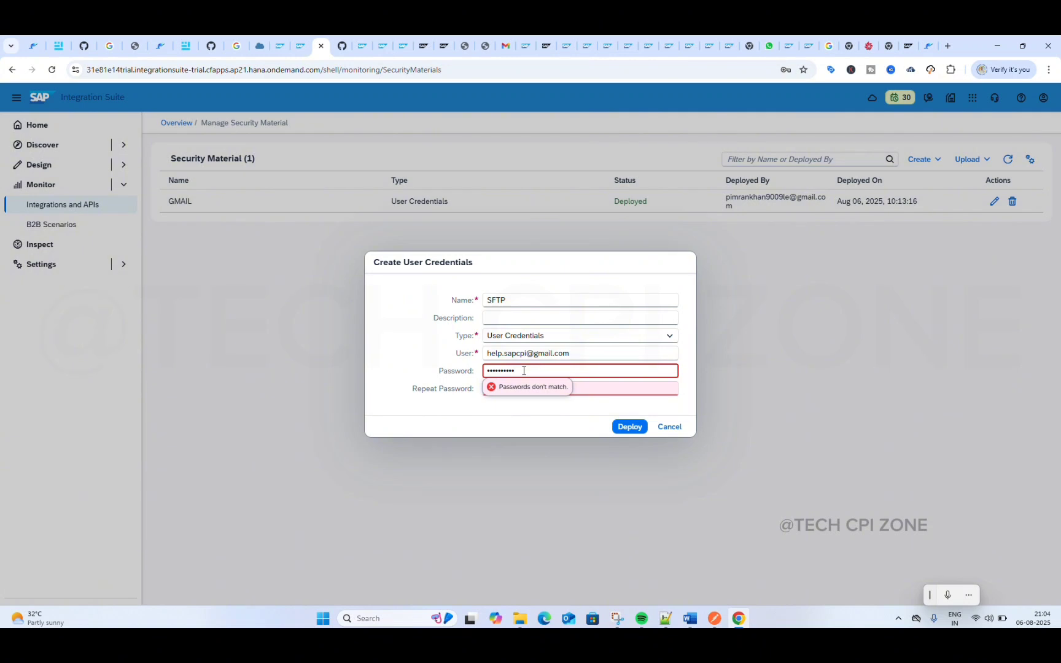
{"action": "key", "text": "BackSpace"}
{"action": "key", "text": "BackSpace"}
{"action": "key", "text": "BackSpace"}
{"action": "key", "text": "BackSpace"}
{"action": "key", "text": "BackSpace"}
{"action": "key", "text": "BackSpace"}
{"action": "key", "text": "BackSpace"}
{"action": "key", "text": "BackSpace"}
{"action": "key", "text": "BackSpace"}
{"action": "type", "text": "••"}
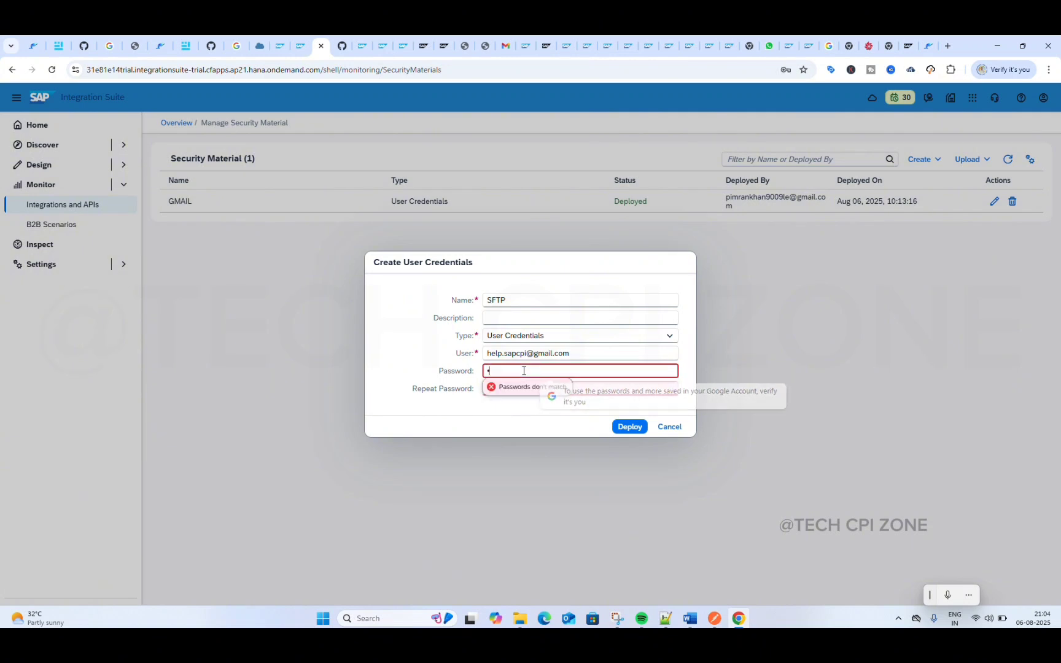
{"action": "type", "text": "••"}
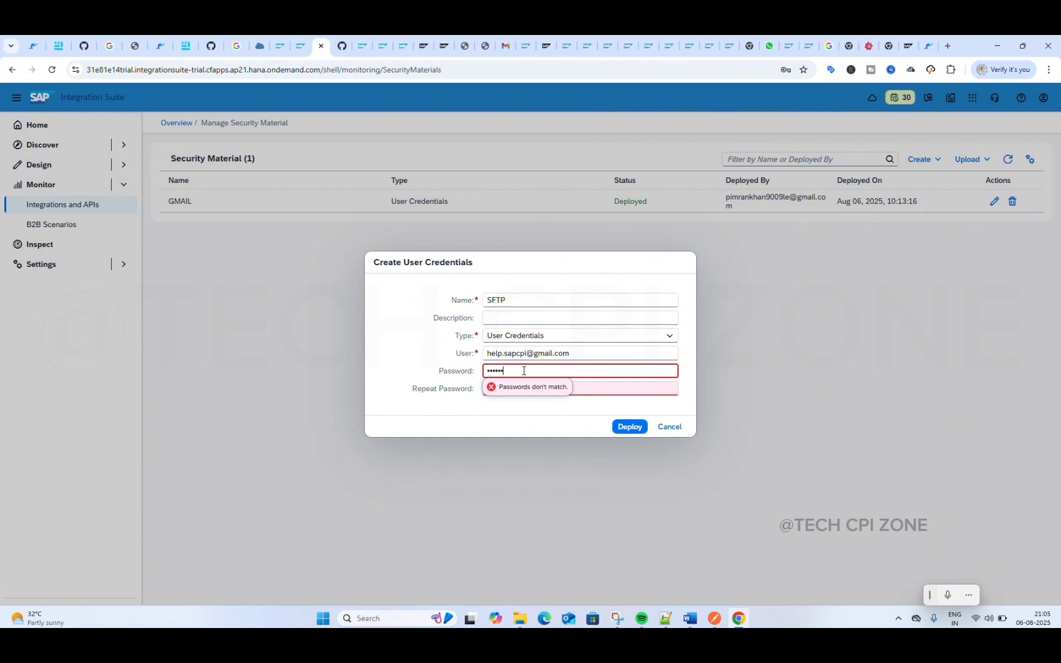
{"action": "type", "text": "•••••"}
{"action": "left_click", "coordinate": [619, 387]}
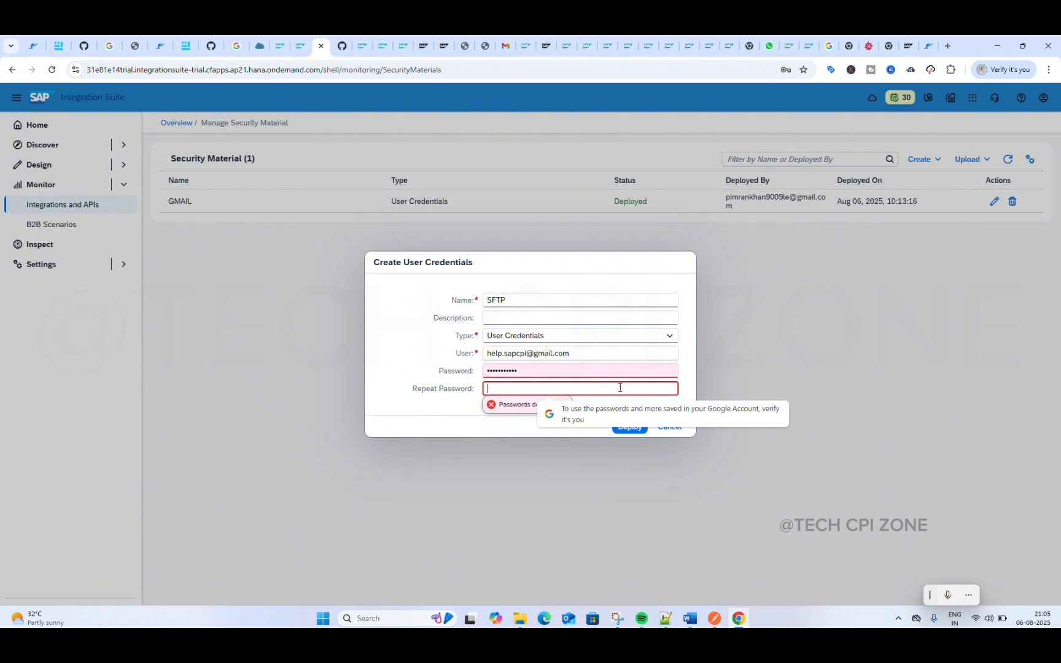
{"action": "type", "text": "••"}
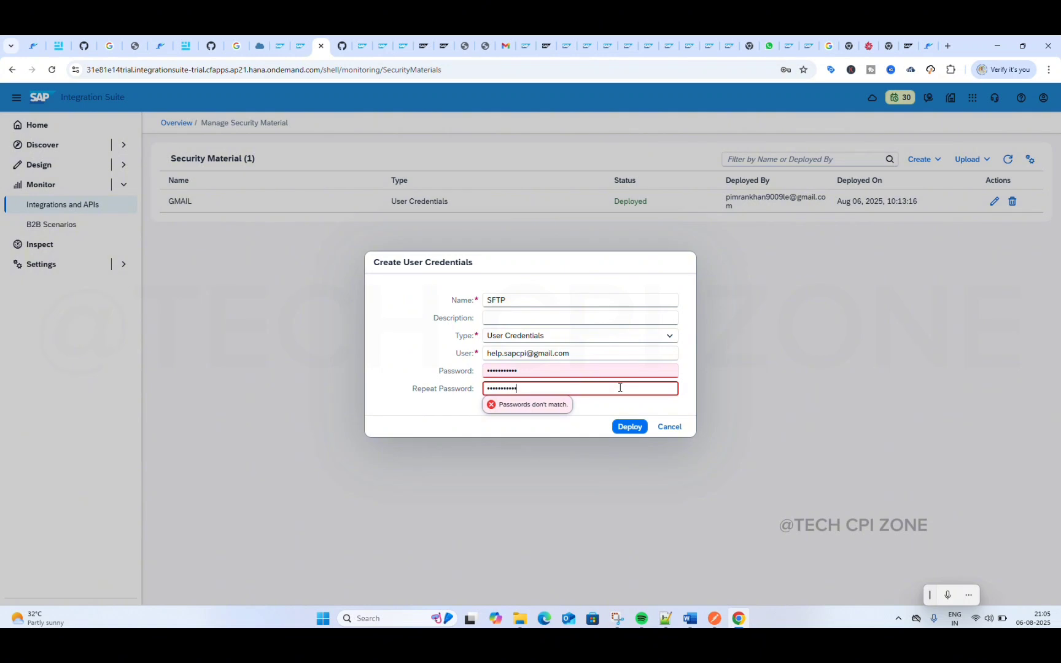
{"action": "type", "text": "•"}
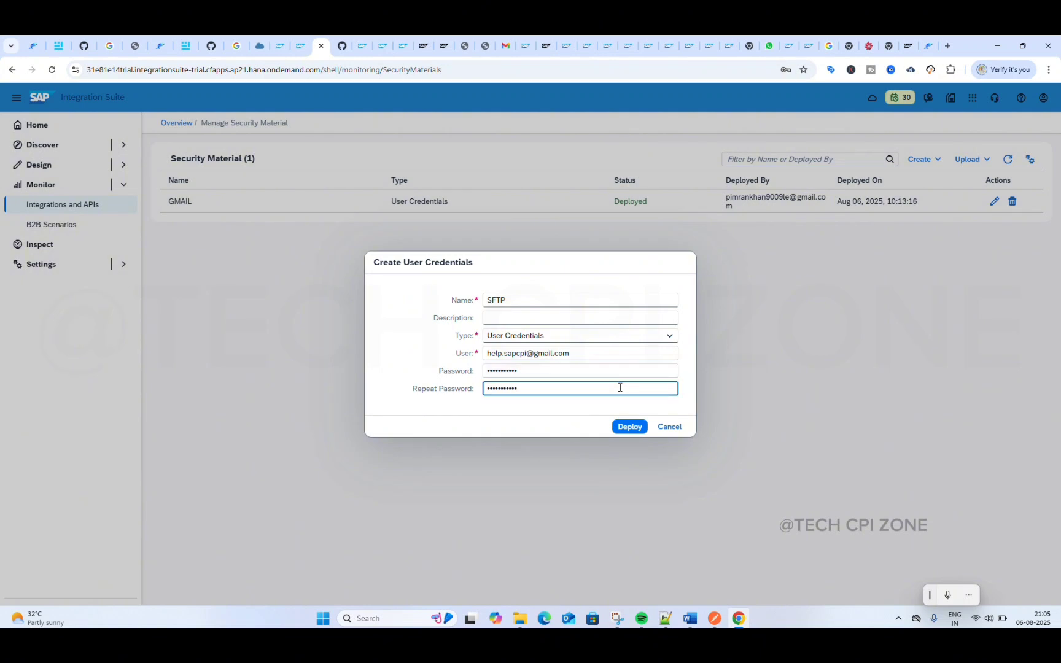
{"action": "left_click", "coordinate": [623, 427]}
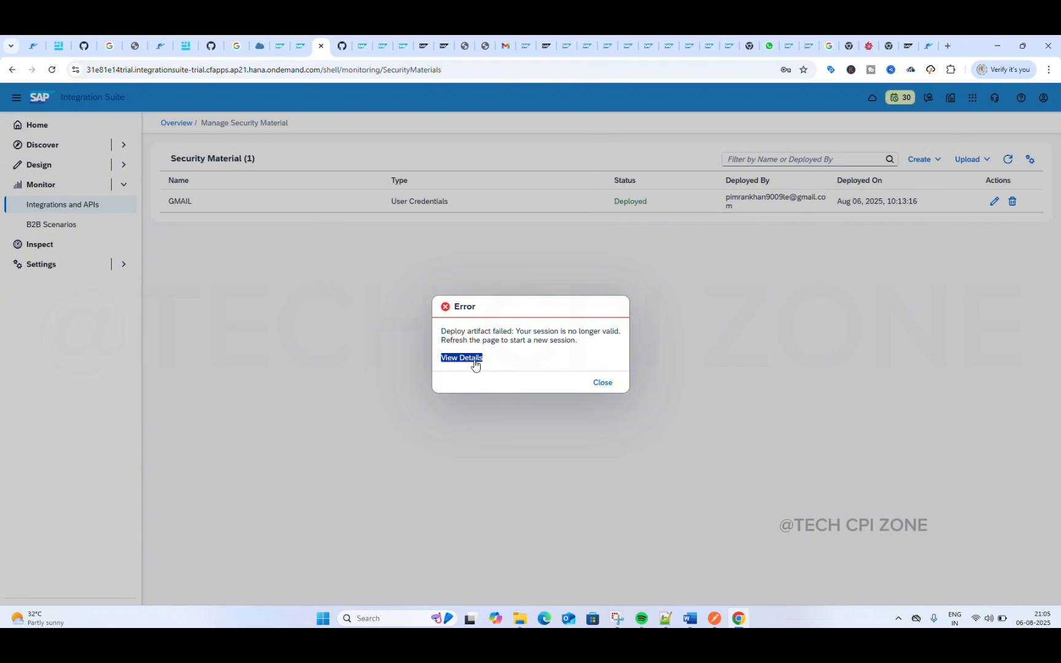
Step: Dismiss the deployment error, reload the security material page to start a new session, and close the news announcement
{"action": "left_click", "coordinate": [600, 384]}
{"action": "left_click", "coordinate": [599, 384]}
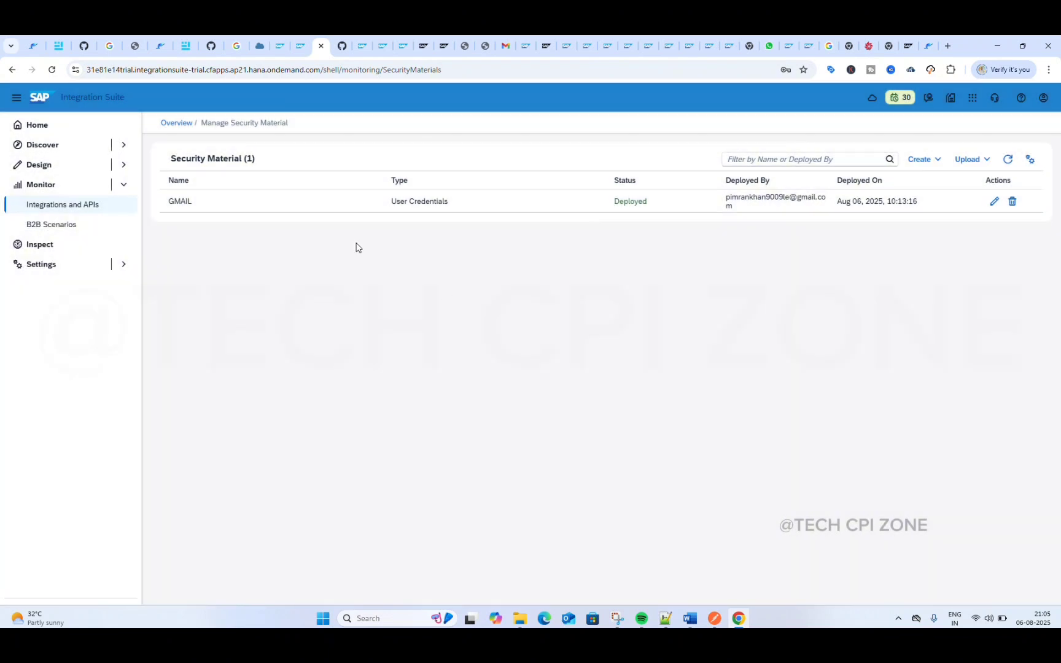
{"action": "left_click", "coordinate": [51, 70]}
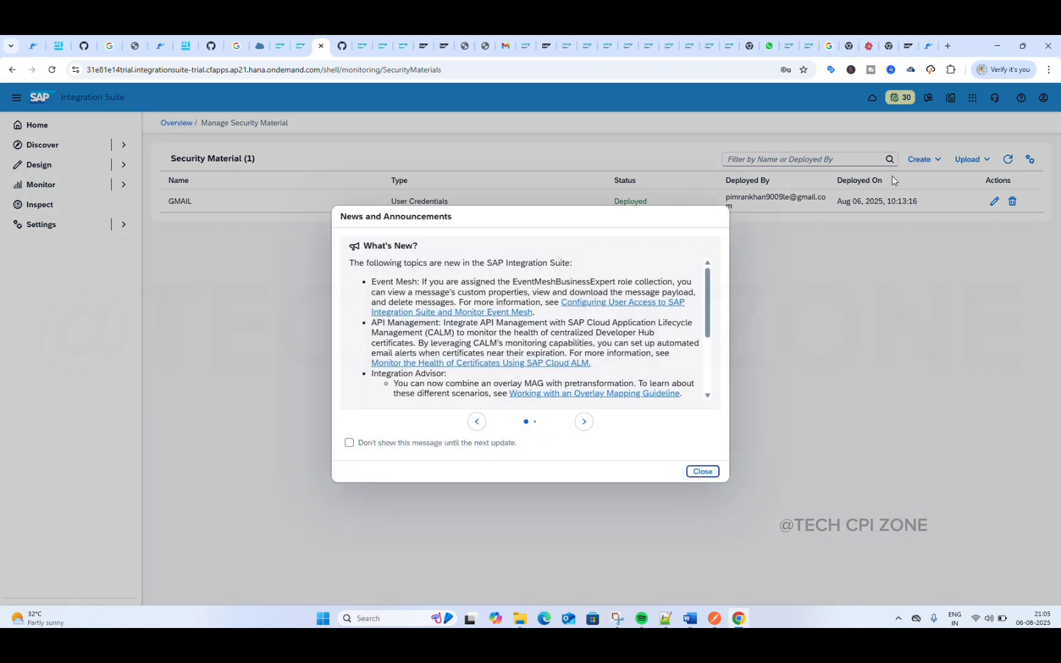
{"action": "left_click", "coordinate": [699, 470]}
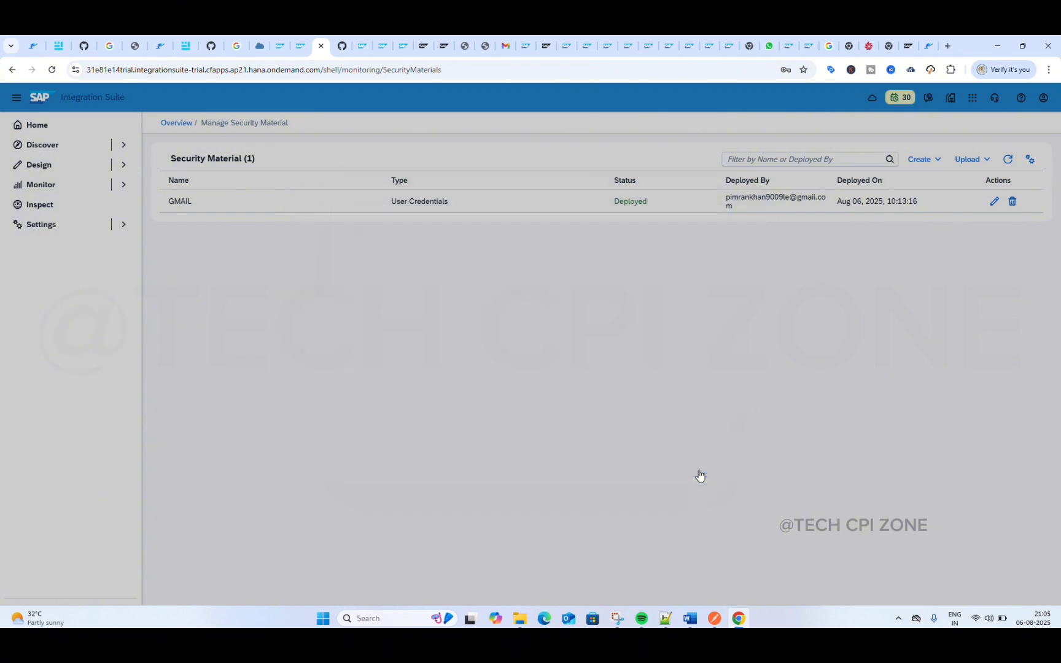
Step: Create User Credentials again with the name SFTP and the account's e-mail address as the user
{"action": "left_click", "coordinate": [922, 161]}
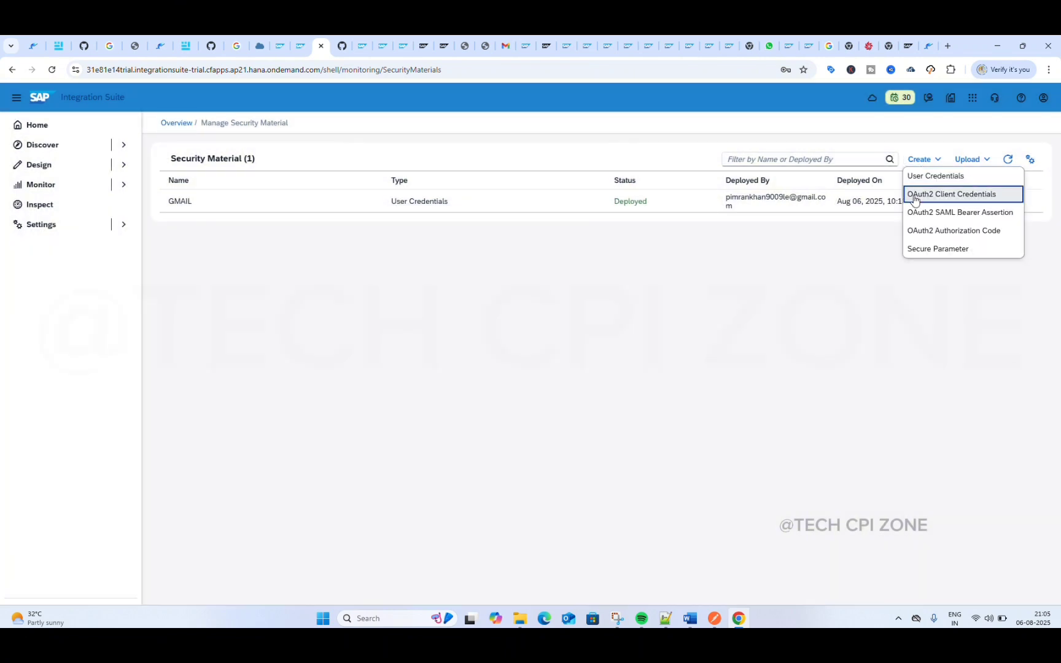
{"action": "left_click", "coordinate": [928, 177]}
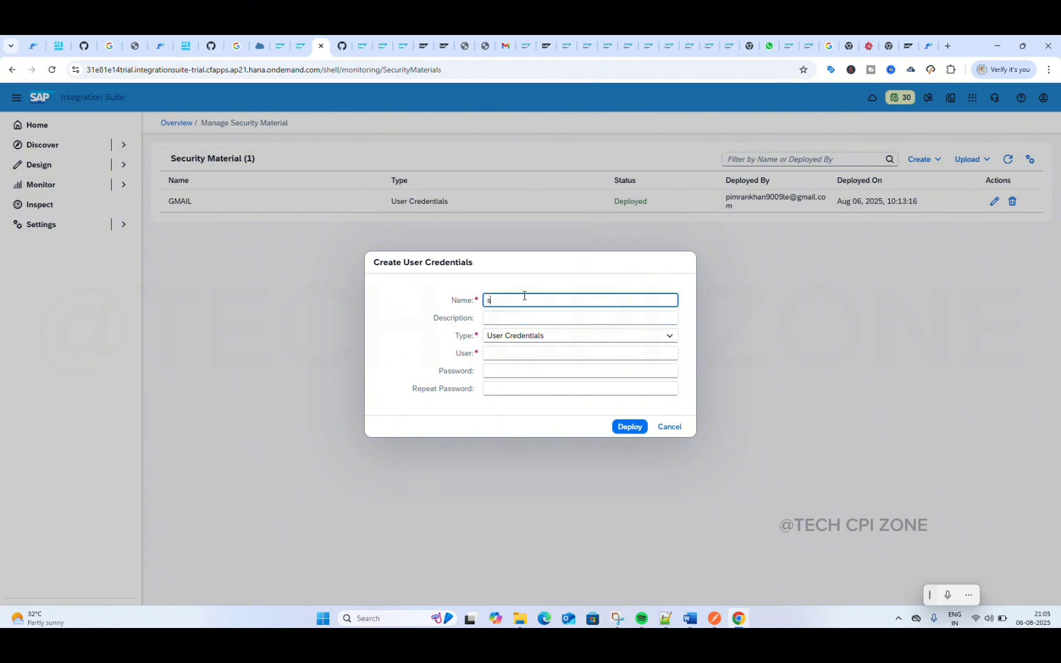
{"action": "key", "text": "BackSpace"}
{"action": "type", "text": "SFTP"}
{"action": "left_click", "coordinate": [536, 355]}
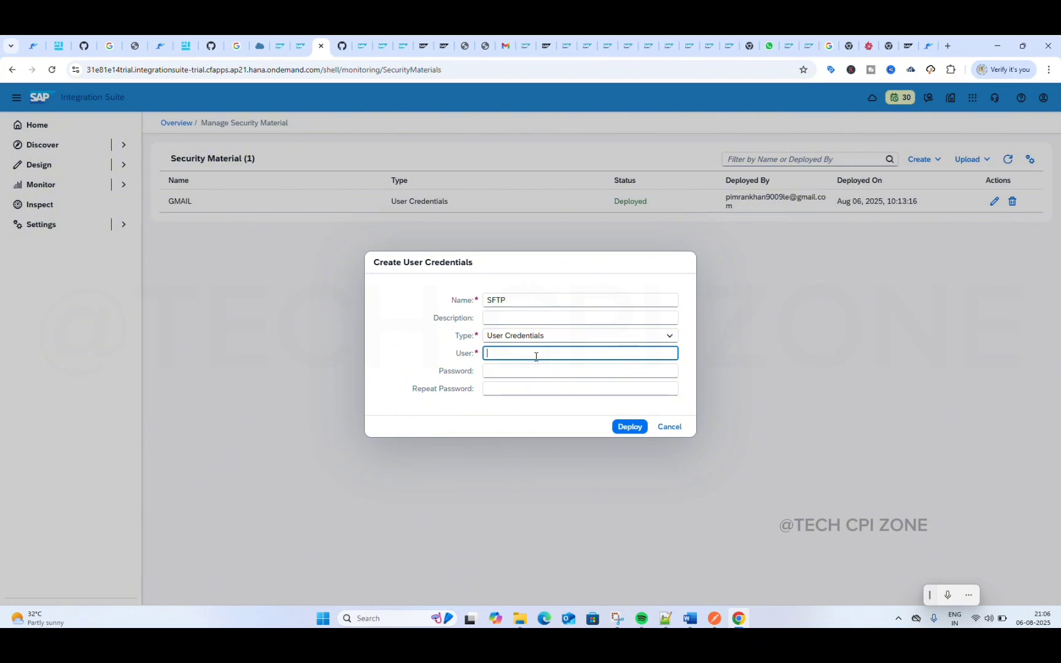
{"action": "type", "text": "p"}
{"action": "key", "text": "BackSpace"}
Step: Fill in the account password and its repetition, and deploy the SFTP user credentials
{"action": "left_click", "coordinate": [547, 374]}
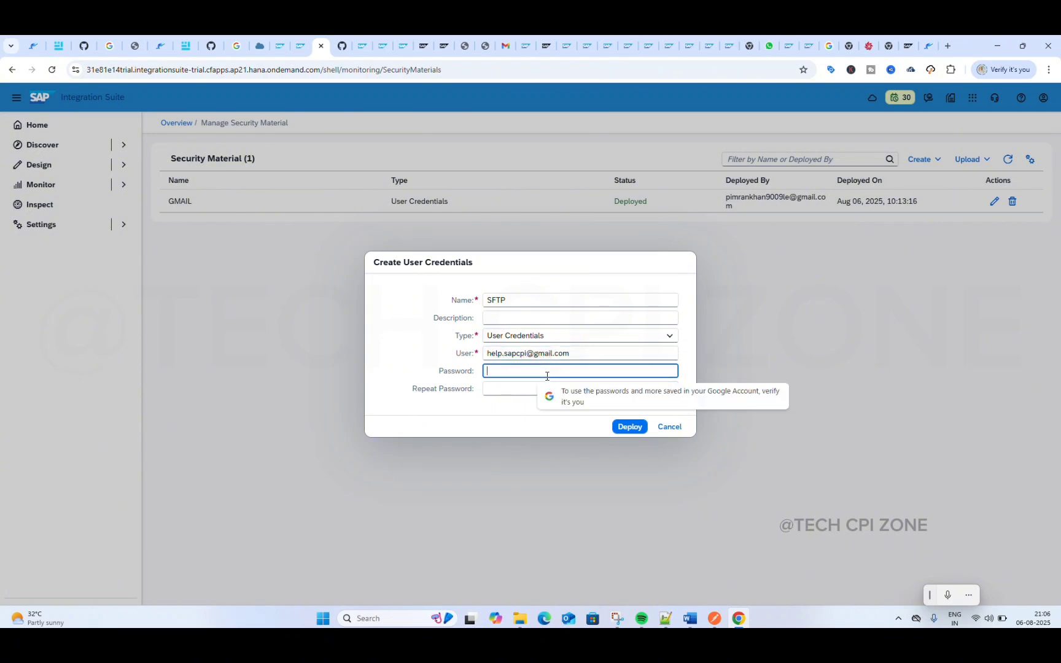
{"action": "type", "text": "•"}
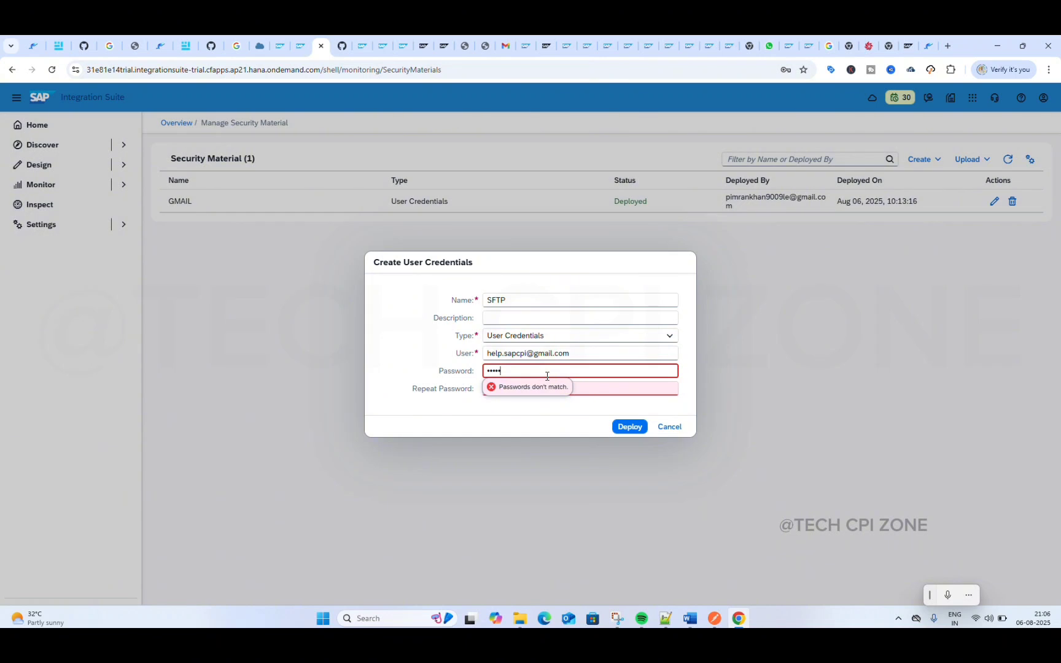
{"action": "type", "text": "••••••••"}
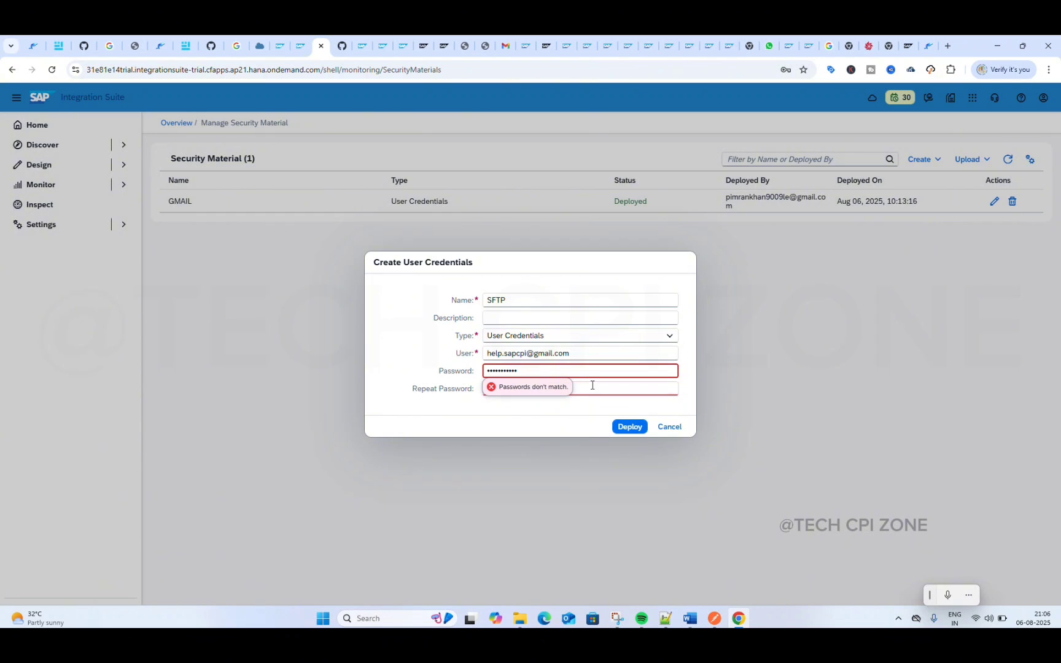
{"action": "left_click", "coordinate": [611, 387]}
{"action": "type", "text": "•"}
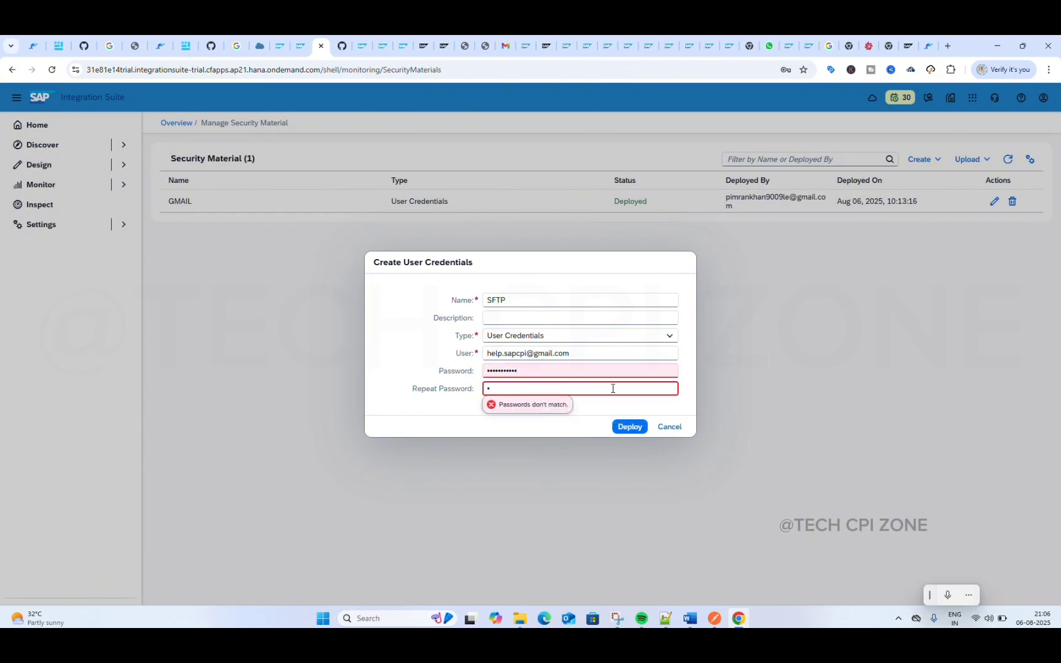
{"action": "key", "text": "BackSpace"}
{"action": "type", "text": "•••••••••••"}
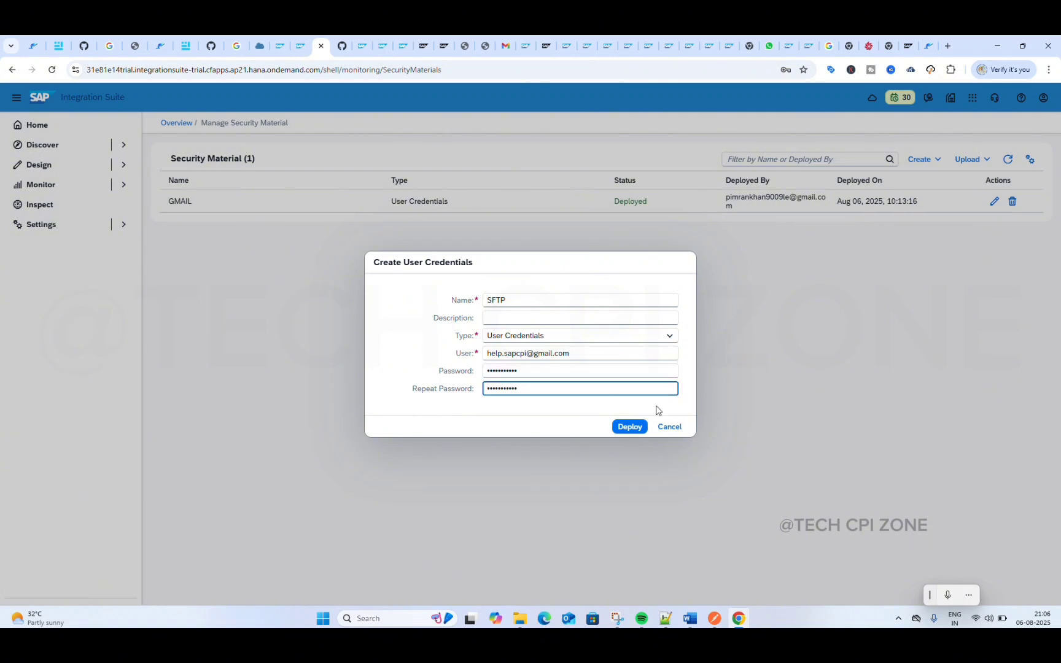
{"action": "left_click", "coordinate": [633, 428]}
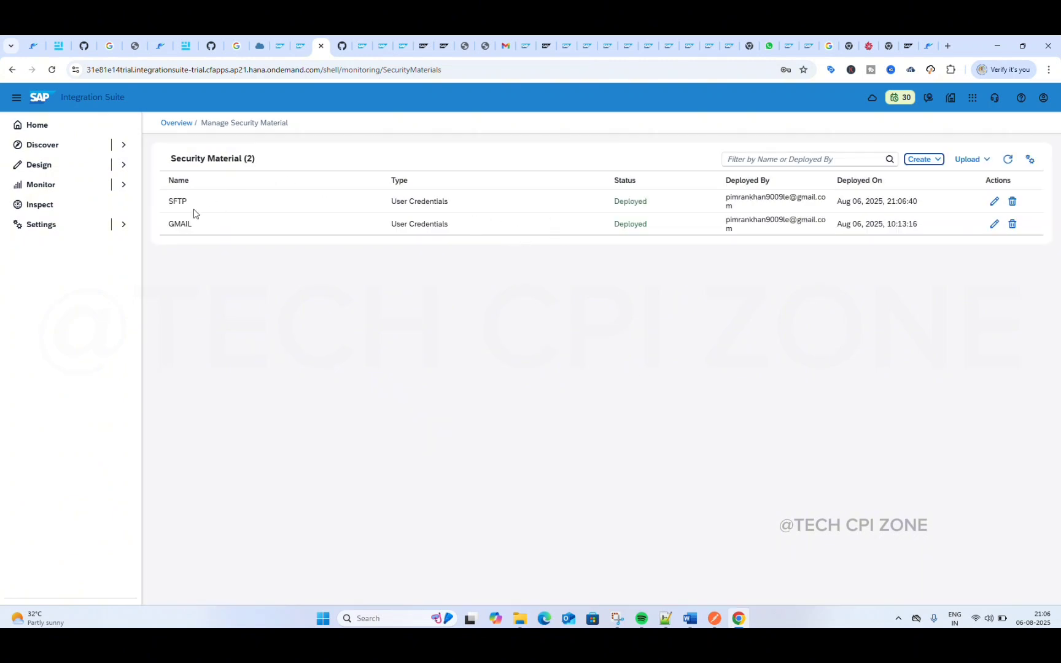
Step: Copy the host name techcpi.files.com from the expired SSH connectivity test
{"action": "left_click", "coordinate": [299, 47]}
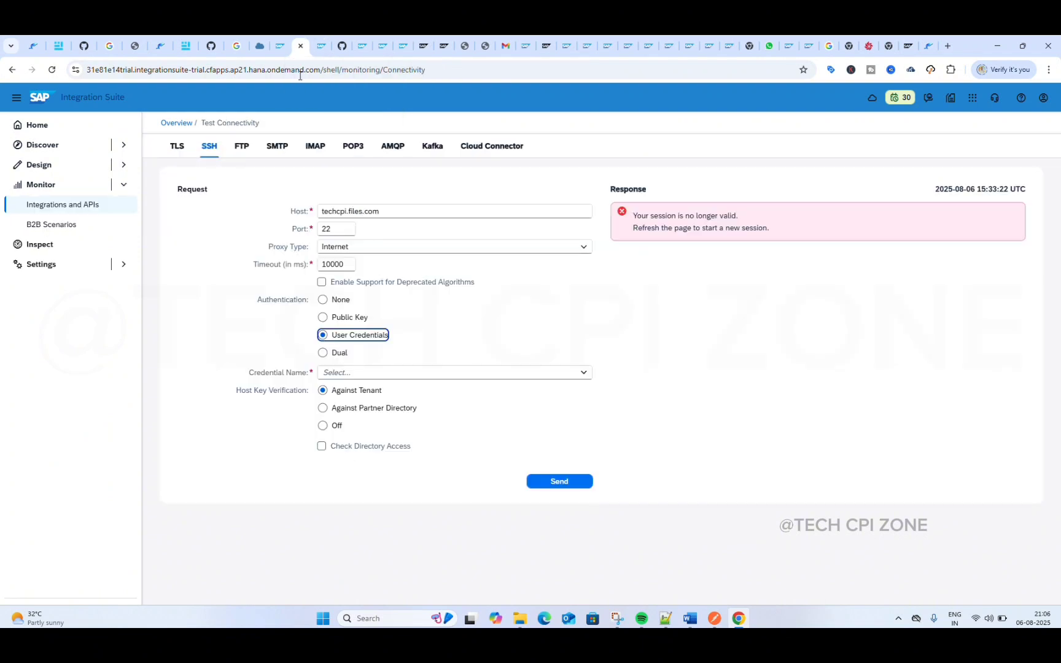
{"action": "left_click", "coordinate": [378, 210]}
{"action": "double_click", "coordinate": [378, 210]}
{"action": "key", "text": "ctrl+c"}
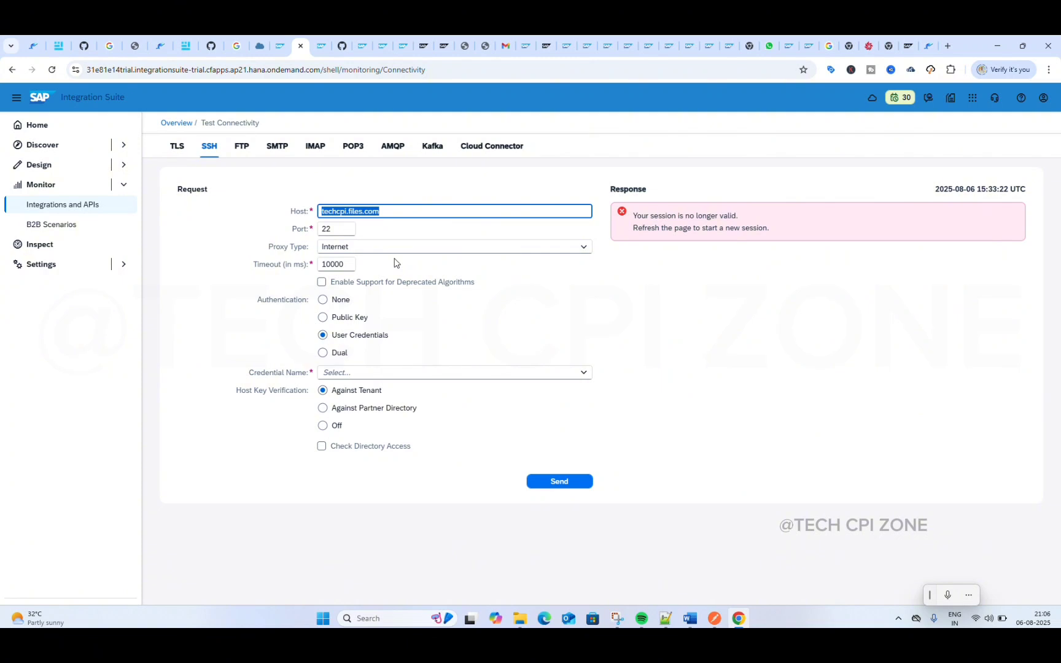
Step: Go back to the monitoring overview, reload it to start a new session, and dismiss the error and news dialogs
{"action": "left_click", "coordinate": [177, 123]}
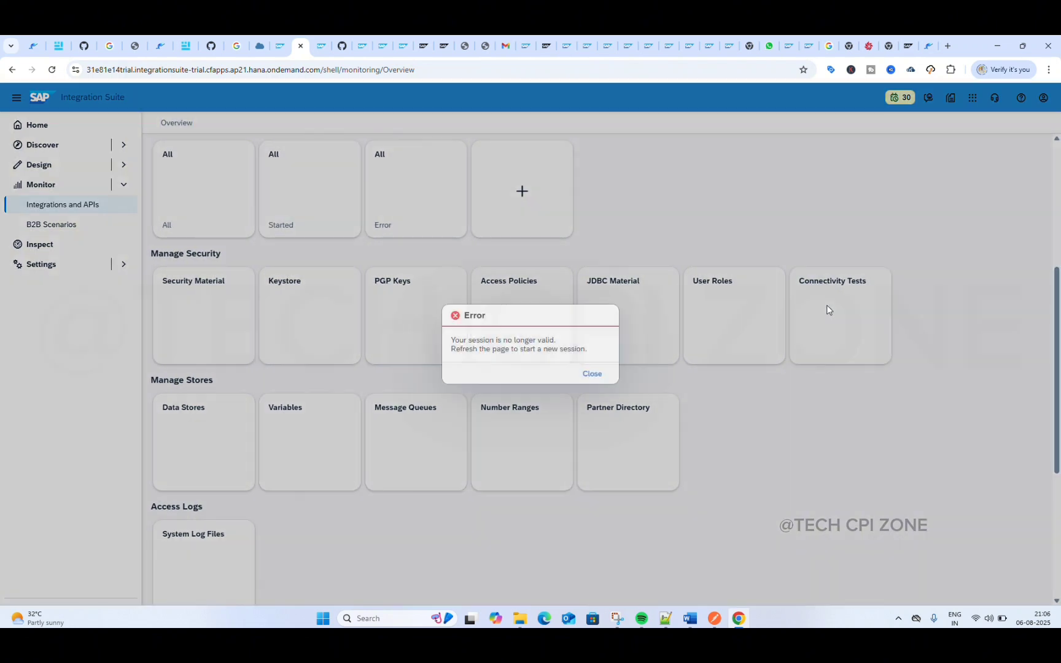
{"action": "left_click", "coordinate": [584, 376]}
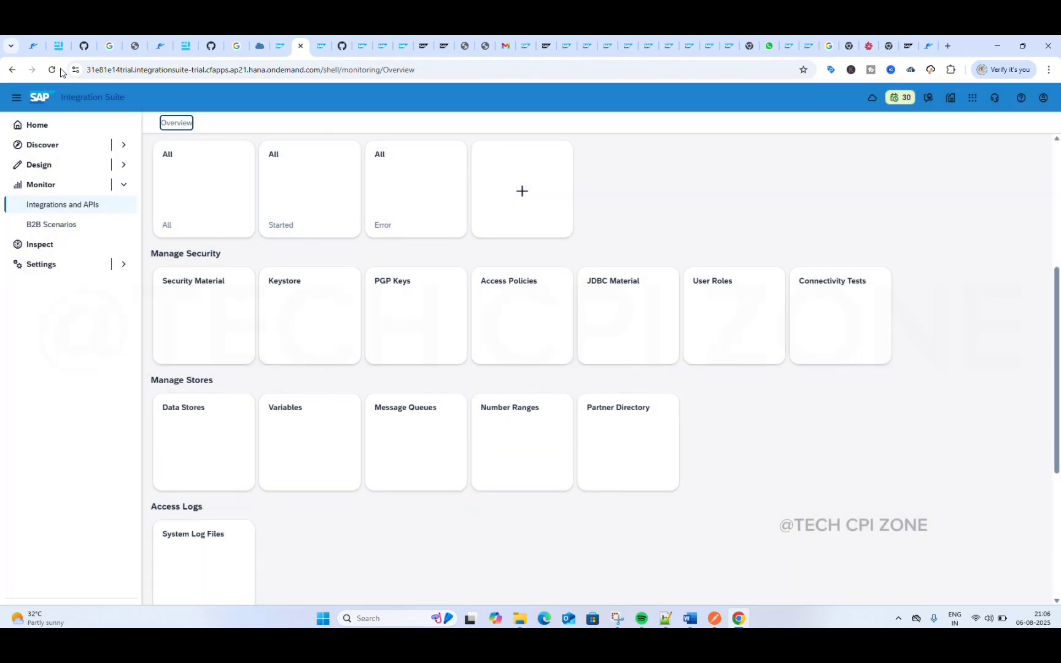
{"action": "left_click", "coordinate": [51, 69]}
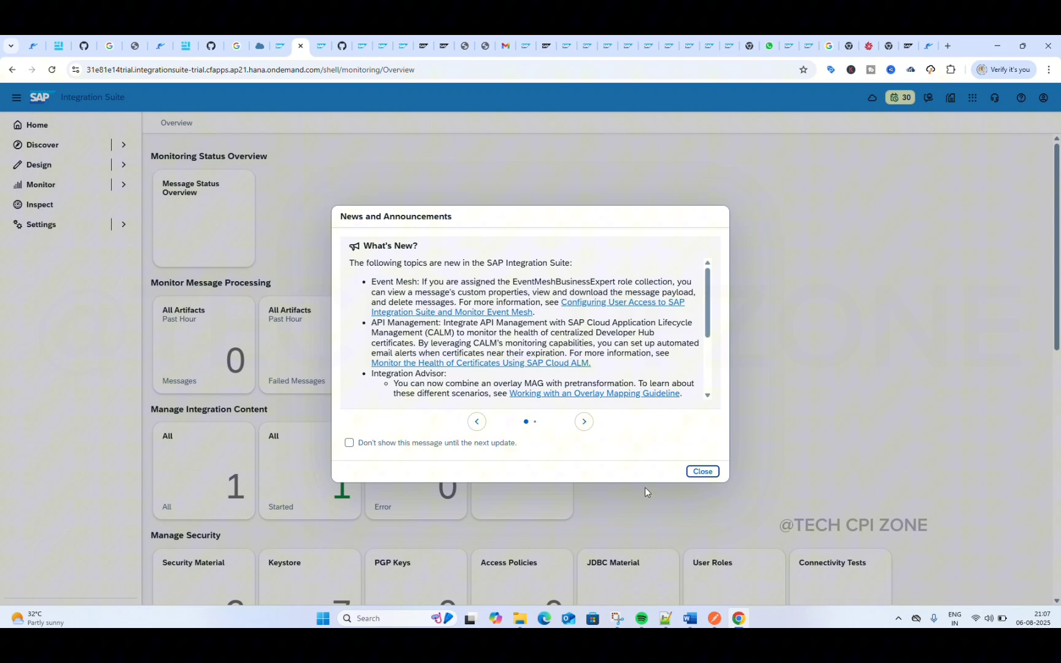
{"action": "left_click", "coordinate": [701, 472]}
Step: Open the SSH connectivity test and enter techcpi.files.com as the host, keeping the Internet proxy type
{"action": "scroll", "coordinate": [531, 459], "scroll_direction": "down", "scroll_amount": 3}
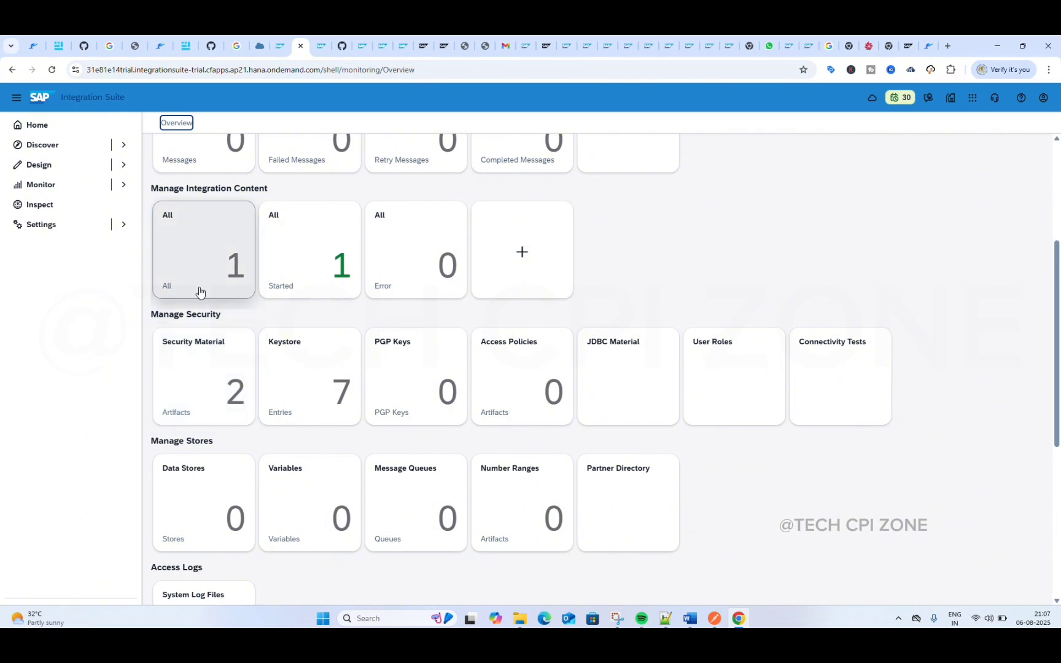
{"action": "scroll", "coordinate": [200, 292], "scroll_direction": "up", "scroll_amount": 1}
{"action": "left_click", "coordinate": [864, 379]}
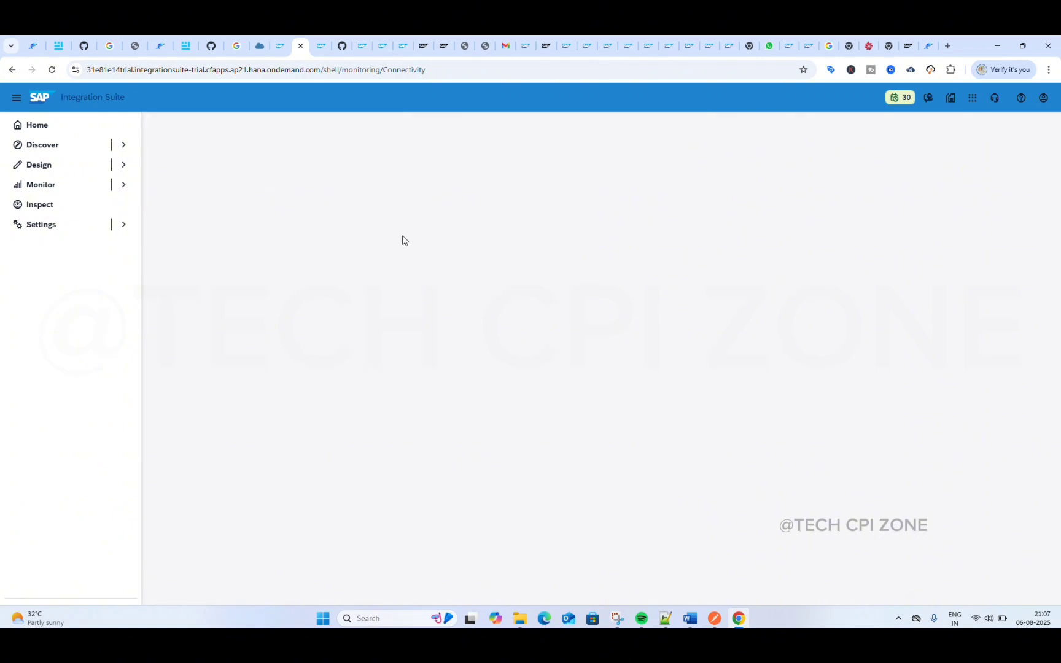
{"action": "left_click", "coordinate": [209, 147]}
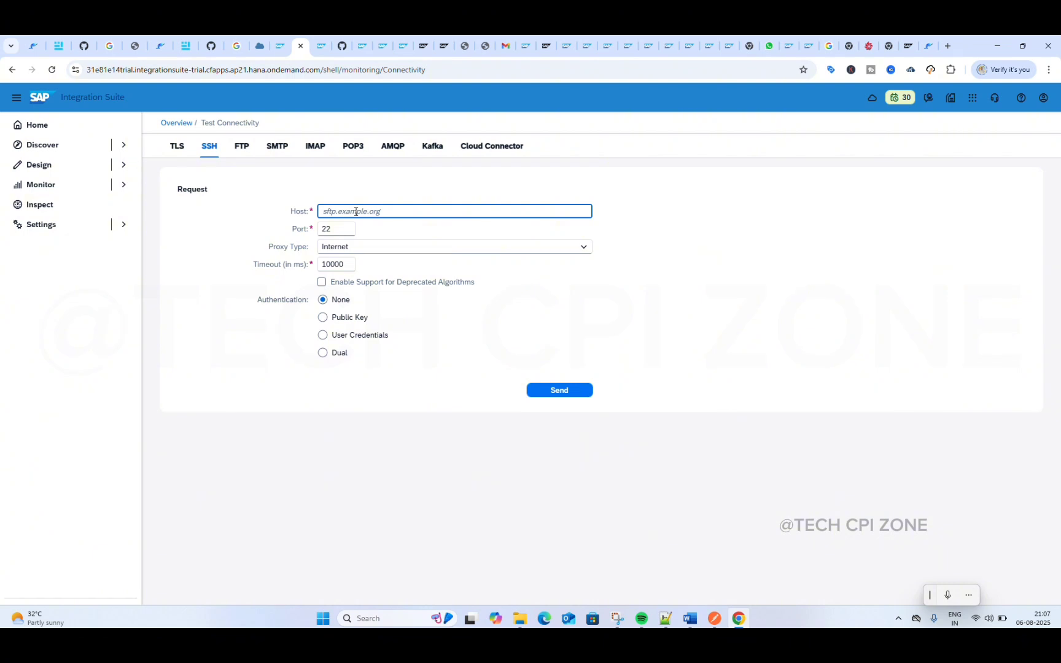
{"action": "key", "text": "ctrl+v"}
{"action": "left_click", "coordinate": [437, 248]}
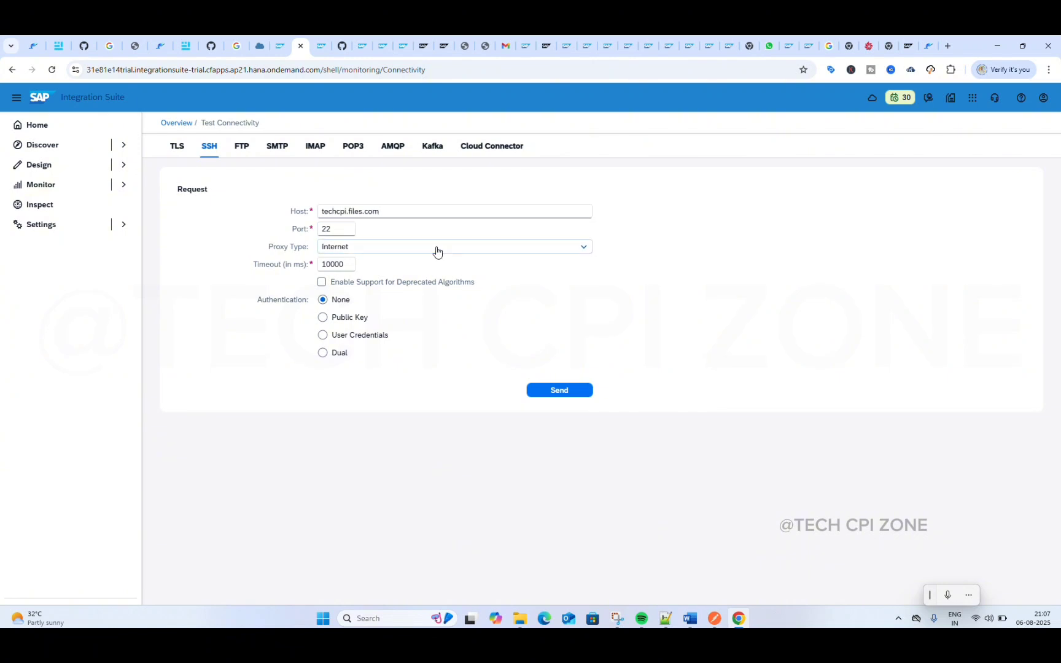
{"action": "left_click", "coordinate": [558, 232]}
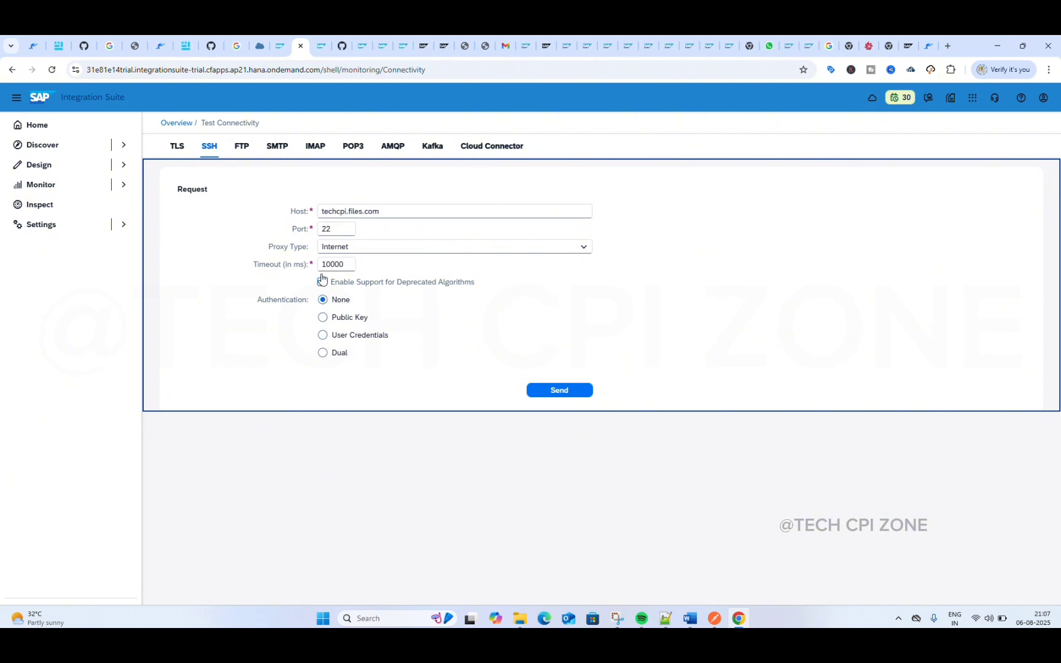
Step: Test the SSH connection using User Credentials authentication with the SFTP credential and host key verification against the tenant
{"action": "left_click", "coordinate": [322, 335]}
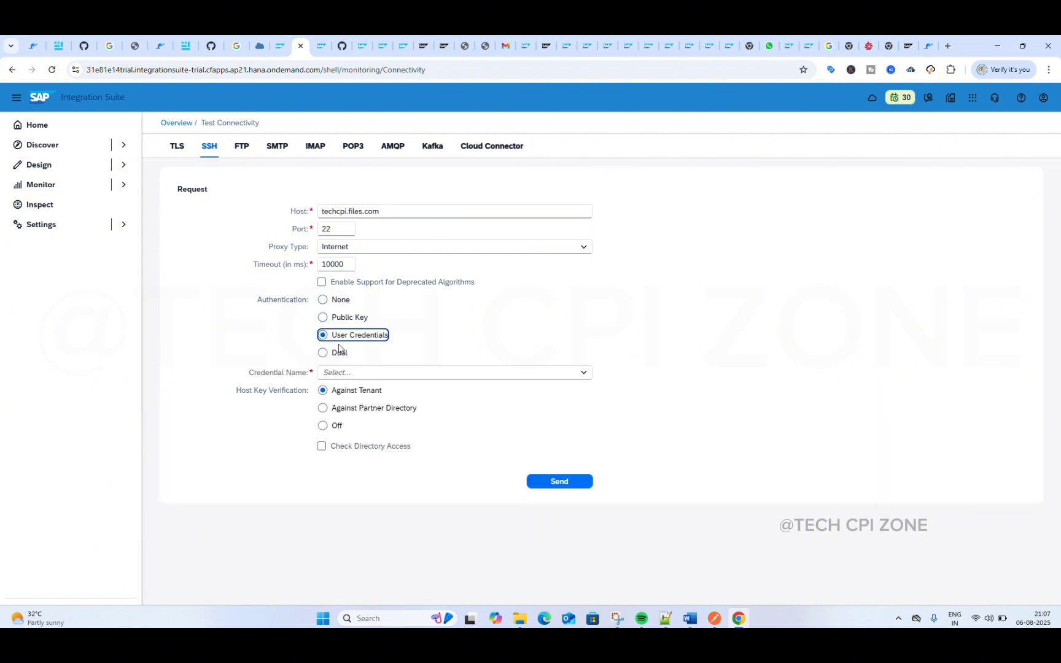
{"action": "left_click", "coordinate": [584, 373]}
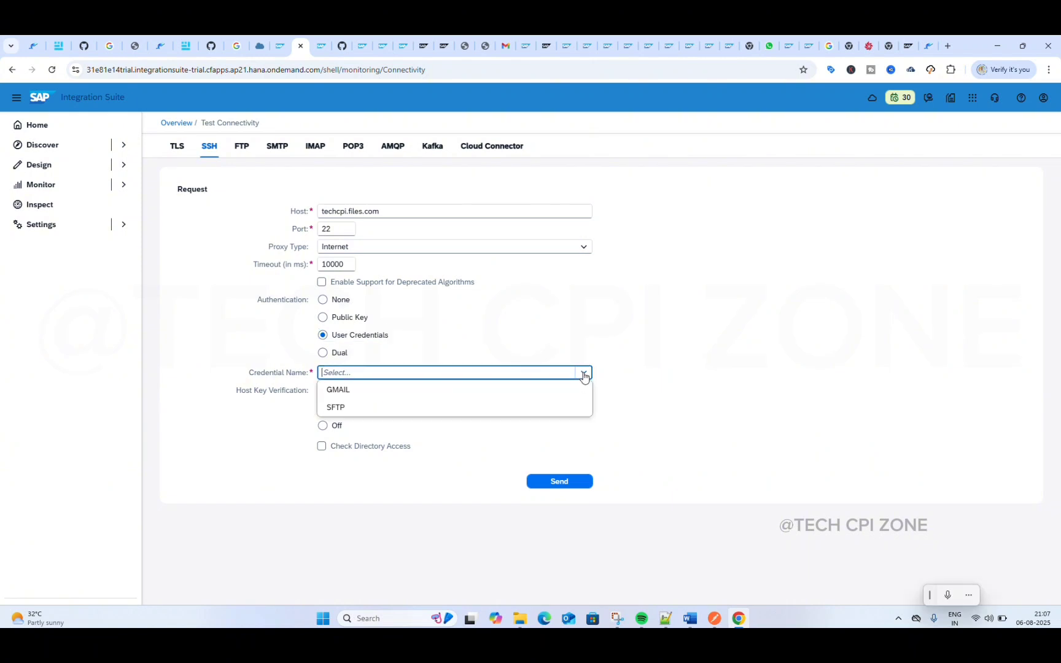
{"action": "left_click", "coordinate": [428, 410]}
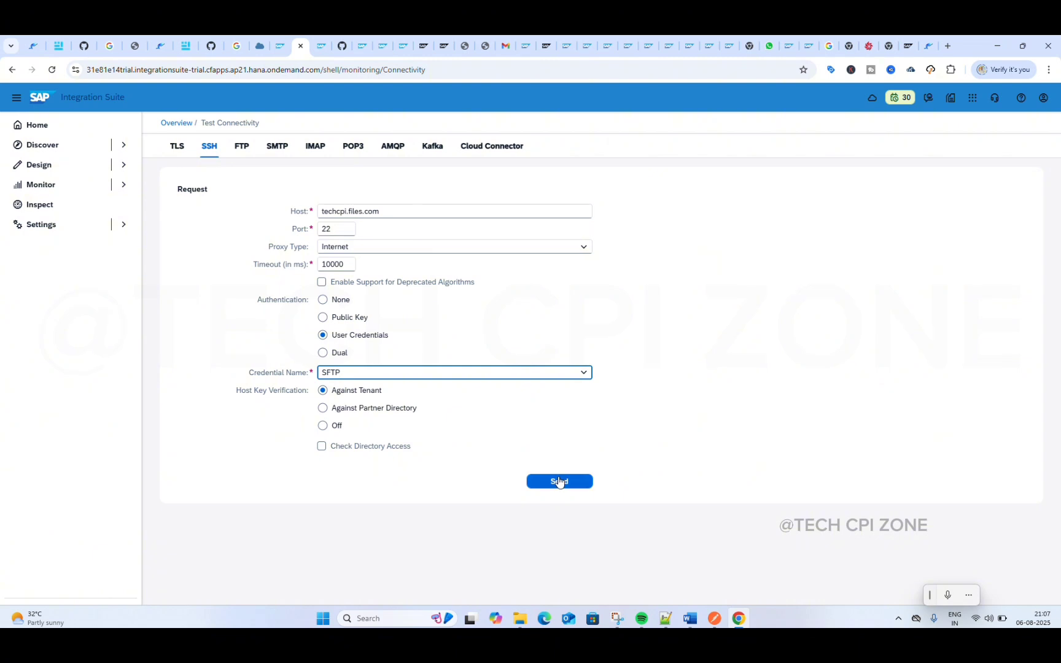
{"action": "left_click", "coordinate": [559, 482]}
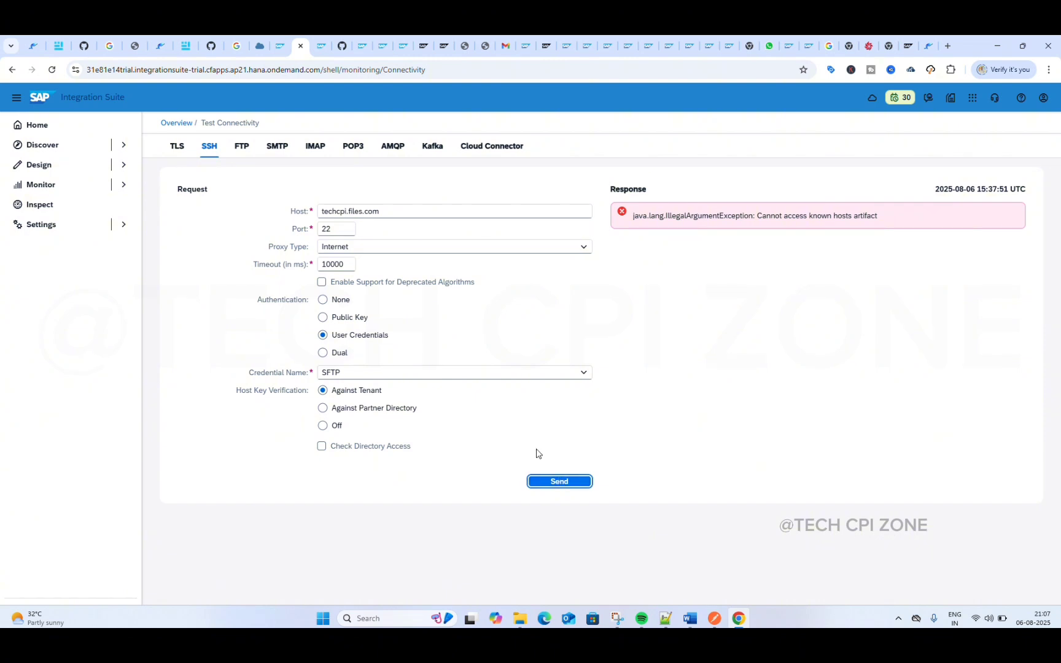
Step: Try Public Key authentication with the account's e-mail address as the user name, and clear the entered private key alias
{"action": "left_click", "coordinate": [339, 320]}
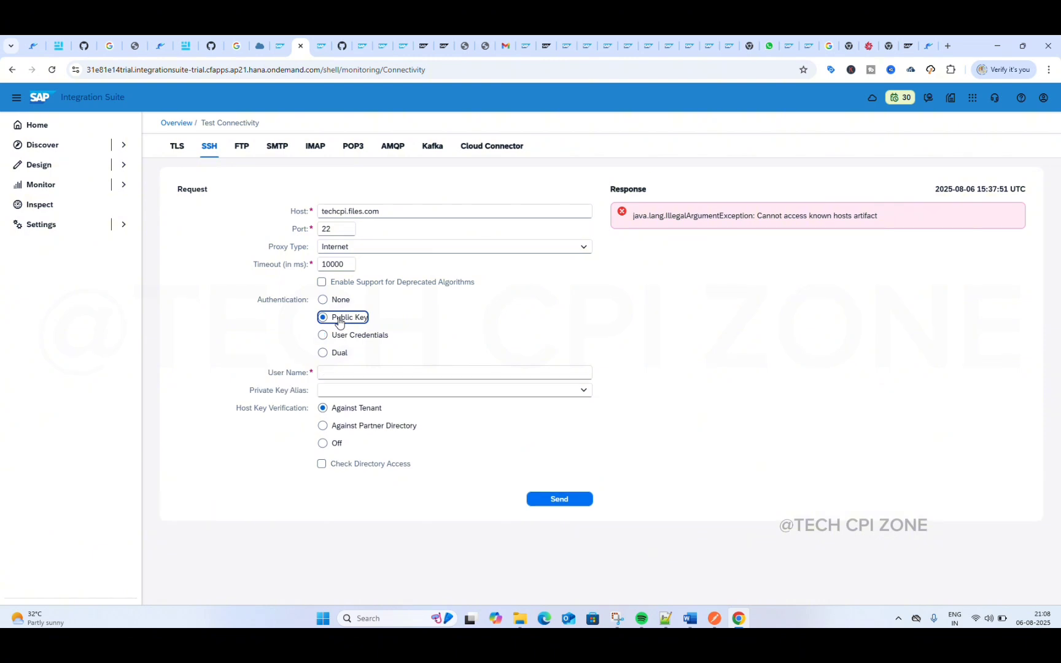
{"action": "left_click", "coordinate": [375, 374]}
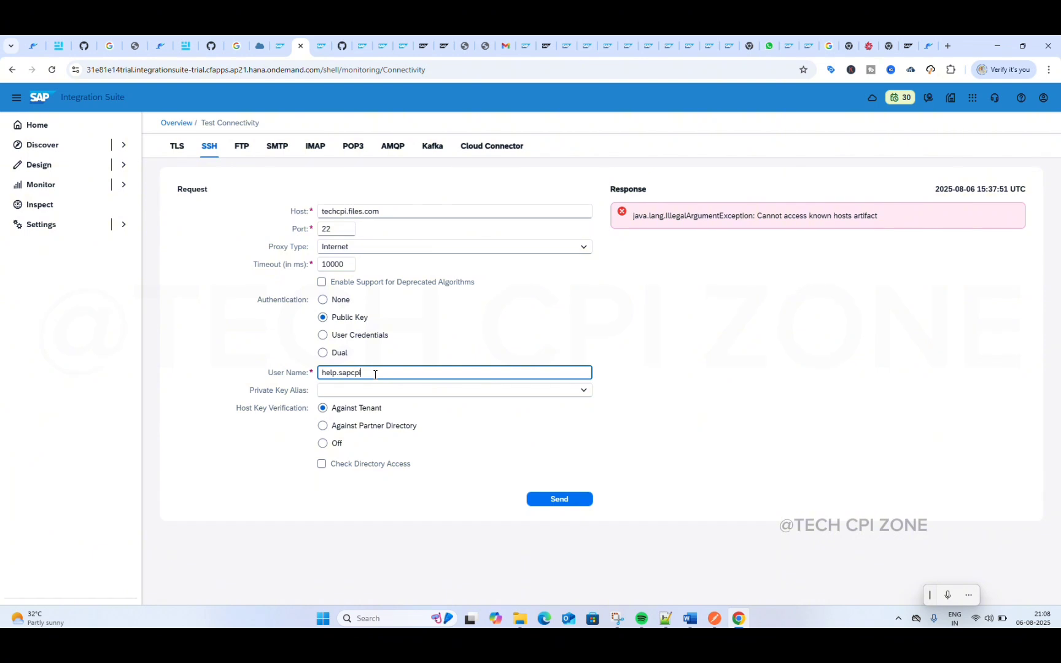
{"action": "type", "text": "@gmail.com"}
{"action": "left_click", "coordinate": [388, 393]}
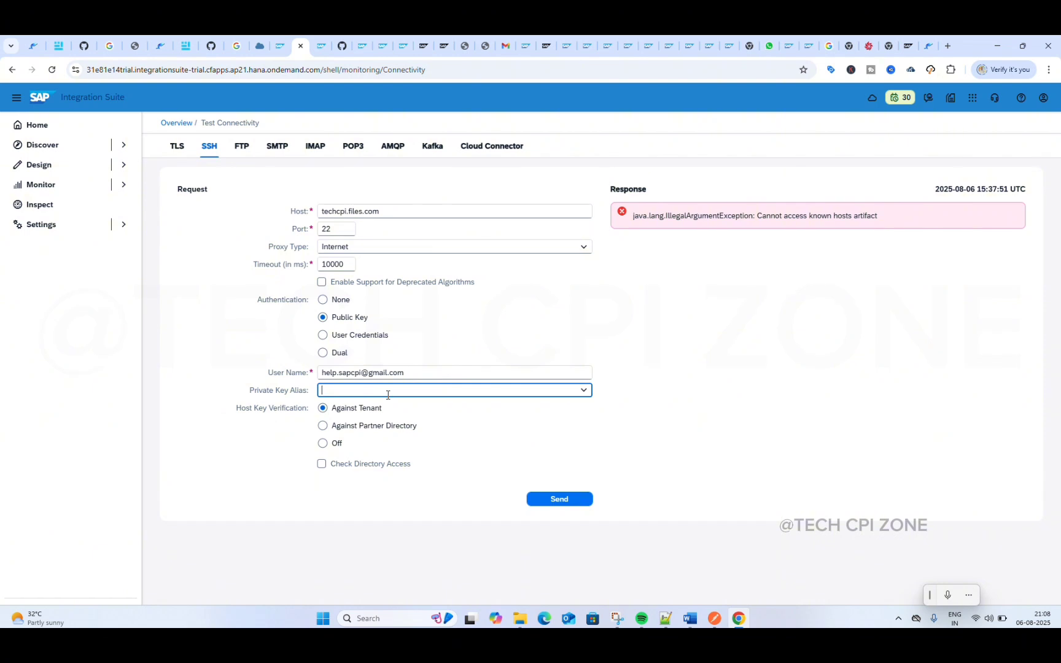
{"action": "type", "text": "Imr"}
{"action": "type", "text": "2"}
{"action": "key", "text": "BackSpace"}
{"action": "key", "text": "BackSpace"}
{"action": "key", "text": "BackSpace"}
{"action": "key", "text": "BackSpace"}
{"action": "key", "text": "BackSpace"}
{"action": "key", "text": "BackSpace"}
{"action": "key", "text": "BackSpace"}
{"action": "key", "text": "BackSpace"}
{"action": "key", "text": "BackSpace"}
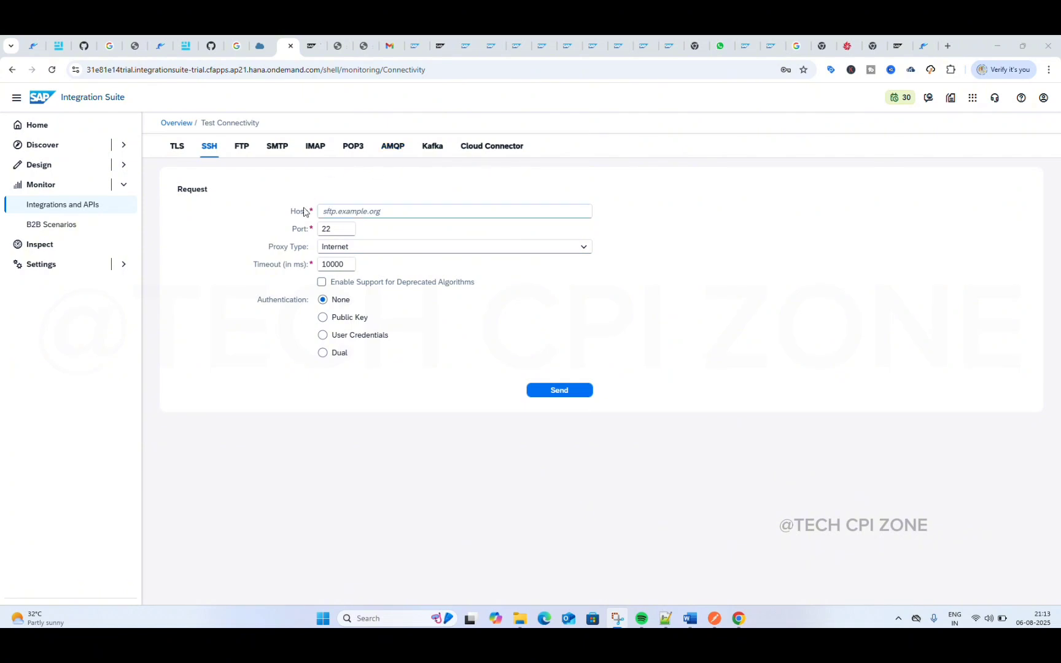
Step: Get the host name techcpi.files.com from the Files.com site address and return to the SSH connectivity test
{"action": "left_click", "coordinate": [351, 211]}
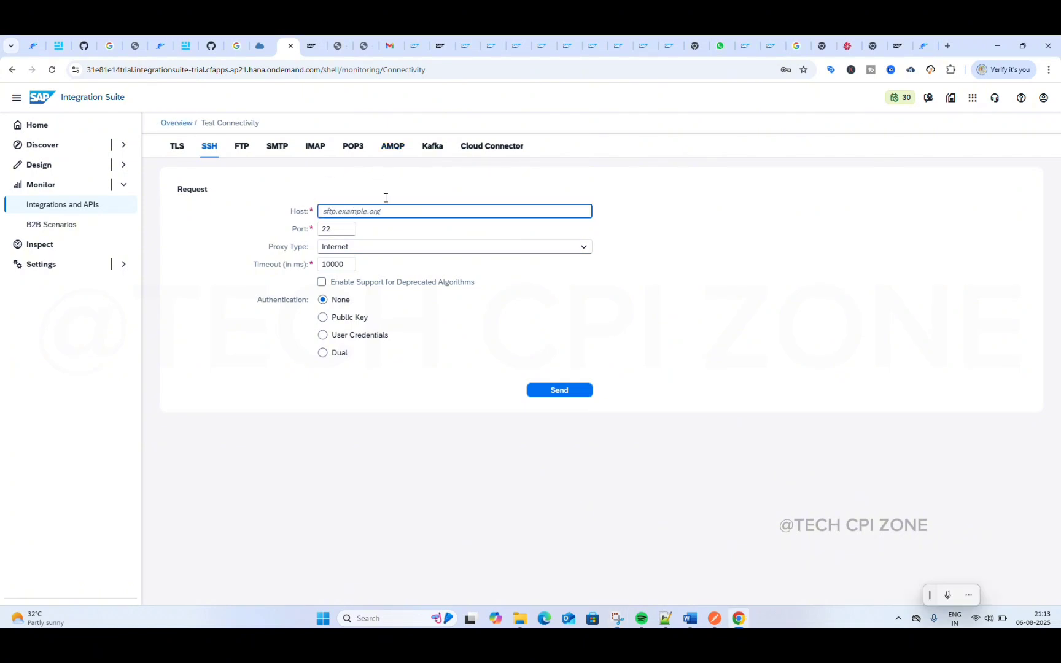
{"action": "left_click", "coordinate": [846, 46]}
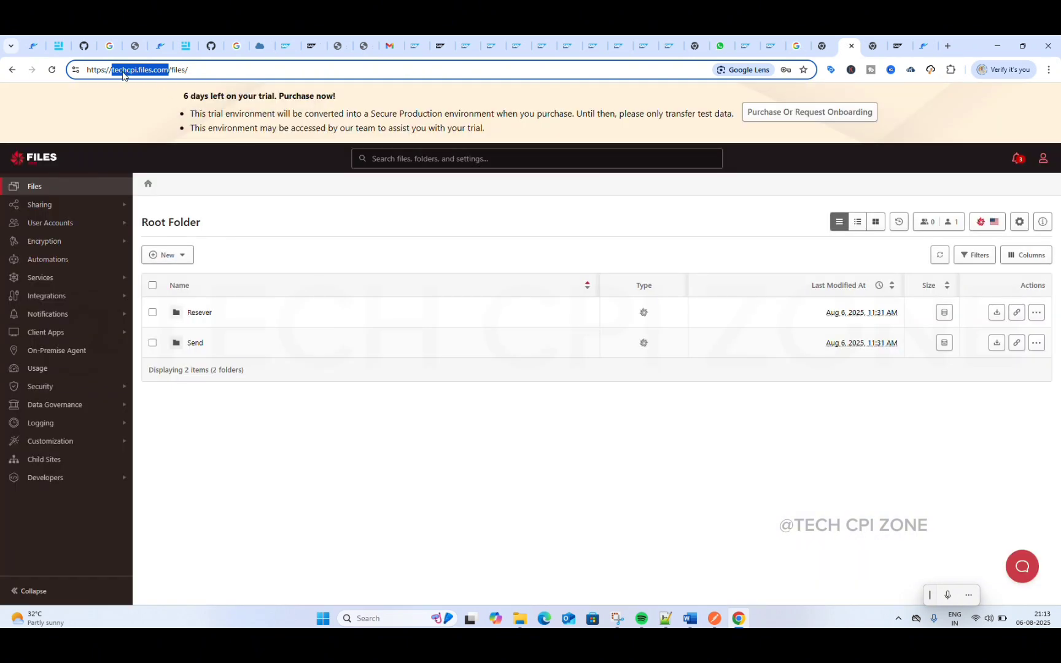
{"action": "left_click", "coordinate": [283, 47]}
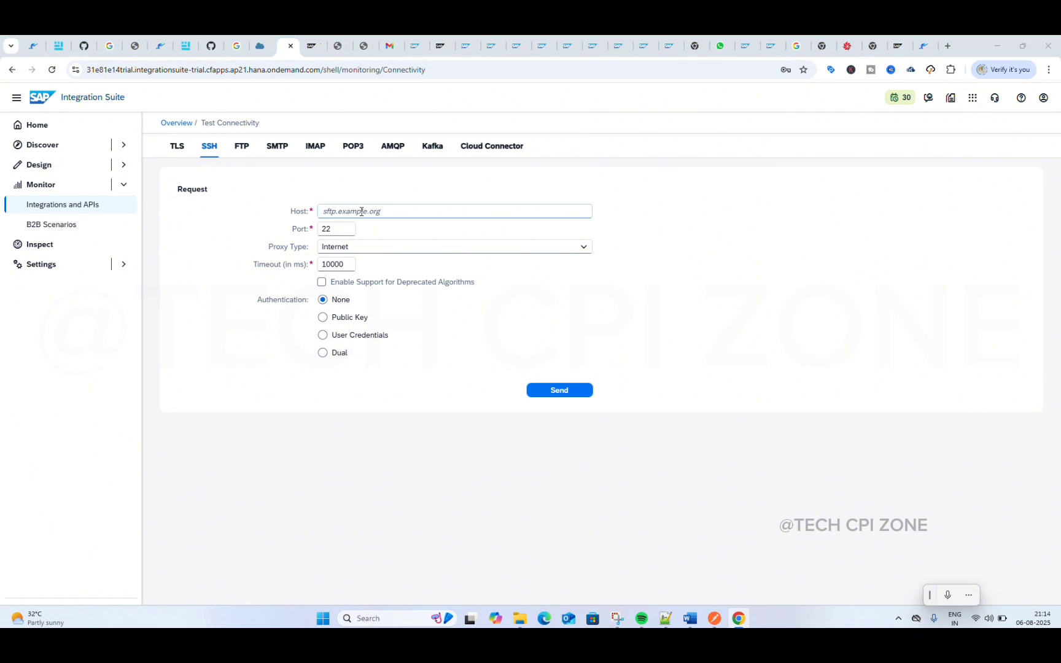
{"action": "key", "text": "super"}
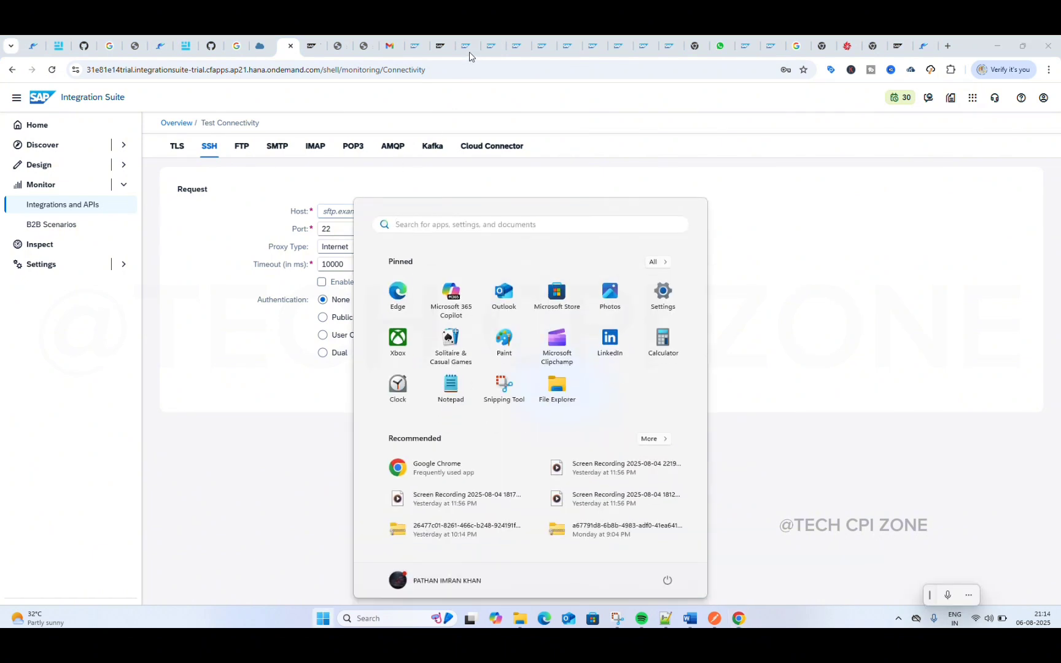
{"action": "key", "text": "Escape"}
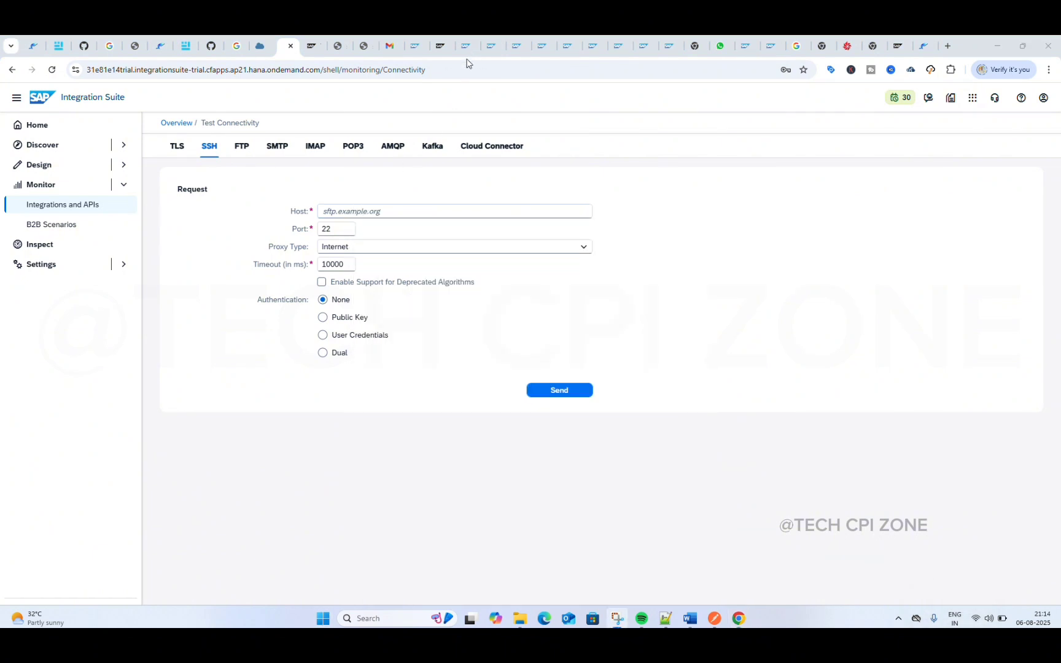
Step: Test SSH connectivity to techcpi.files.com on port 22 without authentication, and copy the returned host key
{"action": "left_click", "coordinate": [388, 210]}
{"action": "type", "text": "techcpi.files.com"}
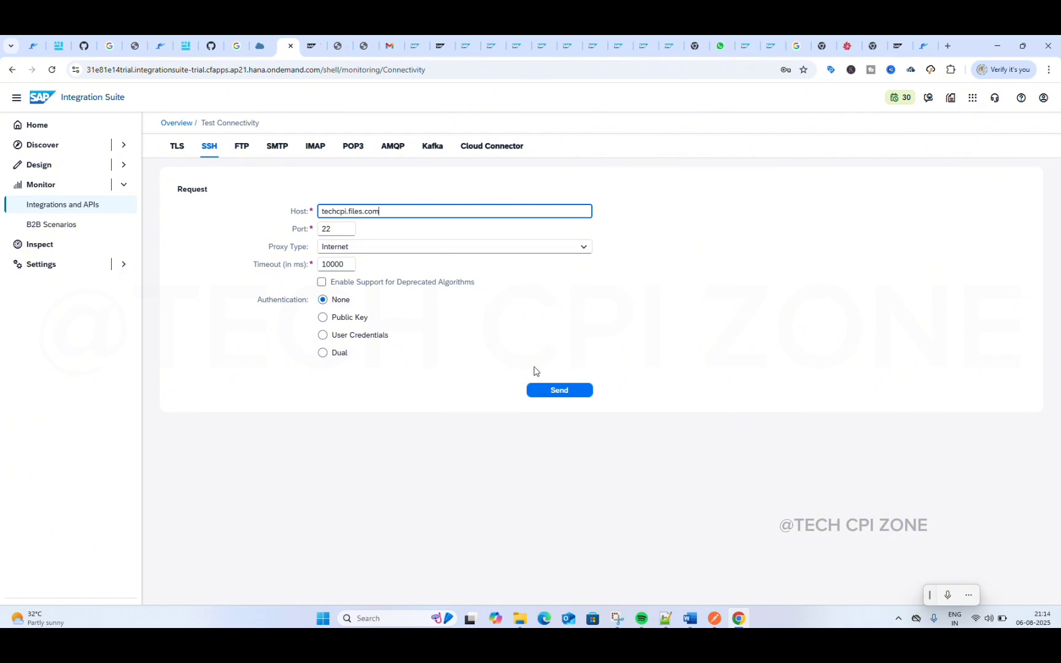
{"action": "left_click", "coordinate": [555, 389]}
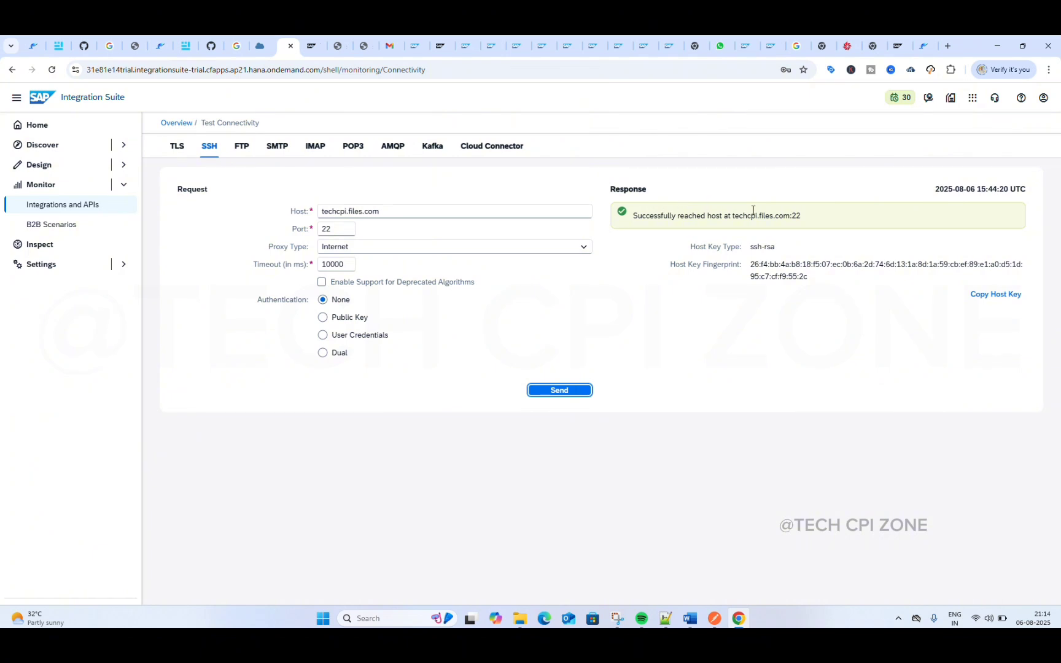
{"action": "left_click", "coordinate": [1009, 296]}
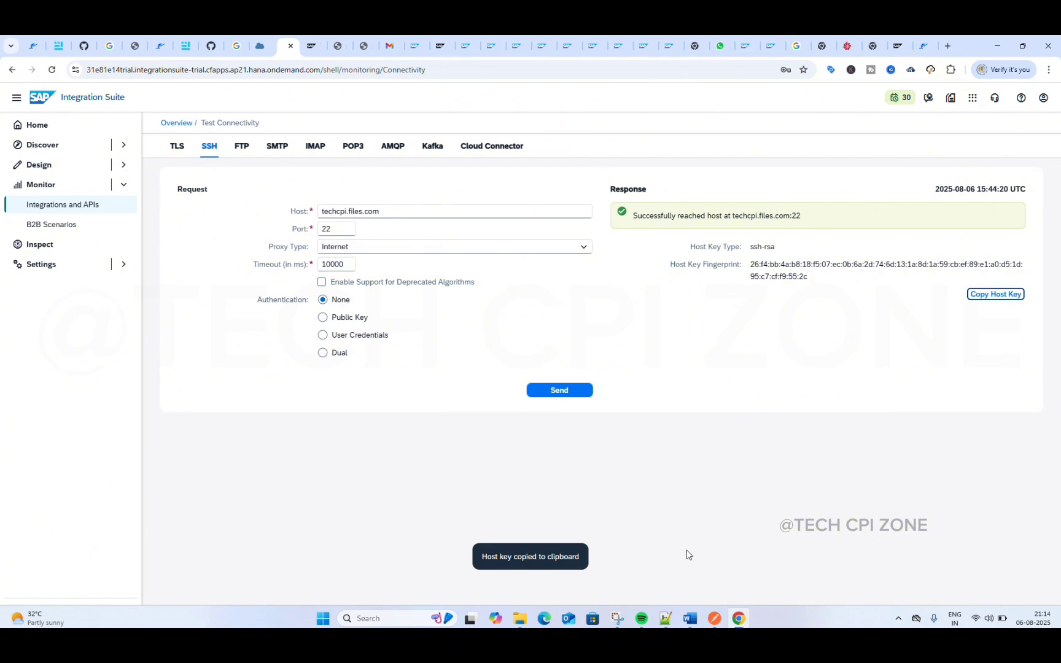
Step: Switch to Notepad and paste the copied host key into a new blank tab
{"action": "left_click", "coordinate": [666, 618]}
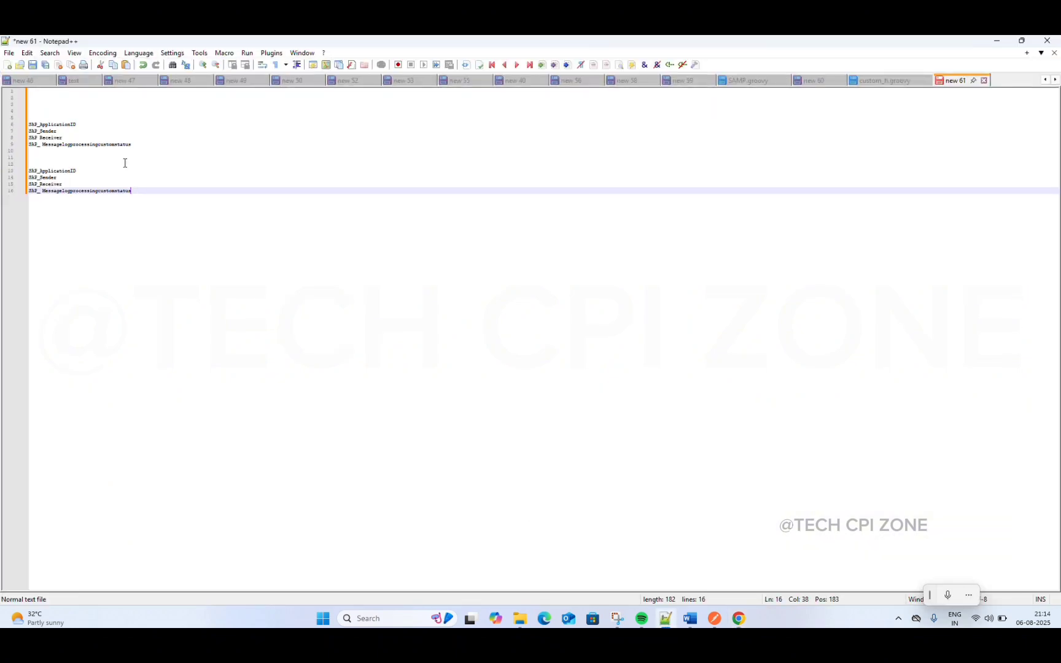
{"action": "left_click", "coordinate": [7, 64]}
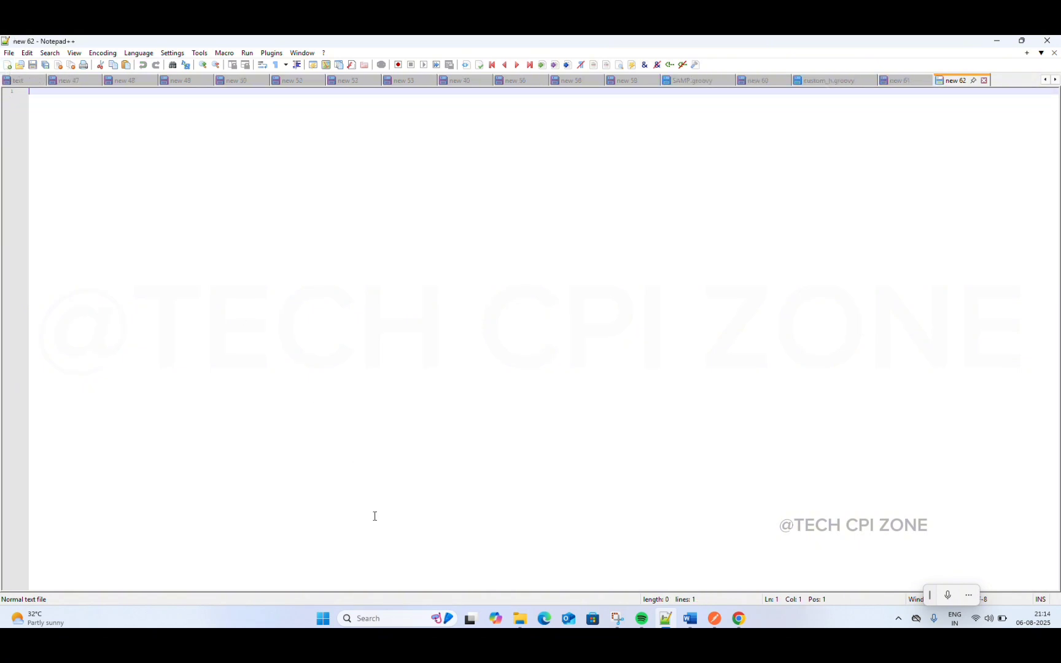
{"action": "left_click", "coordinate": [386, 619]}
{"action": "type", "text": "no"}
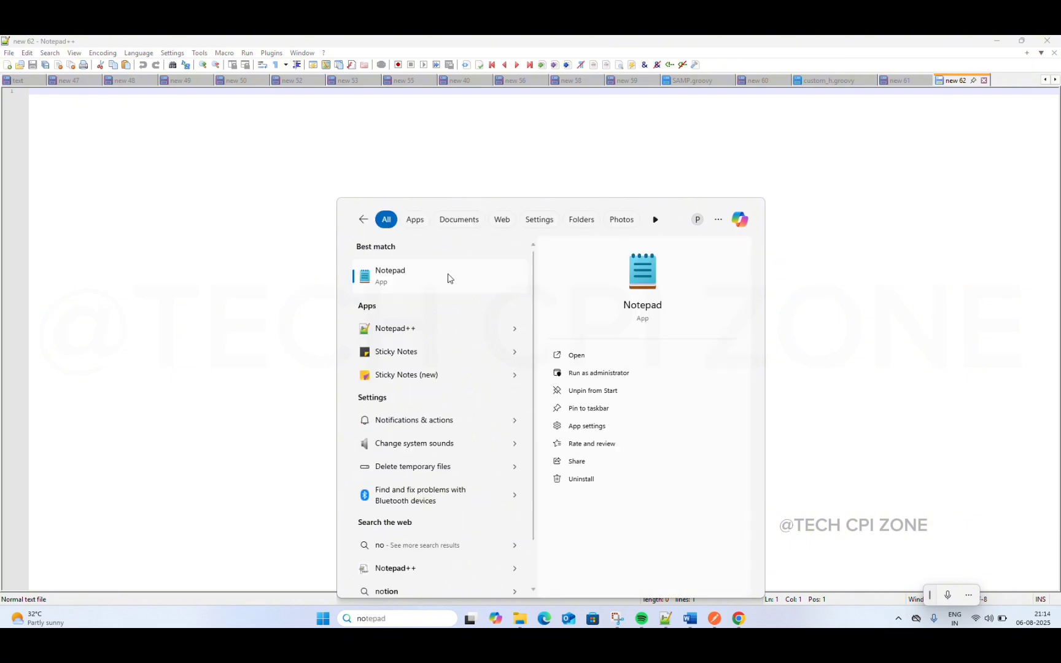
{"action": "left_click", "coordinate": [422, 280]}
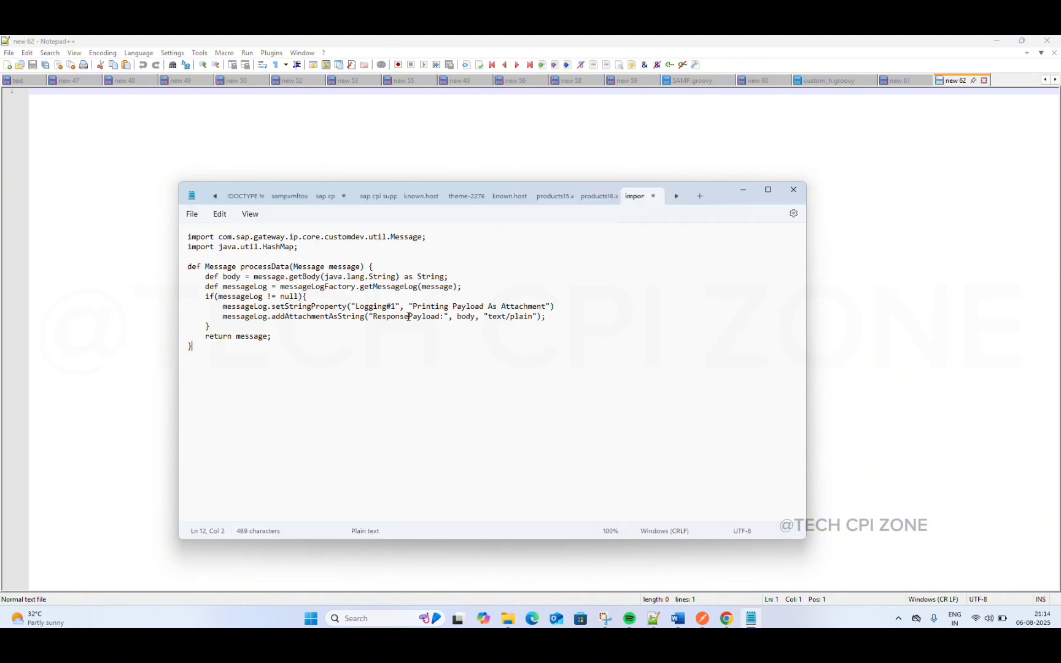
{"action": "left_click", "coordinate": [702, 197]}
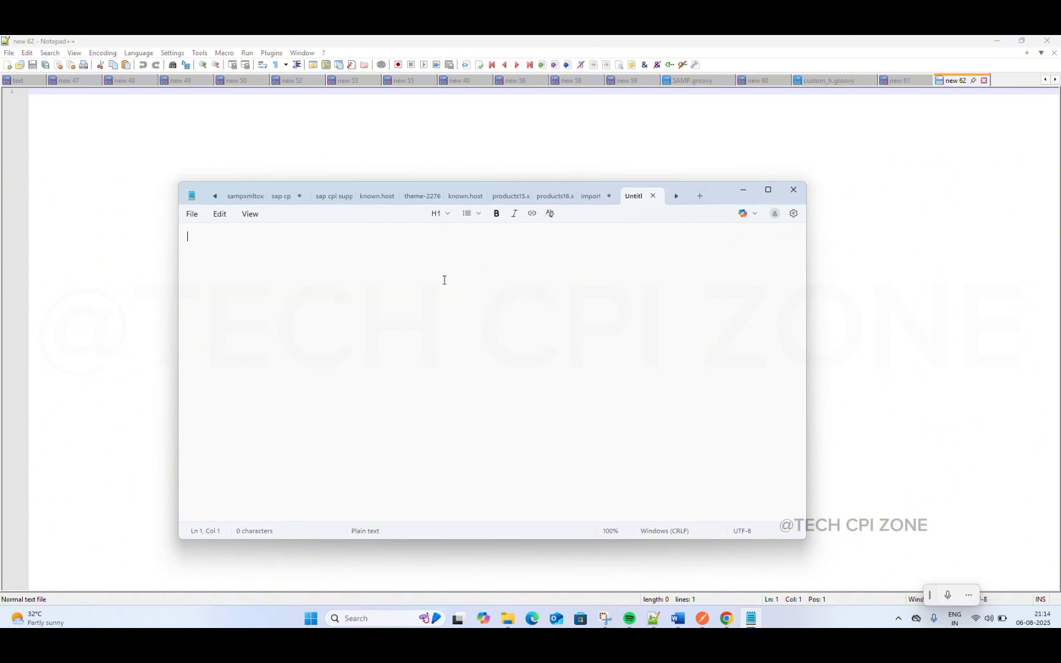
{"action": "key", "text": "ctrl+v"}
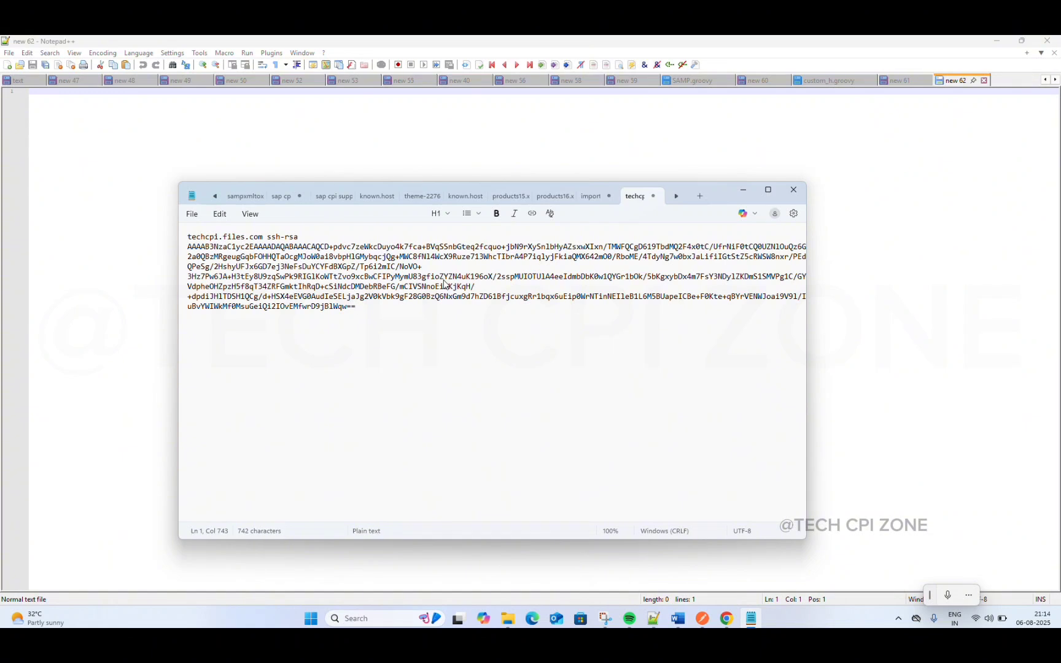
Step: Save the pasted host key as a new file on the Desktop, entering known.host as its file name
{"action": "left_click", "coordinate": [192, 215]}
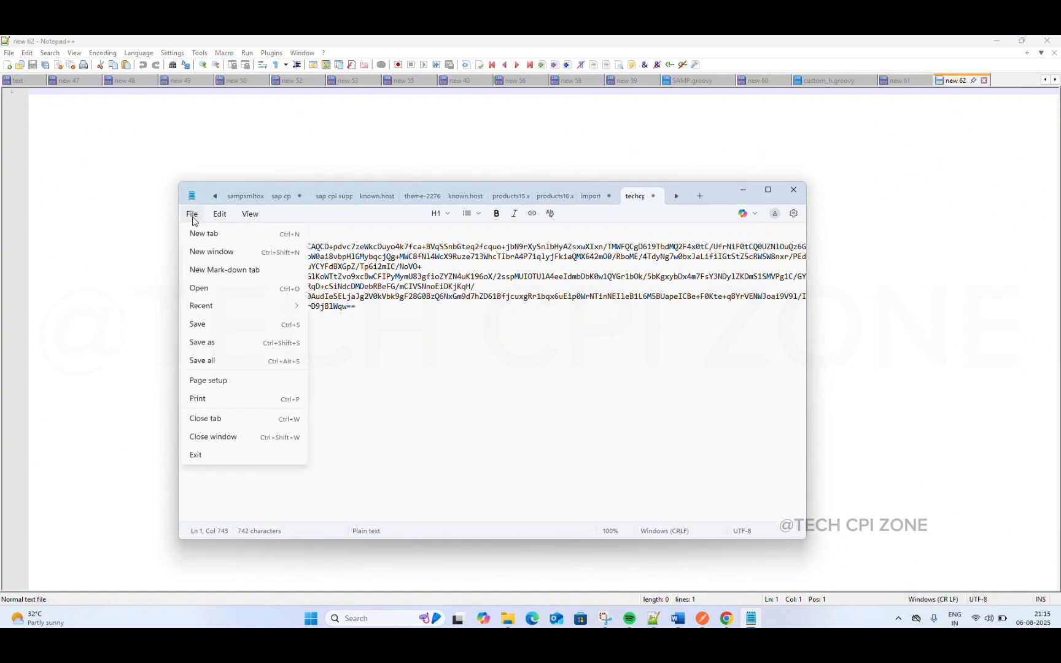
{"action": "left_click", "coordinate": [209, 346]}
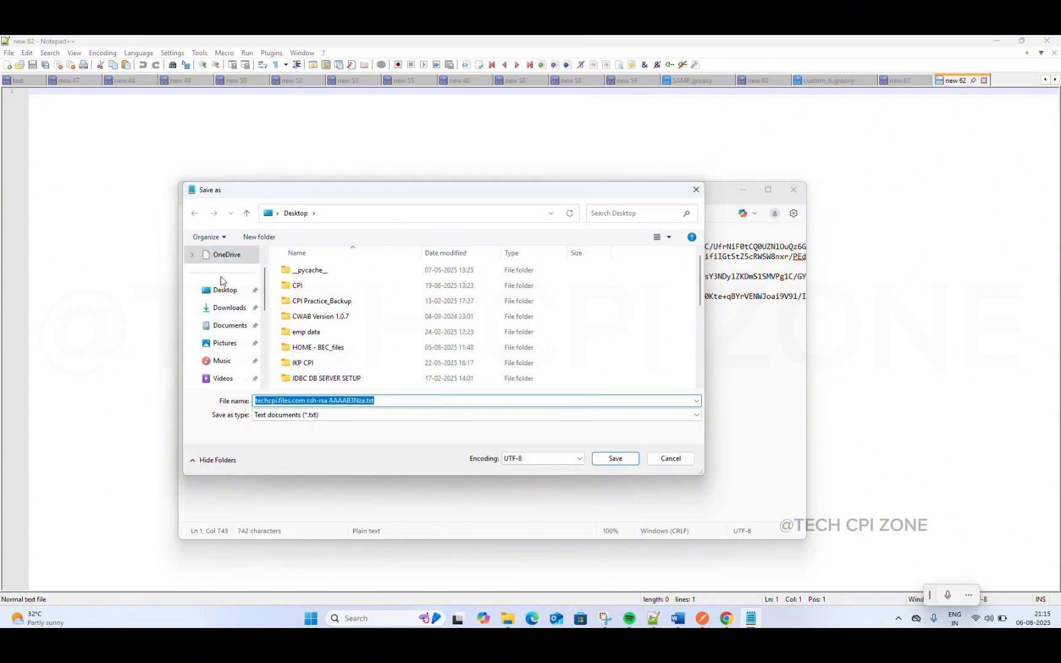
{"action": "left_click", "coordinate": [223, 290]}
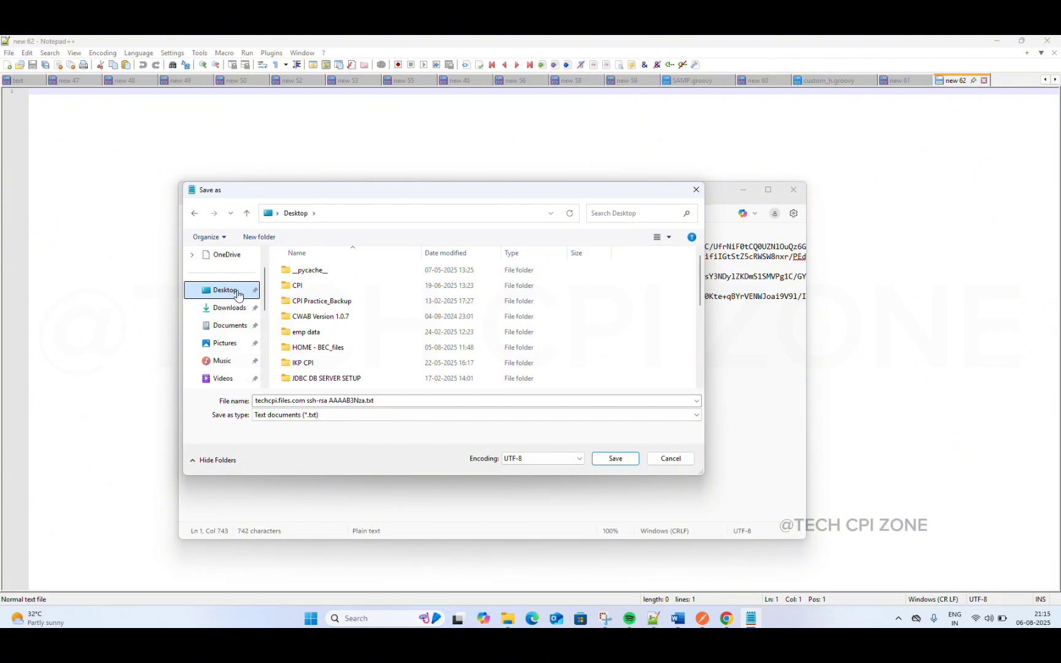
{"action": "left_click", "coordinate": [399, 403]}
{"action": "key", "text": "ctrl+a"}
{"action": "key", "text": "BackSpace"}
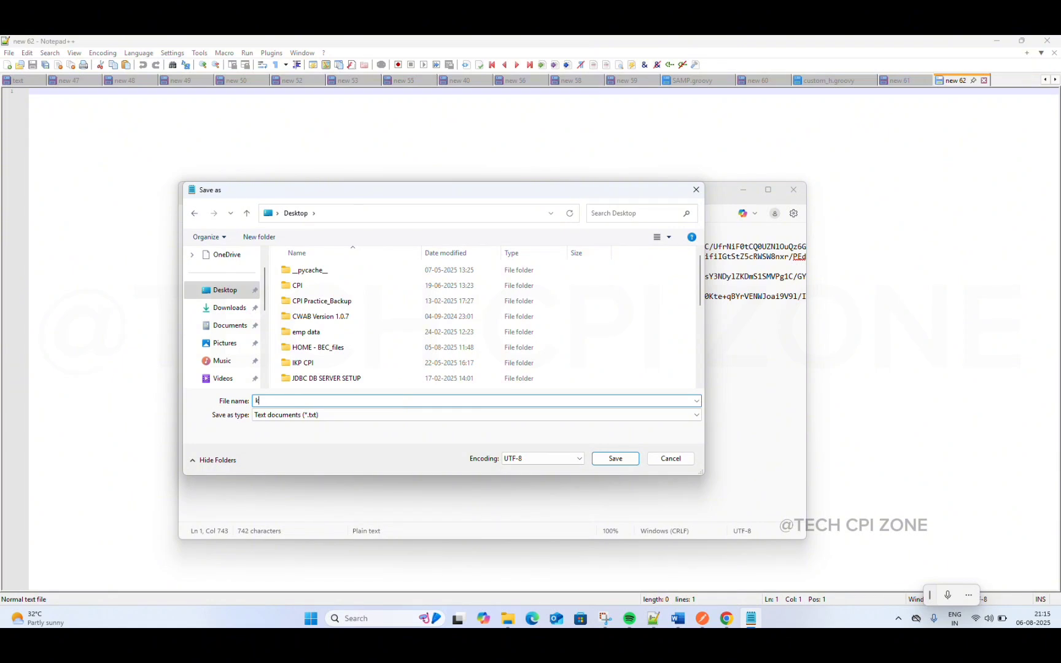
{"action": "type", "text": "know"}
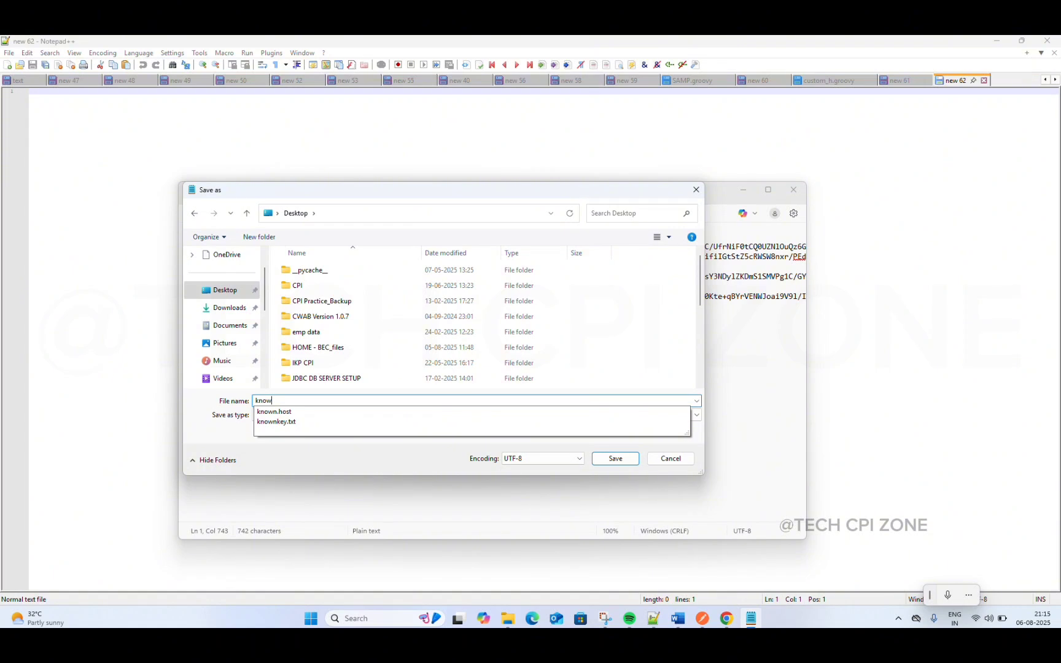
{"action": "key", "text": "Down"}
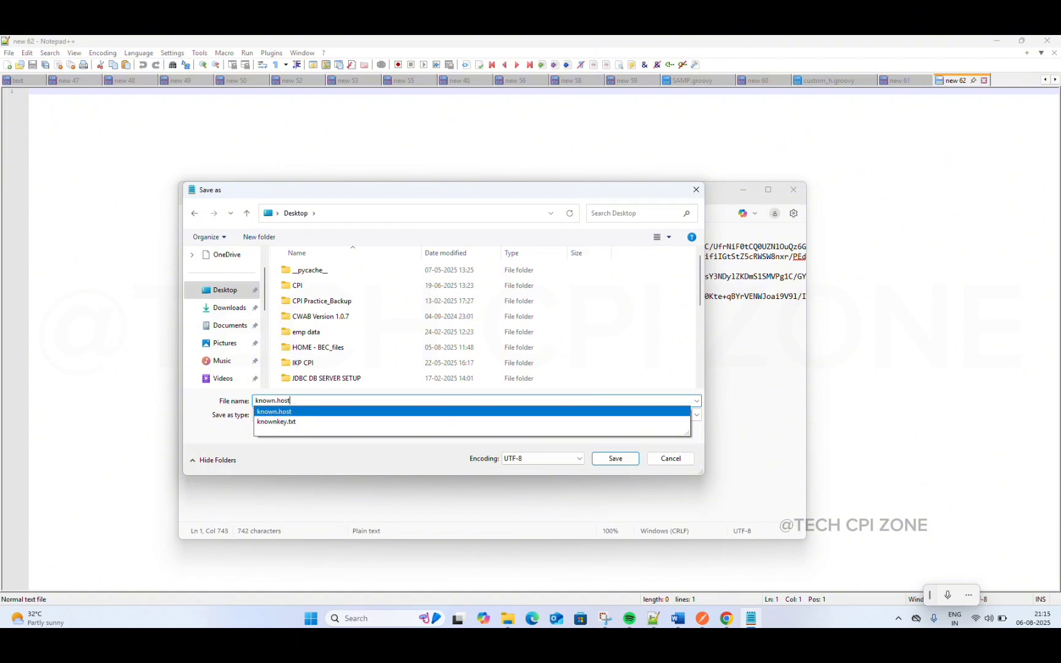
{"action": "left_click", "coordinate": [378, 453]}
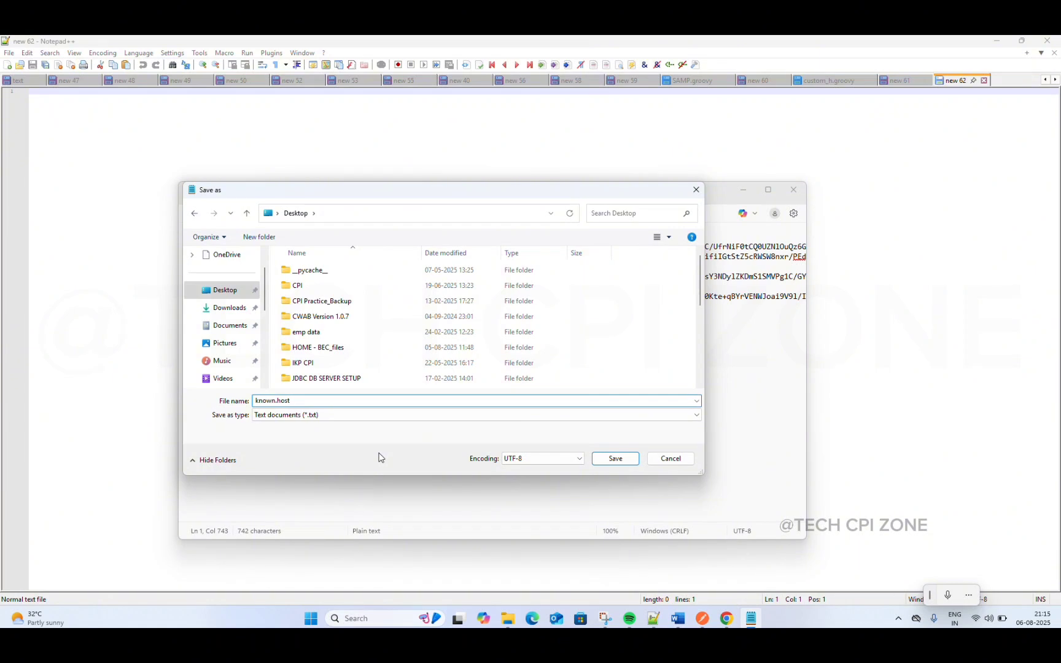
Step: Set the save type to All files, replace the existing known.host on the Desktop, and close Notepad
{"action": "left_click", "coordinate": [353, 417]}
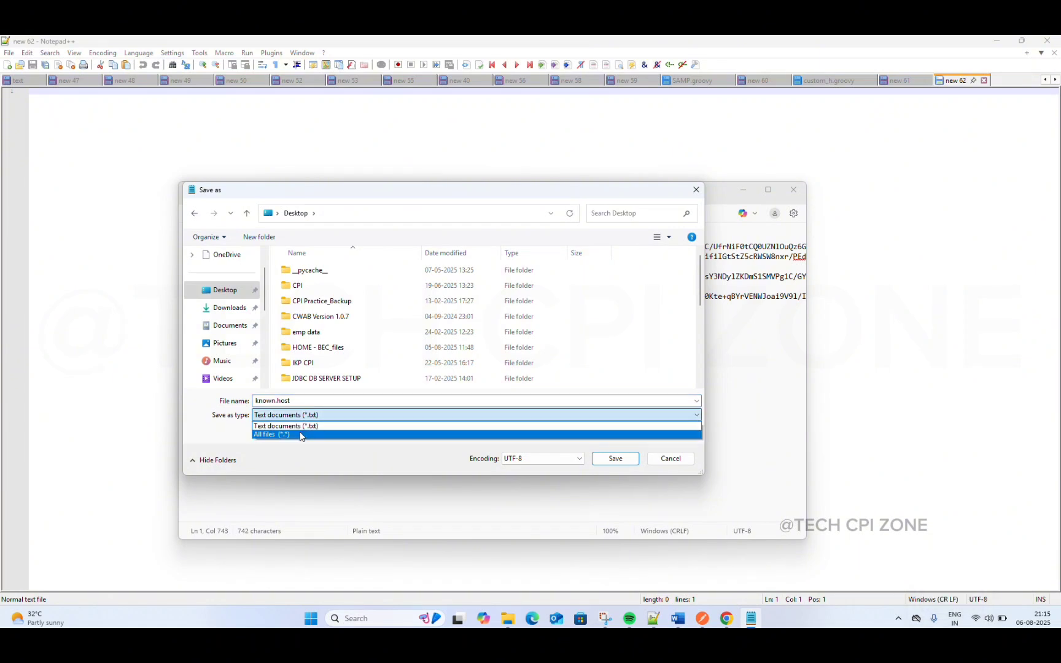
{"action": "left_click", "coordinate": [301, 434]}
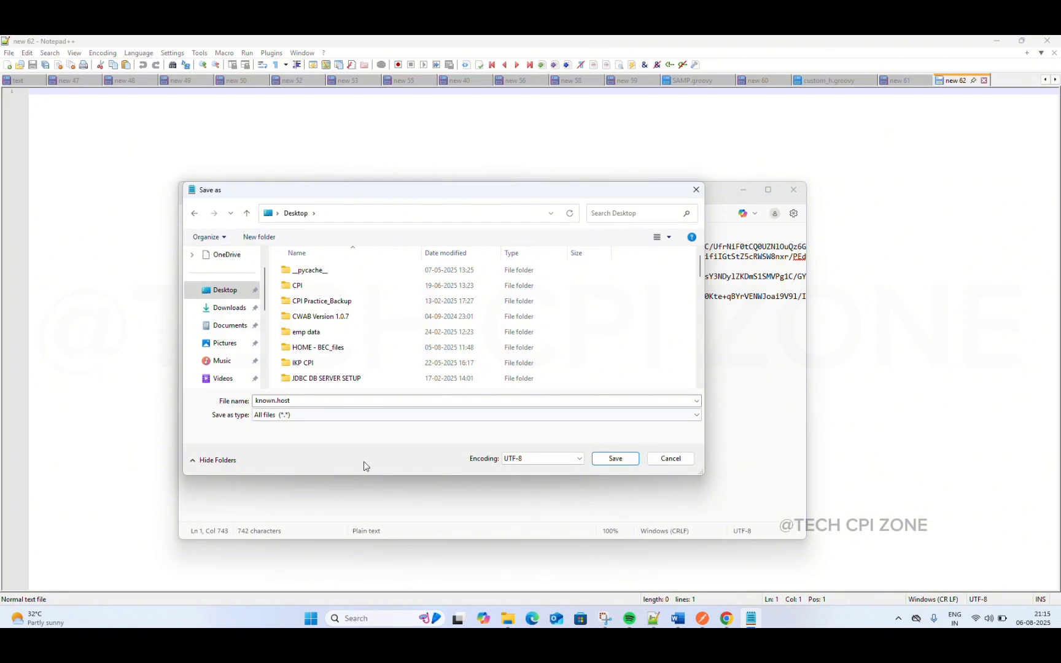
{"action": "left_click", "coordinate": [615, 459]}
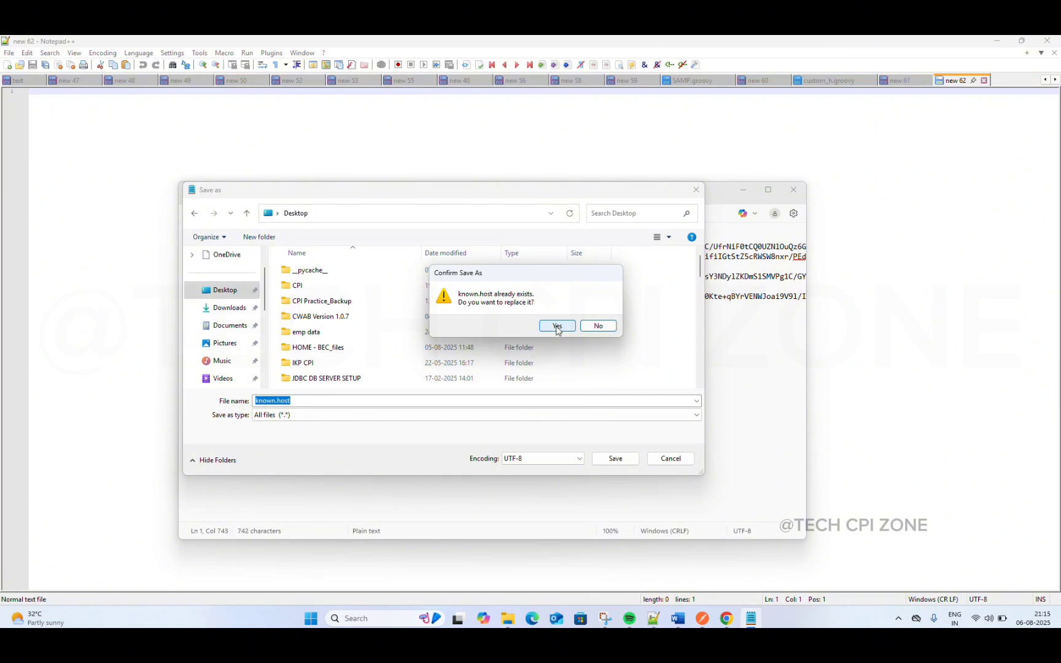
{"action": "left_click", "coordinate": [557, 327]}
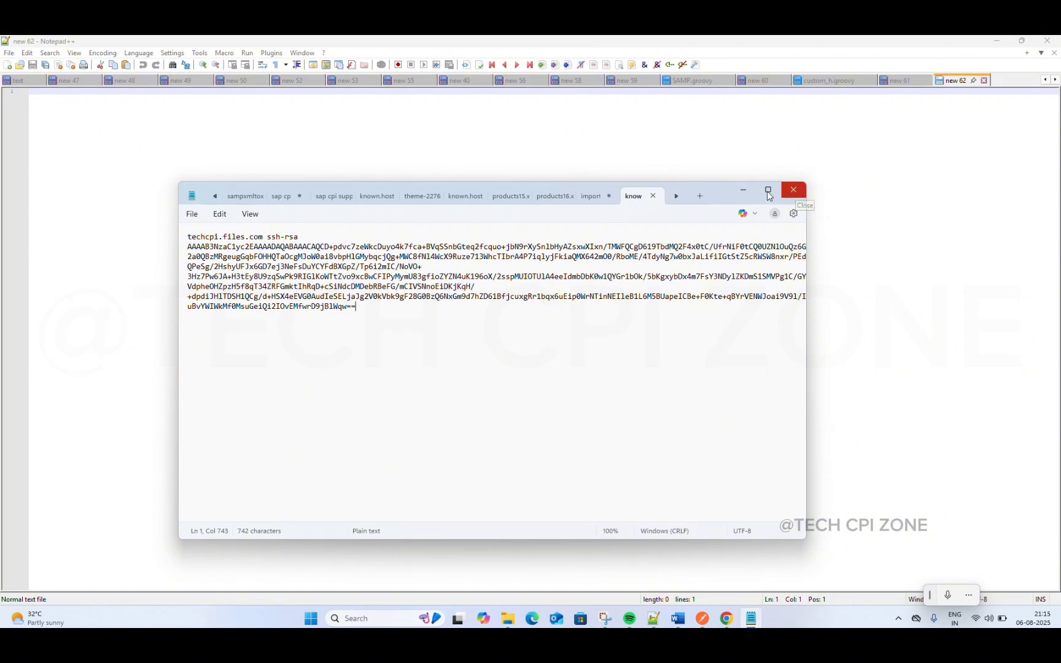
{"action": "left_click", "coordinate": [795, 191]}
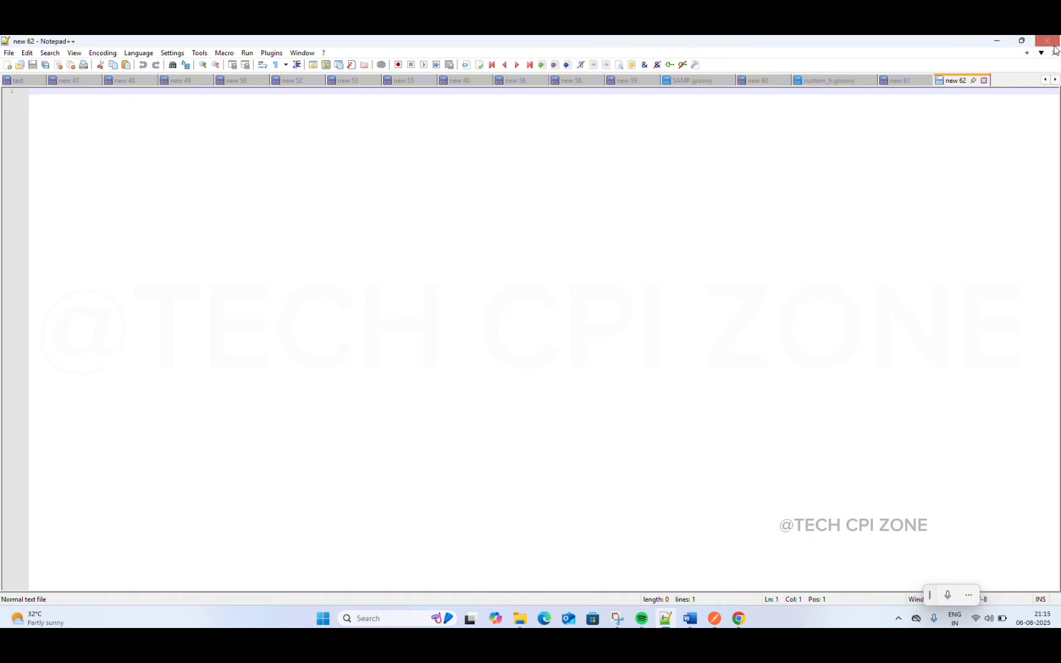
Step: Return to Integration Suite and start a Known Hosts (SSH) upload in Security Material
{"action": "left_click", "coordinate": [998, 42]}
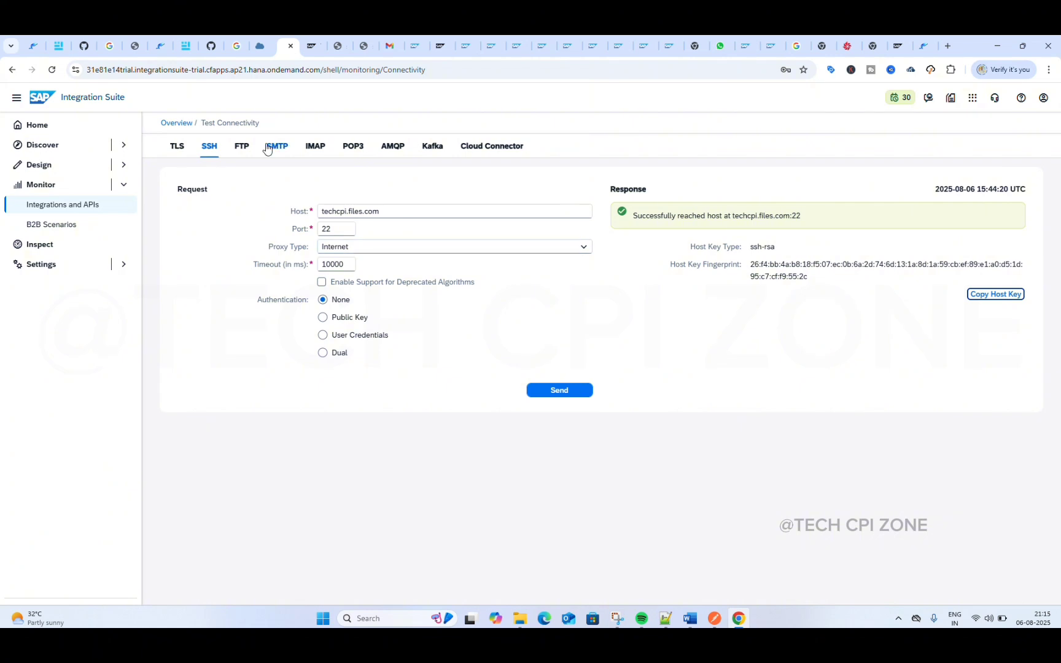
{"action": "left_click", "coordinate": [174, 124]}
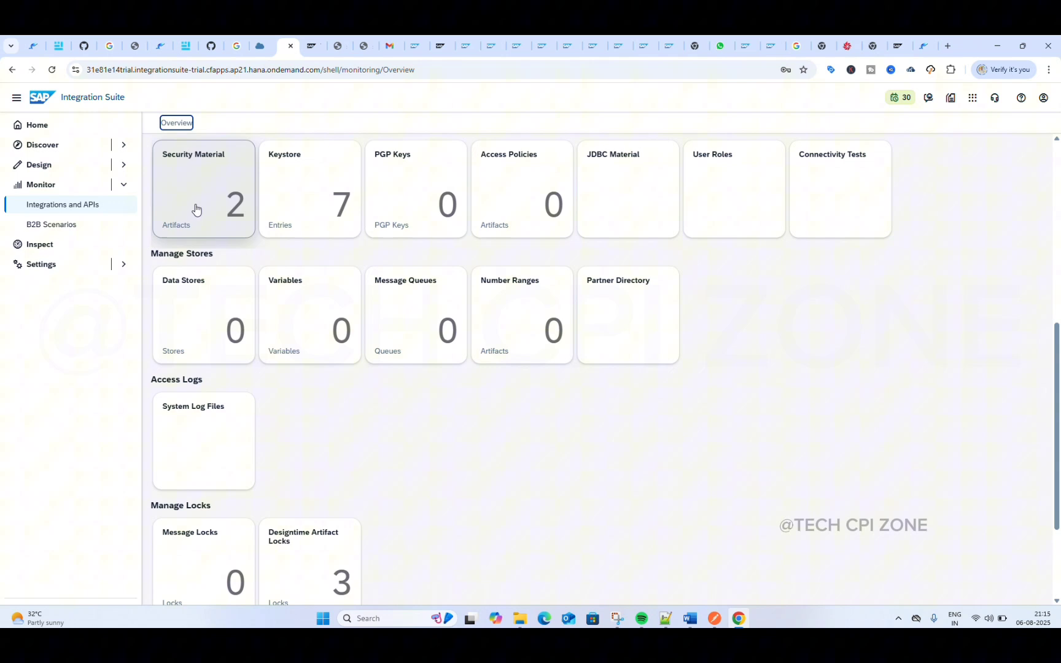
{"action": "left_click", "coordinate": [196, 210]}
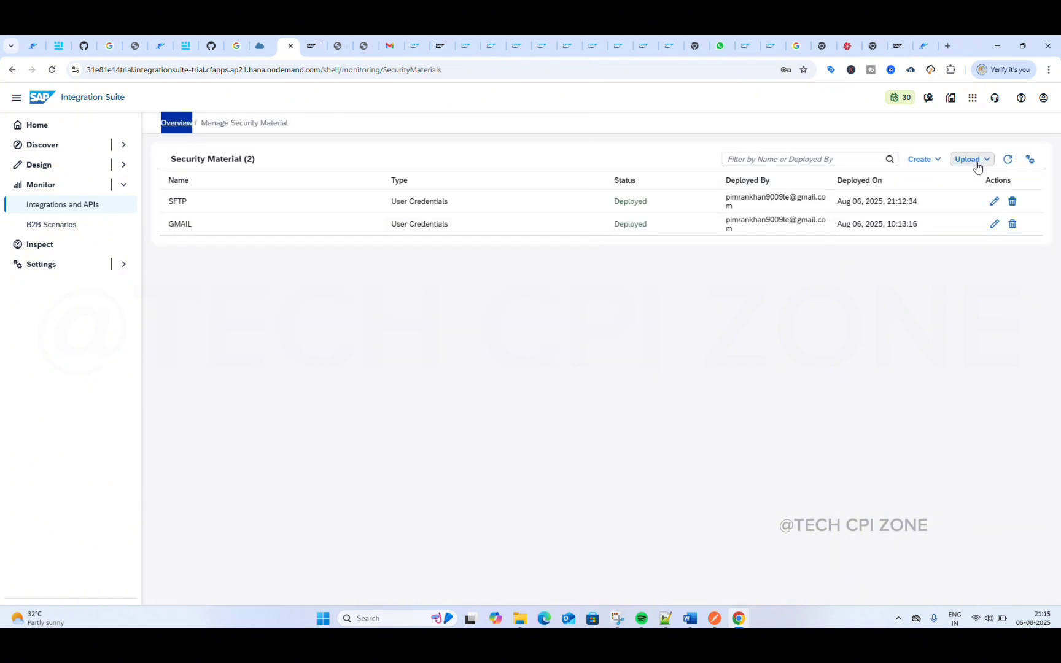
{"action": "left_click", "coordinate": [971, 160]}
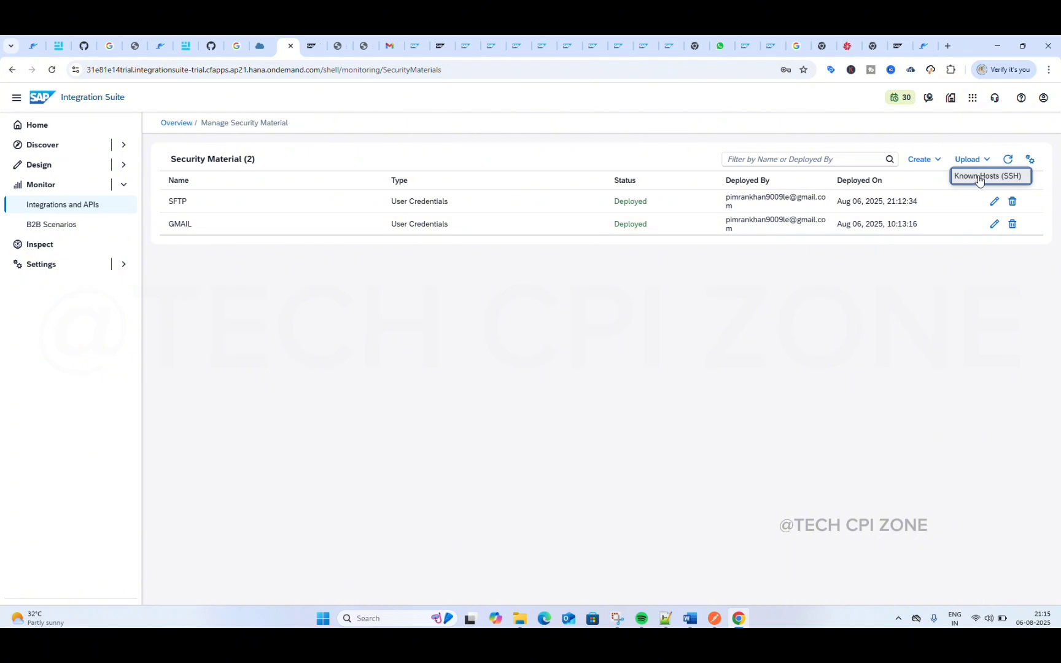
{"action": "left_click", "coordinate": [979, 176]}
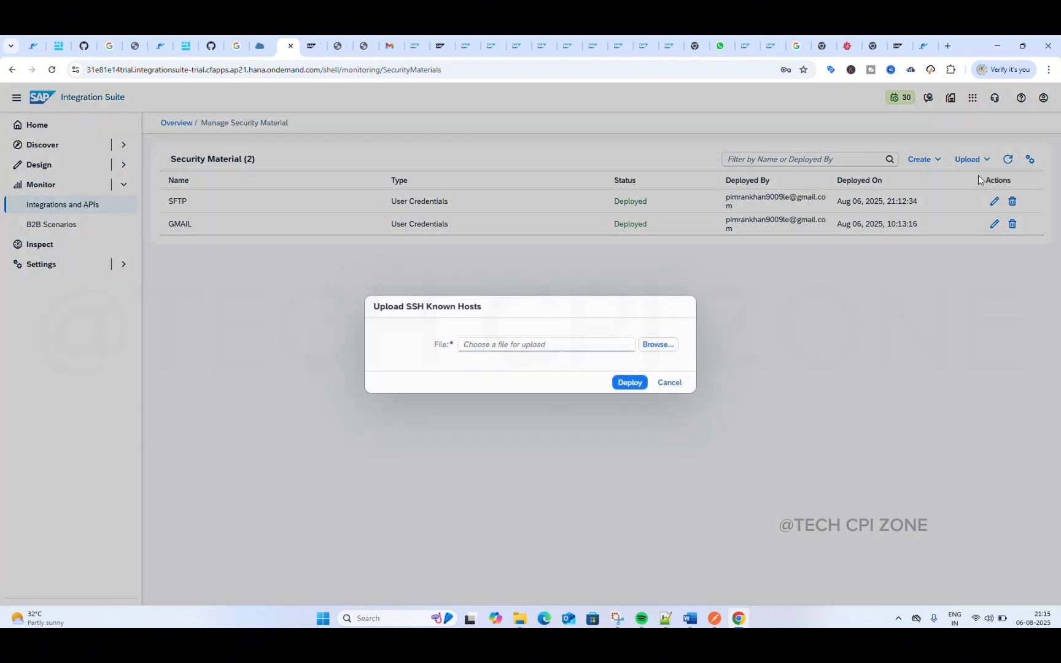
Step: Choose known.host from the Desktop as the SSH known hosts file and deploy it
{"action": "left_click", "coordinate": [658, 345]}
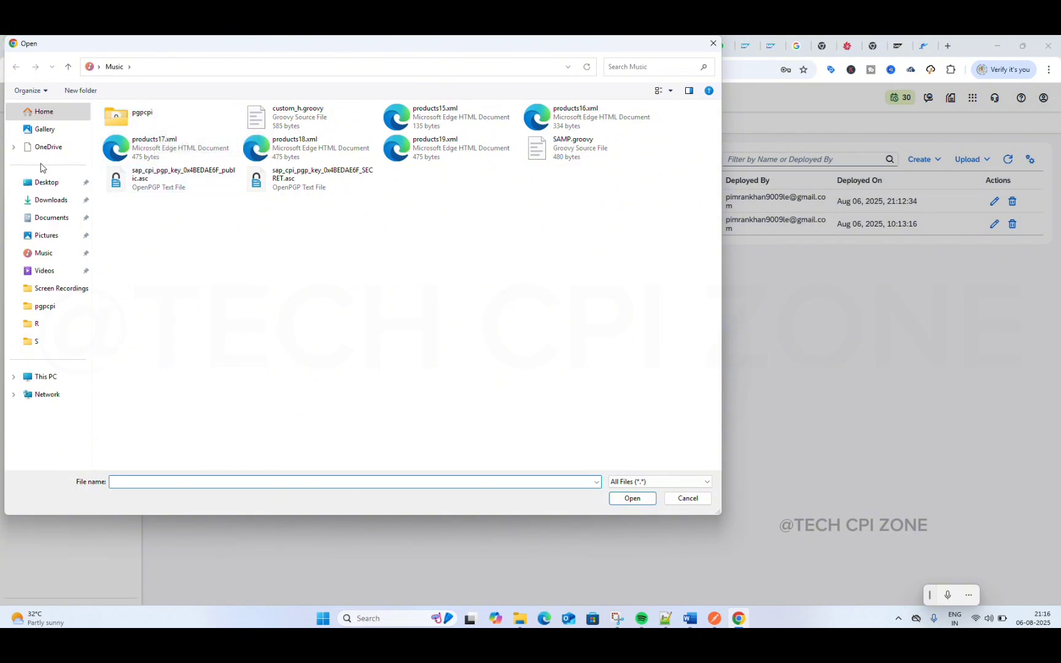
{"action": "left_click", "coordinate": [42, 182]}
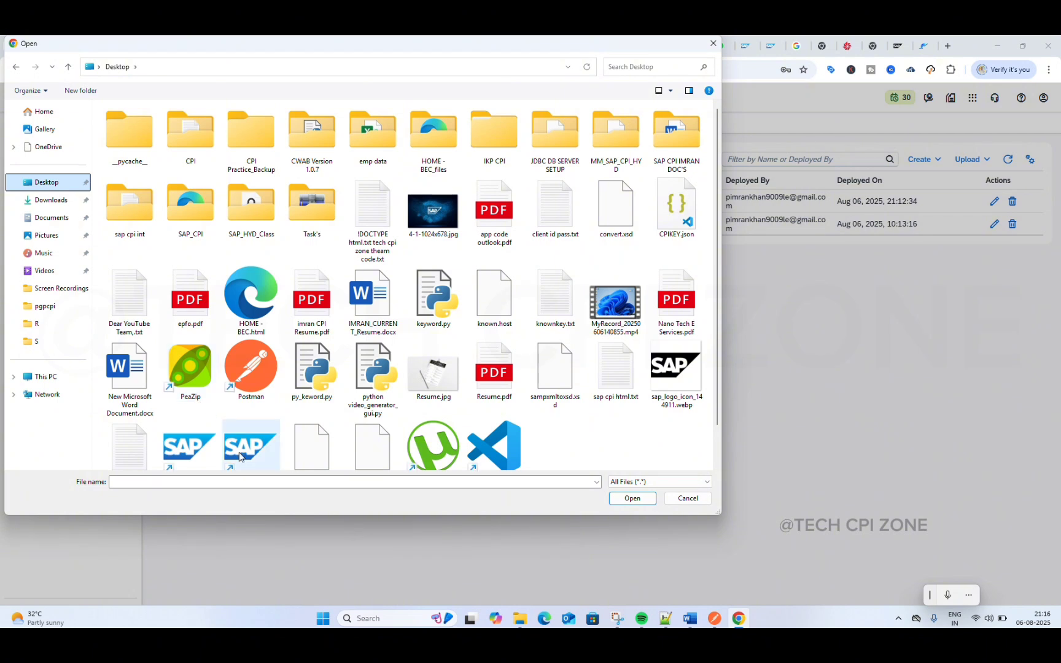
{"action": "left_click", "coordinate": [235, 483]}
{"action": "type", "text": "k"}
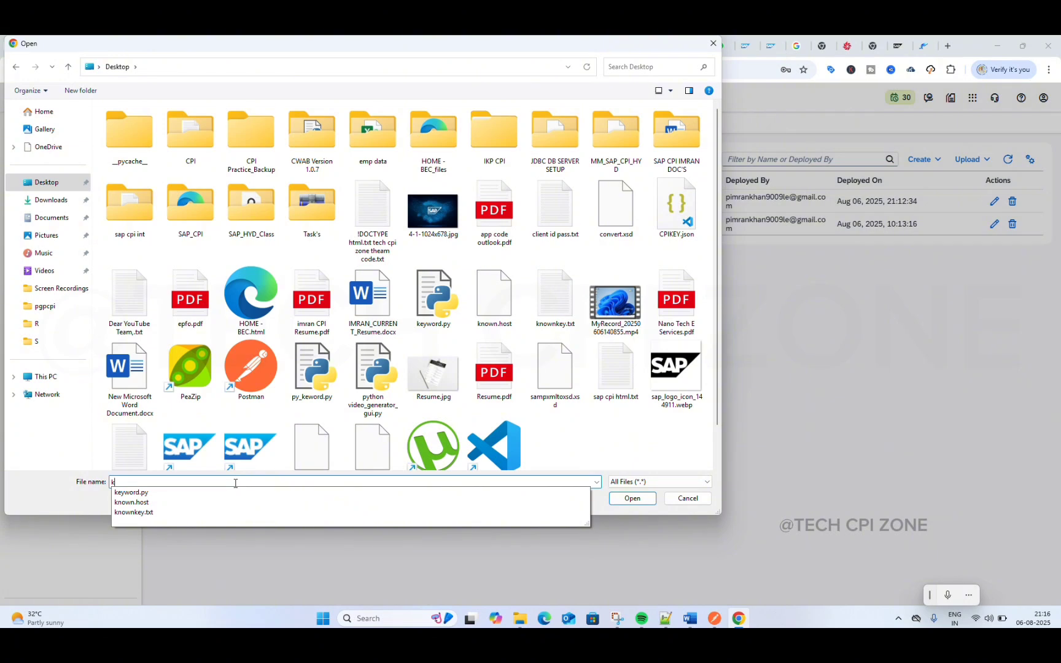
{"action": "key", "text": "Down"}
{"action": "key", "text": "Down"}
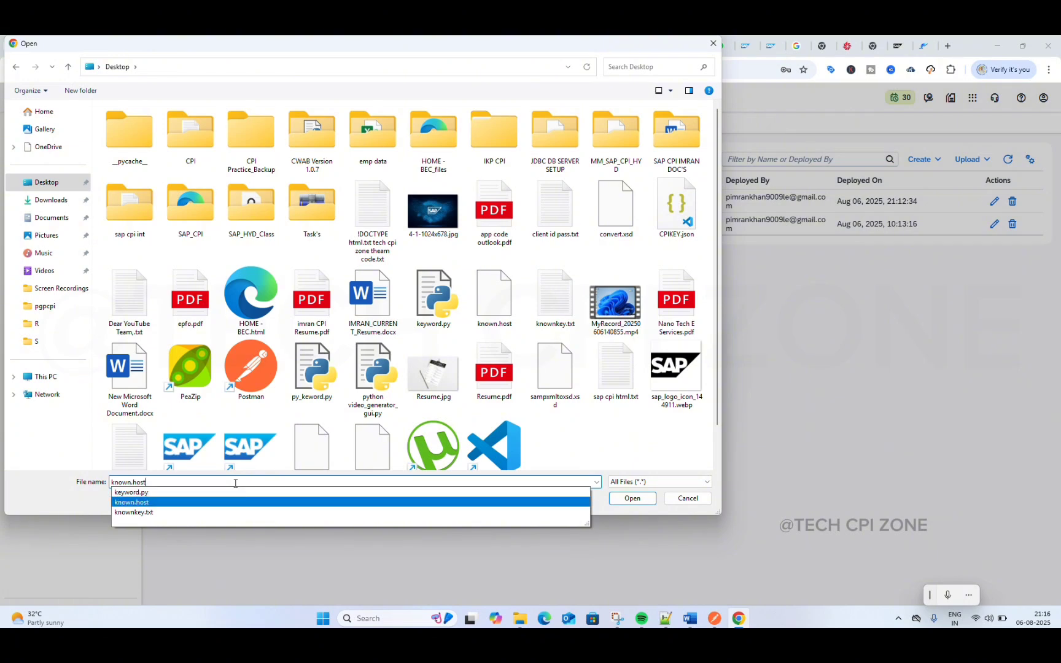
{"action": "key", "text": "Return"}
{"action": "key", "text": "Return"}
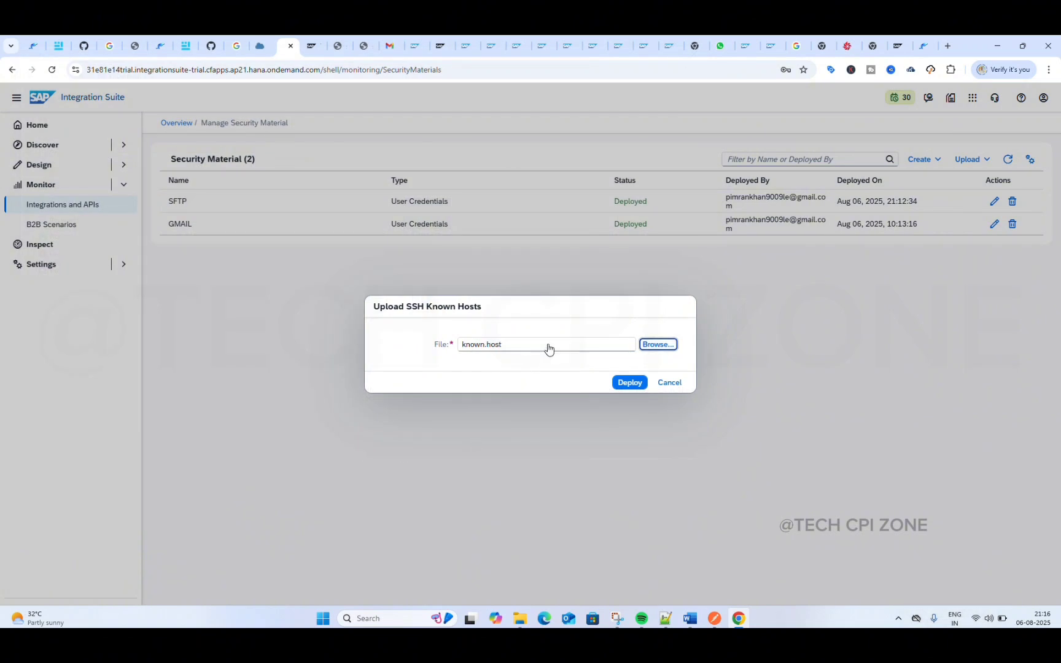
{"action": "left_click", "coordinate": [627, 383]}
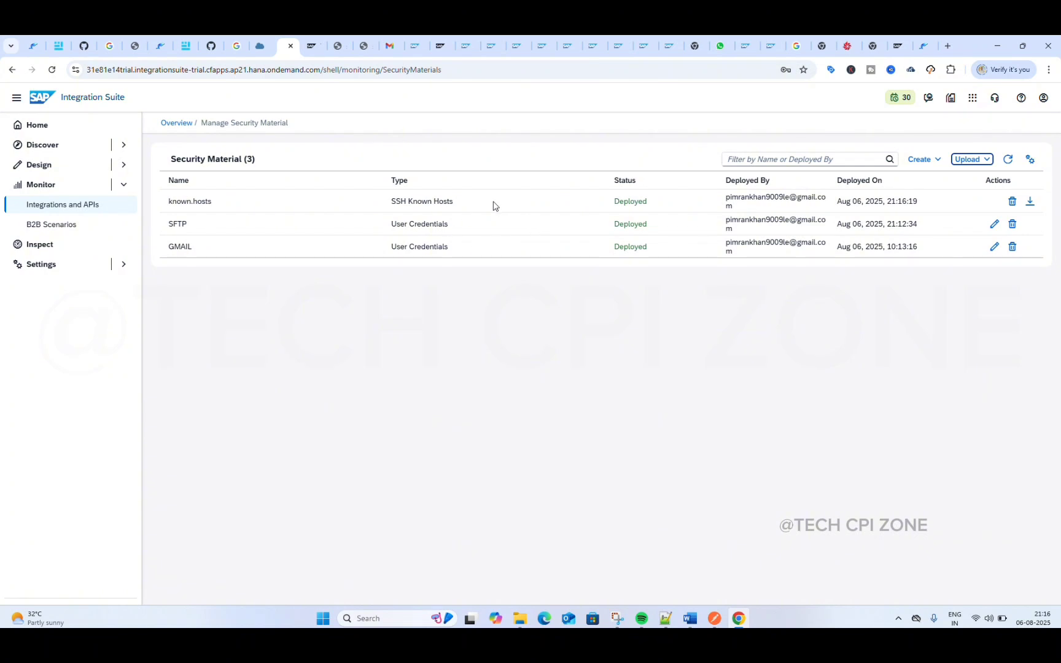
Step: Open the SSH connectivity test from the monitoring overview and set its authentication to User Credentials
{"action": "left_click", "coordinate": [180, 123]}
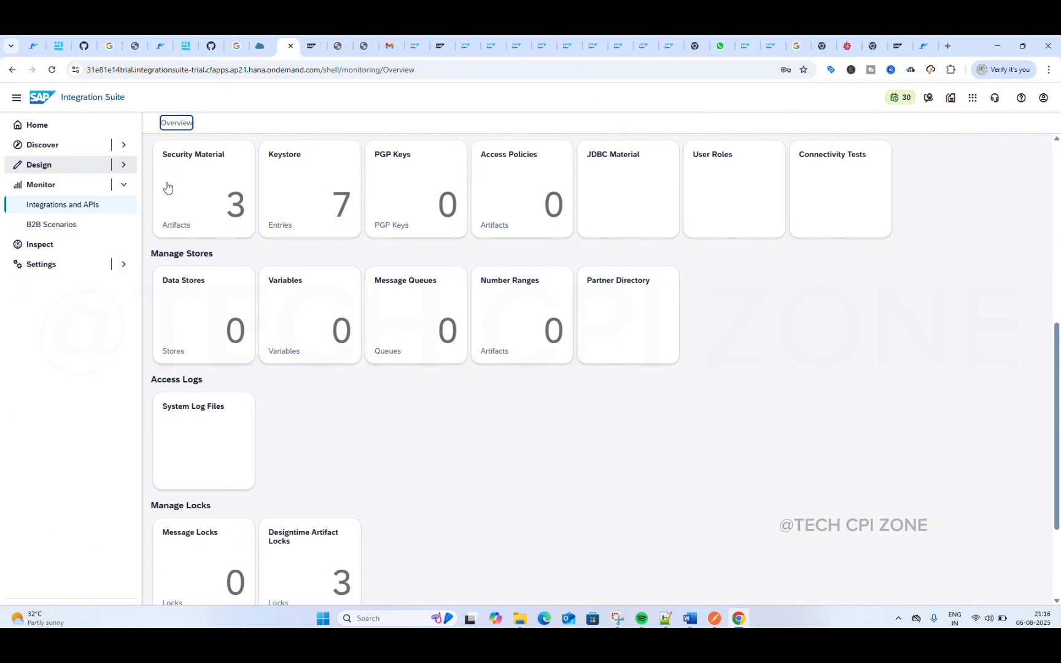
{"action": "left_click", "coordinate": [828, 205]}
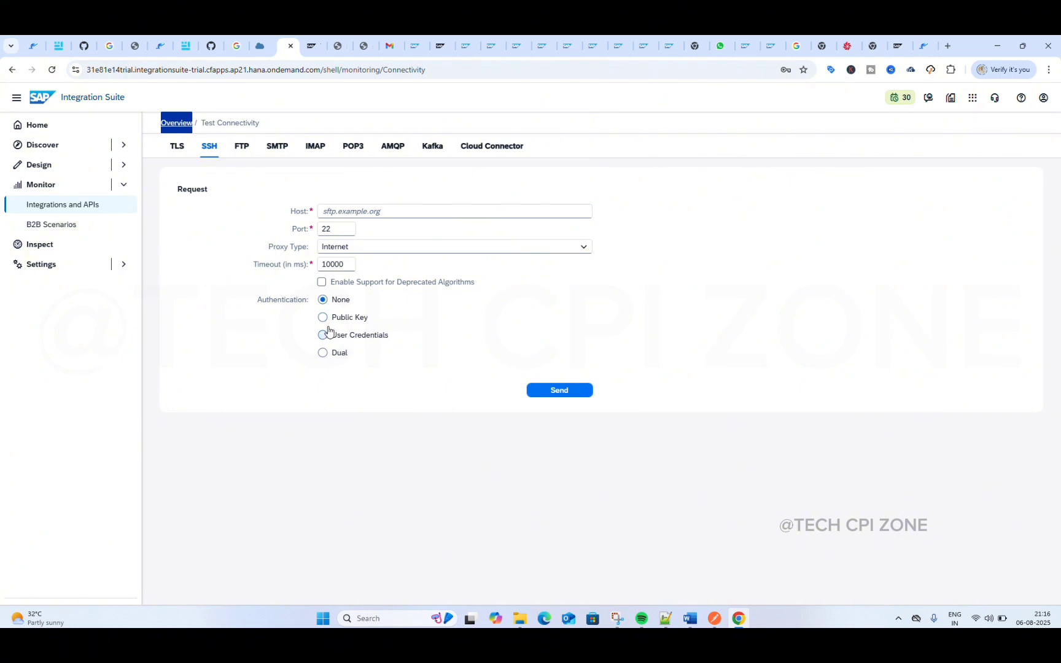
{"action": "left_click", "coordinate": [351, 335]}
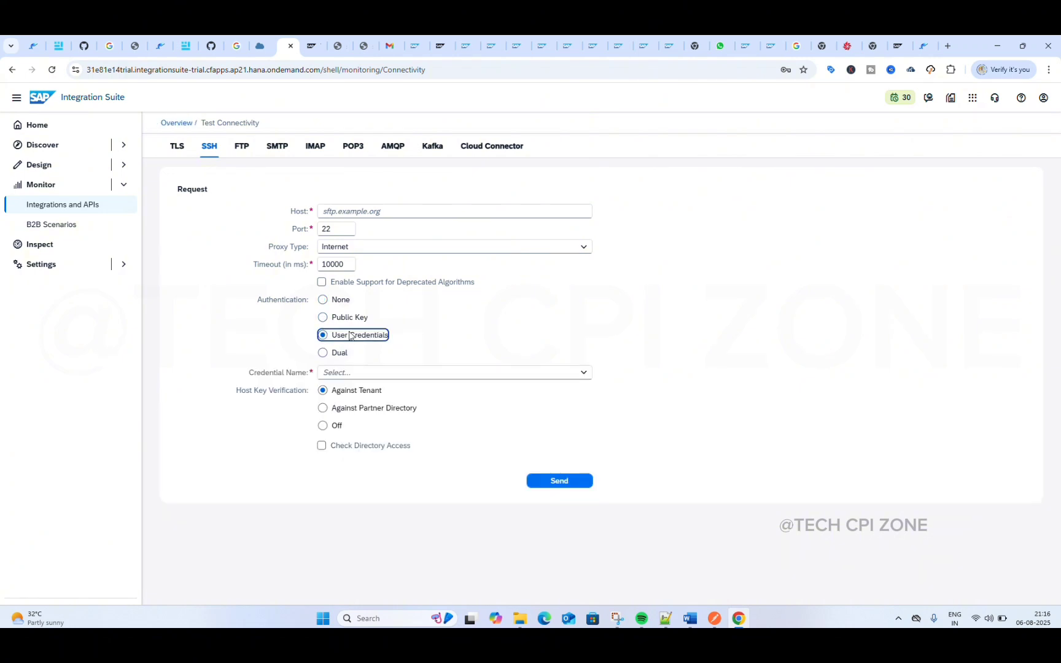
{"action": "left_click", "coordinate": [585, 375]}
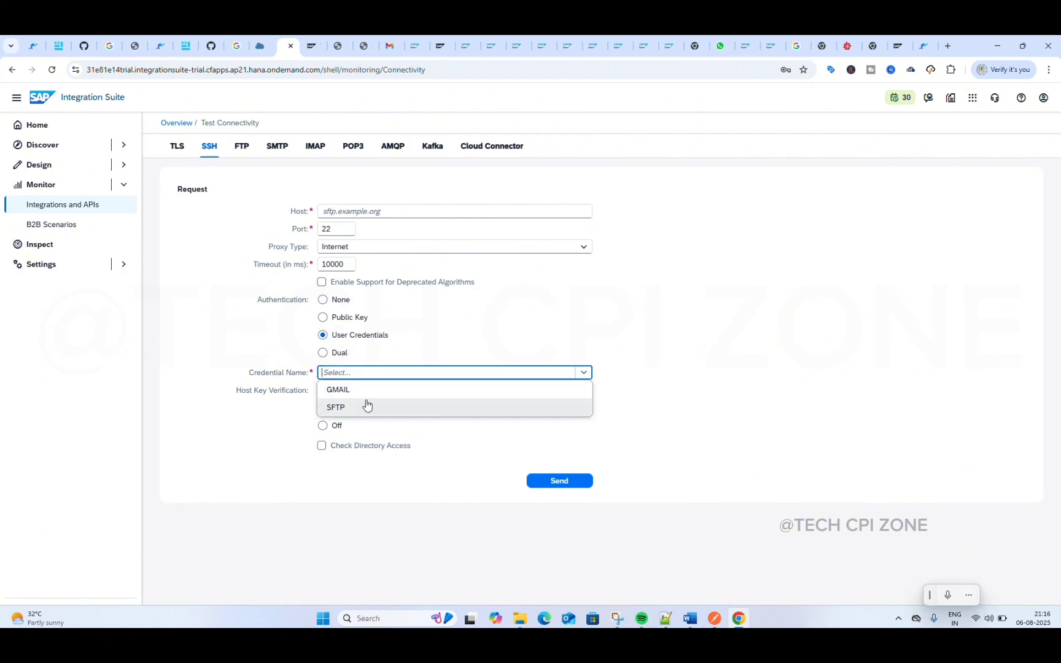
{"action": "left_click", "coordinate": [368, 212]}
{"action": "key", "text": "ctrl+v"}
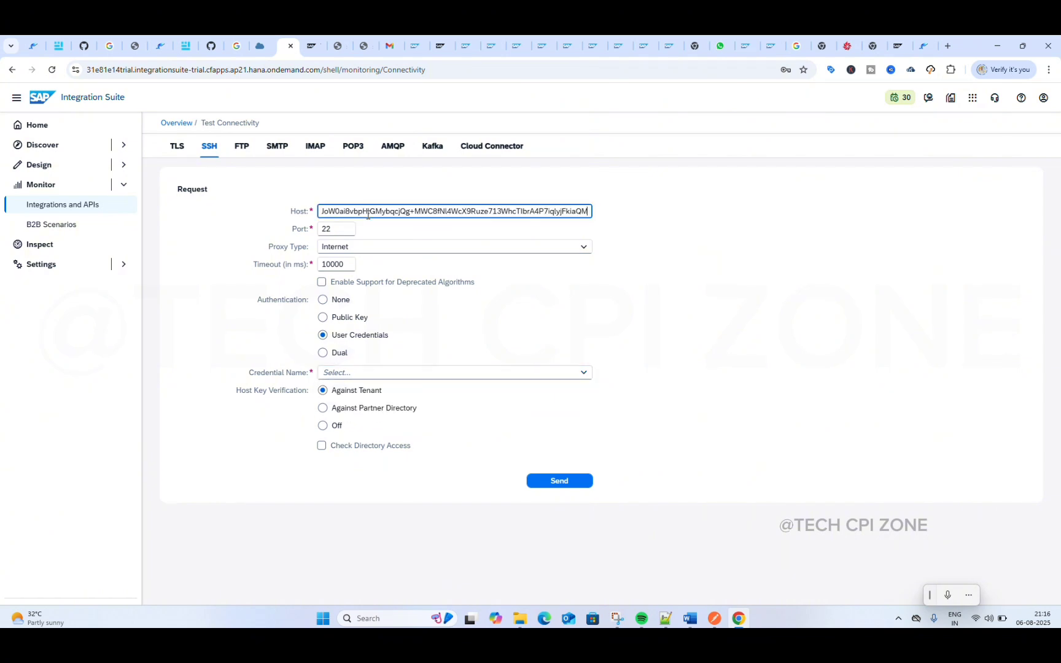
{"action": "key", "text": "ctrl+a"}
{"action": "key", "text": "BackSpace"}
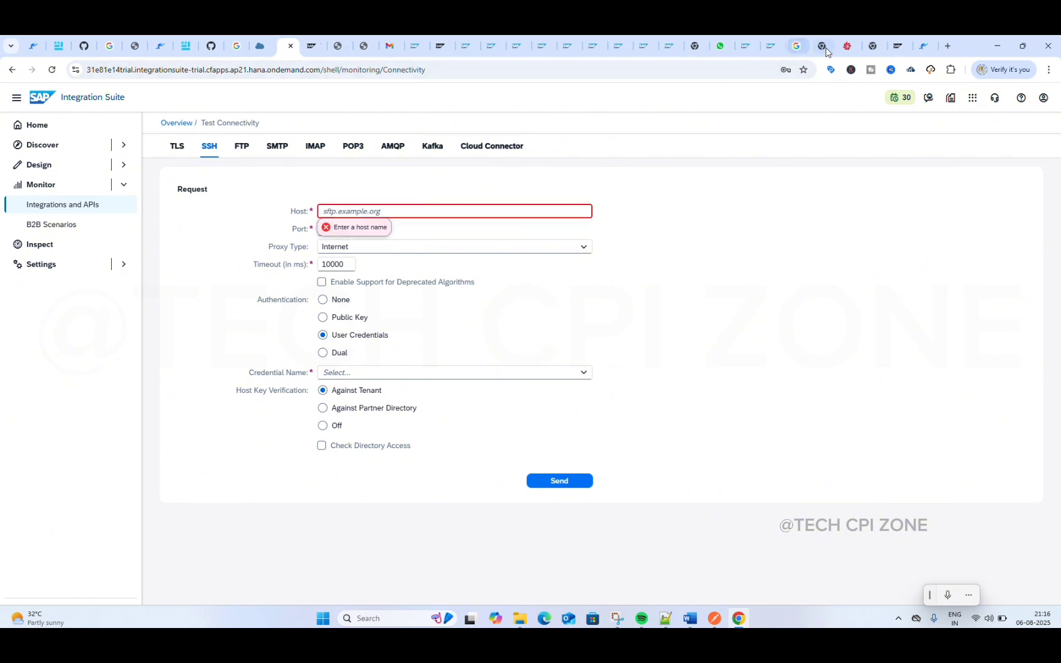
Step: Copy the host name techcpi.files.com from the Files.com site address into the SSH test's host
{"action": "left_click", "coordinate": [851, 47]}
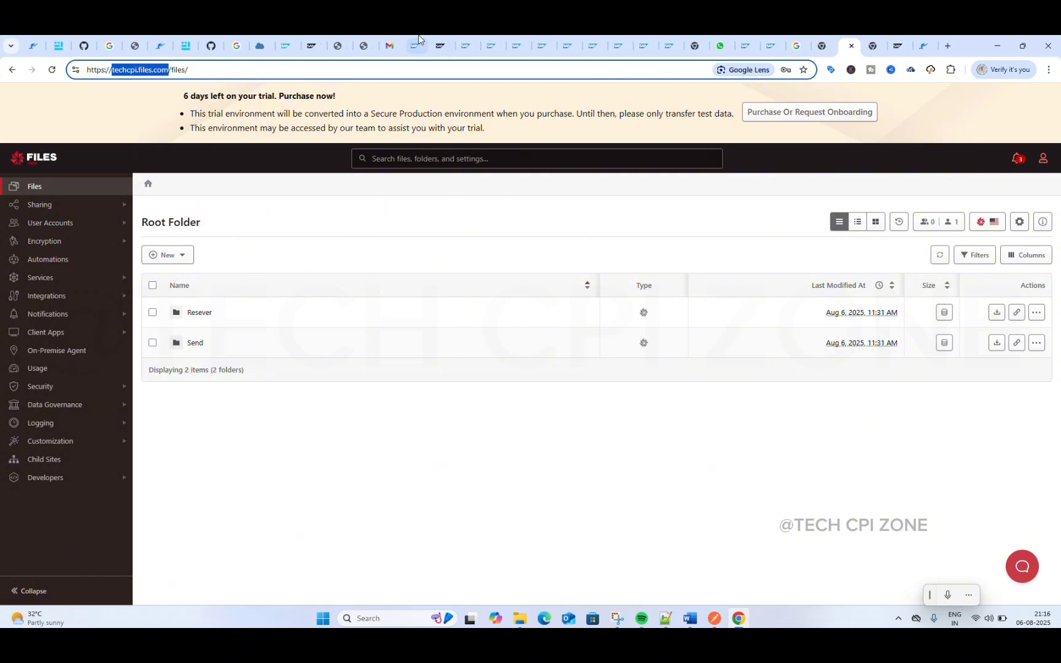
{"action": "left_click", "coordinate": [288, 46]}
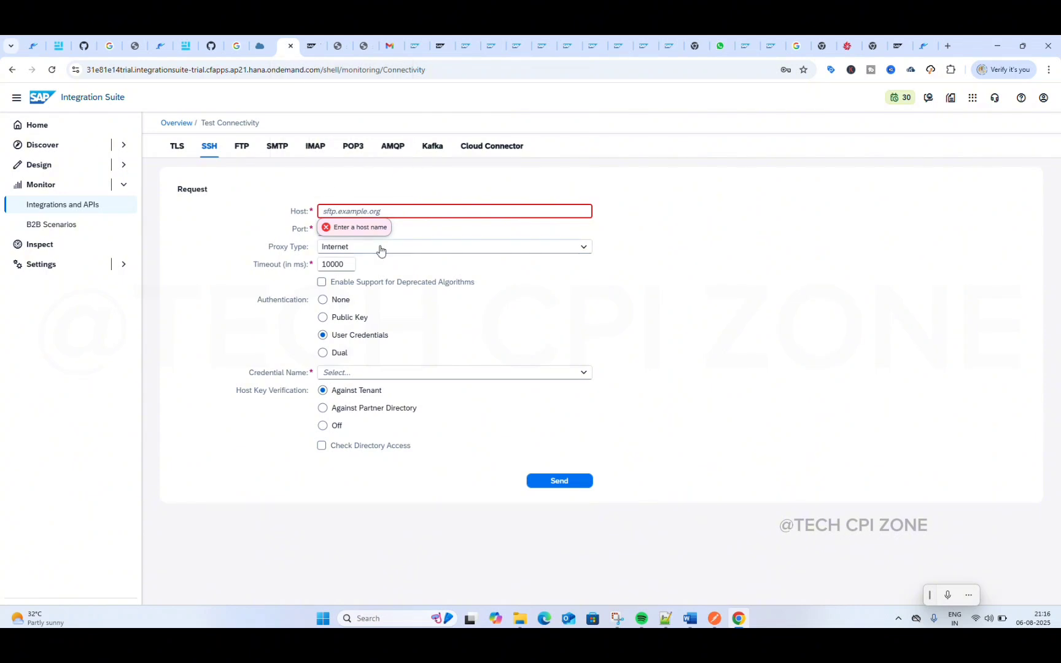
{"action": "type", "text": "techcpi.files.com"}
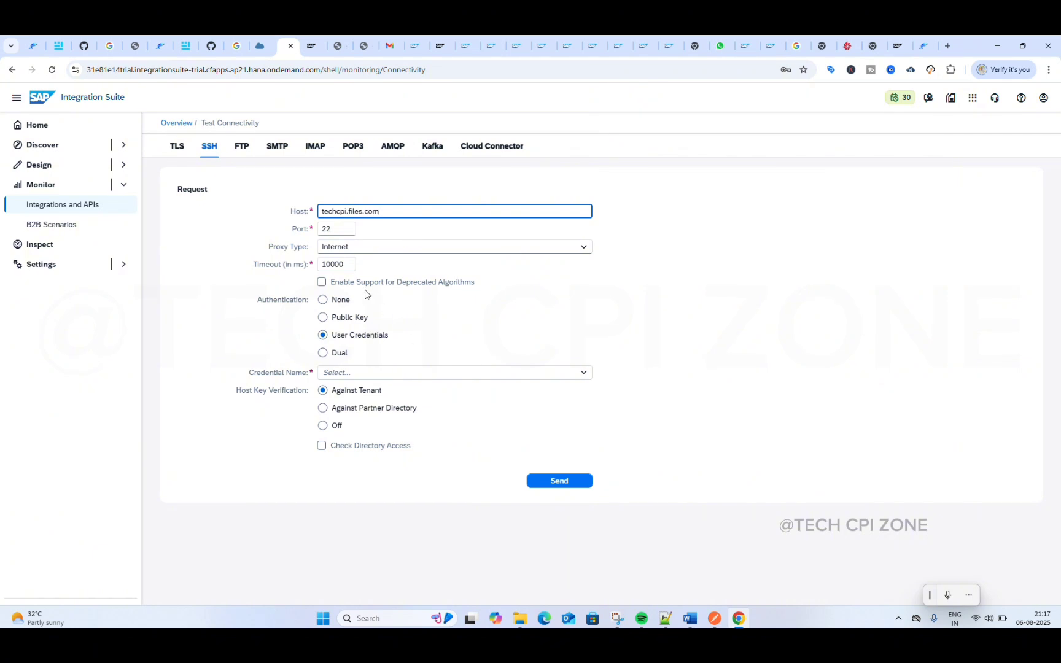
Step: Select the SFTP credential and run the SSH connectivity test with host key verification against the tenant
{"action": "left_click", "coordinate": [582, 373]}
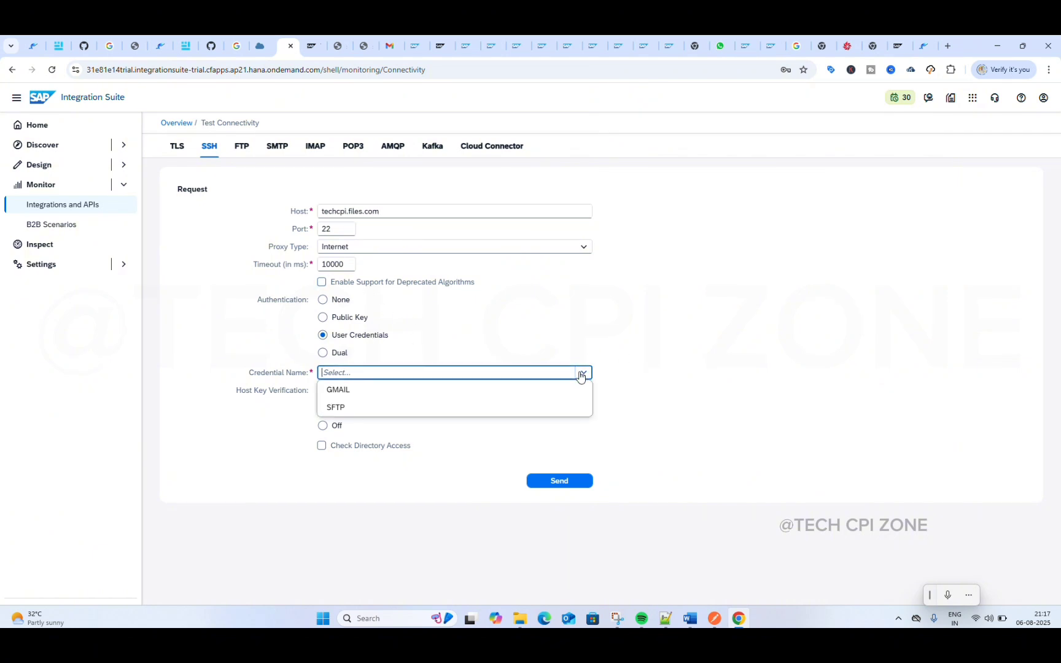
{"action": "left_click", "coordinate": [396, 408]}
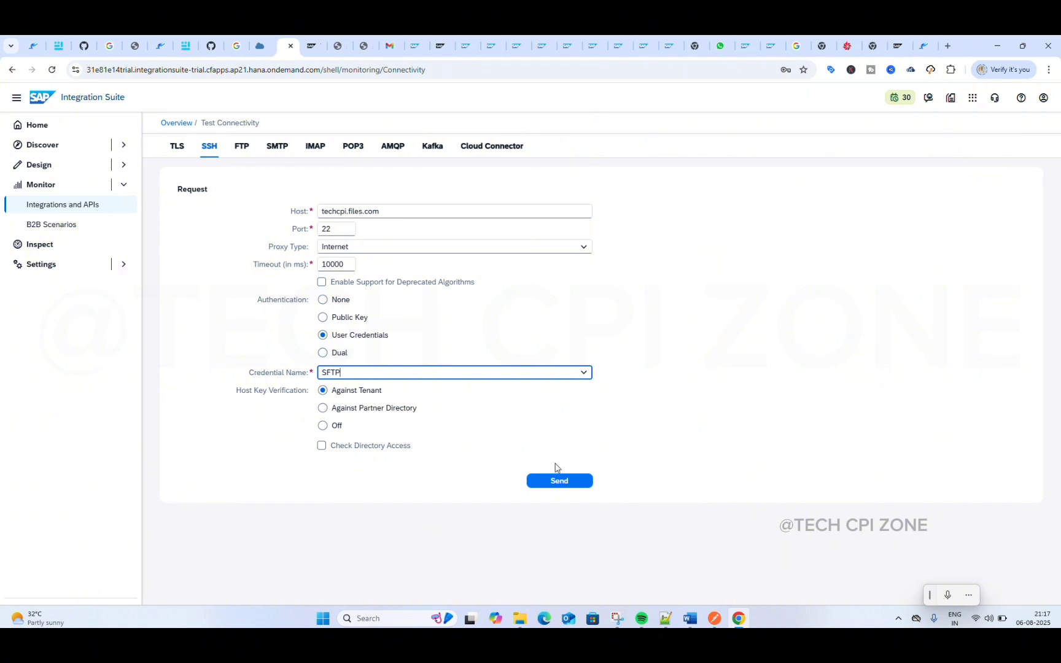
{"action": "left_click", "coordinate": [559, 482]}
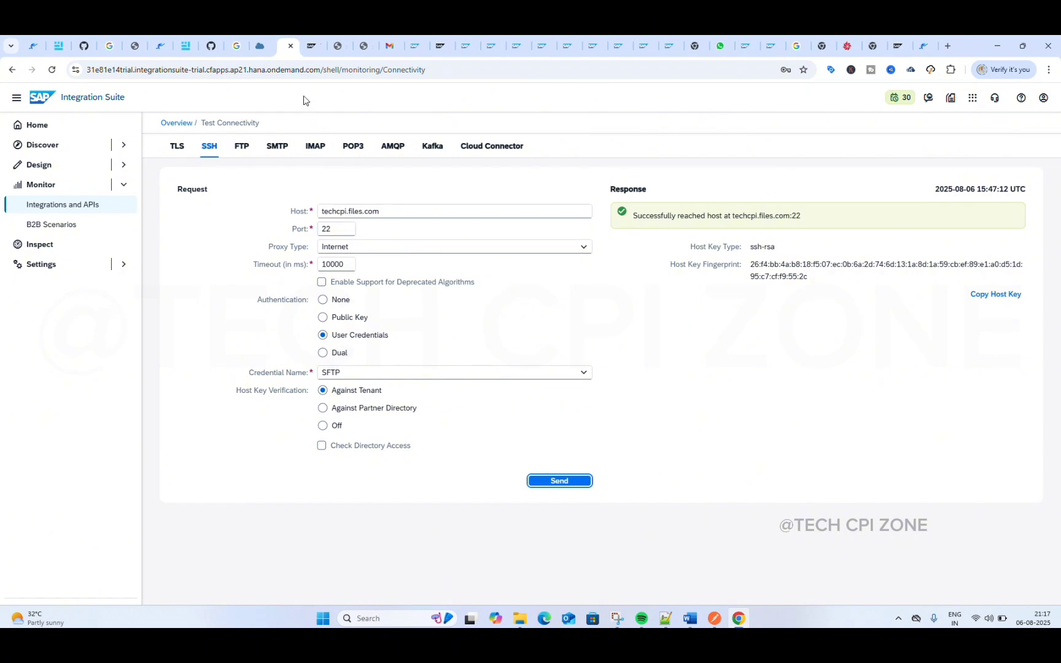
Step: Open the SFTP S R integration flow from the SFTP S R package in the design area and put it in edit mode
{"action": "left_click", "coordinate": [174, 124]}
{"action": "left_click", "coordinate": [74, 167]}
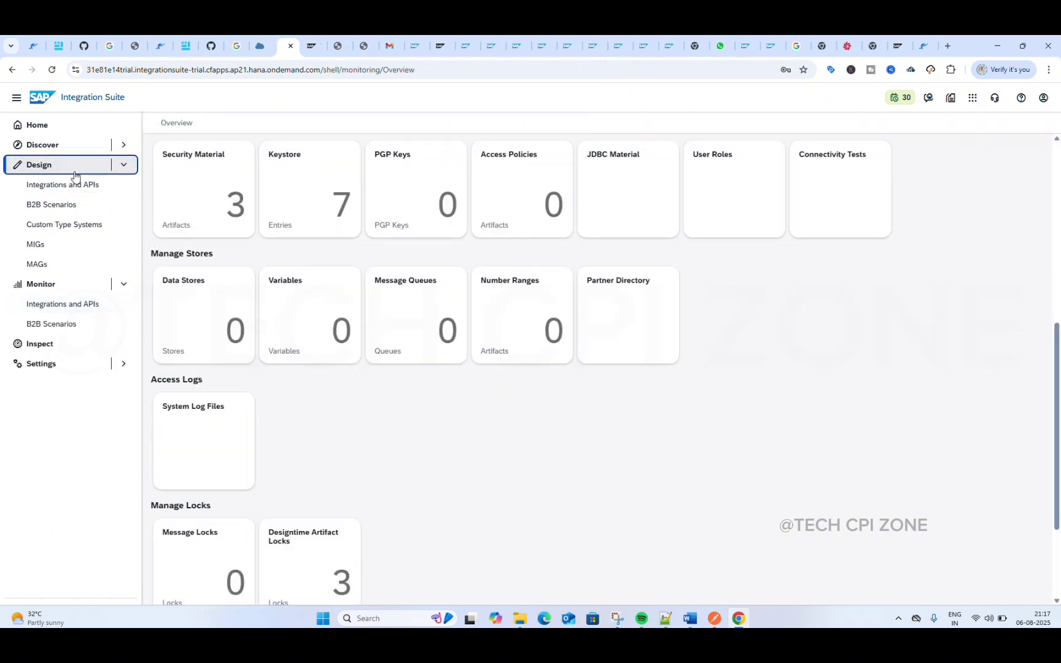
{"action": "left_click", "coordinate": [72, 191]}
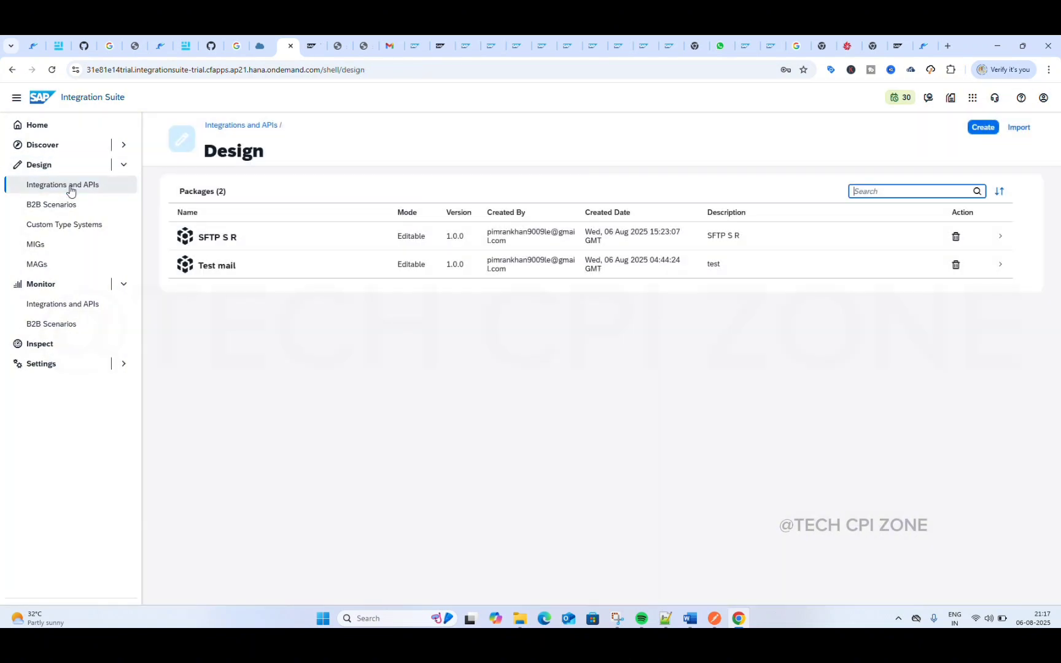
{"action": "left_click", "coordinate": [233, 244]}
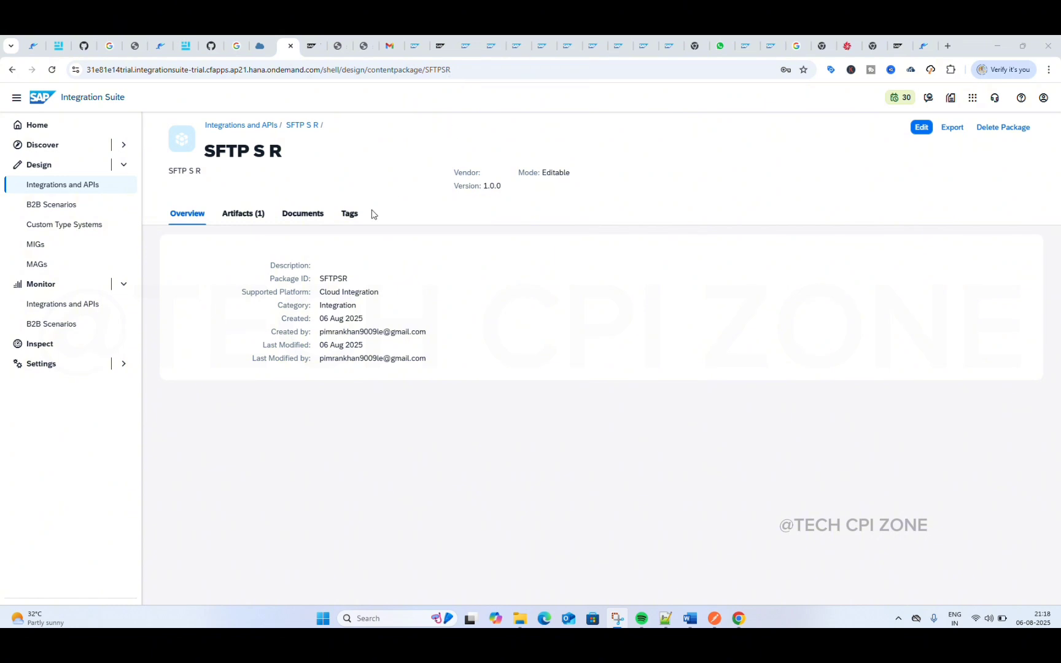
{"action": "left_click", "coordinate": [256, 210]}
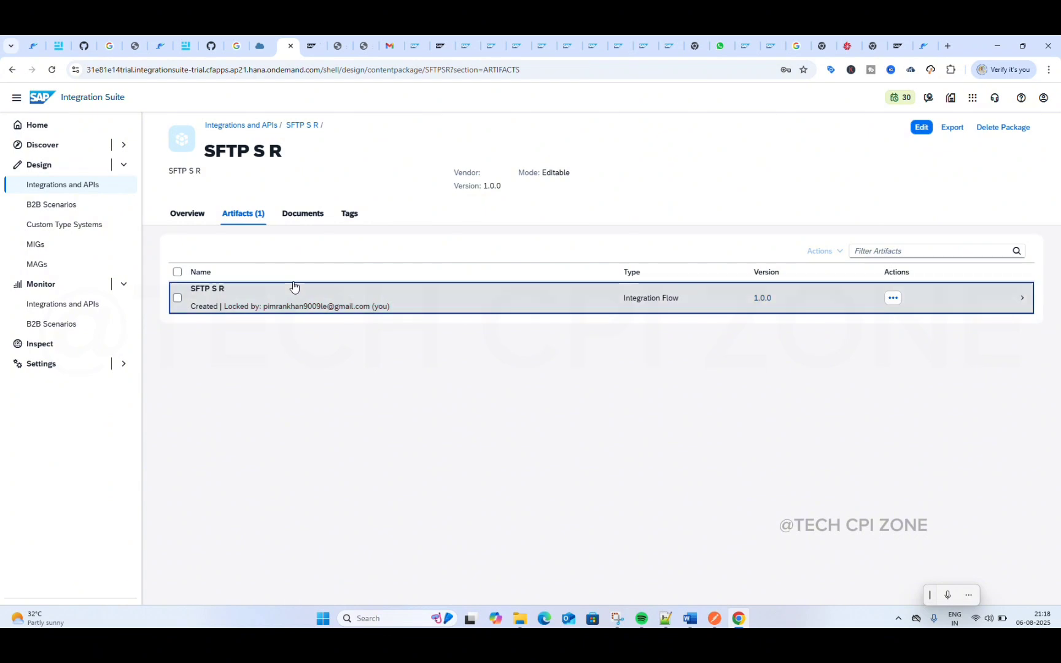
{"action": "left_click", "coordinate": [293, 284]}
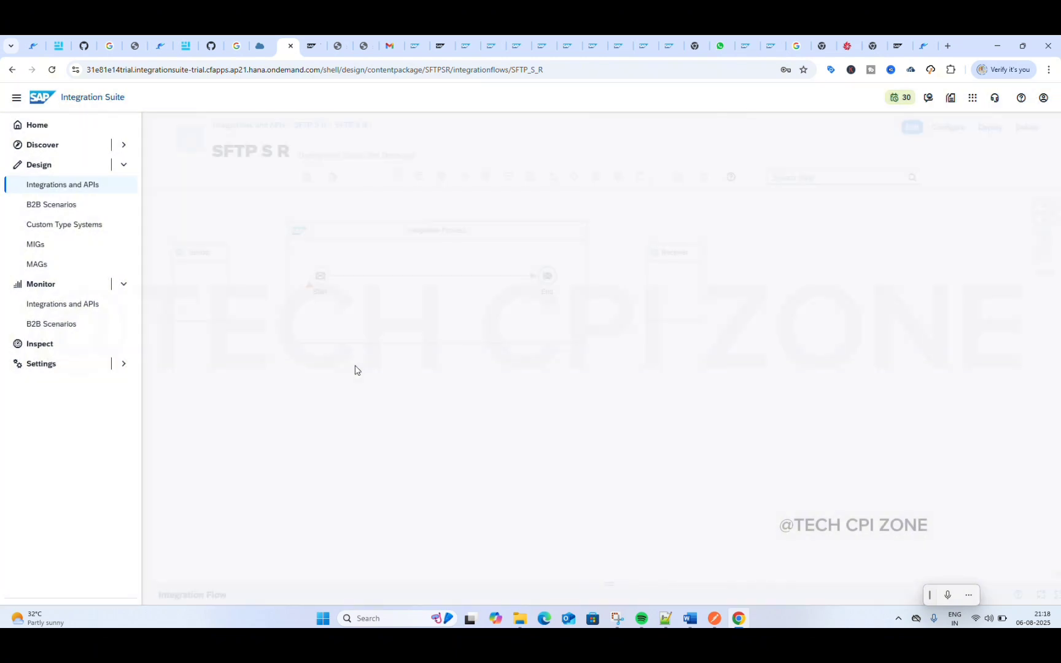
{"action": "left_click_drag", "start_coordinate": [393, 401], "coordinate": [510, 421]}
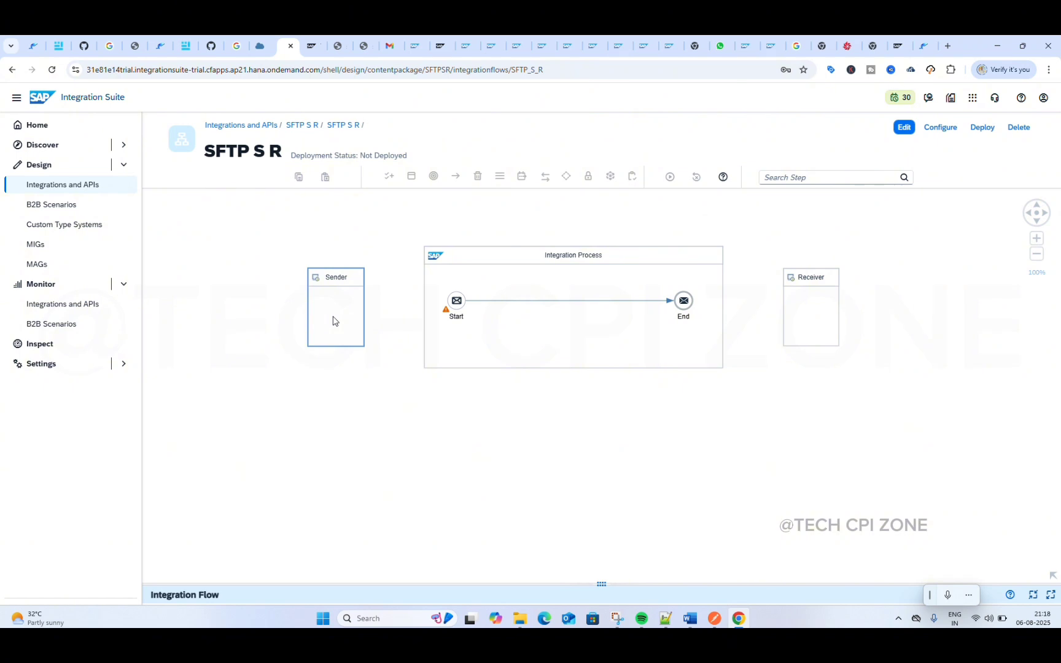
{"action": "left_click", "coordinate": [908, 131]}
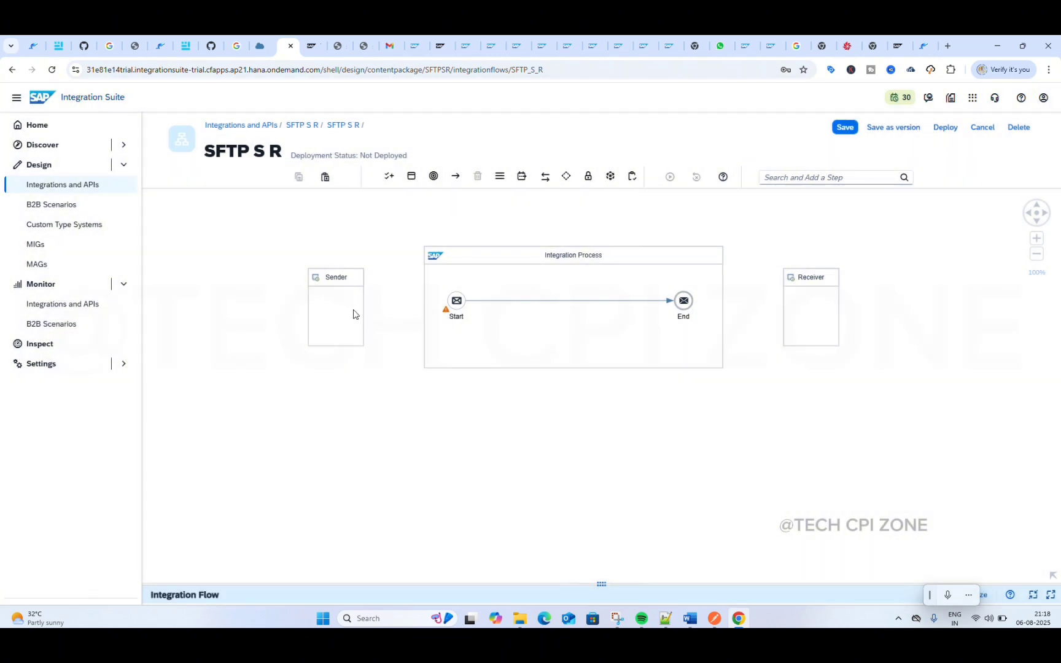
Step: Connect the Sender to the Start event with an SFTP adapter channel
{"action": "left_click", "coordinate": [360, 313]}
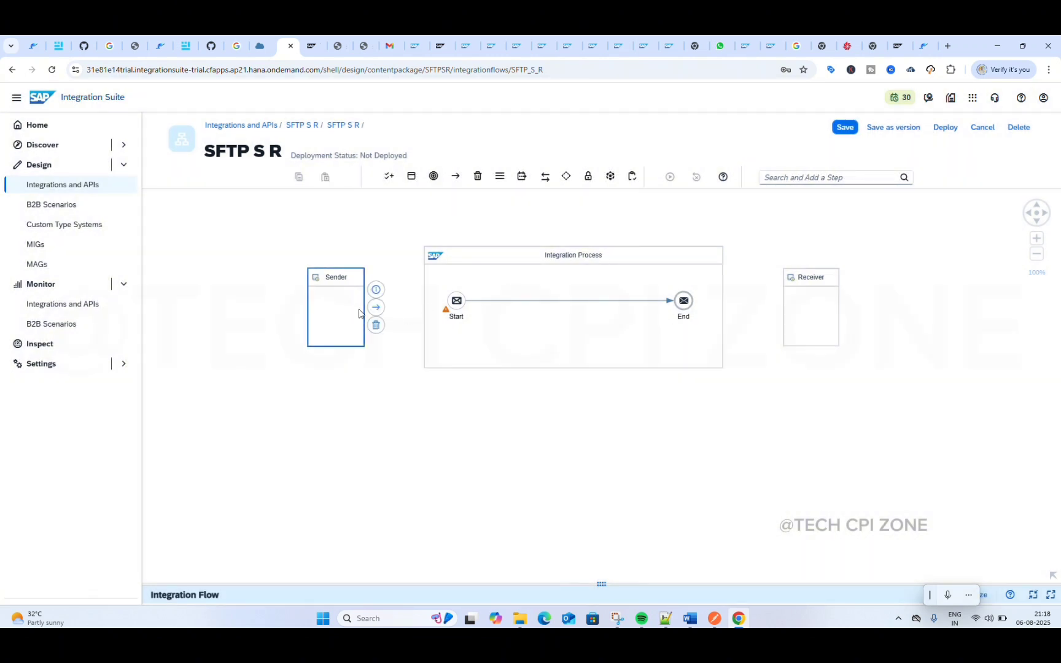
{"action": "left_click_drag", "start_coordinate": [376, 307], "coordinate": [460, 304]}
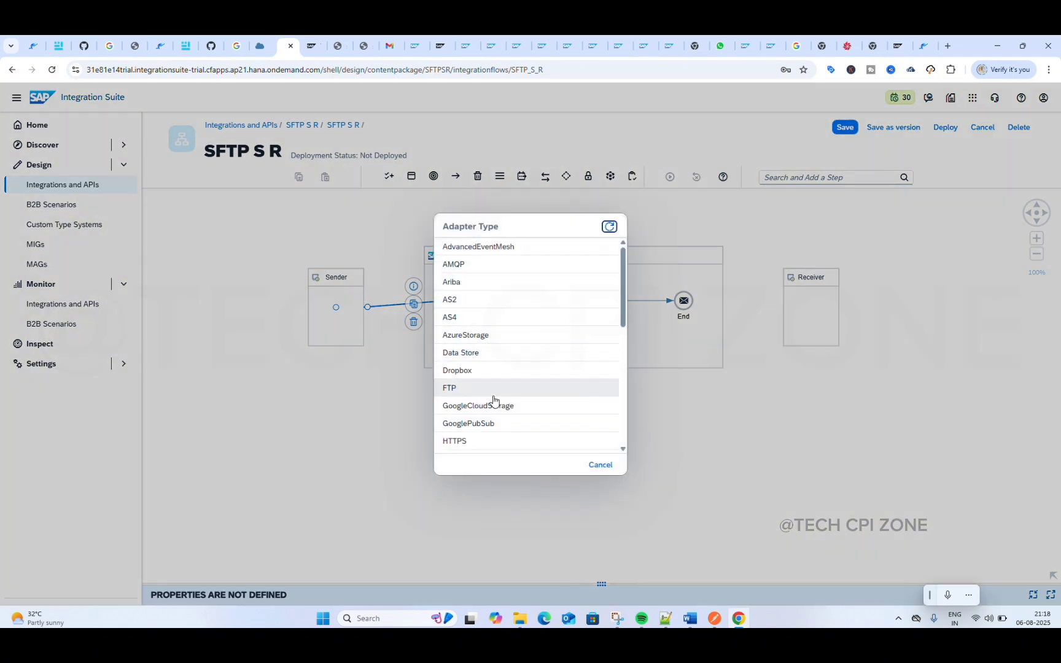
{"action": "scroll", "coordinate": [494, 401], "scroll_direction": "down", "scroll_amount": 3}
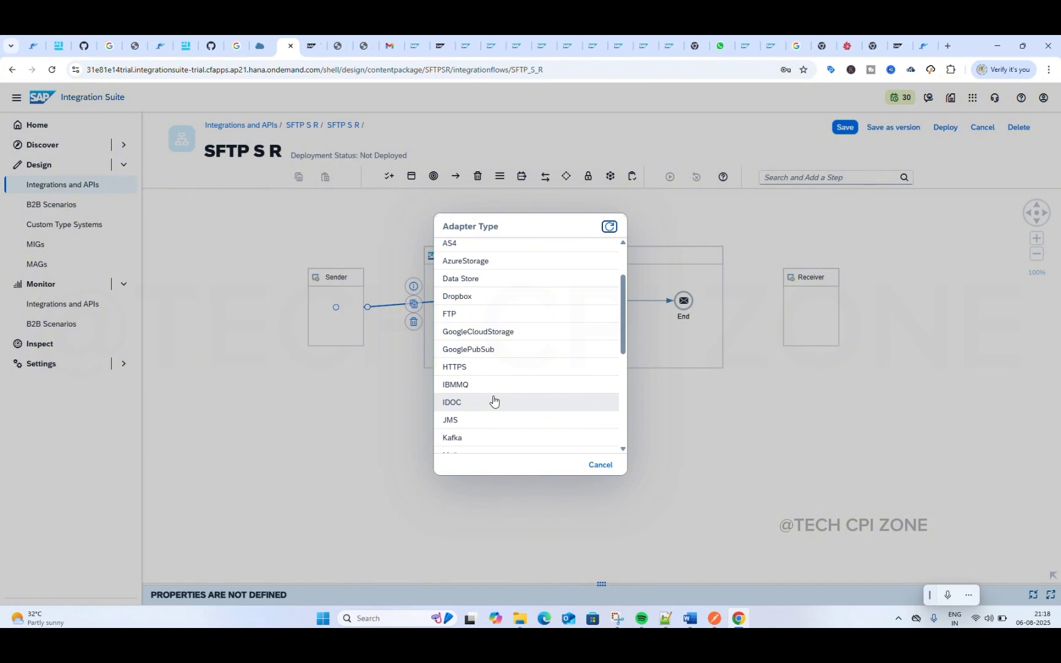
{"action": "scroll", "coordinate": [494, 401], "scroll_direction": "down", "scroll_amount": 3}
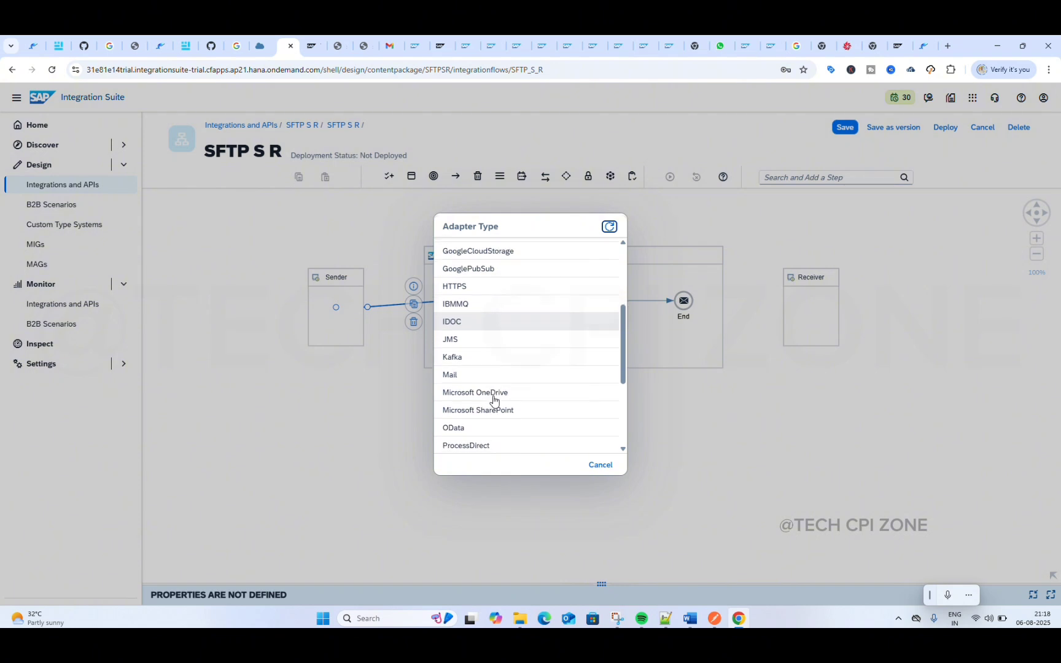
{"action": "scroll", "coordinate": [494, 401], "scroll_direction": "down", "scroll_amount": 4}
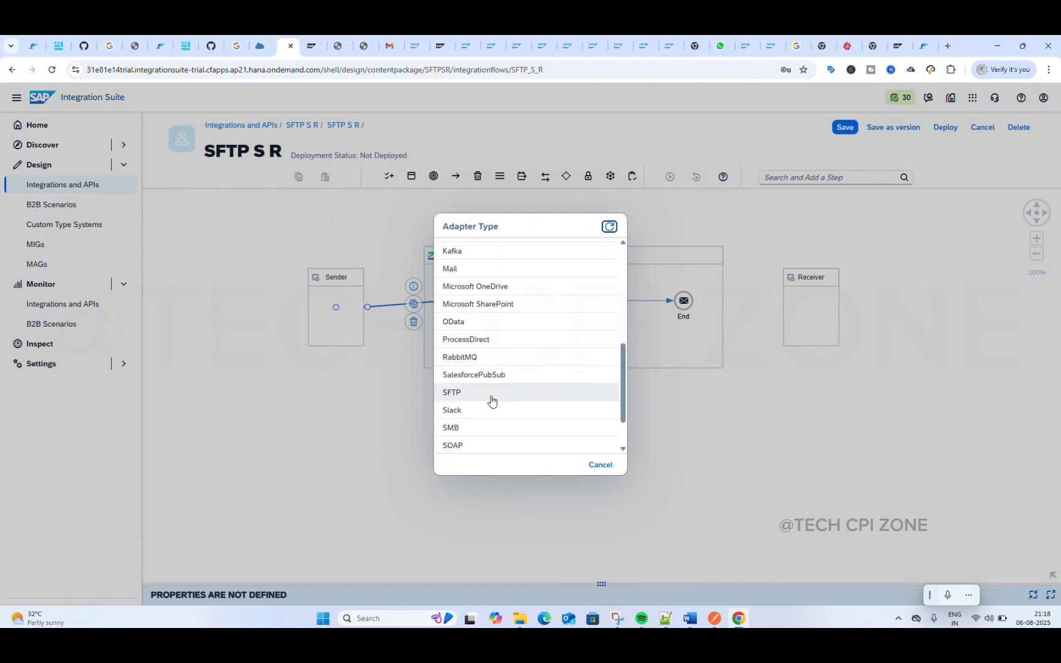
{"action": "left_click", "coordinate": [472, 397]}
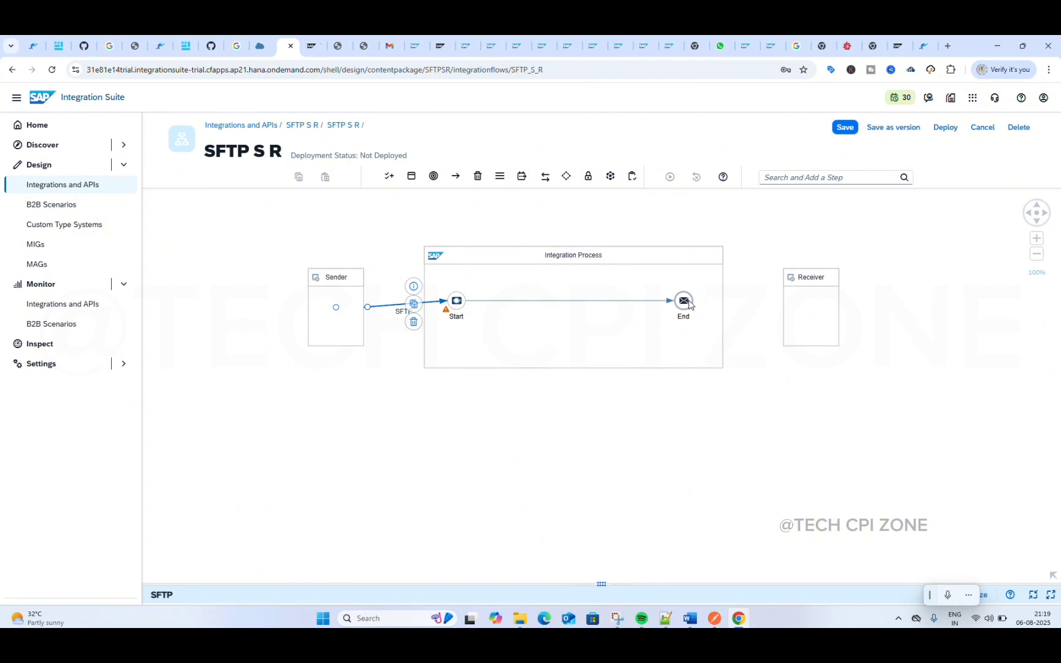
Step: Connect the End event to the Receiver with an SFTP adapter channel
{"action": "left_click", "coordinate": [765, 323]}
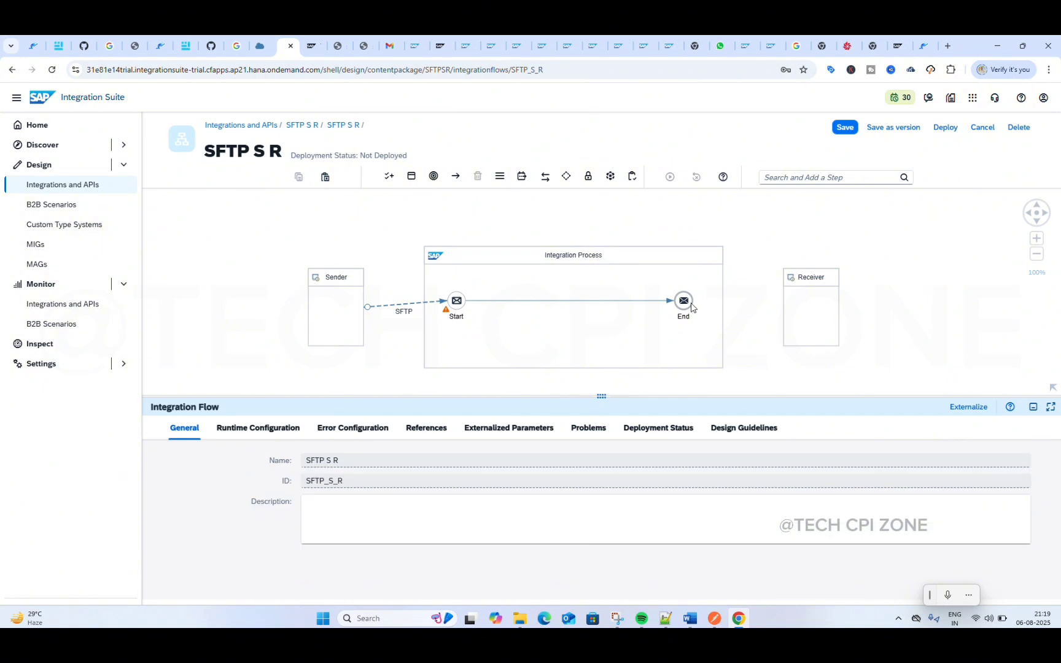
{"action": "left_click", "coordinate": [691, 306]}
{"action": "left_click_drag", "start_coordinate": [705, 283], "coordinate": [808, 302]}
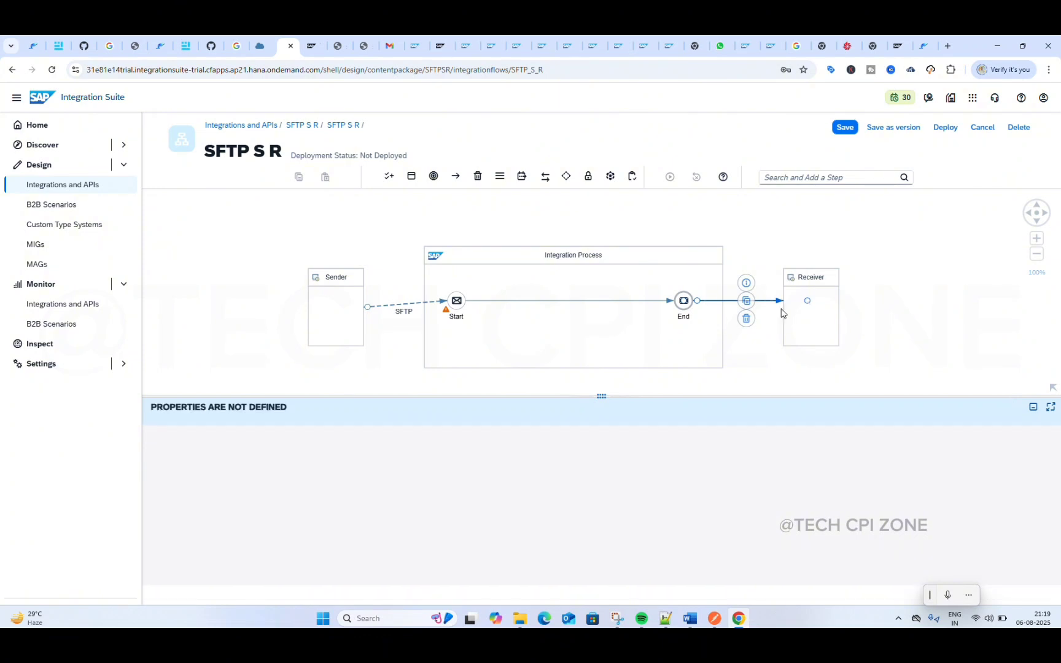
{"action": "scroll", "coordinate": [494, 372], "scroll_direction": "down", "scroll_amount": 5}
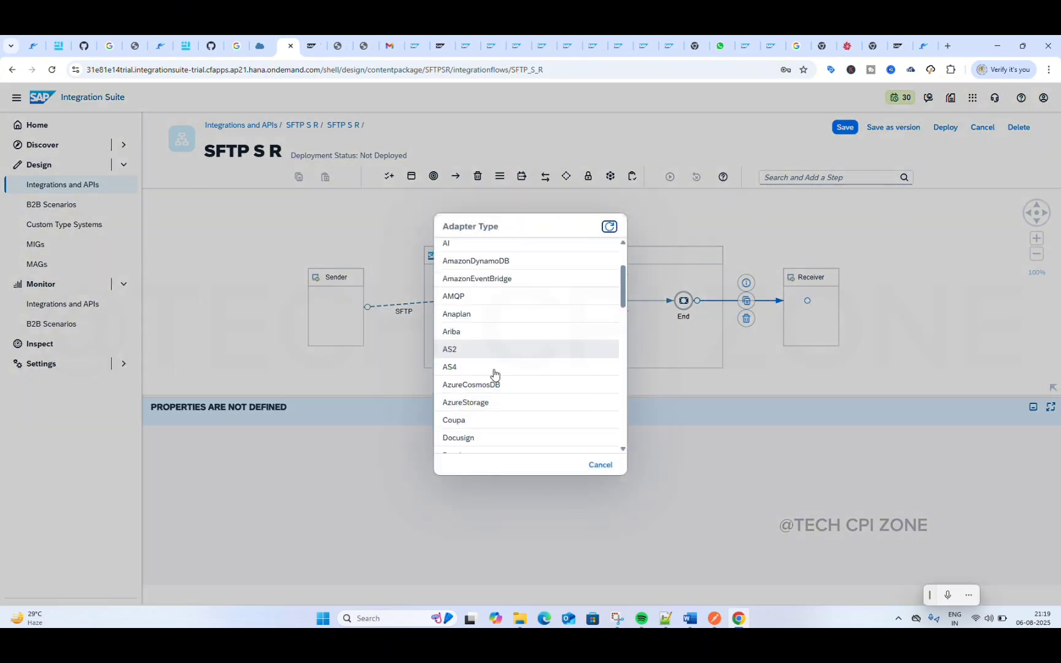
{"action": "scroll", "coordinate": [494, 373], "scroll_direction": "down", "scroll_amount": 4}
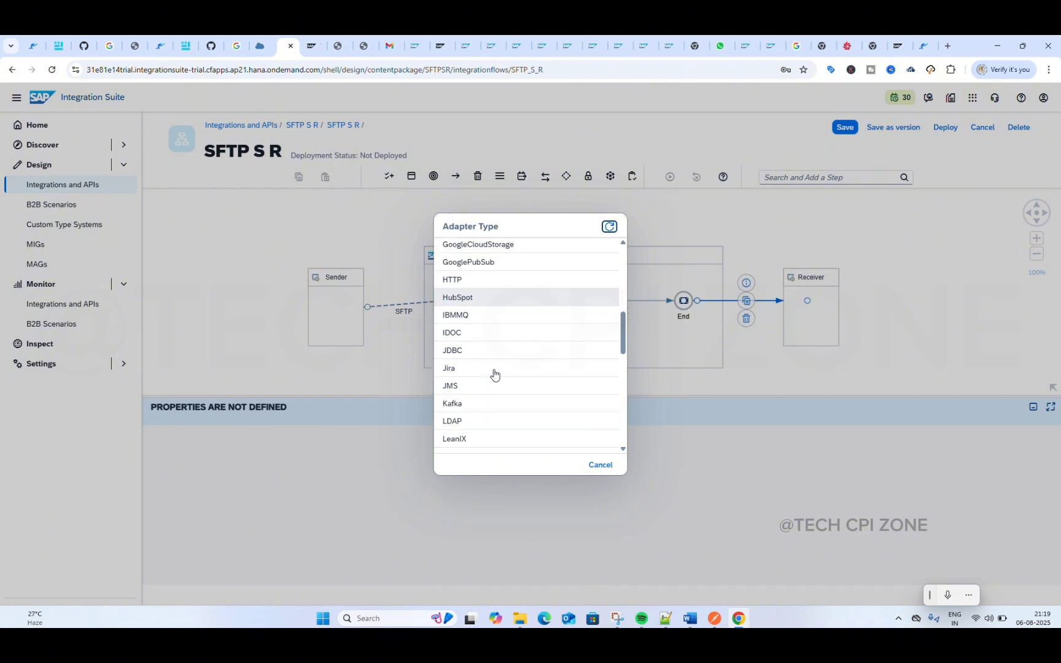
{"action": "scroll", "coordinate": [494, 373], "scroll_direction": "down", "scroll_amount": 5}
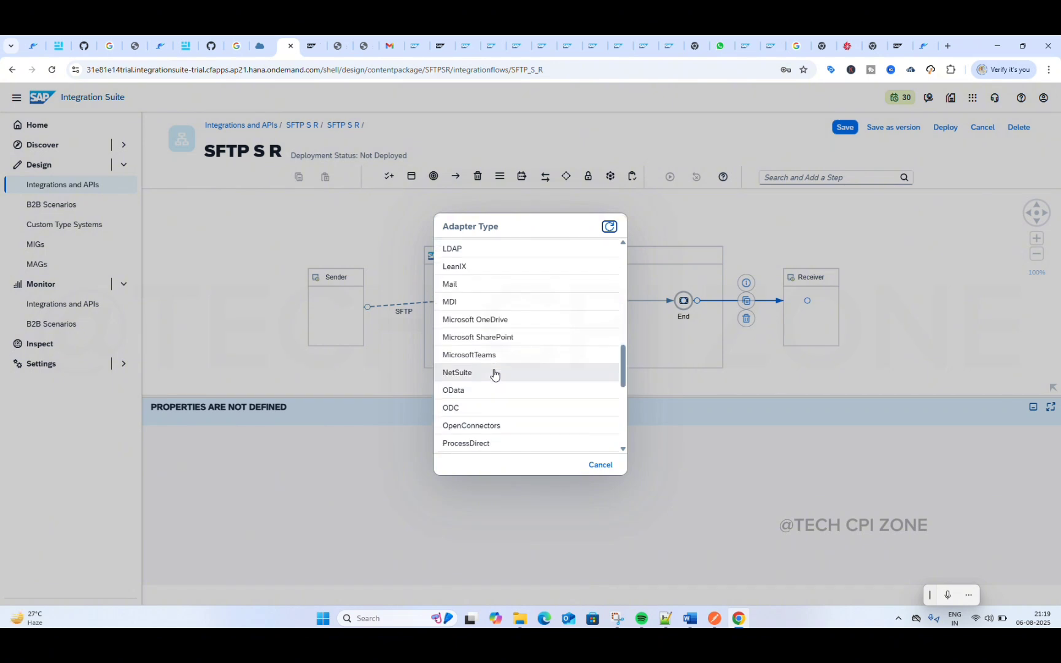
{"action": "scroll", "coordinate": [494, 373], "scroll_direction": "down", "scroll_amount": 4}
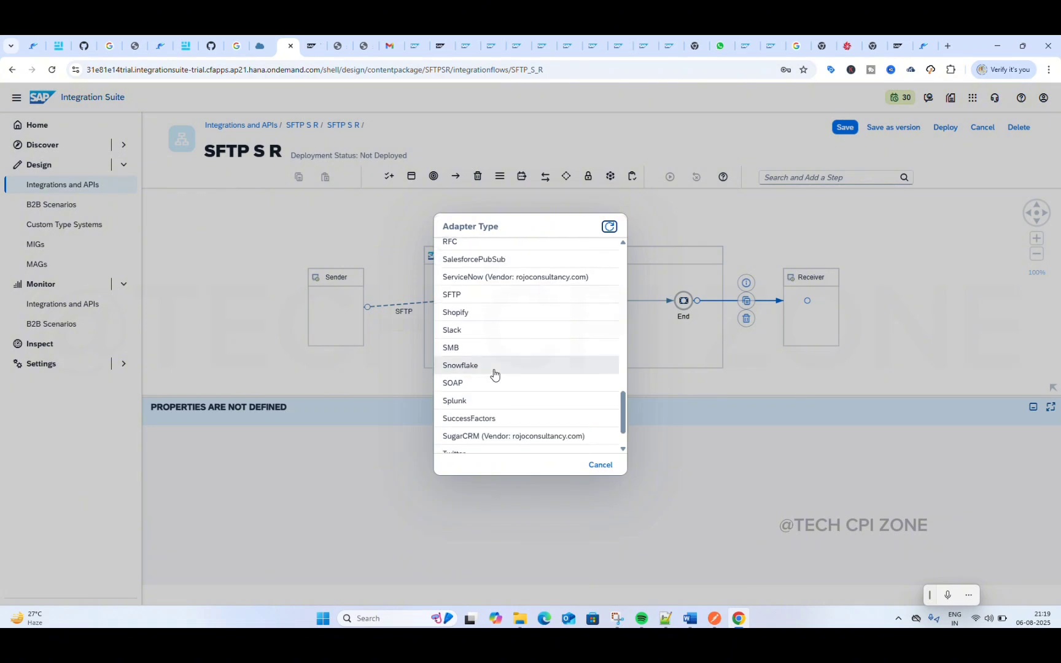
{"action": "left_click", "coordinate": [462, 297]}
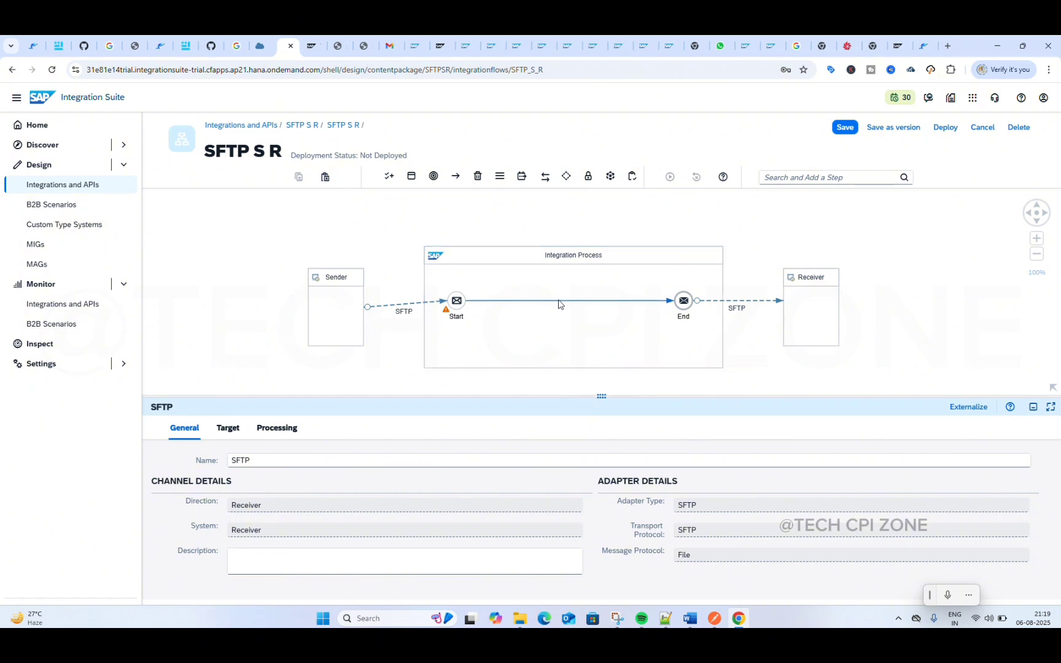
Step: Insert a Content Modifier between the Start and End events of the integration process
{"action": "left_click", "coordinate": [560, 301]}
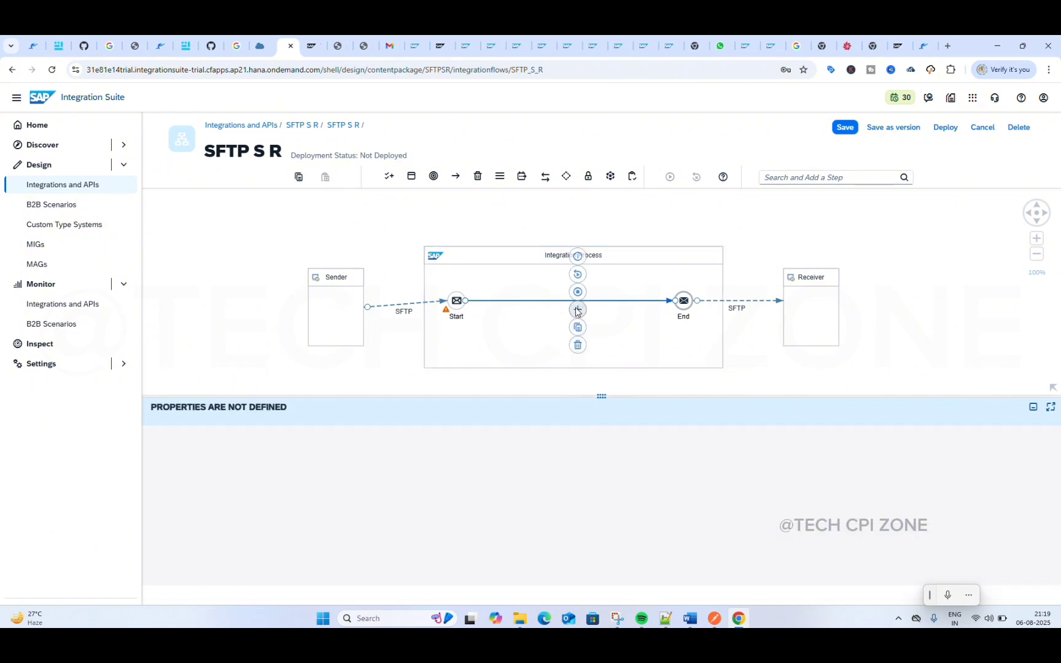
{"action": "left_click", "coordinate": [577, 308]}
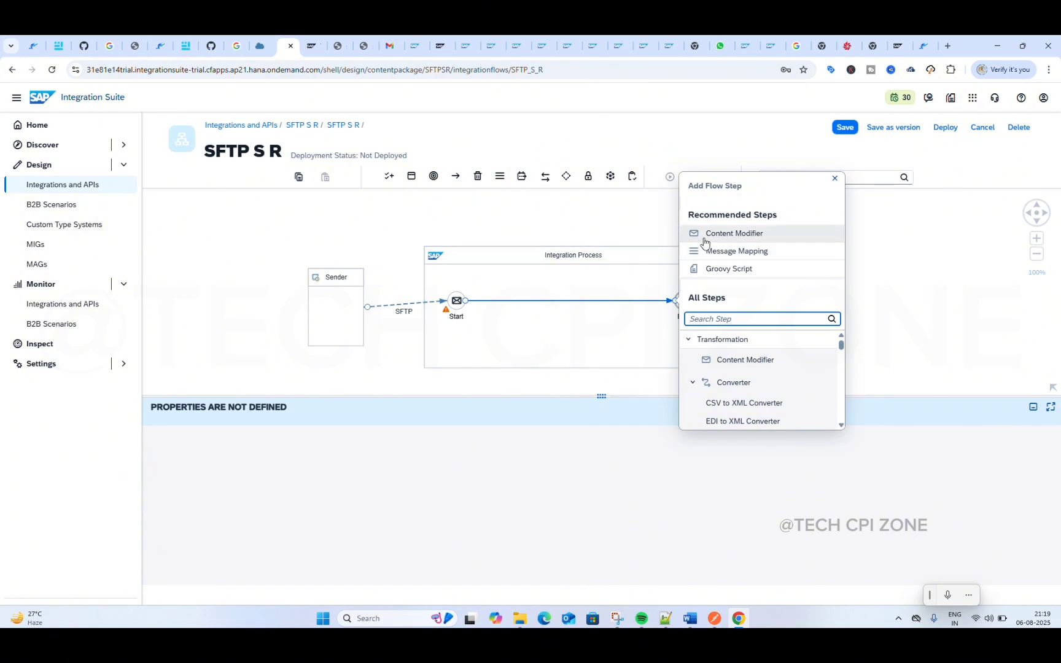
{"action": "left_click", "coordinate": [703, 237]}
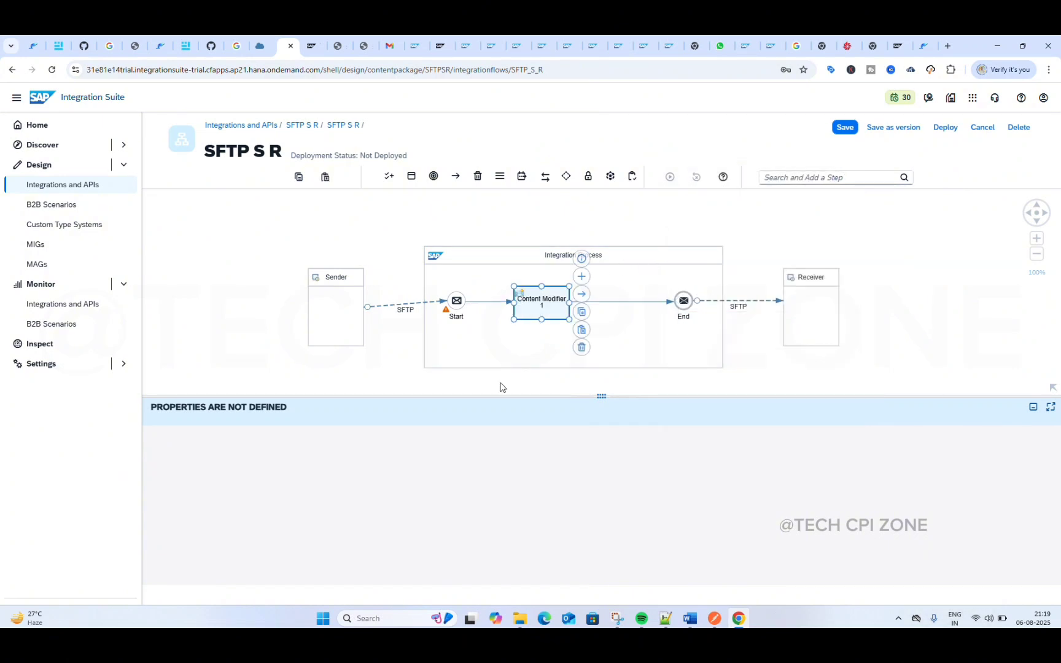
Step: Set the Content Modifier's message body to ${in.body} and save the integration flow
{"action": "left_click", "coordinate": [402, 429]}
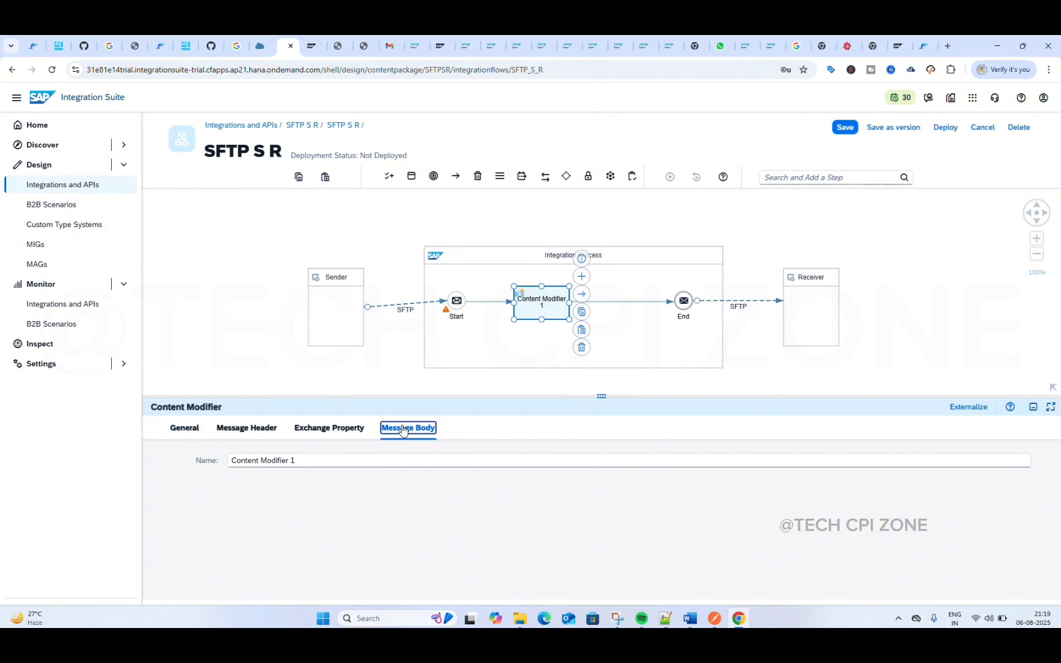
{"action": "left_click", "coordinate": [361, 494]}
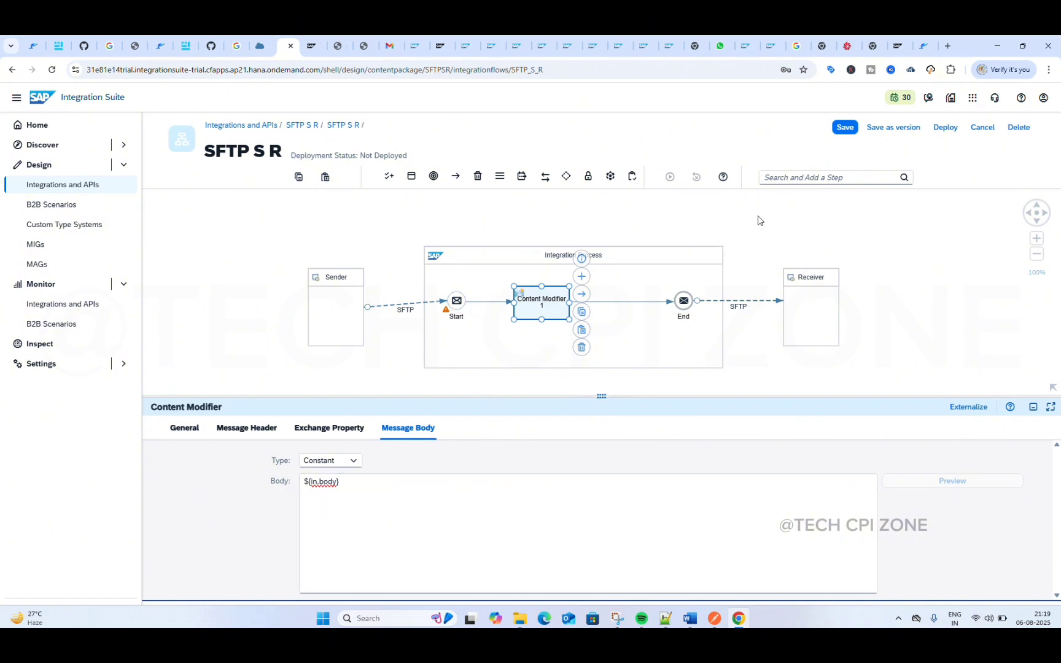
{"action": "left_click", "coordinate": [846, 127]}
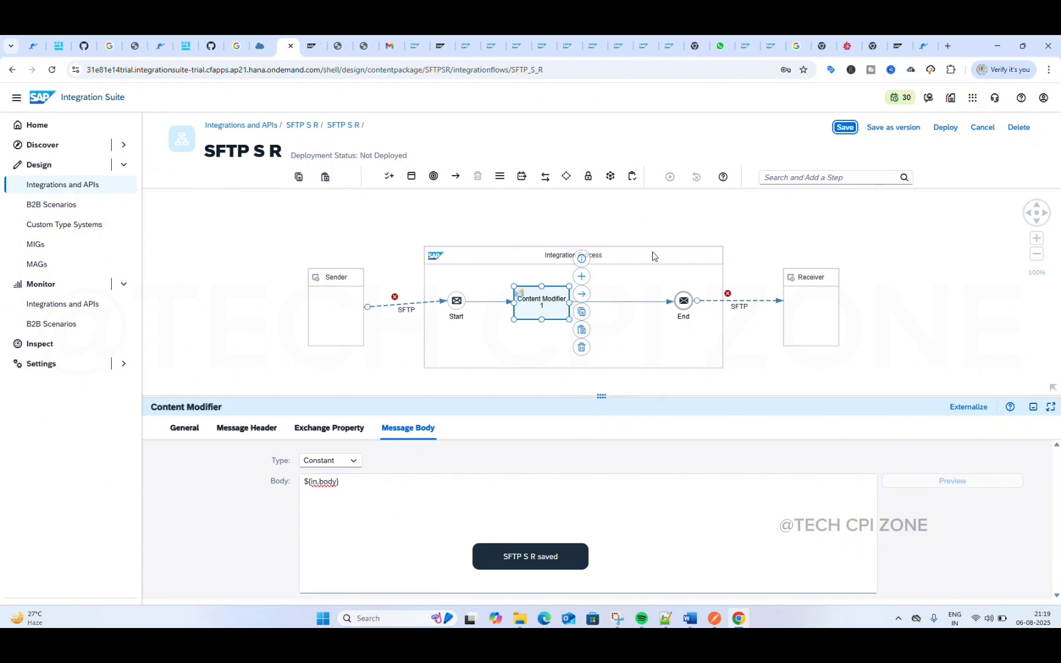
Step: Open the source settings of the sender SFTP channel and enlarge the properties area
{"action": "left_click", "coordinate": [398, 313]}
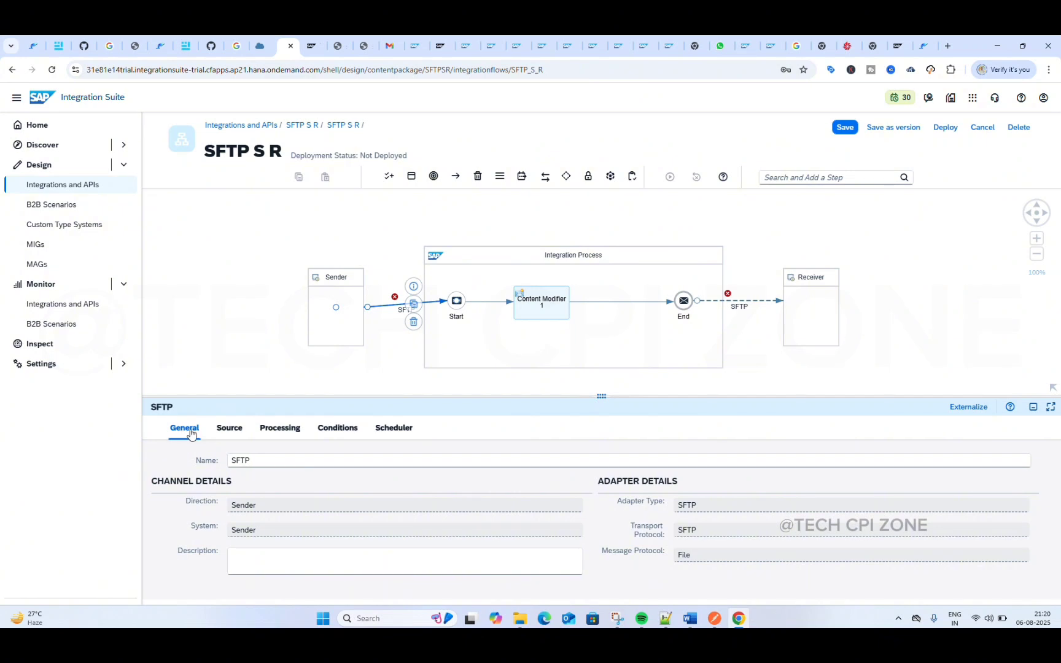
{"action": "left_click", "coordinate": [224, 432]}
{"action": "left_click", "coordinate": [334, 480]}
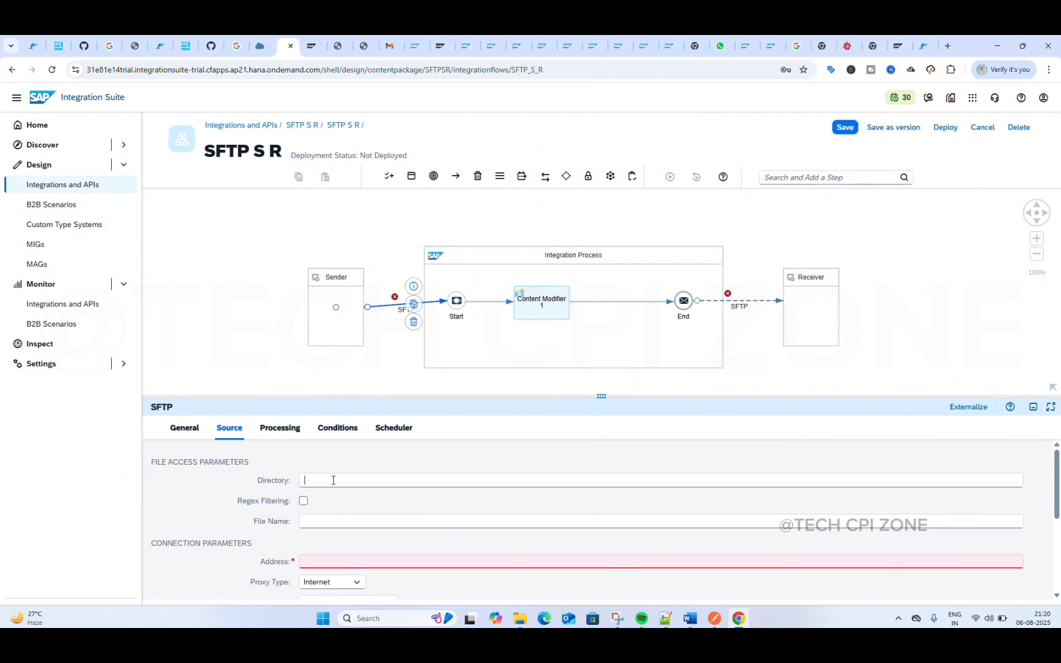
{"action": "key", "text": "super+h"}
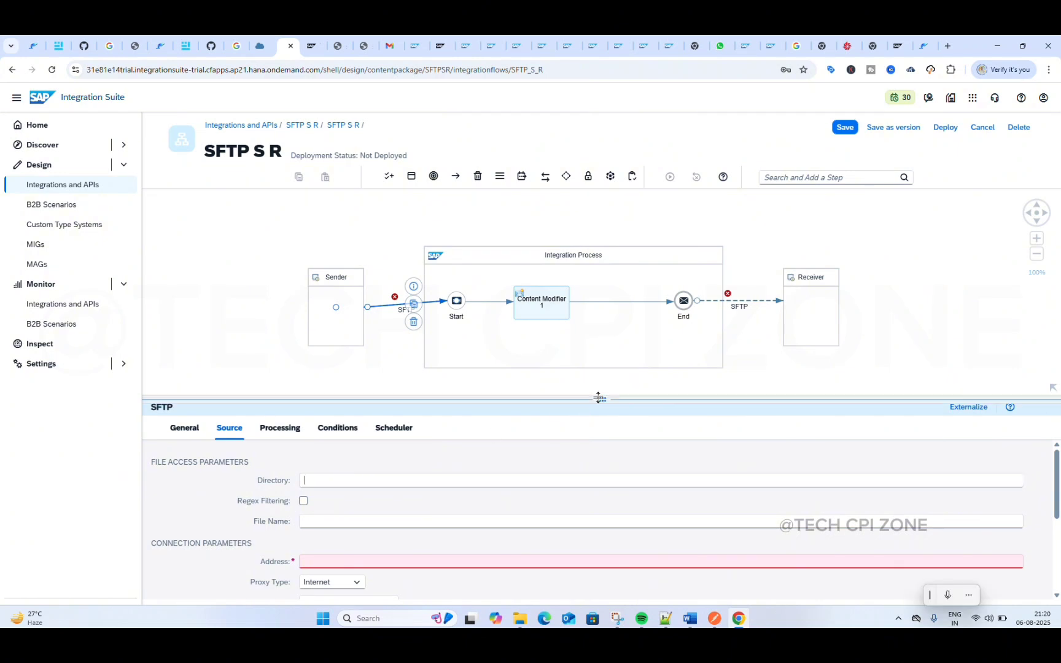
{"action": "left_click_drag", "start_coordinate": [599, 396], "coordinate": [601, 332]}
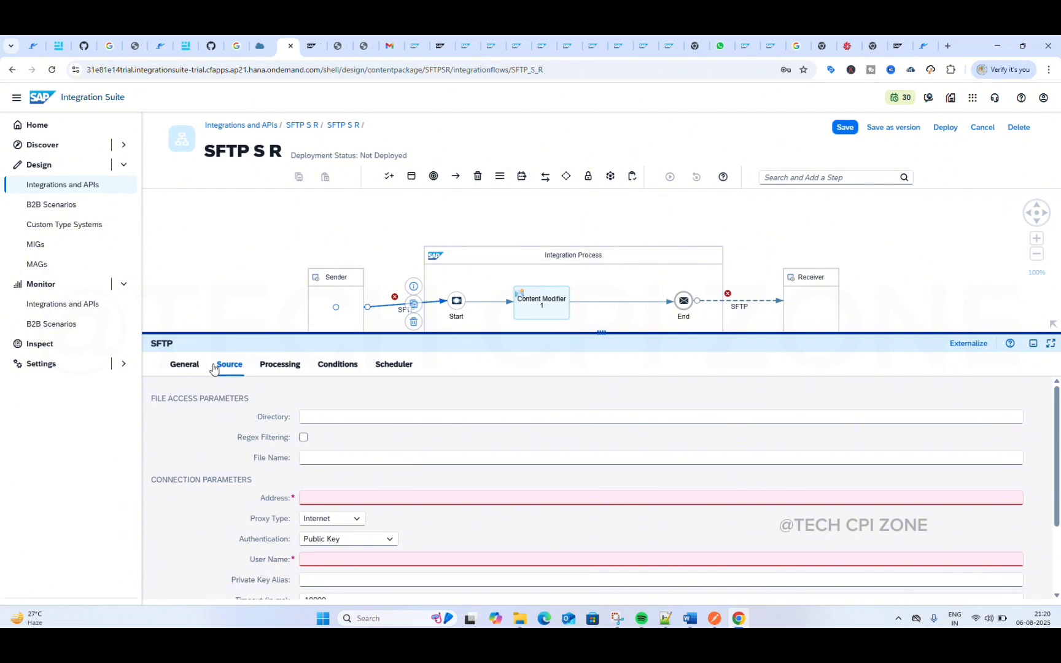
Step: Switch to Files.com, open the files folder inside Send, and copy its path
{"action": "left_click", "coordinate": [840, 50]}
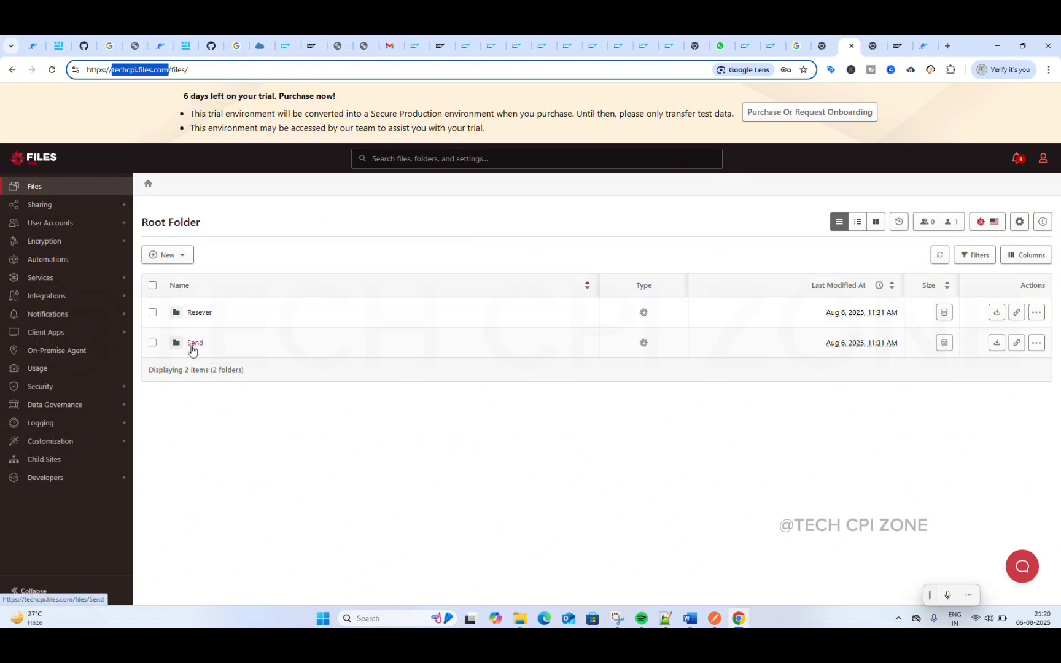
{"action": "left_click", "coordinate": [195, 344]}
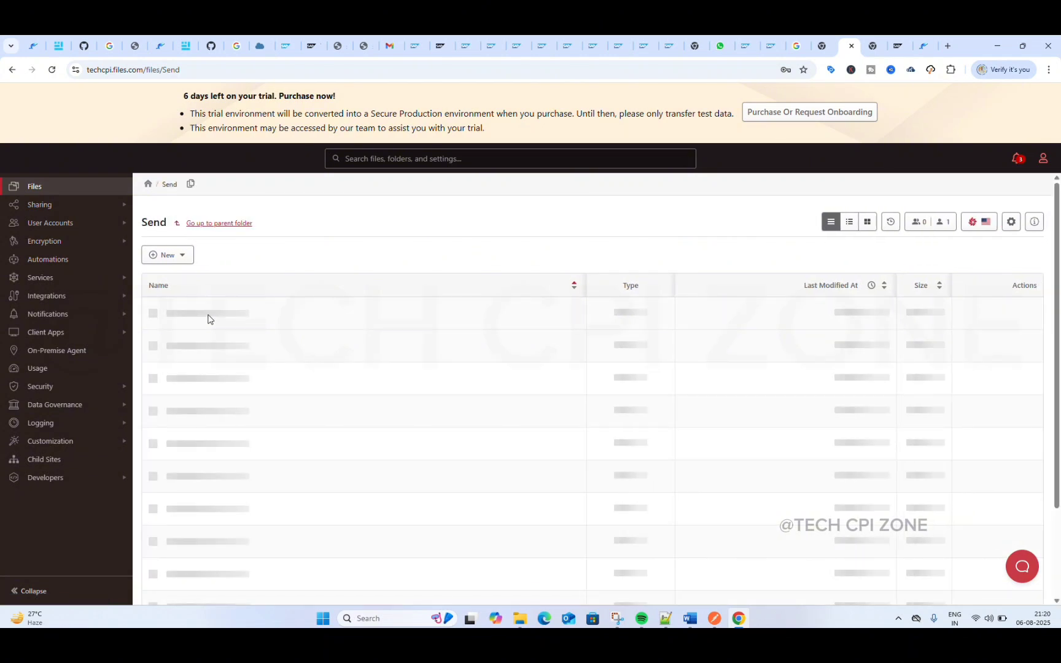
{"action": "left_click", "coordinate": [194, 314]}
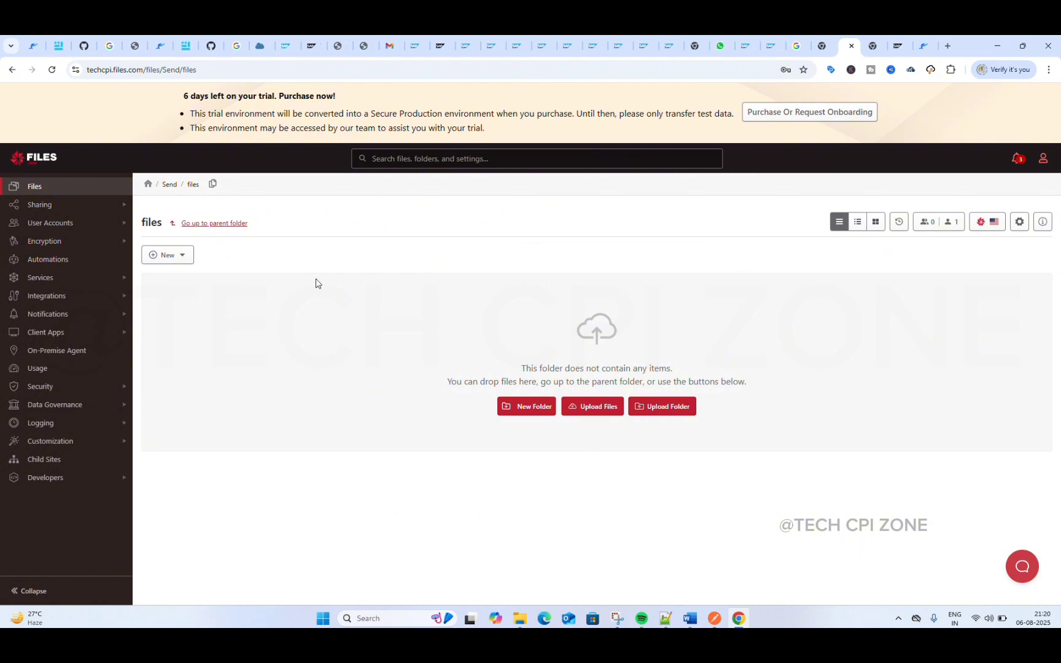
{"action": "left_click", "coordinate": [212, 184]}
{"action": "left_click", "coordinate": [212, 185]}
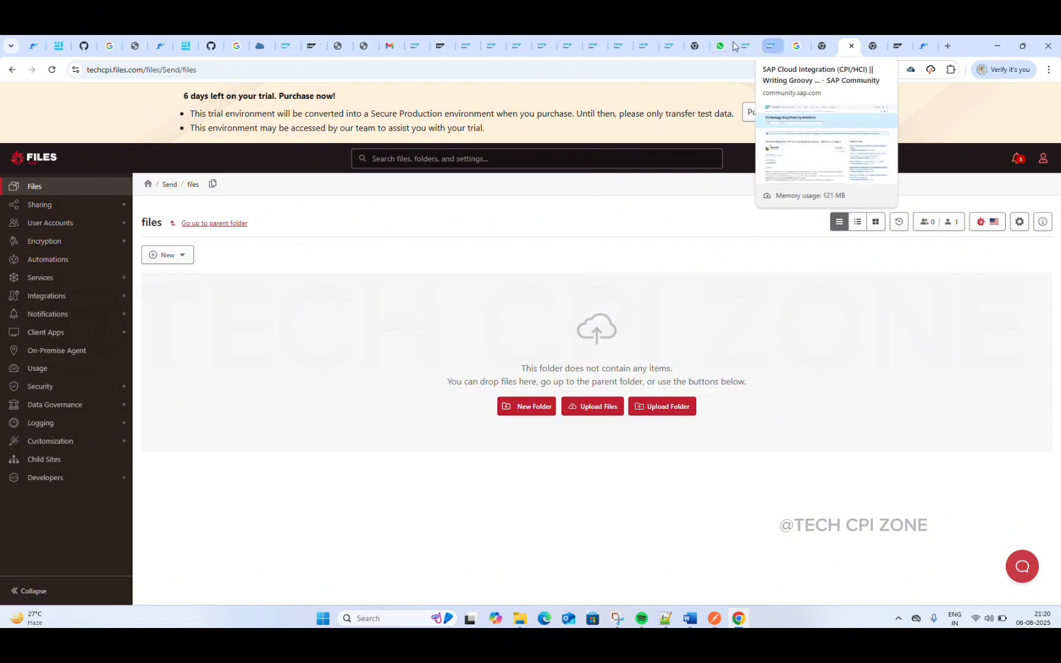
Step: Return to Integration Suite and set the sender SFTP channel's directory to the copied Send/files folder path
{"action": "left_click", "coordinate": [282, 49]}
{"action": "left_click", "coordinate": [330, 416]}
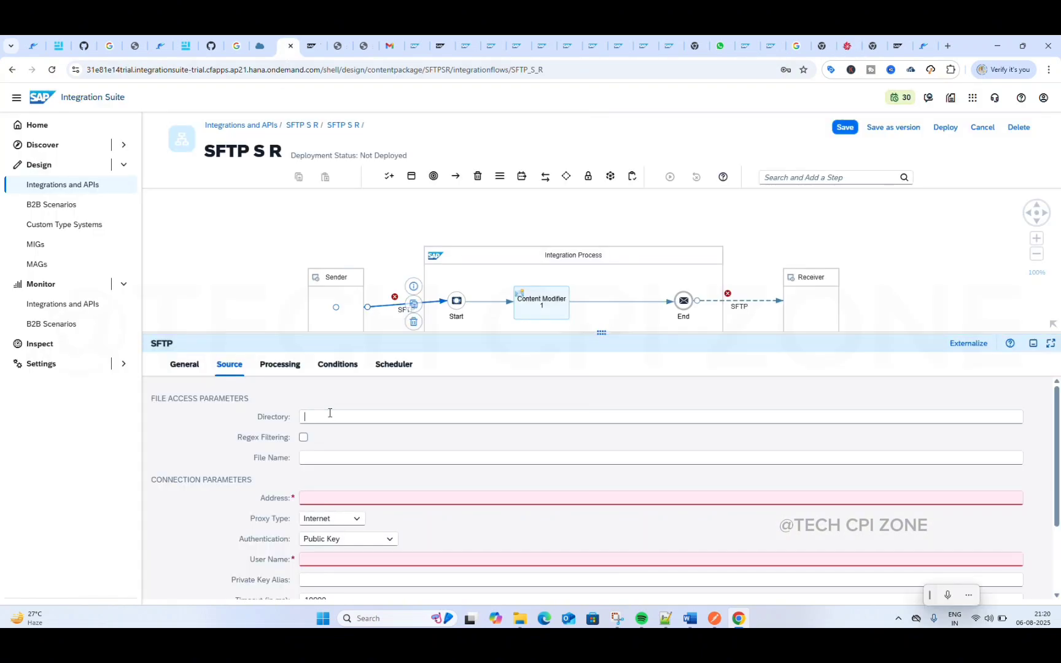
{"action": "key", "text": "ctrl+v"}
{"action": "left_click", "coordinate": [316, 457]}
Step: Switch to Files.com and upload products19.xml from the Music folder into the Send/files folder
{"action": "left_click", "coordinate": [846, 45]}
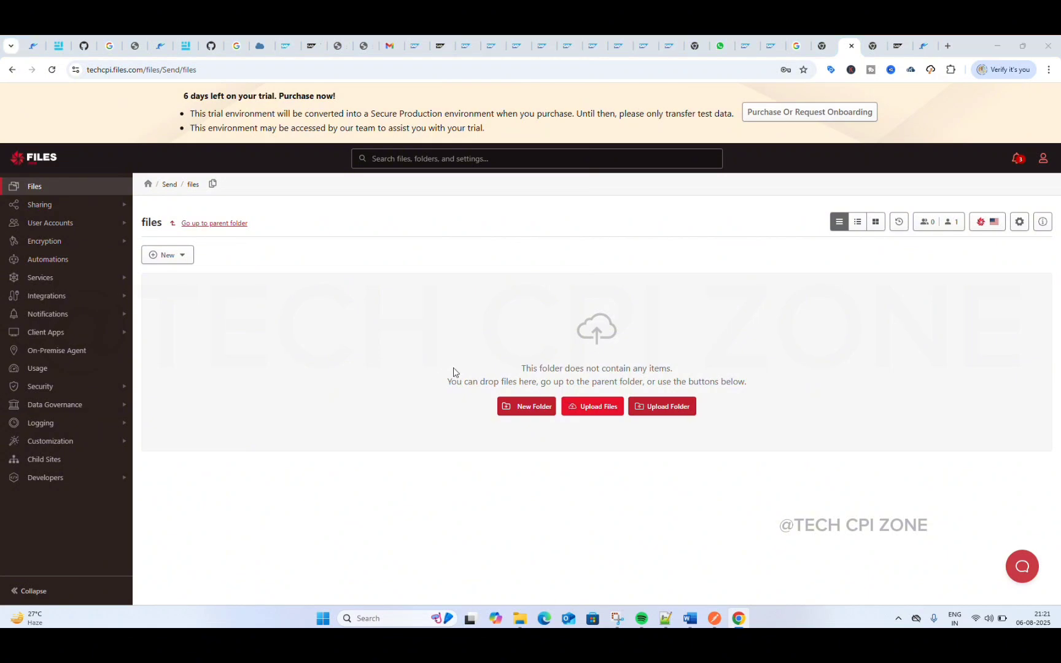
{"action": "left_click", "coordinate": [348, 331]}
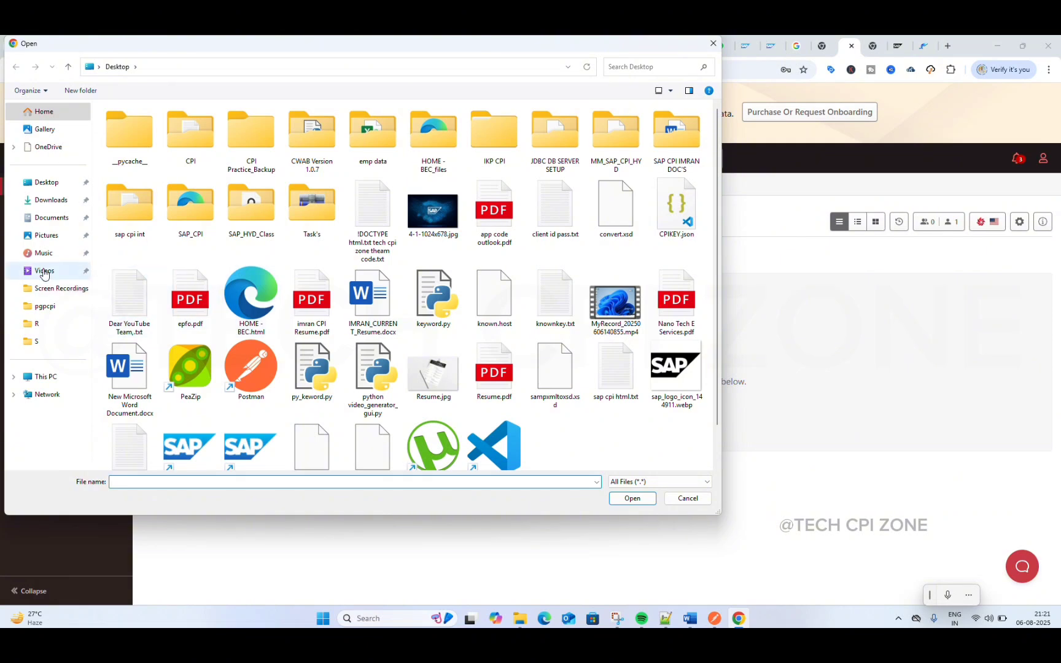
{"action": "left_click", "coordinate": [43, 252]}
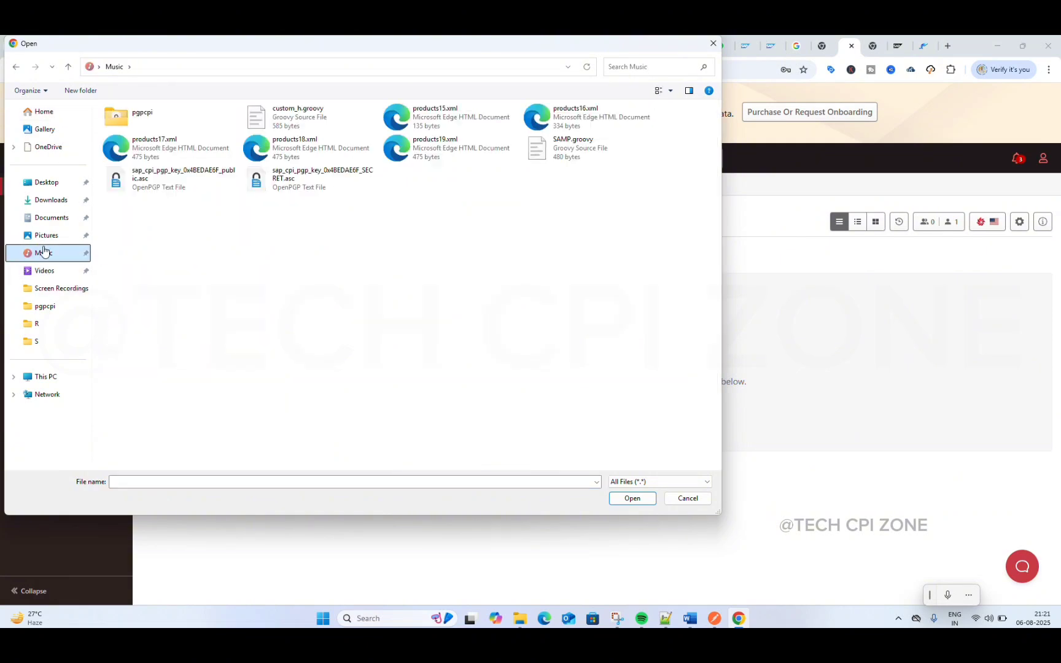
{"action": "left_click", "coordinate": [167, 148]}
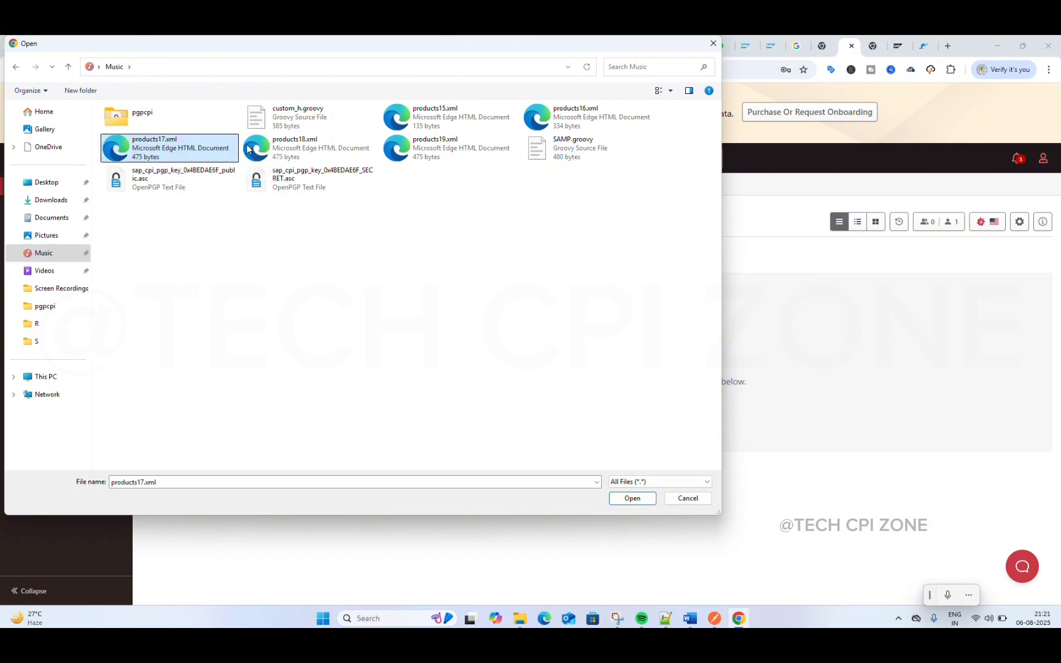
{"action": "left_click", "coordinate": [270, 148], "text": "ctrl"}
{"action": "left_click", "coordinate": [414, 147], "text": "ctrl"}
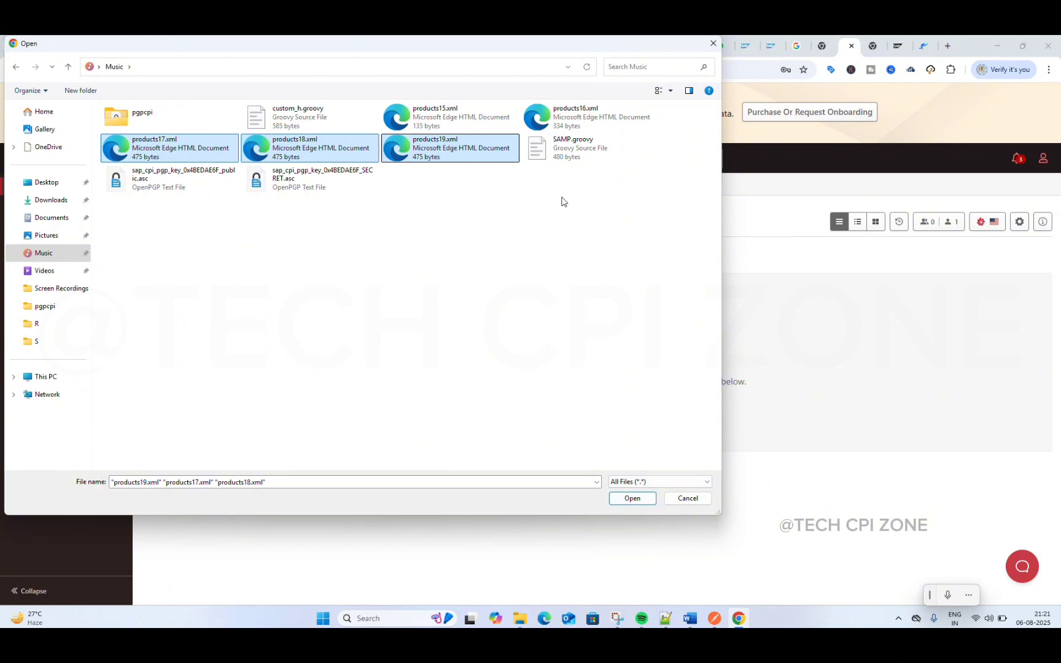
{"action": "left_click", "coordinate": [456, 153]}
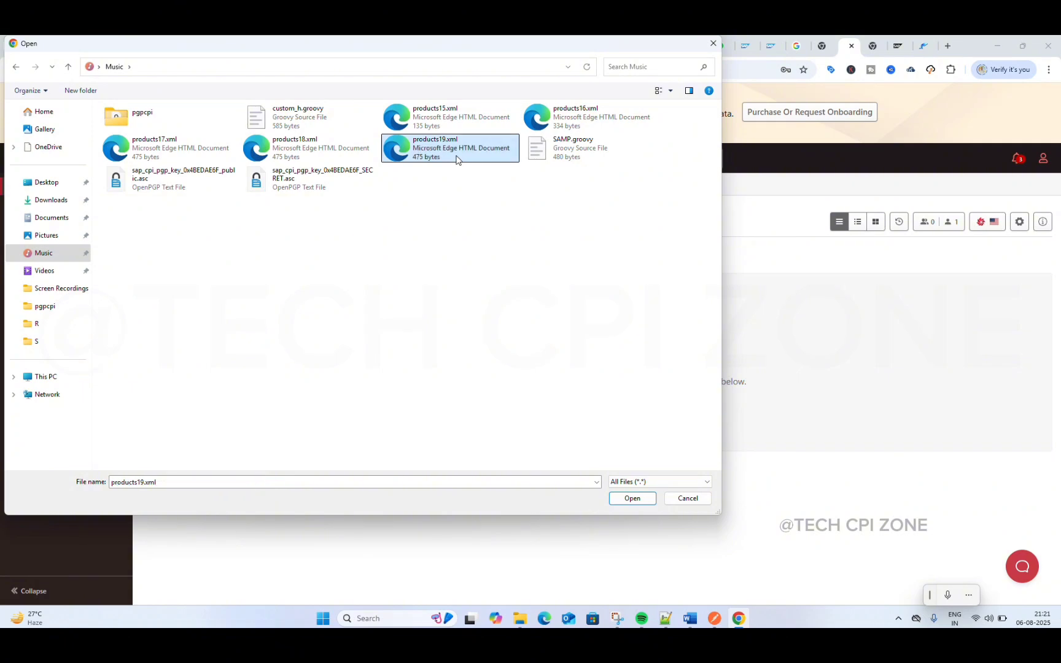
{"action": "left_click", "coordinate": [639, 504]}
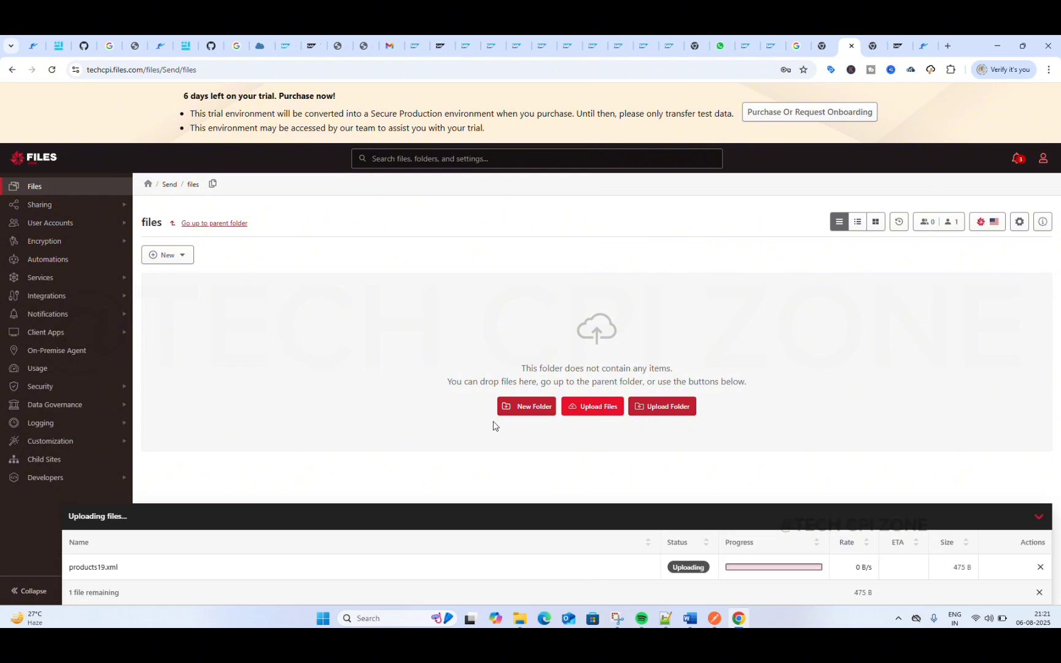
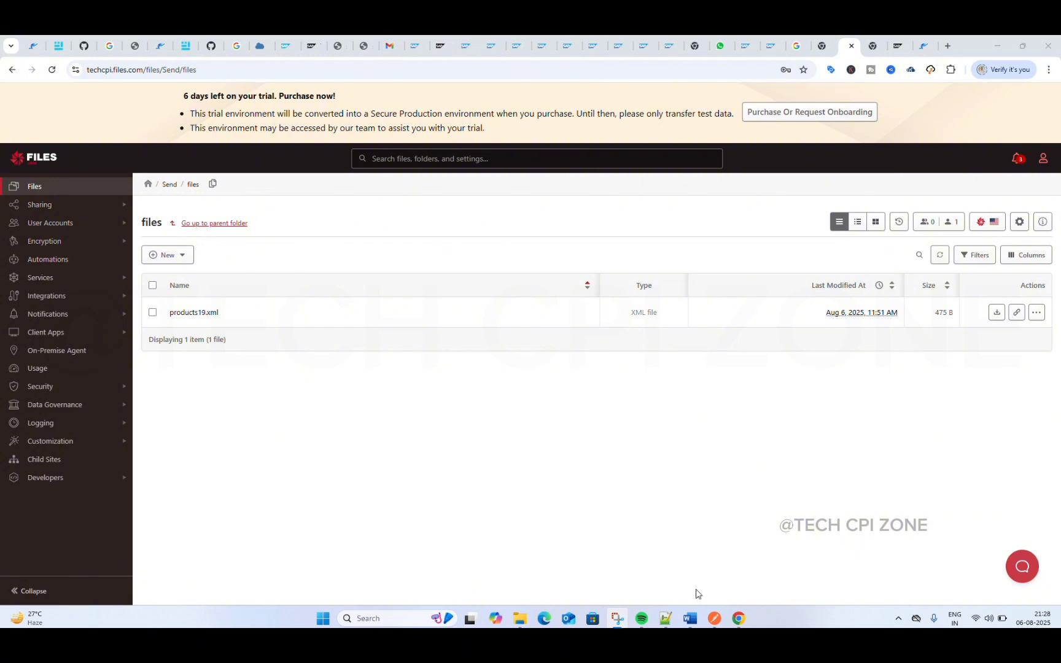
Step: Return to Integration Suite and set the sender SFTP channel's file name pattern to *.xml
{"action": "mouse_move", "coordinate": [744, 610]}
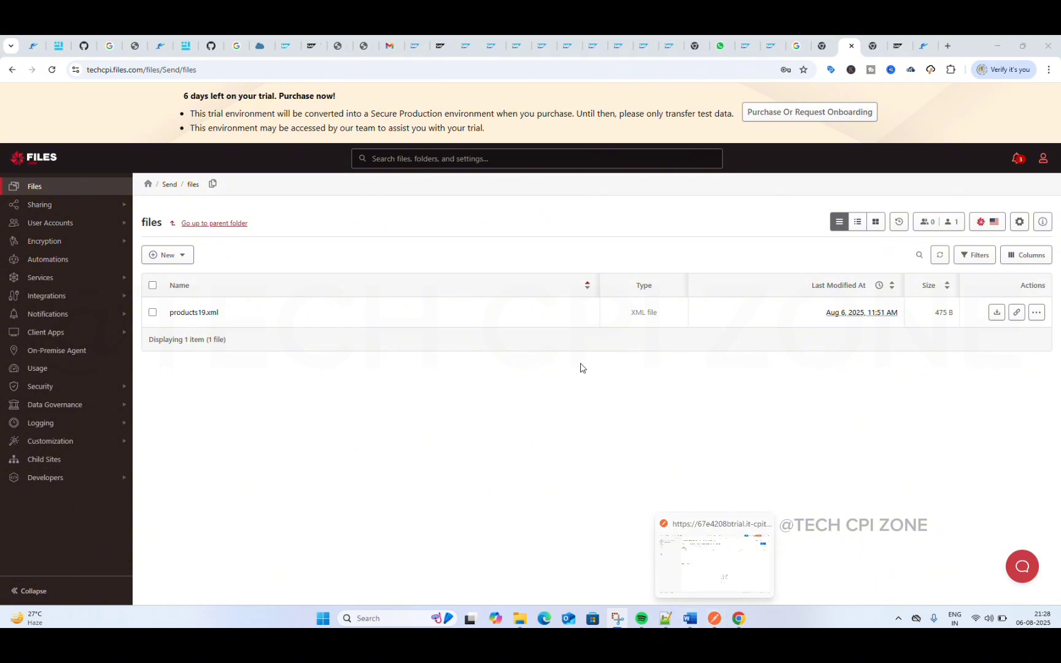
{"action": "left_click", "coordinate": [287, 45]}
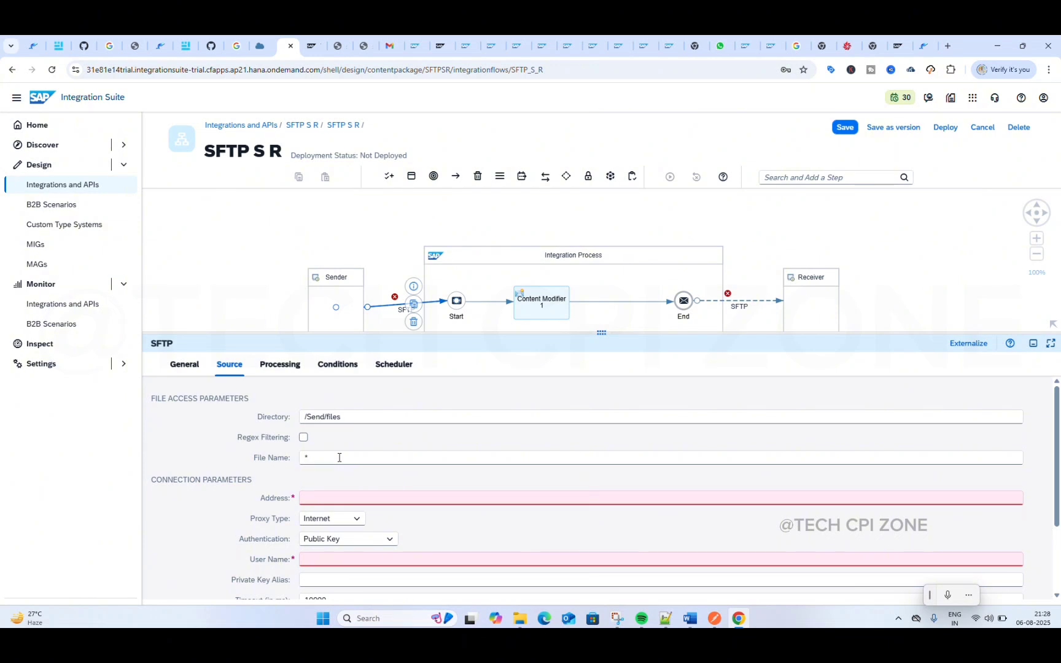
{"action": "type", "text": "xml"}
{"action": "key", "text": "BackSpace"}
{"action": "key", "text": "BackSpace"}
{"action": "key", "text": "BackSpace"}
{"action": "key", "text": "BackSpace"}
{"action": "key", "text": "BackSpace"}
{"action": "type", "text": "pro"}
{"action": "key", "text": "BackSpace"}
{"action": "key", "text": "BackSpace"}
{"action": "key", "text": "BackSpace"}
{"action": "key", "text": "BackSpace"}
{"action": "type", "text": "*"}
{"action": "key", "text": "BackSpace"}
{"action": "type", "text": "*.xml"}
Step: Switch to Files.com and copy only the host name techcpi.files.com from the page's web address
{"action": "scroll", "coordinate": [386, 421], "scroll_direction": "down", "scroll_amount": 1}
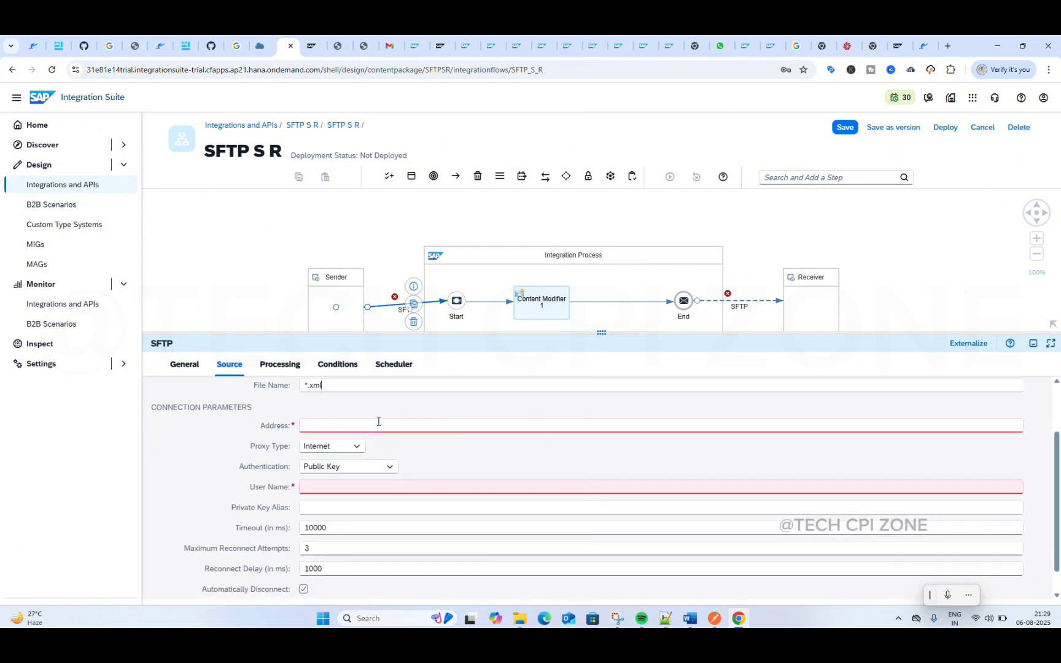
{"action": "left_click", "coordinate": [350, 427]}
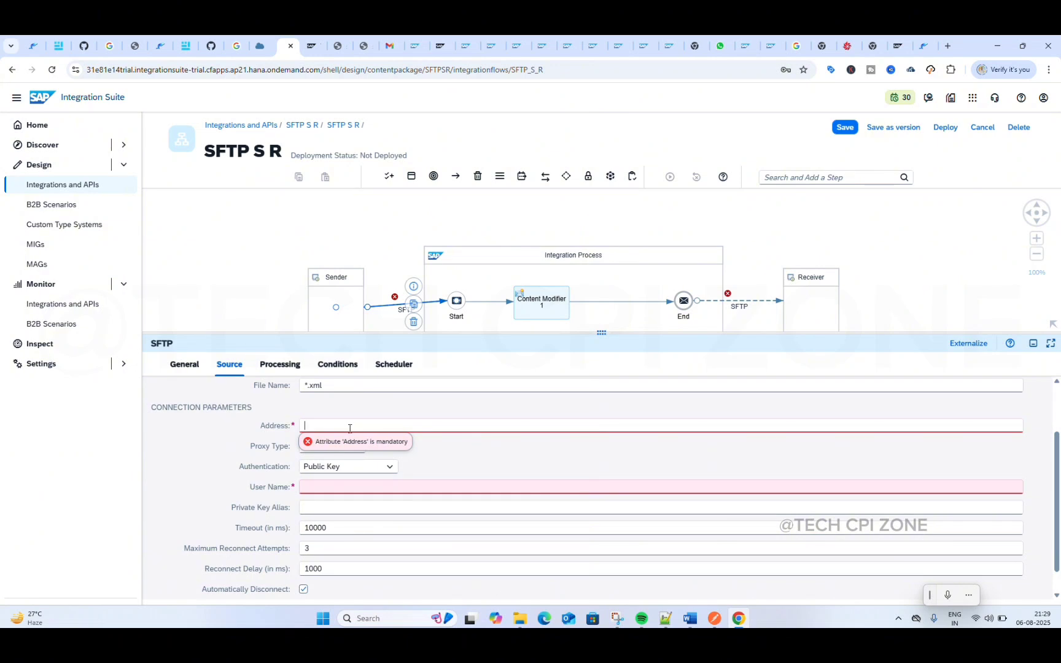
{"action": "scroll", "coordinate": [373, 428], "scroll_direction": "up", "scroll_amount": 1}
{"action": "scroll", "coordinate": [375, 431], "scroll_direction": "down", "scroll_amount": 2}
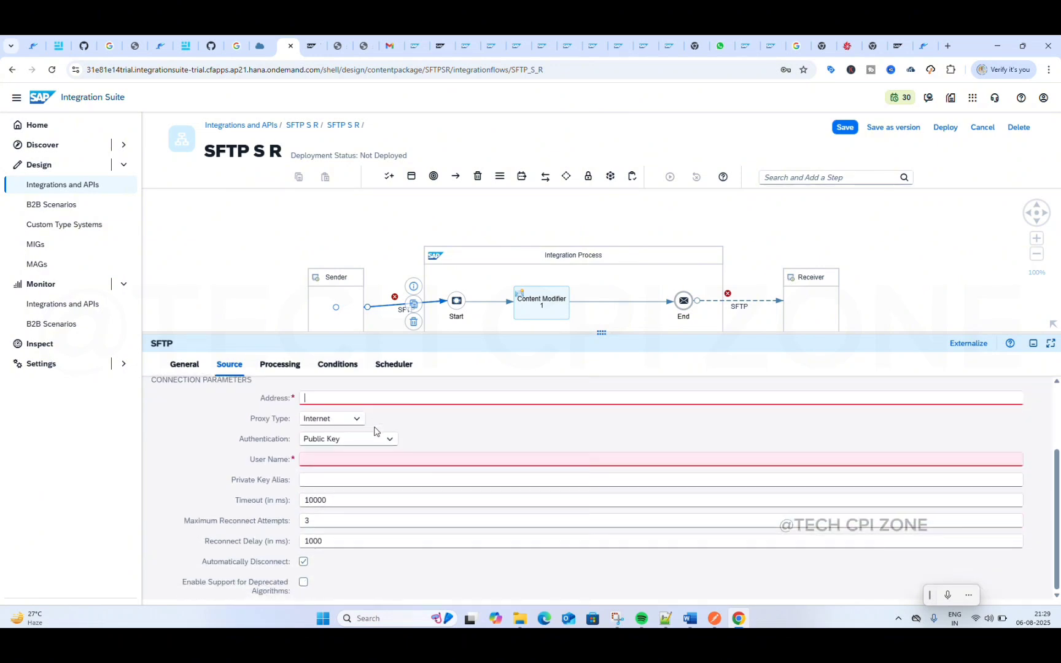
{"action": "left_click", "coordinate": [845, 46]}
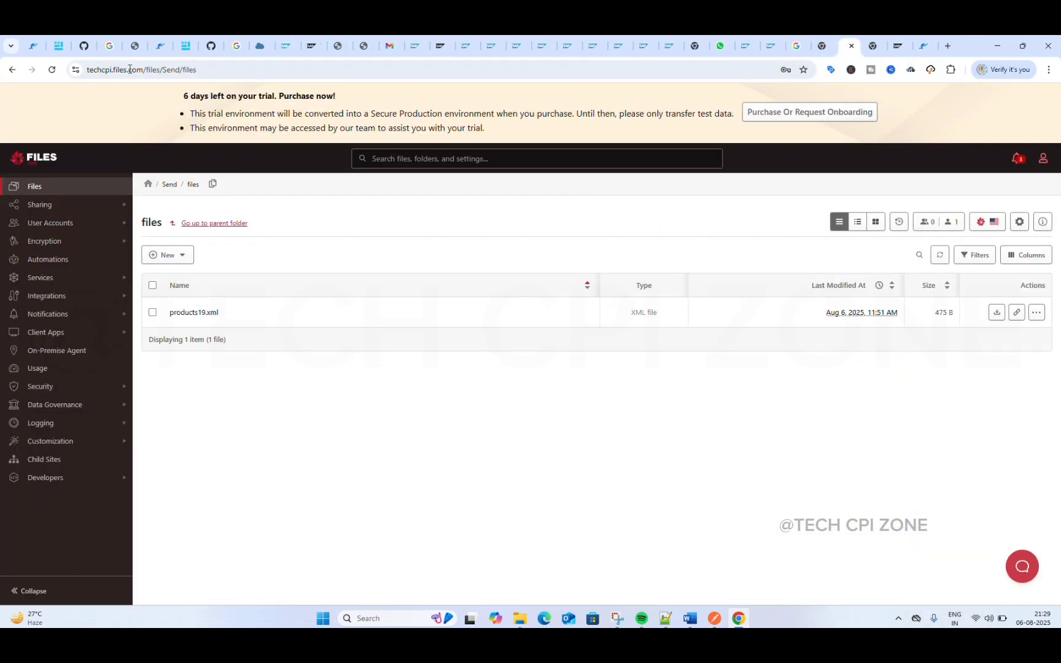
{"action": "left_click", "coordinate": [211, 69]}
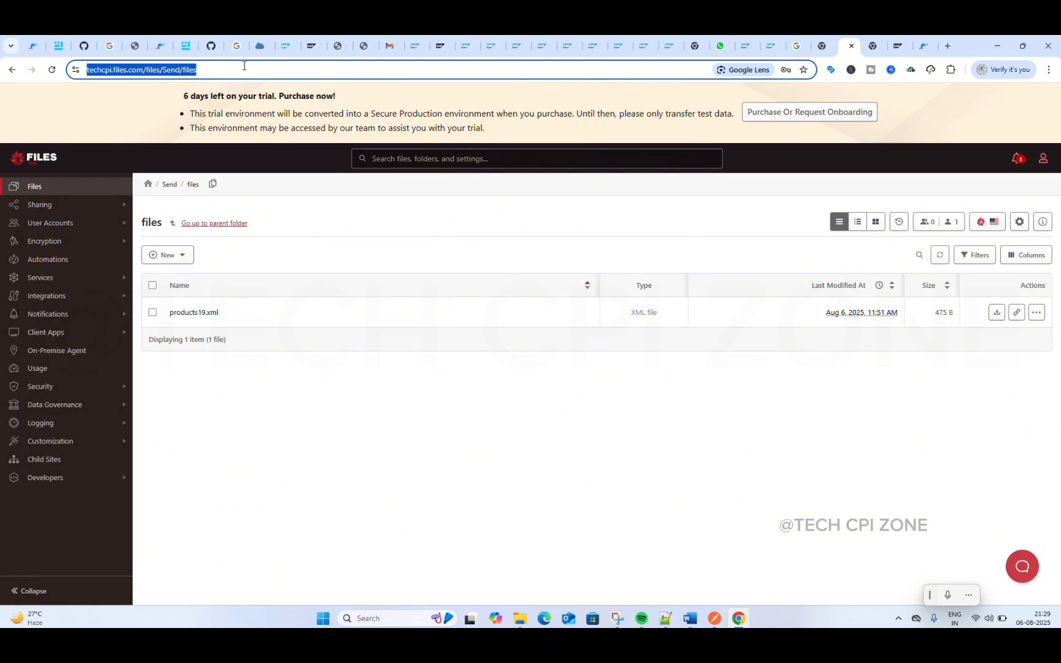
{"action": "left_click", "coordinate": [244, 66]}
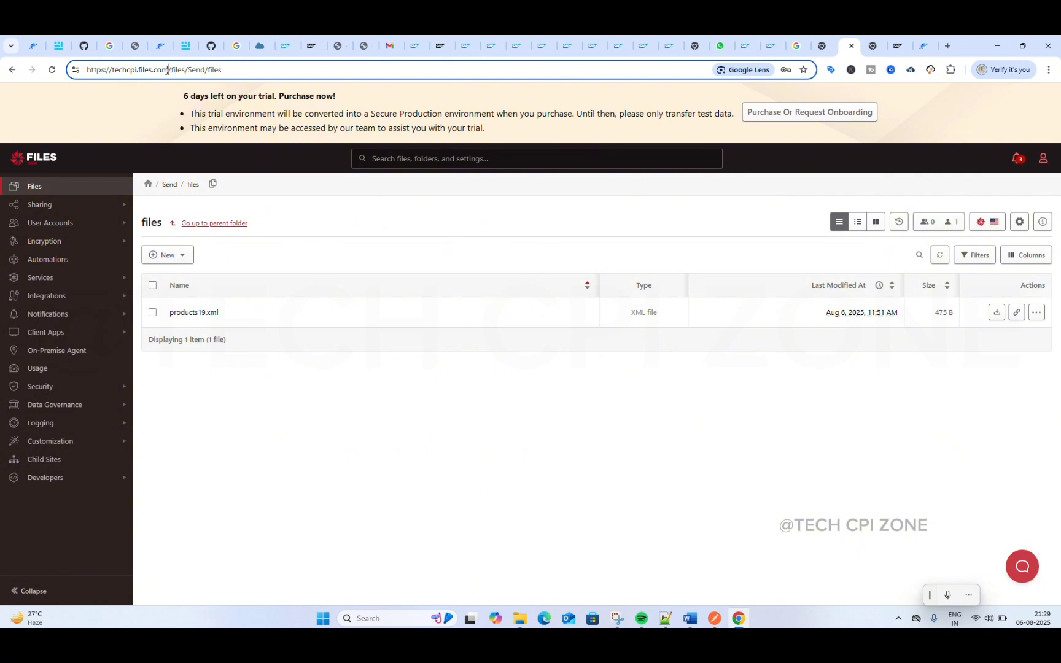
{"action": "left_click_drag", "start_coordinate": [168, 70], "coordinate": [113, 72]}
{"action": "key", "text": "ctrl+c"}
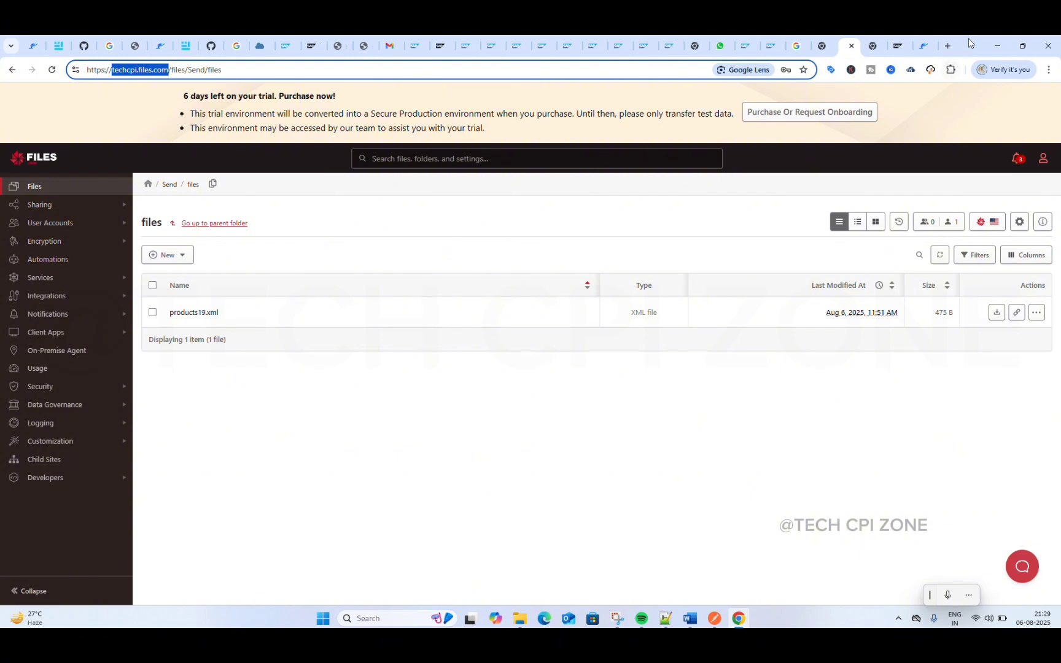
Step: Return to Integration Suite and set the sender SFTP channel's address to techcpi.files.com
{"action": "left_click", "coordinate": [286, 47]}
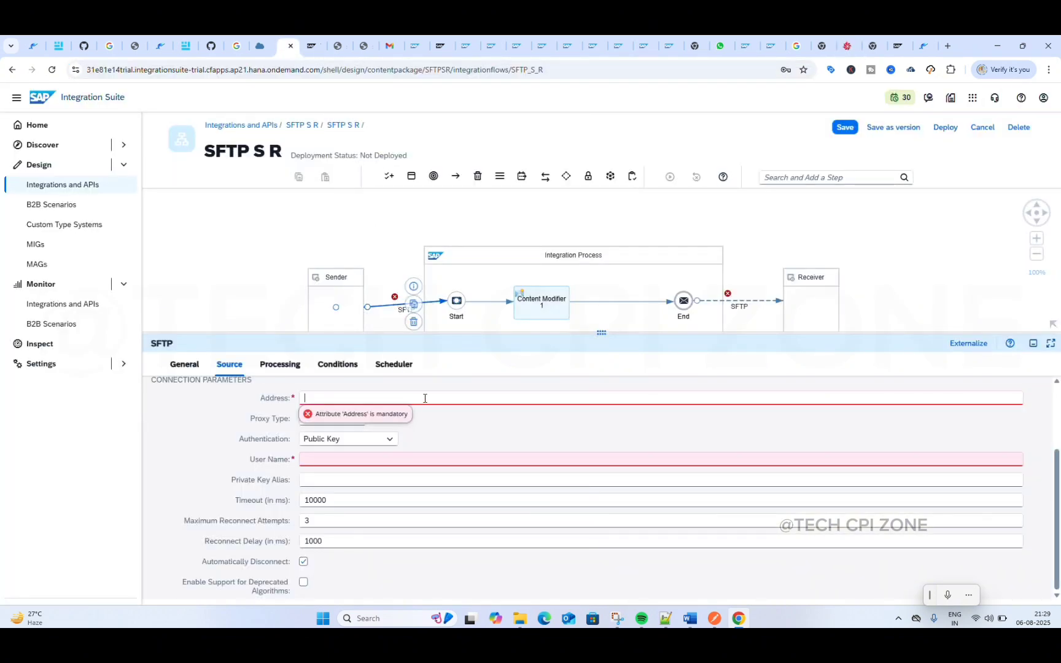
{"action": "key", "text": "ctrl+v"}
{"action": "left_click", "coordinate": [469, 429]}
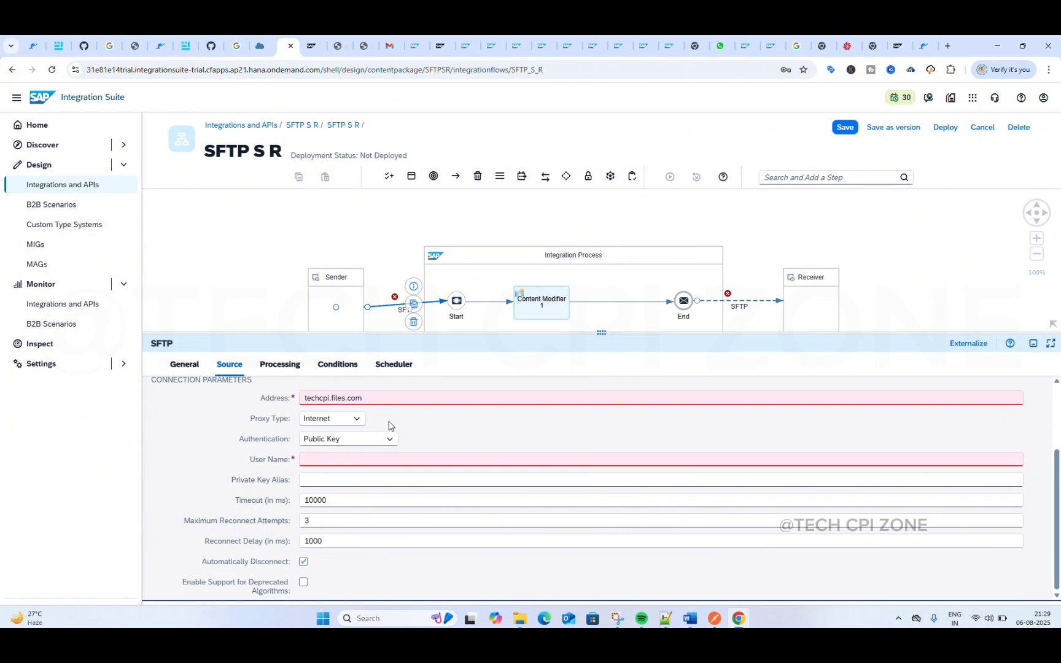
{"action": "left_click", "coordinate": [359, 459]}
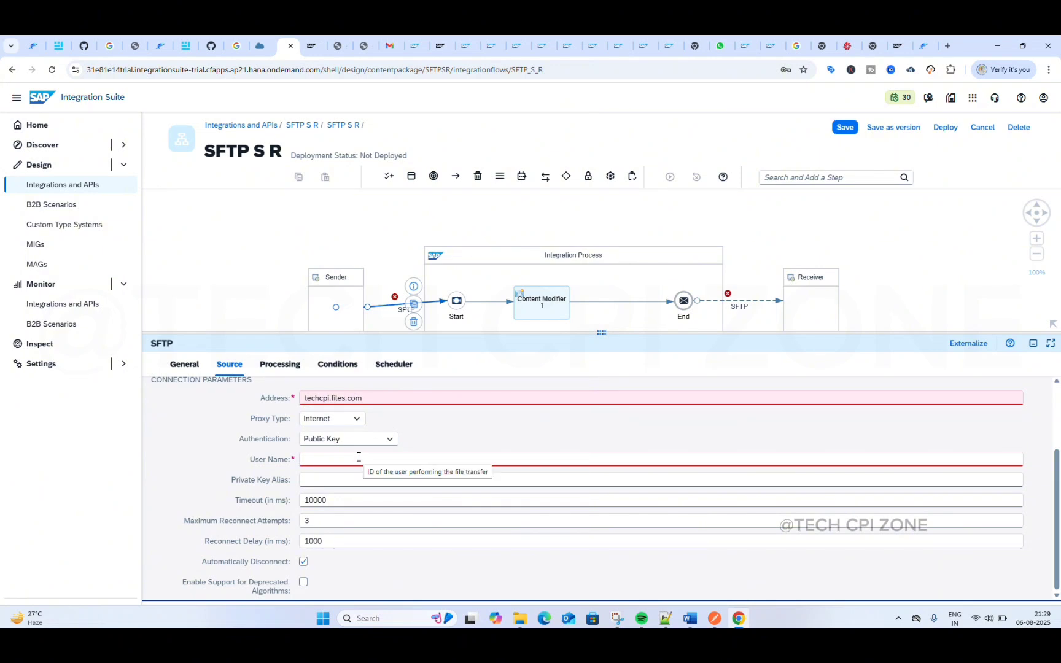
{"action": "left_click", "coordinate": [390, 440]}
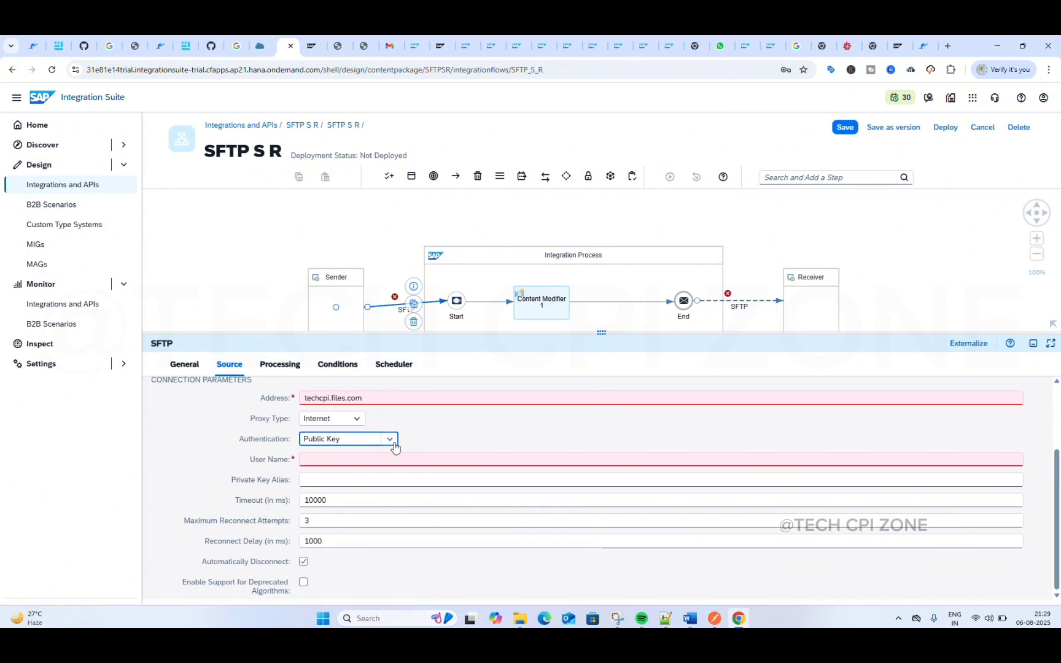
{"action": "left_click", "coordinate": [393, 445]}
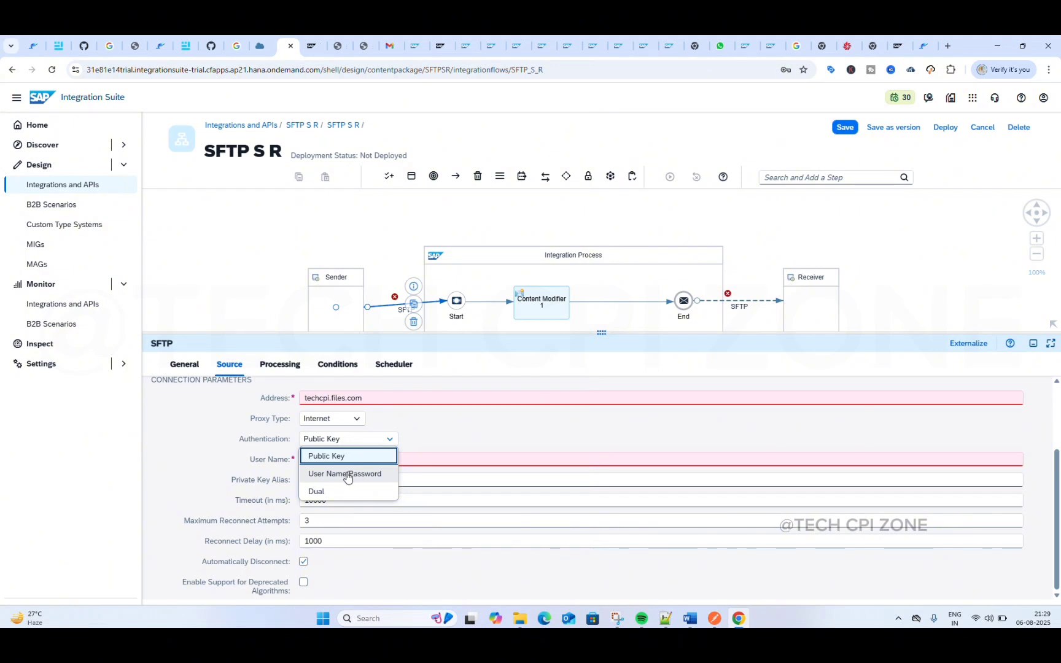
{"action": "left_click", "coordinate": [424, 426]}
{"action": "scroll", "coordinate": [439, 437], "scroll_direction": "up", "scroll_amount": 1}
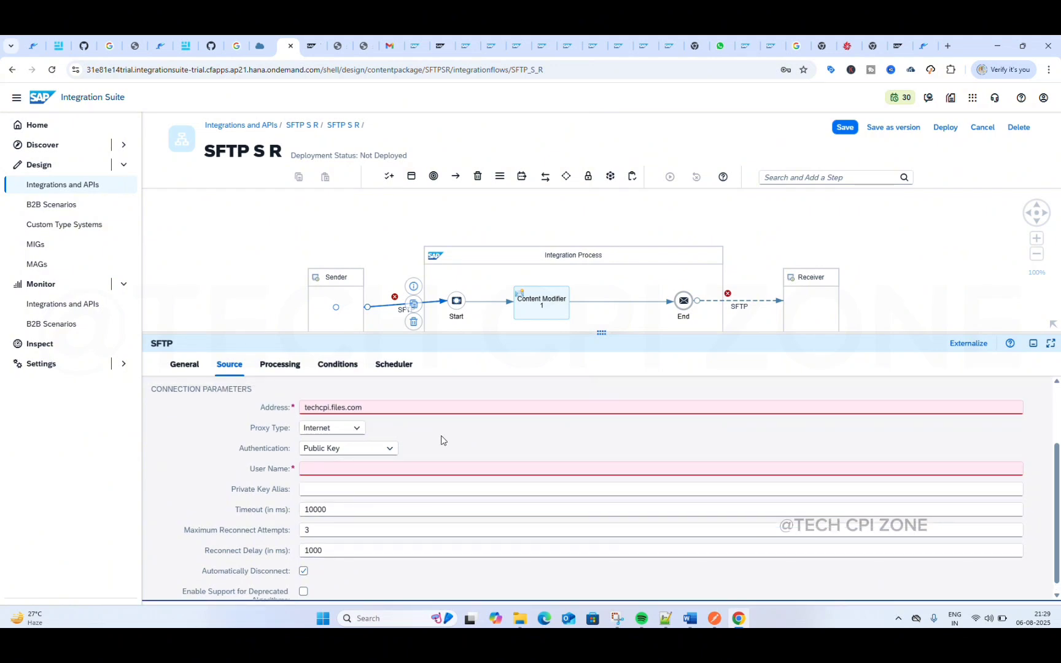
{"action": "scroll", "coordinate": [442, 440], "scroll_direction": "up", "scroll_amount": 2}
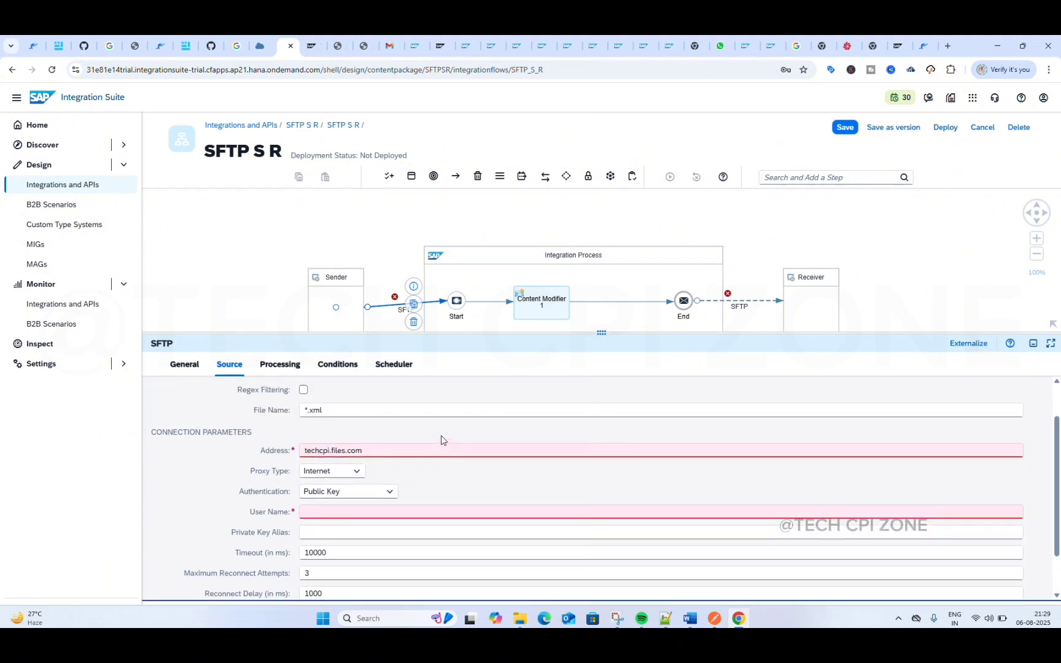
Step: Keep the sender channel's proxy type as Internet and set its authentication to User Name/Password
{"action": "left_click", "coordinate": [357, 472]}
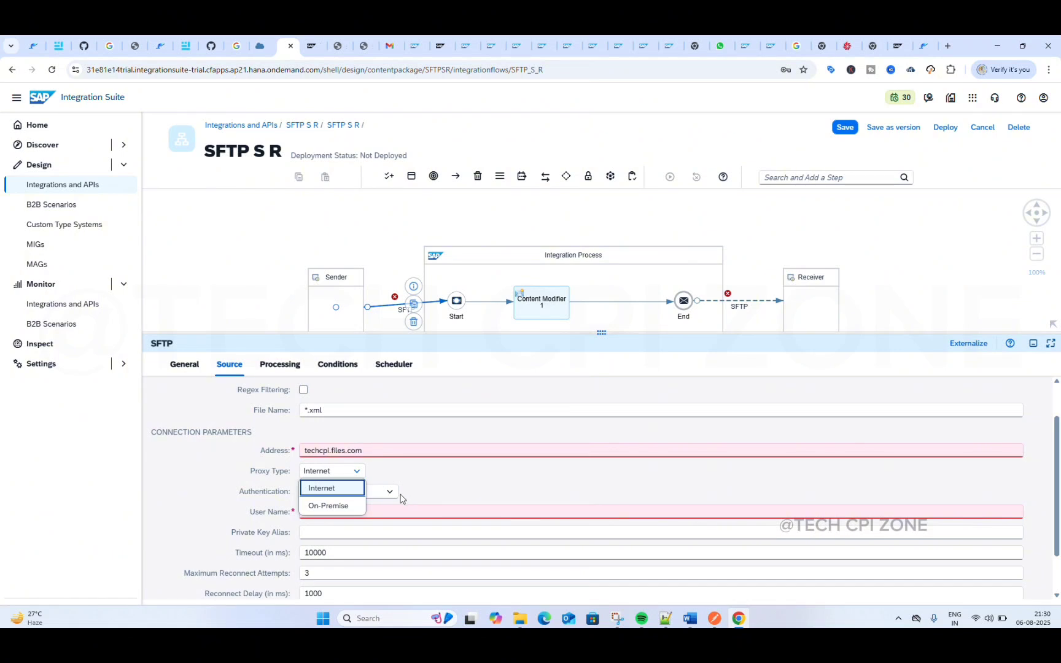
{"action": "left_click", "coordinate": [334, 489]}
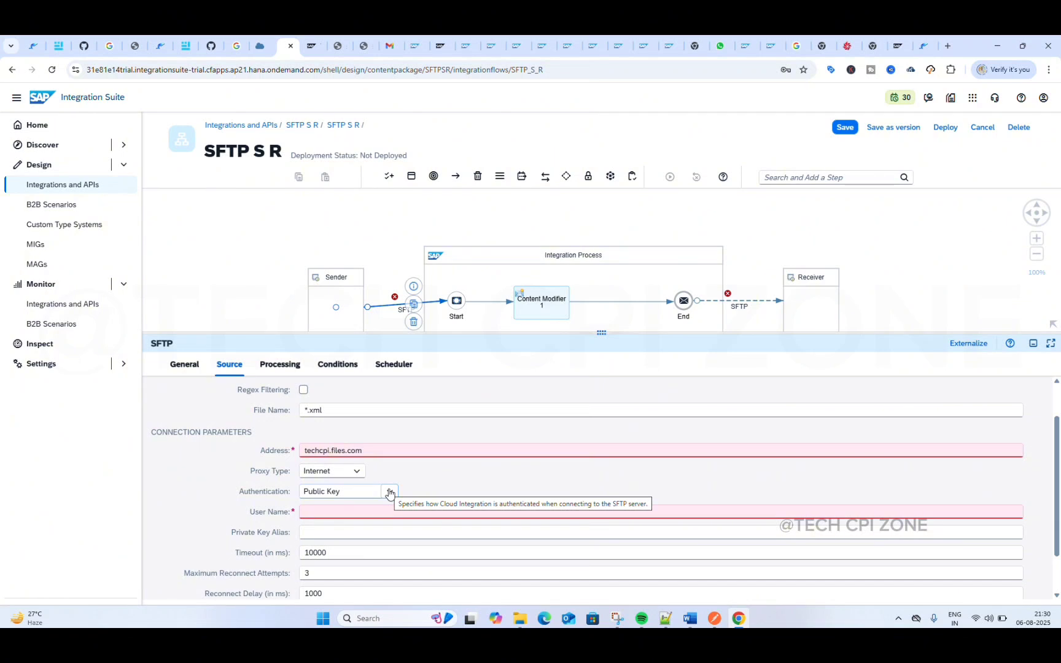
{"action": "left_click", "coordinate": [390, 492]}
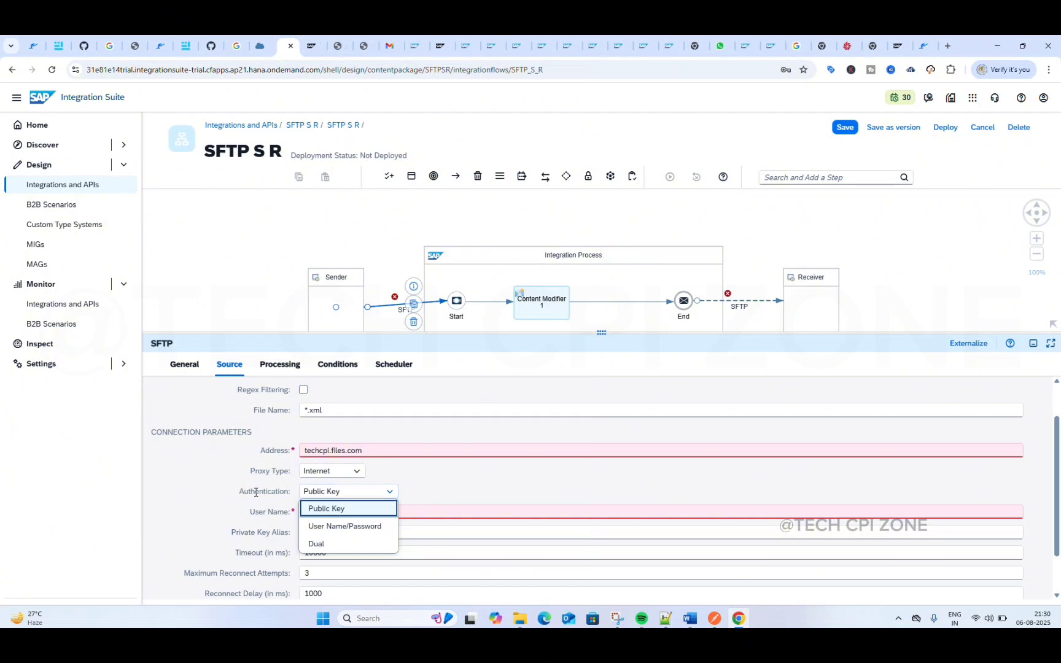
{"action": "left_click", "coordinate": [349, 532]}
{"action": "left_click", "coordinate": [334, 510]}
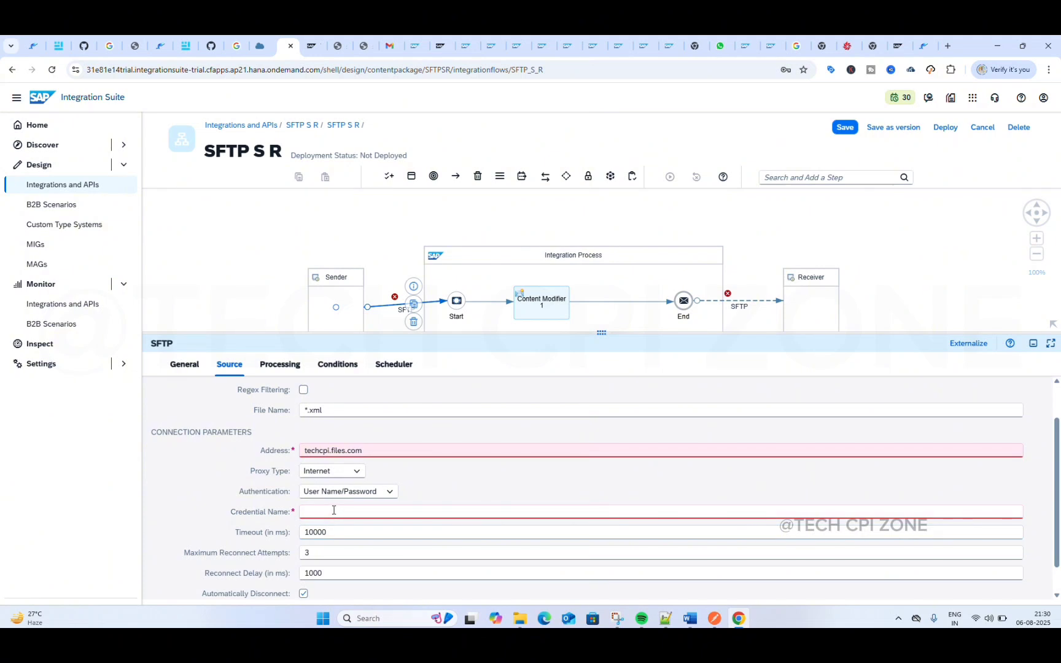
Step: Try the Dual authentication option on the sender channel and return to User Name/Password
{"action": "left_click", "coordinate": [385, 491]}
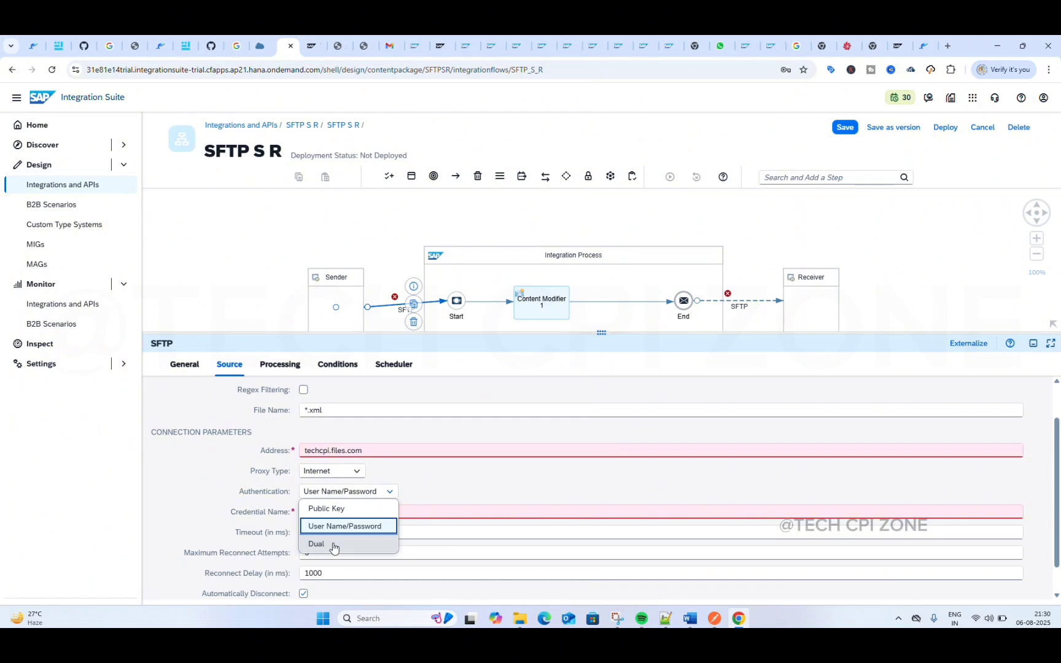
{"action": "left_click", "coordinate": [334, 545]}
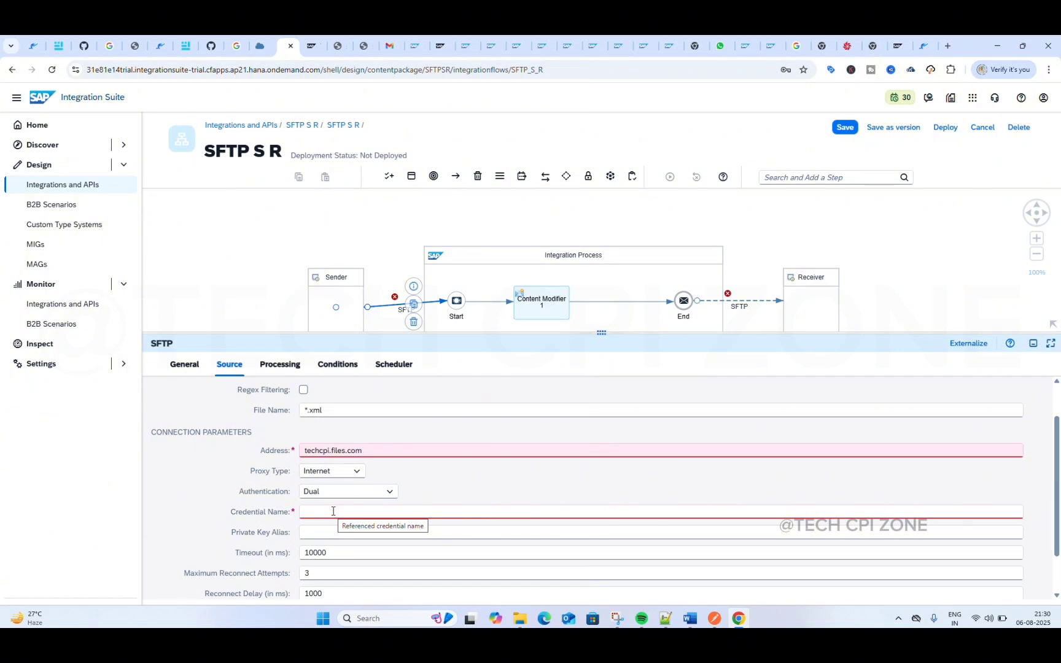
{"action": "left_click", "coordinate": [384, 496]}
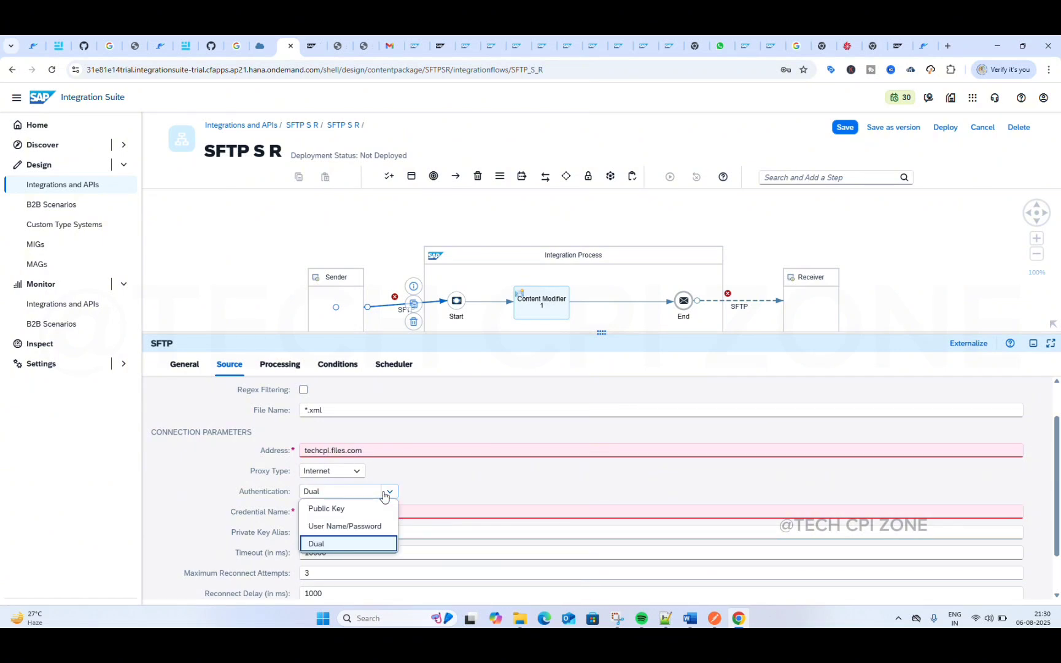
{"action": "left_click", "coordinate": [330, 526]}
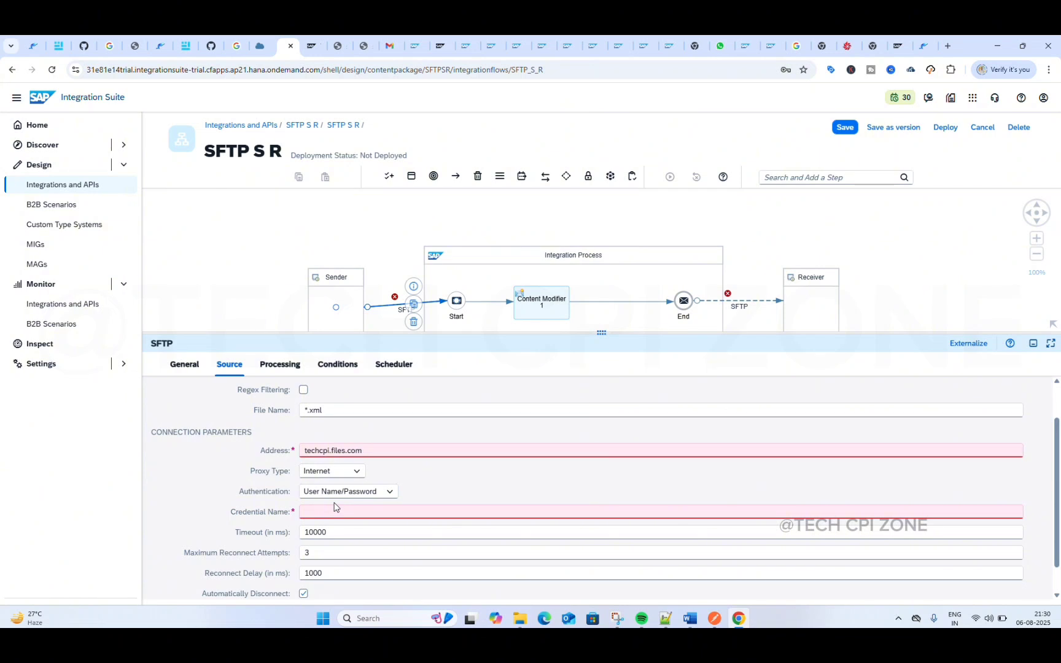
Step: Set the sender SFTP channel's credential name to SFTP
{"action": "left_click", "coordinate": [332, 510]}
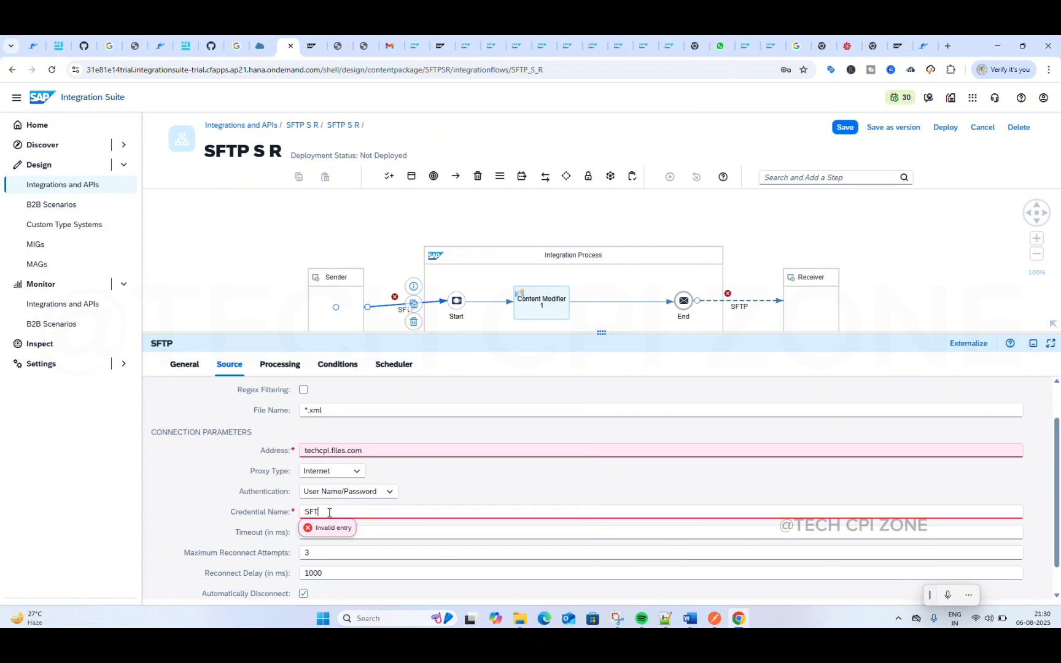
{"action": "type", "text": "SFTP"}
{"action": "left_click", "coordinate": [447, 492]}
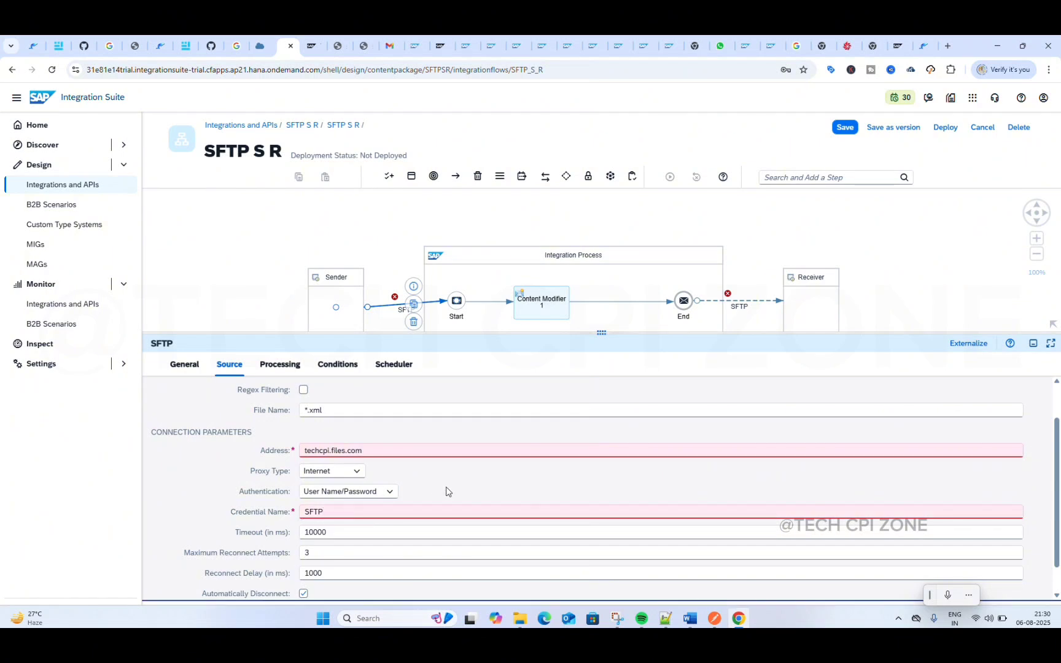
Step: Examine the sender channel's remaining connection parameters, including timeout, reconnect attempts, reconnect delay and automatic disconnect
{"action": "scroll", "coordinate": [332, 514], "scroll_direction": "down", "scroll_amount": 1}
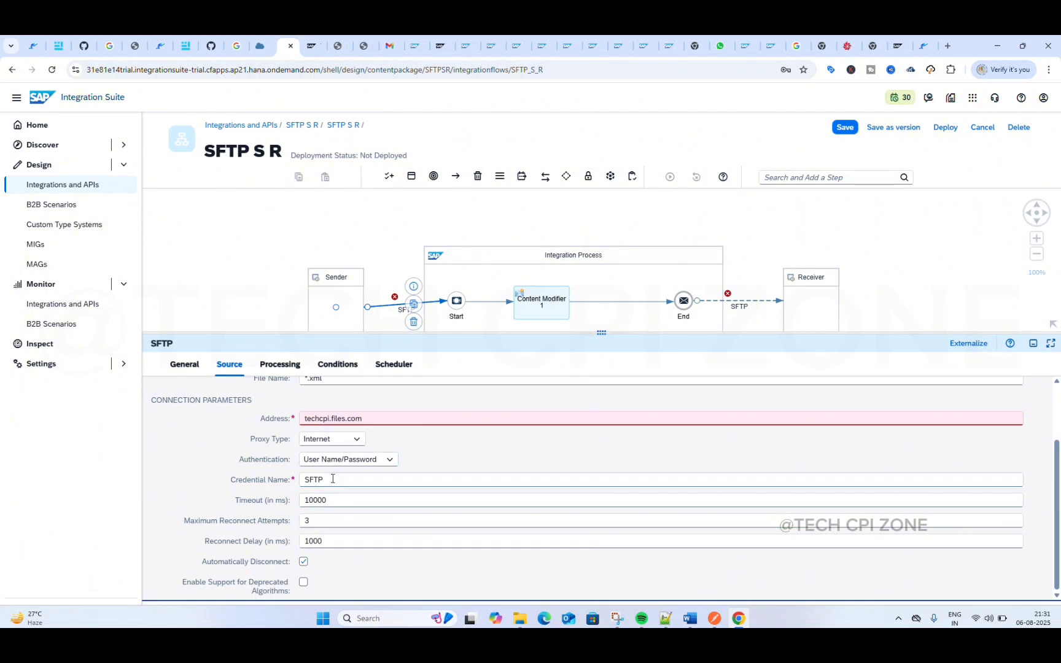
{"action": "mouse_move", "coordinate": [337, 498]}
{"action": "mouse_move", "coordinate": [314, 522]}
{"action": "left_click", "coordinate": [329, 541]}
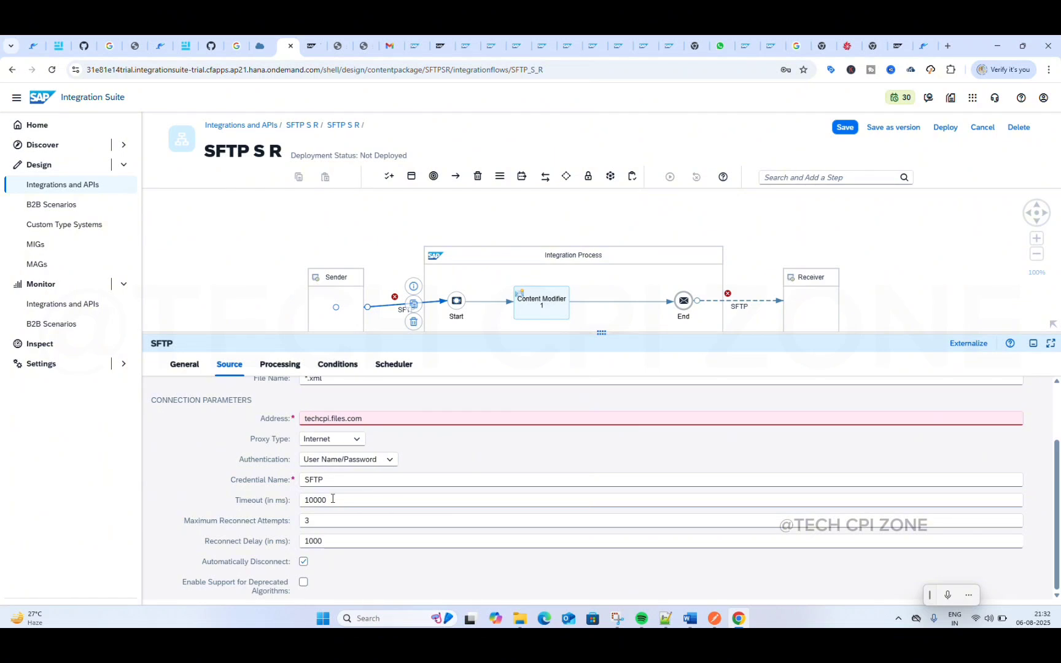
{"action": "scroll", "coordinate": [320, 508], "scroll_direction": "up", "scroll_amount": 2}
{"action": "scroll", "coordinate": [320, 507], "scroll_direction": "down", "scroll_amount": 2}
{"action": "left_click", "coordinate": [286, 556]}
{"action": "scroll", "coordinate": [329, 491], "scroll_direction": "up", "scroll_amount": 2}
{"action": "scroll", "coordinate": [329, 491], "scroll_direction": "down", "scroll_amount": 2}
Step: Open the sender channel's processing settings, leave the read lock strategy at None, and set the maximum messages per poll to 1
{"action": "left_click", "coordinate": [272, 365]}
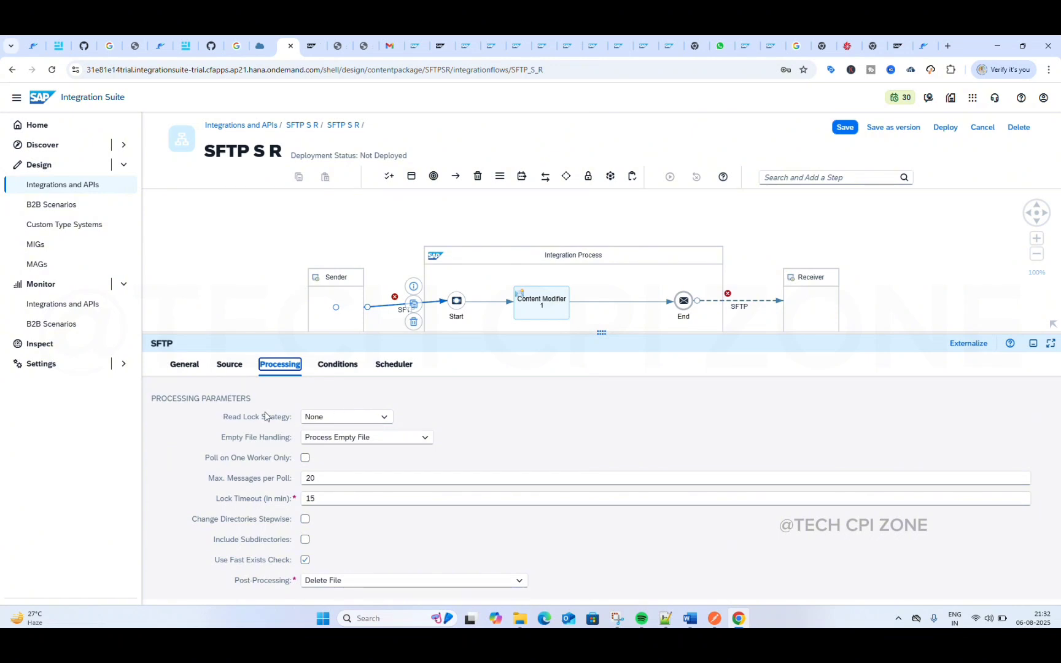
{"action": "left_click", "coordinate": [369, 420]}
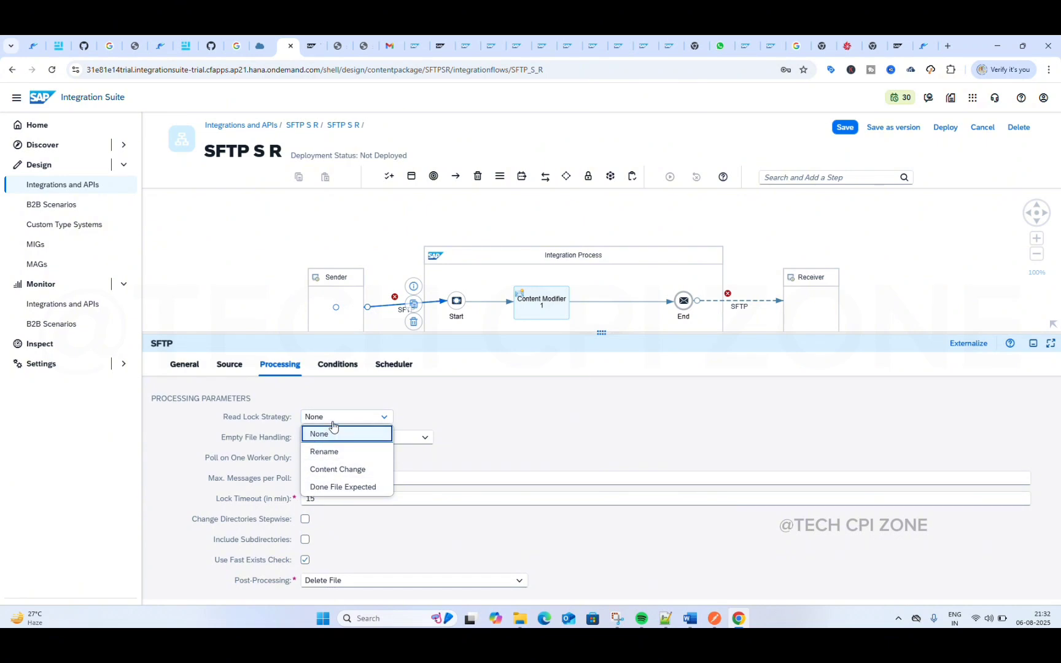
{"action": "mouse_move", "coordinate": [331, 429]}
{"action": "left_click", "coordinate": [366, 419]}
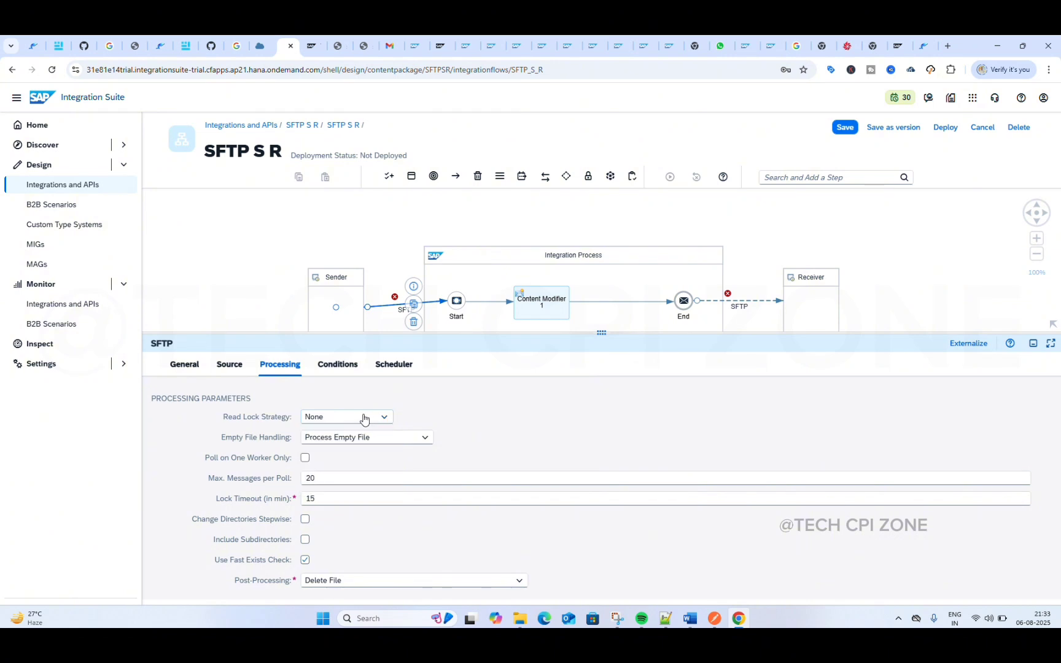
{"action": "left_click", "coordinate": [328, 478]}
{"action": "key", "text": "BackSpace"}
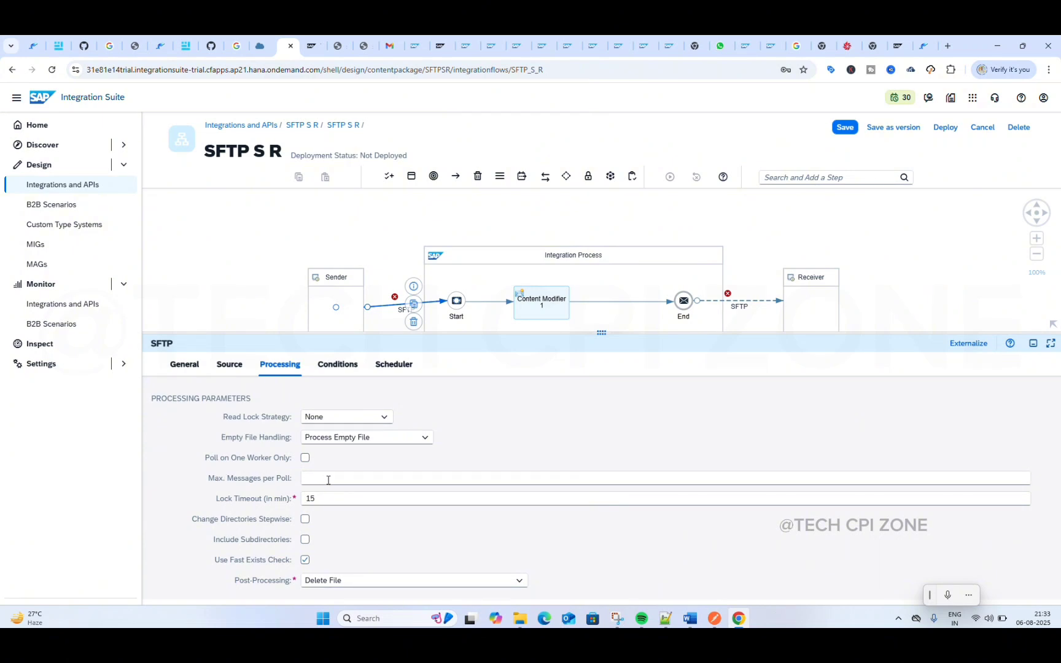
{"action": "type", "text": "1"}
{"action": "left_click", "coordinate": [364, 465]}
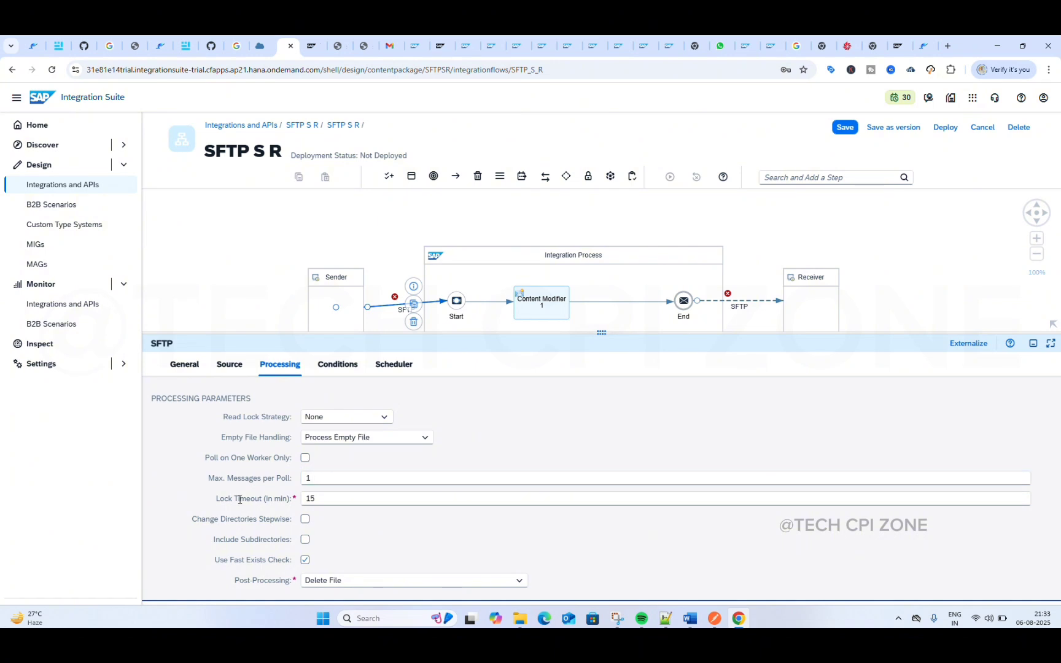
Step: Examine the sender channel's lock timeout and the available post-processing options
{"action": "left_click", "coordinate": [322, 498]}
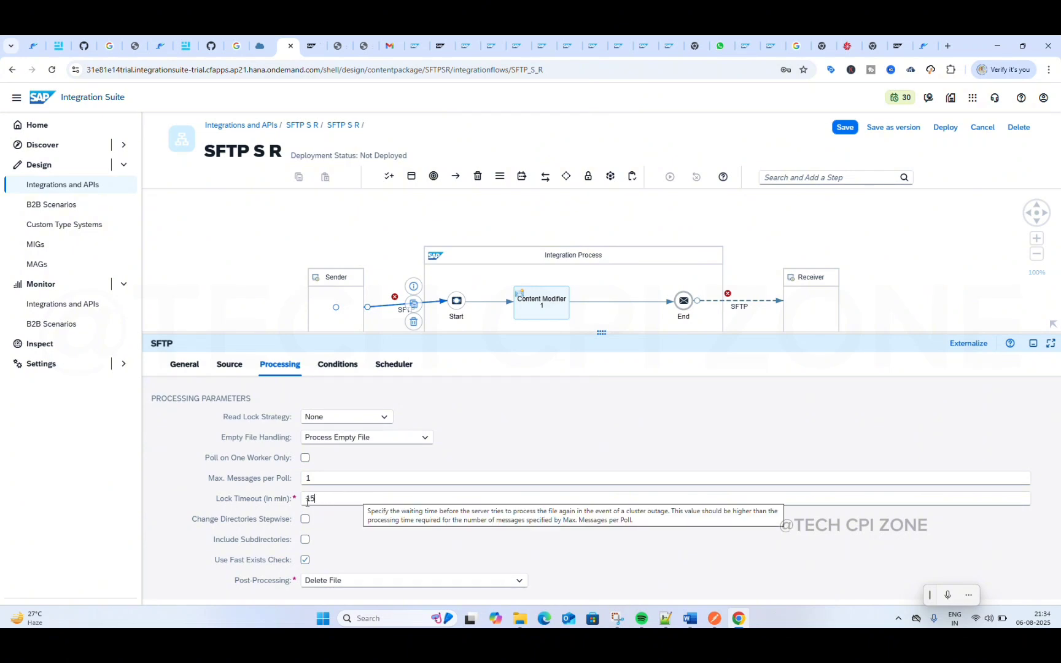
{"action": "left_click", "coordinate": [518, 581]}
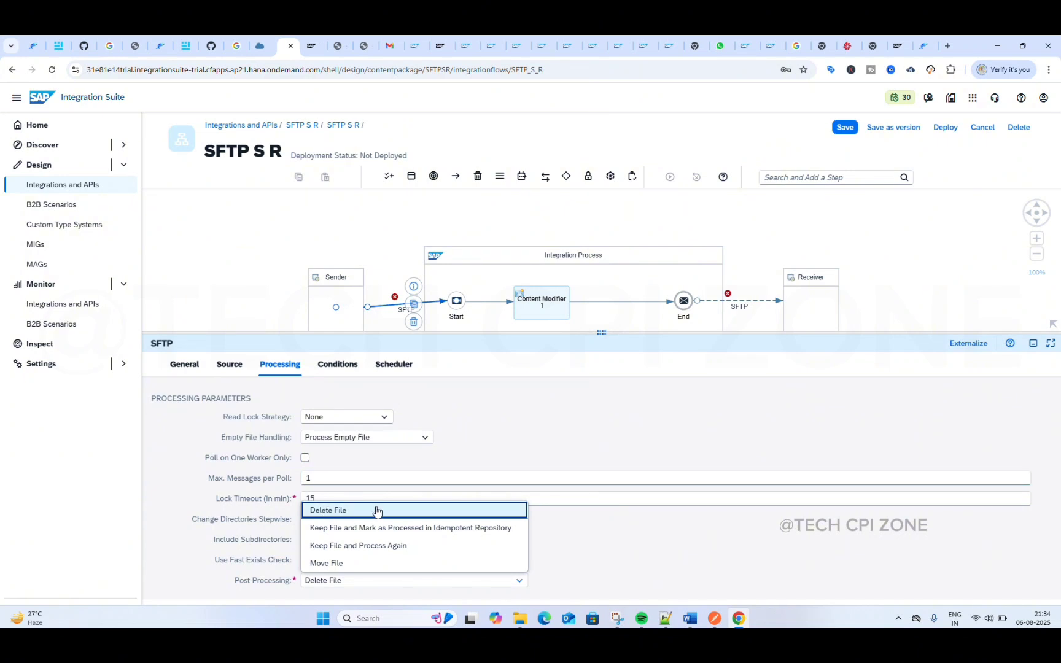
{"action": "left_click", "coordinate": [569, 538]}
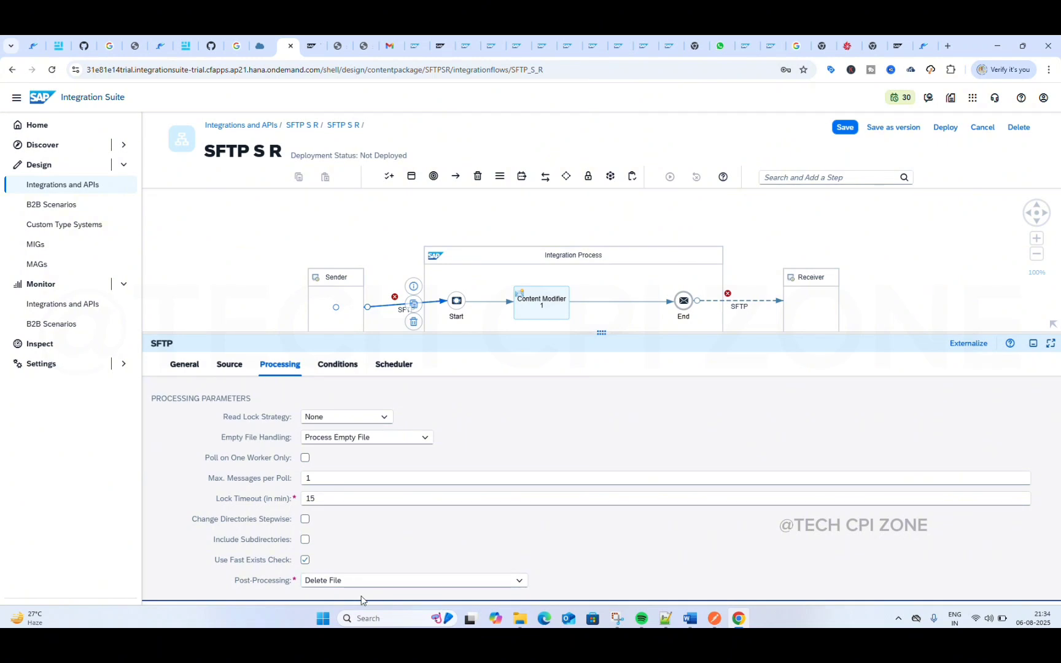
Step: Try Keep File and Process Again and Delete File as the sender channel's post-processing, ending on Keep File and Process Again
{"action": "left_click", "coordinate": [408, 583]}
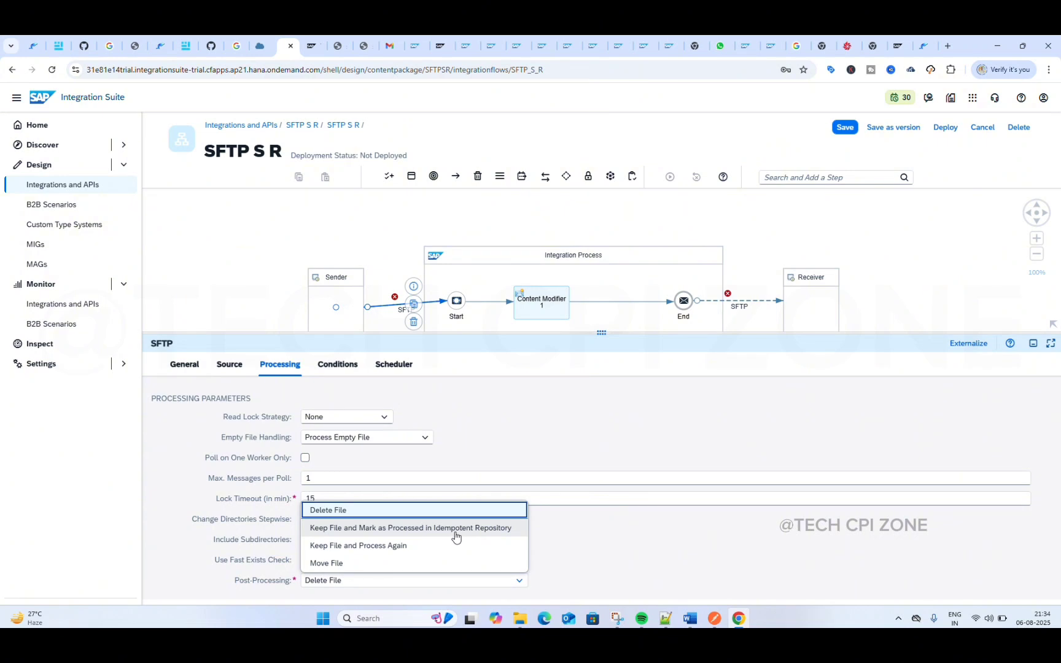
{"action": "left_click", "coordinate": [386, 553]}
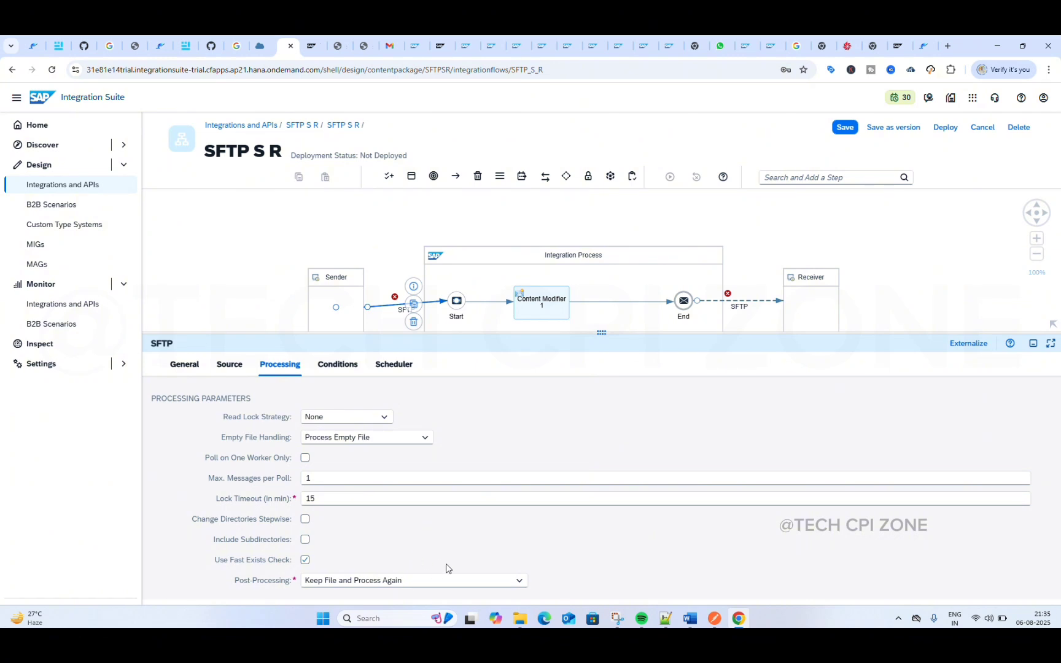
{"action": "left_click", "coordinate": [452, 582]}
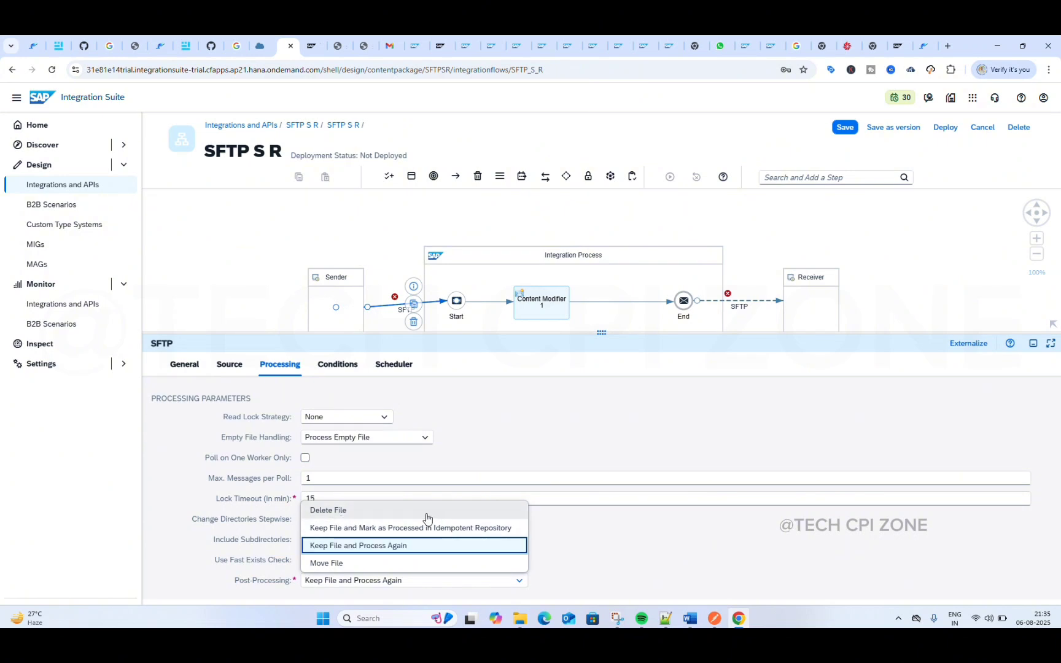
{"action": "left_click", "coordinate": [407, 510]}
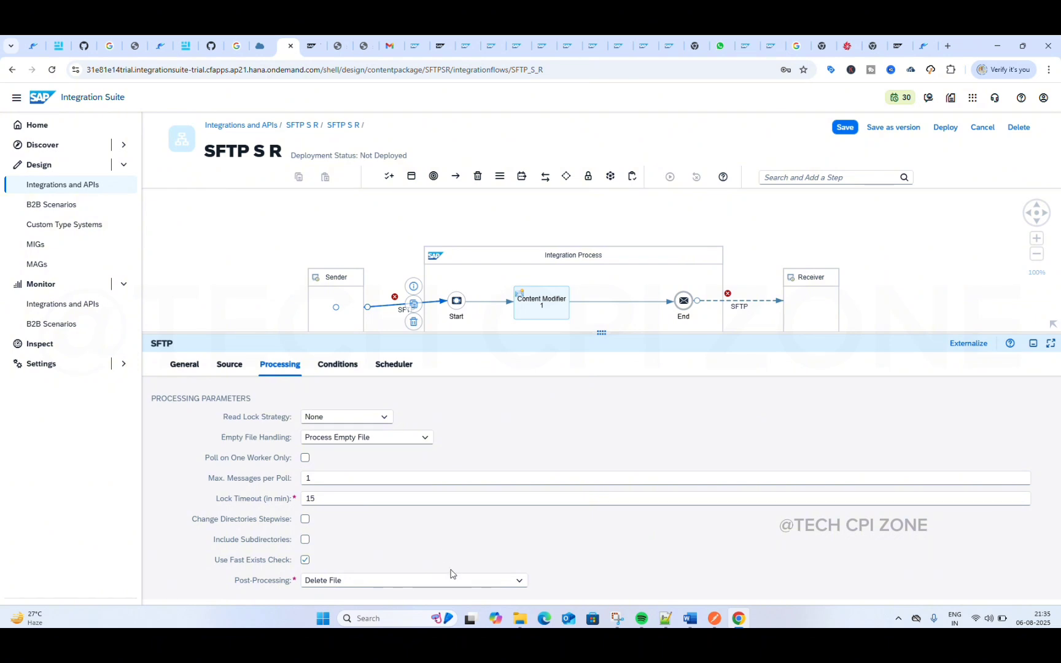
{"action": "left_click", "coordinate": [428, 581]}
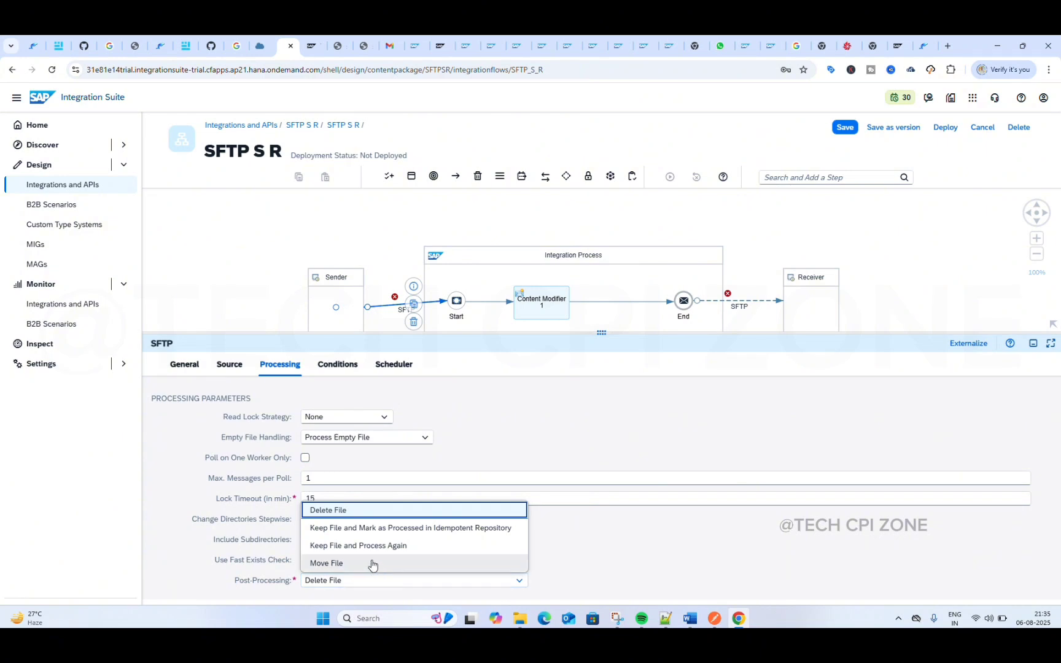
{"action": "left_click", "coordinate": [359, 546]}
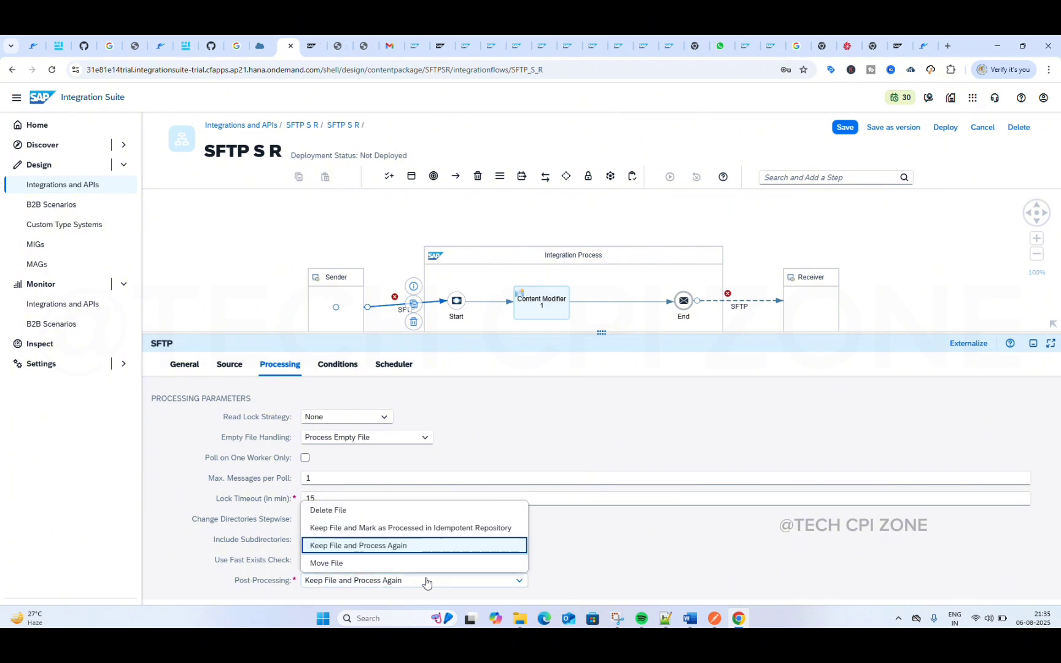
{"action": "left_click", "coordinate": [437, 583]}
{"action": "left_click", "coordinate": [554, 564]}
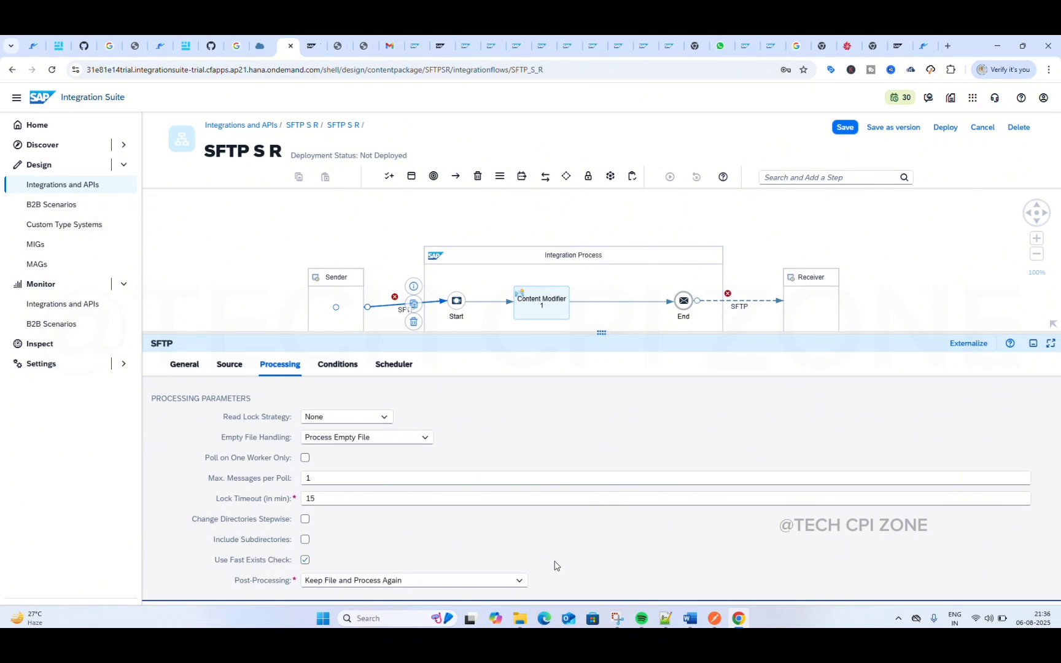
Step: Set the sender channel's post-processing to Move File and check the Send/files folder in Files.com
{"action": "left_click", "coordinate": [485, 582]}
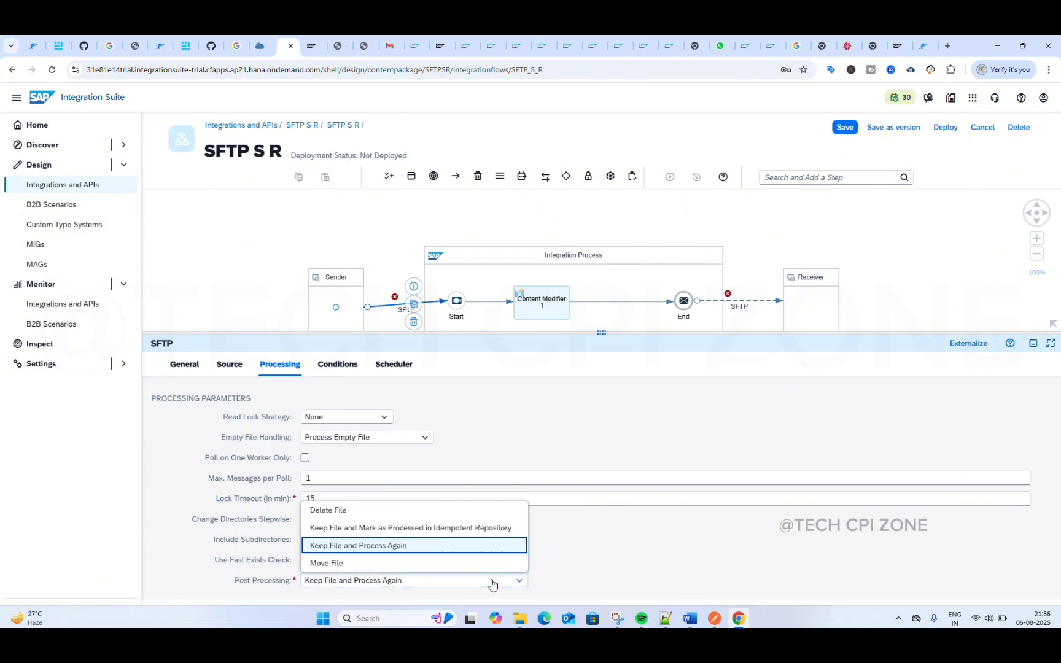
{"action": "left_click", "coordinate": [389, 563]}
{"action": "scroll", "coordinate": [358, 560], "scroll_direction": "down", "scroll_amount": 1}
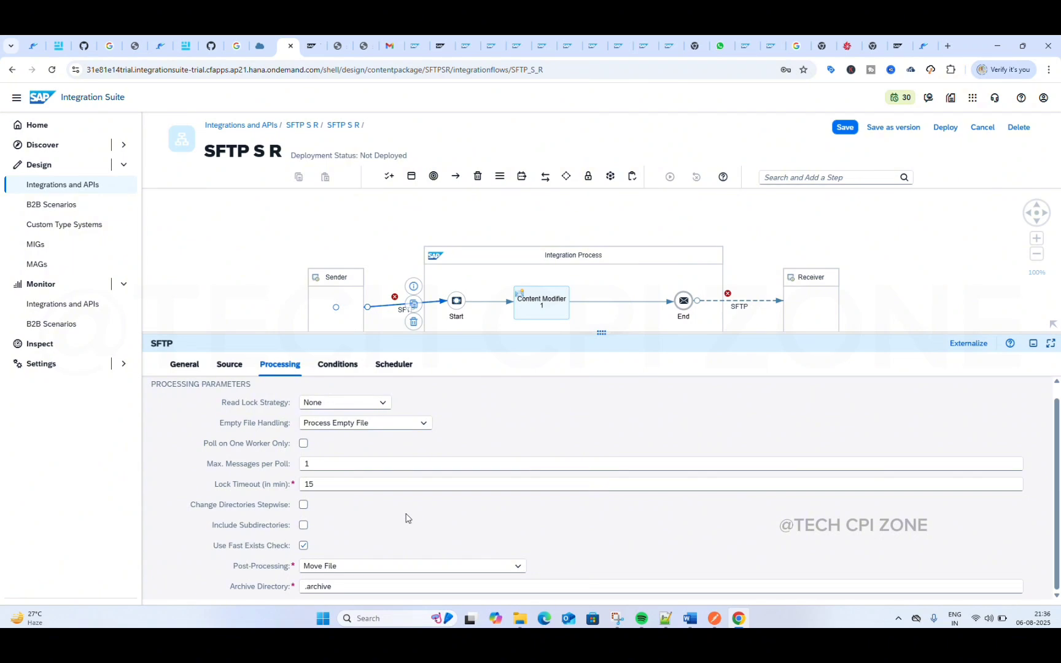
{"action": "left_click", "coordinate": [850, 47]}
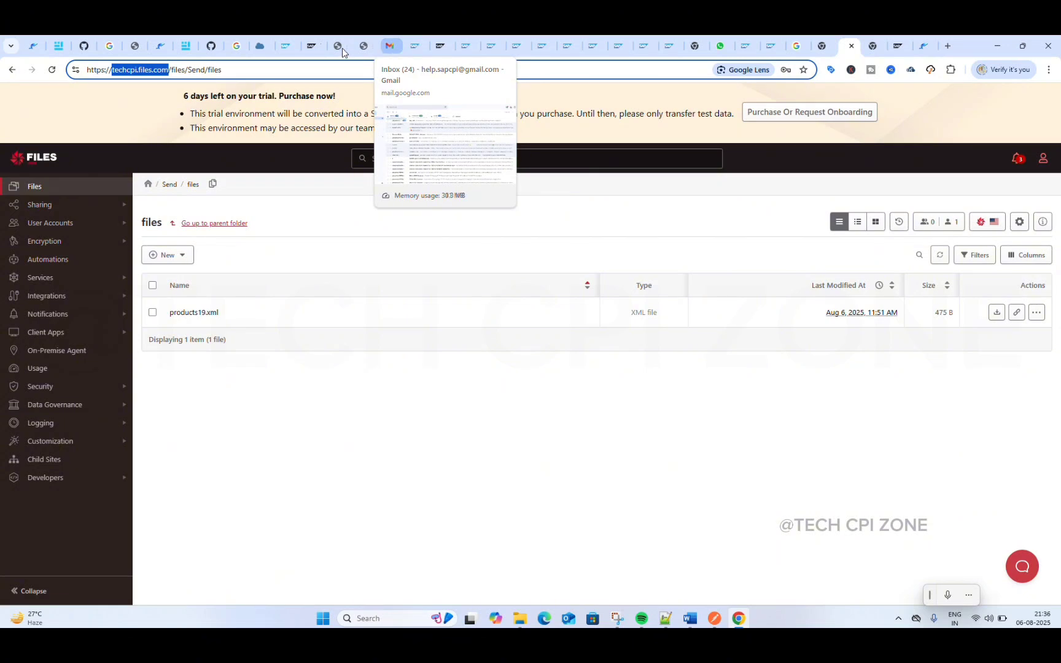
{"action": "left_click", "coordinate": [287, 46]}
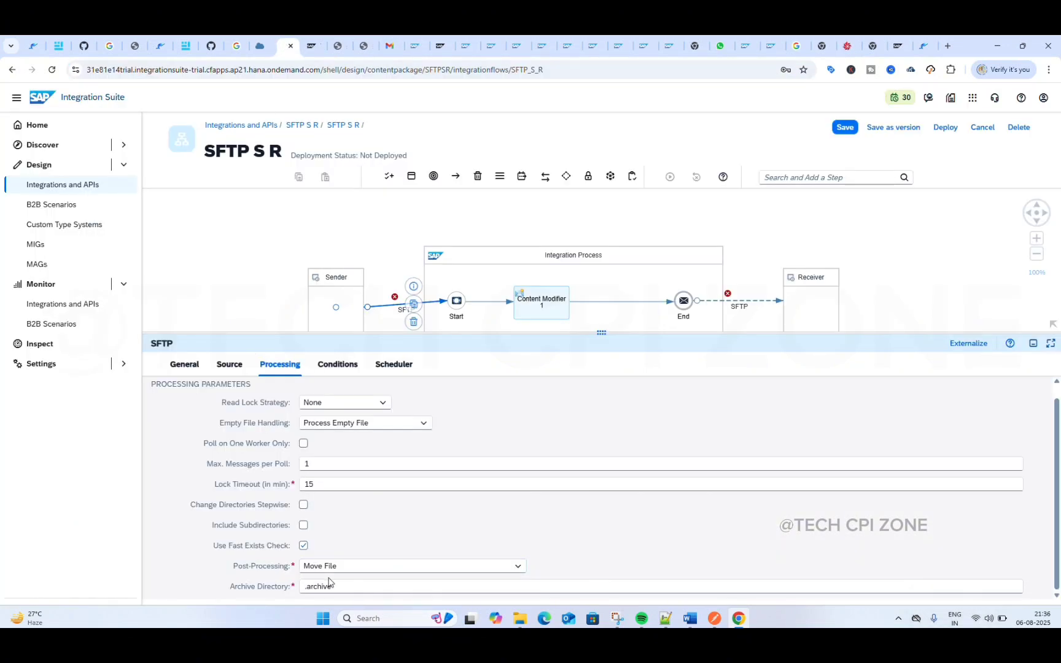
Step: Review the sender channel's file size condition and scheduler settings, and return to its processing parameters
{"action": "left_click", "coordinate": [340, 364]}
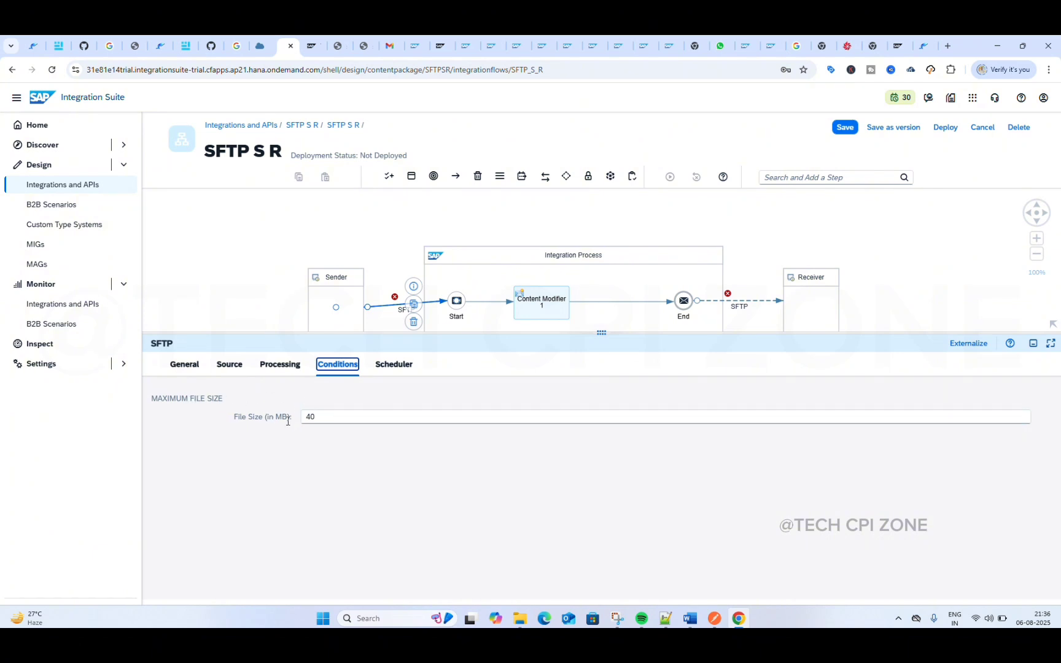
{"action": "left_click", "coordinate": [399, 367]}
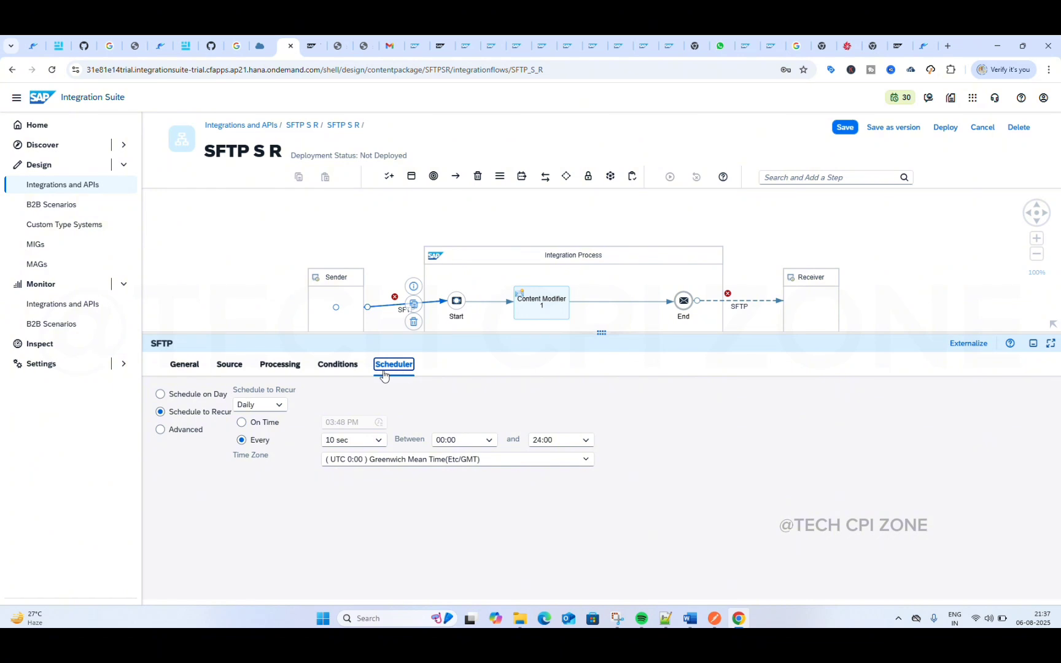
{"action": "left_click", "coordinate": [292, 367]}
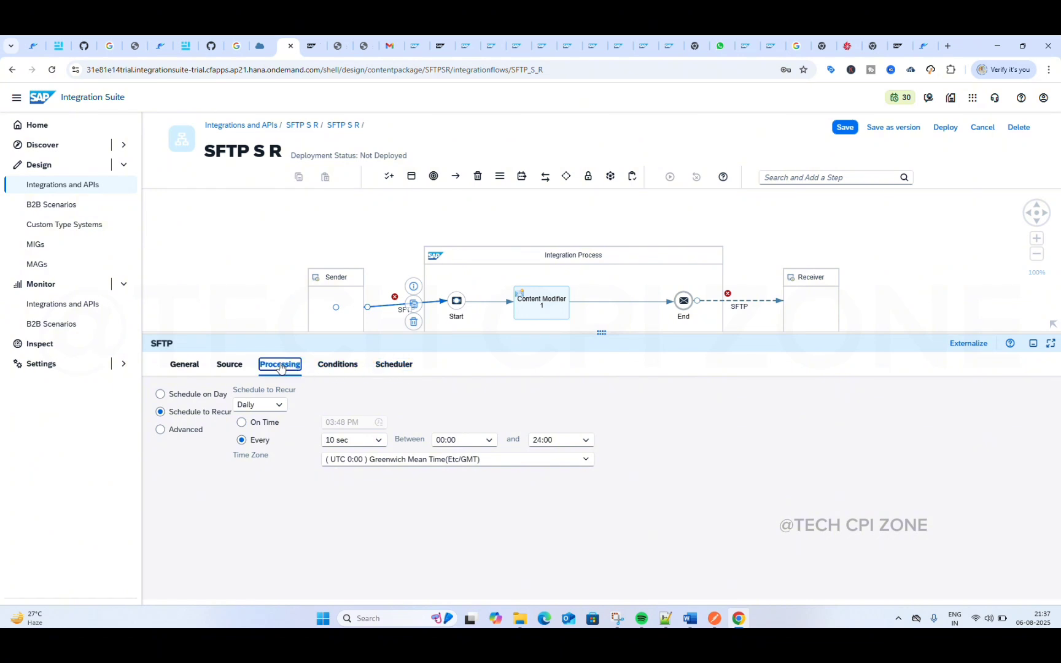
{"action": "left_click", "coordinate": [239, 367]}
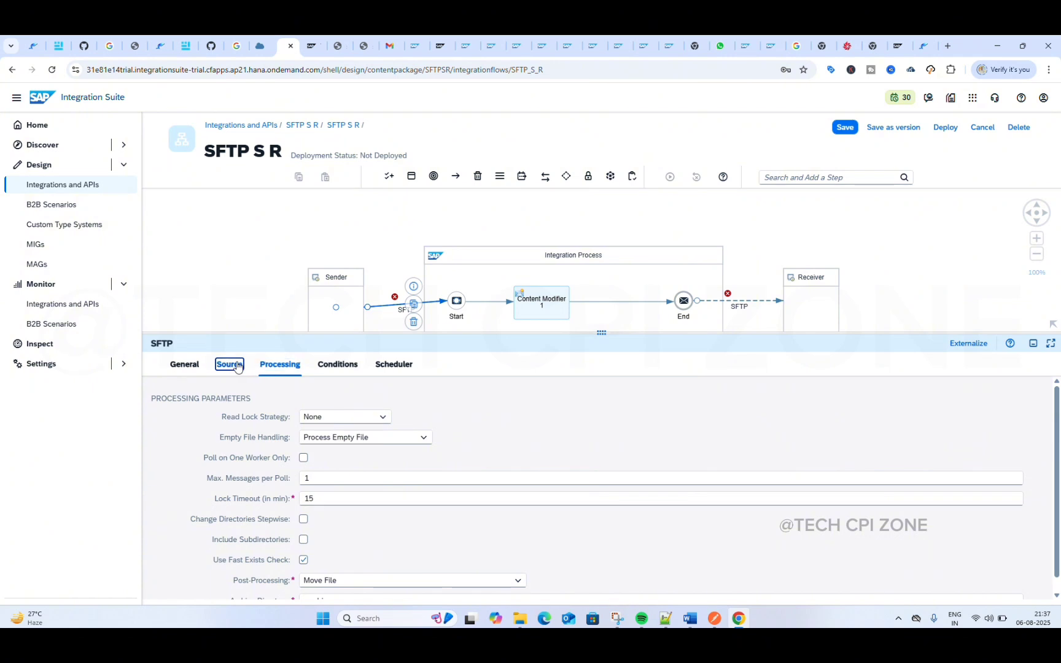
{"action": "left_click", "coordinate": [274, 368]}
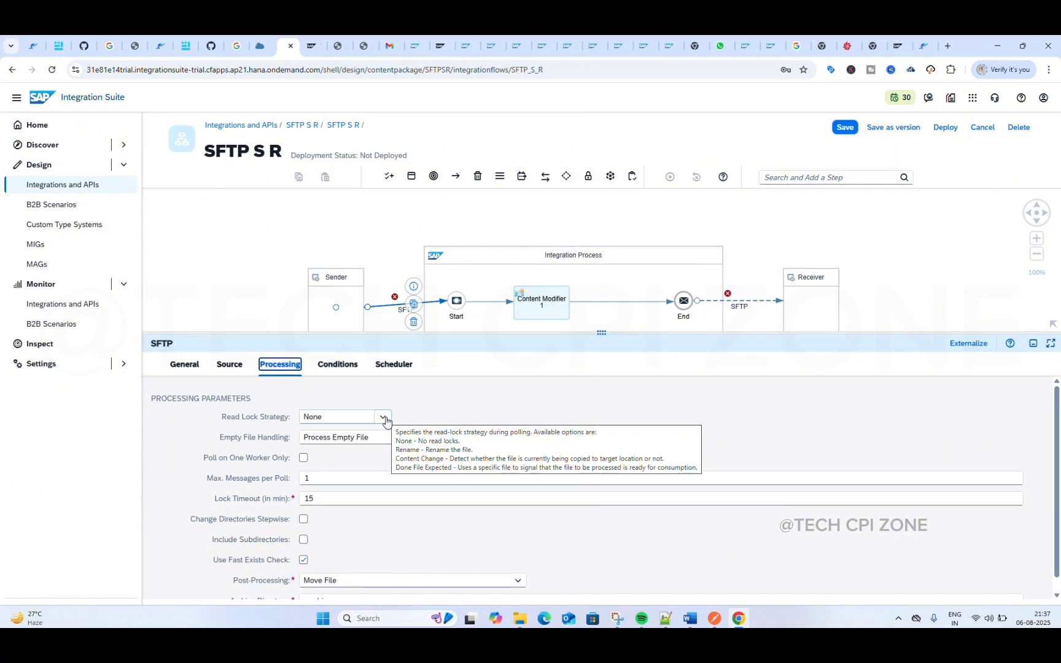
Step: Try the Rename, Content Change and Done File Expected read lock strategies on the sender channel and return to None
{"action": "left_click", "coordinate": [383, 417]}
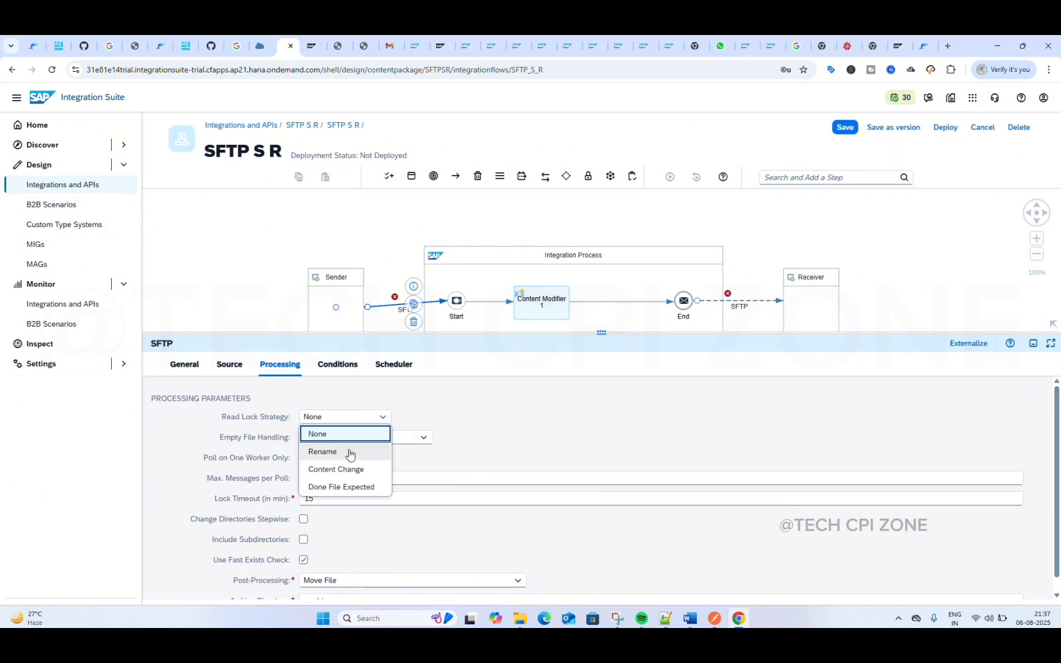
{"action": "left_click", "coordinate": [322, 452]}
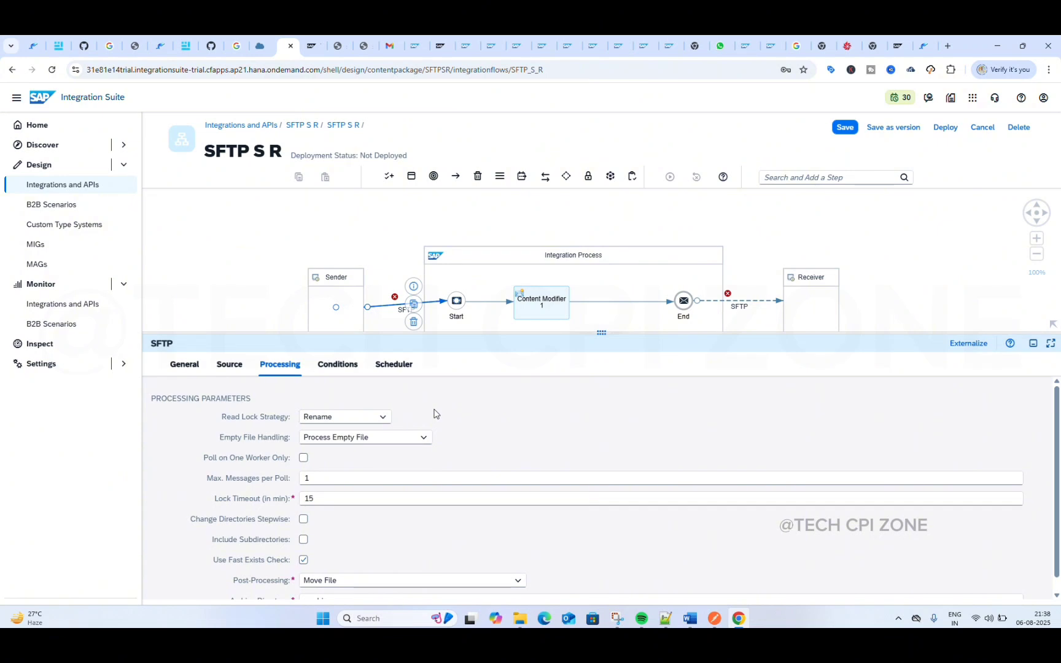
{"action": "left_click", "coordinate": [383, 419]}
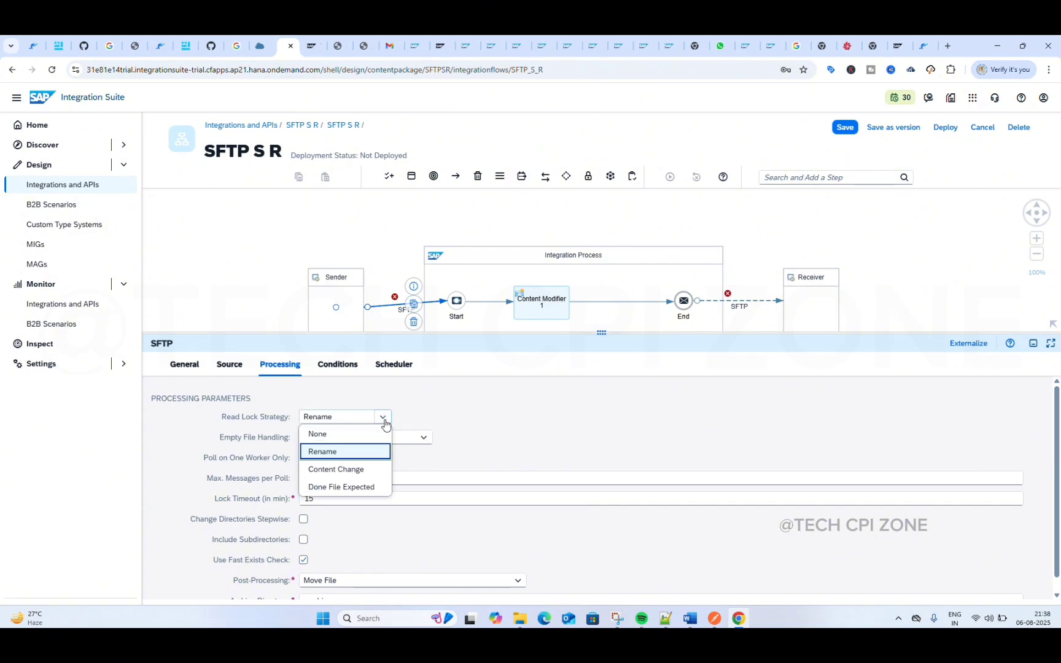
{"action": "left_click", "coordinate": [364, 471]}
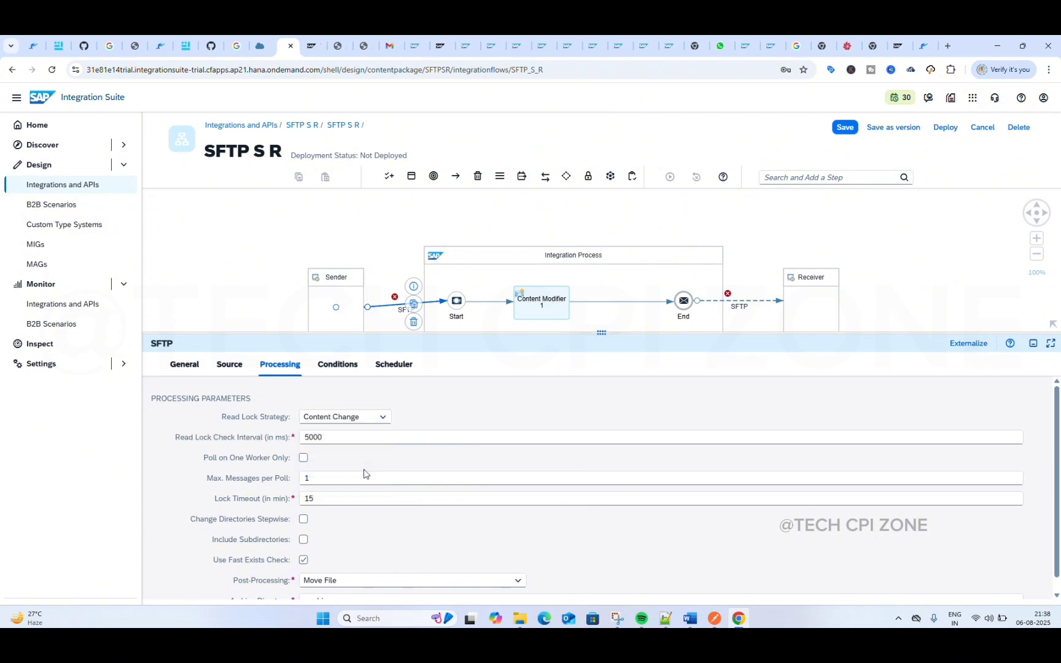
{"action": "mouse_move", "coordinate": [372, 420]}
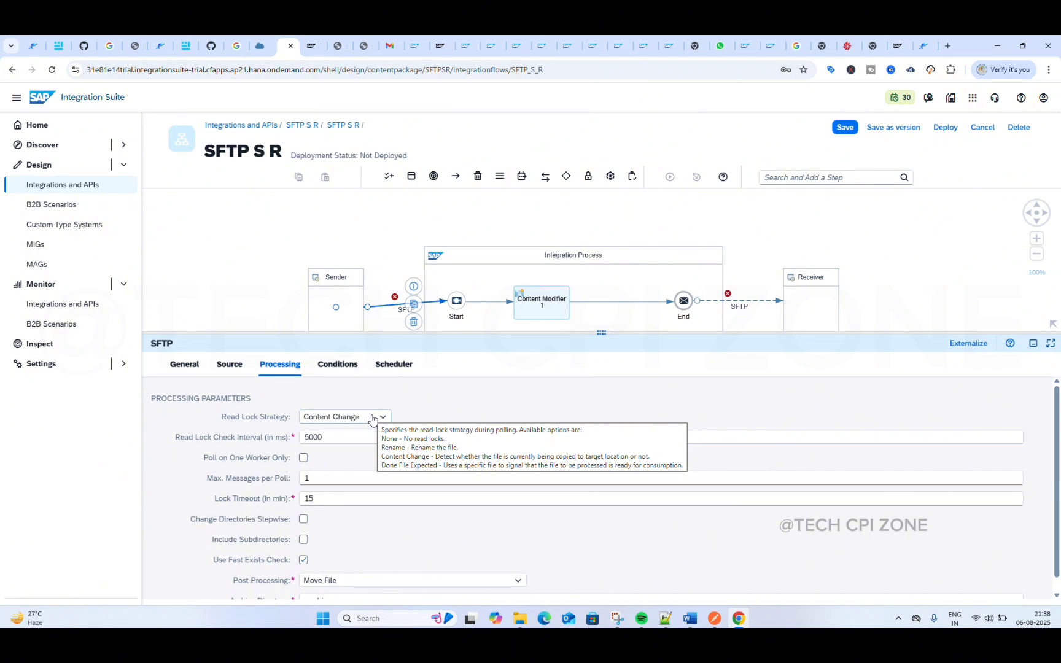
{"action": "left_click", "coordinate": [372, 417]}
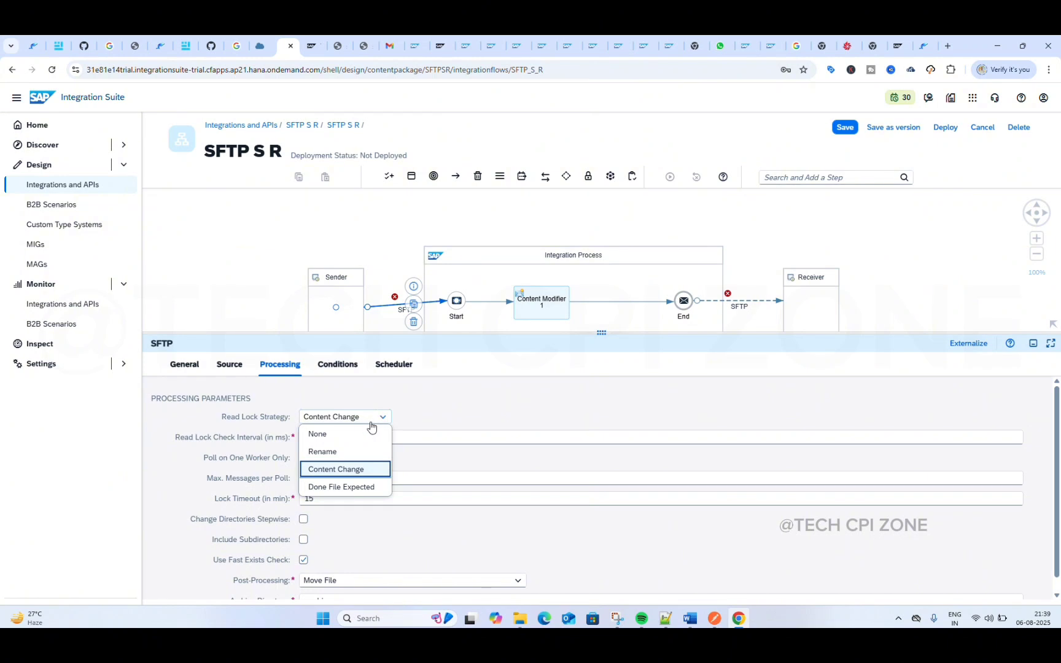
{"action": "left_click", "coordinate": [345, 492]}
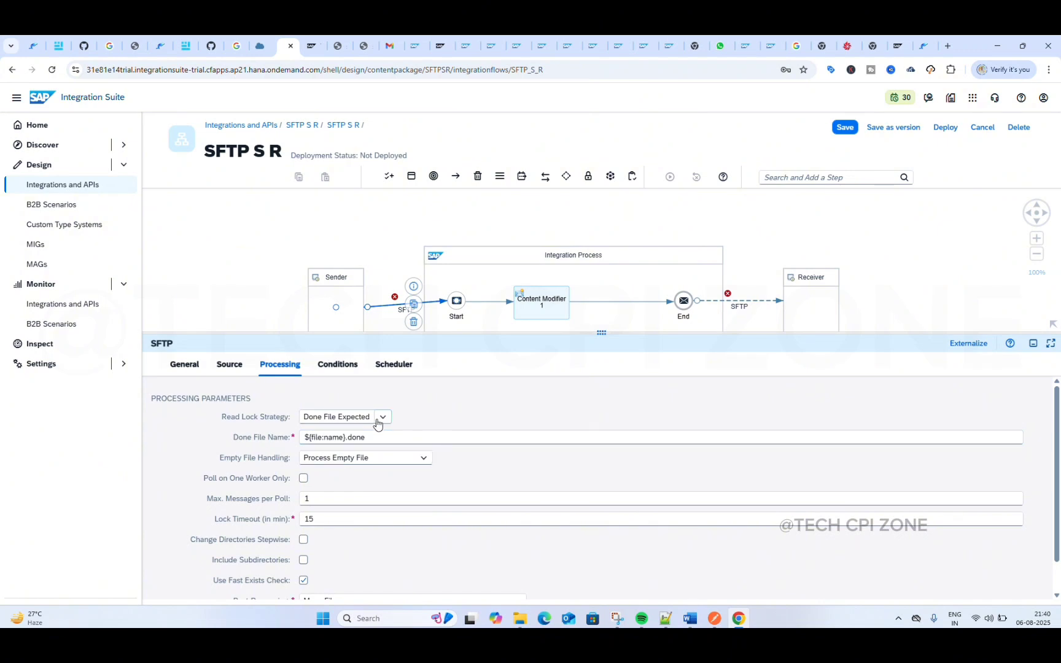
{"action": "left_click", "coordinate": [372, 420]}
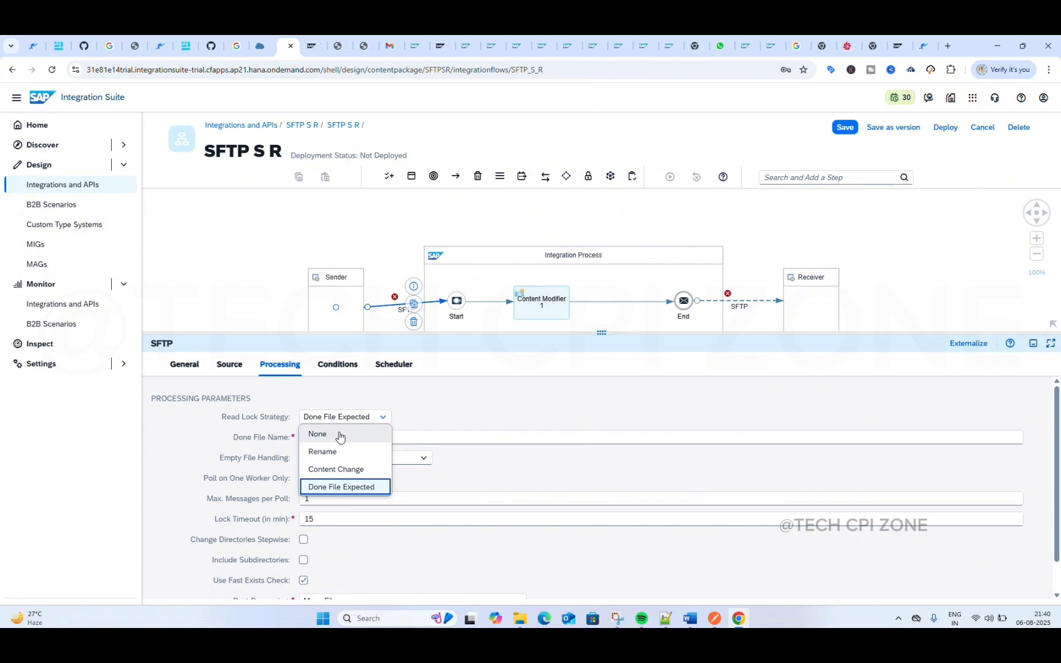
{"action": "left_click", "coordinate": [339, 435]}
{"action": "scroll", "coordinate": [370, 478], "scroll_direction": "down", "scroll_amount": 1}
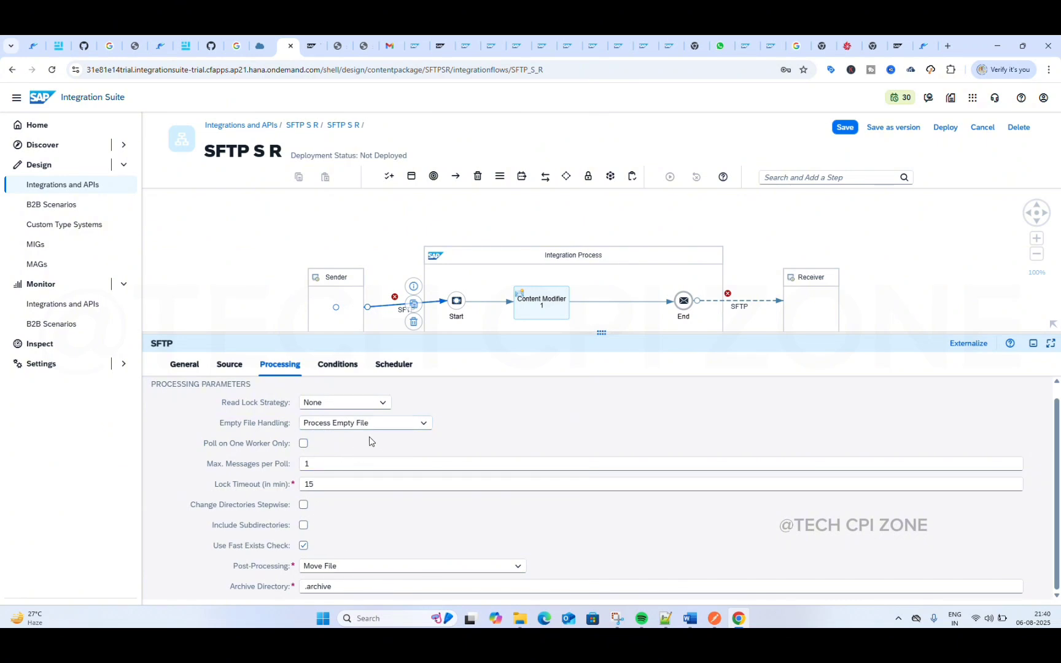
Step: Check the sender channel's empty file handling options and its maximum file size condition
{"action": "left_click", "coordinate": [424, 425]}
{"action": "left_click", "coordinate": [452, 430]}
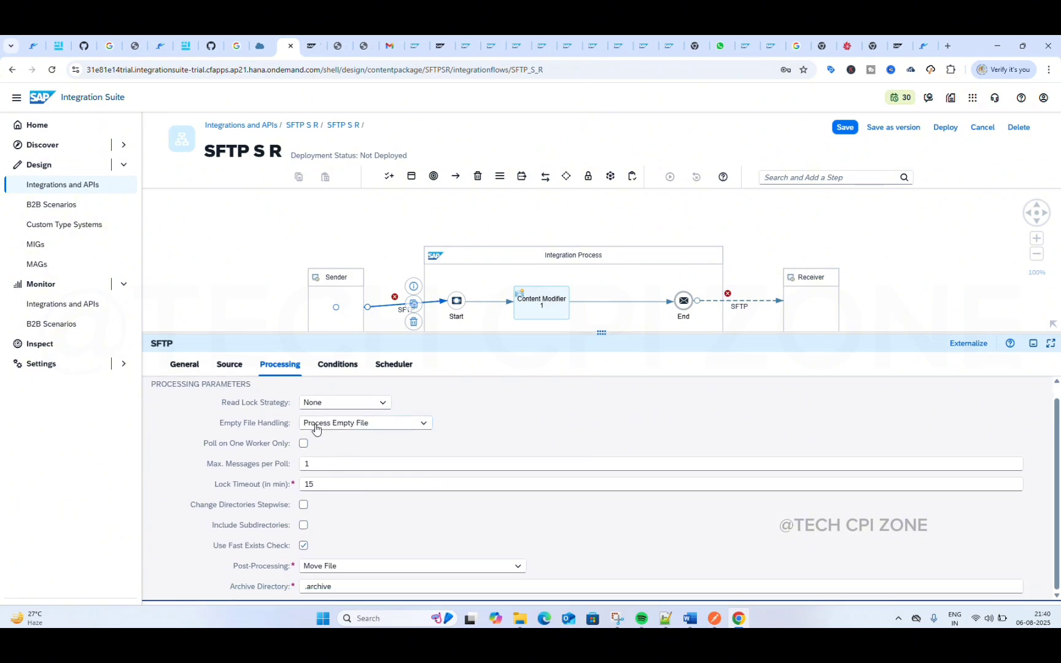
{"action": "left_click", "coordinate": [335, 366]}
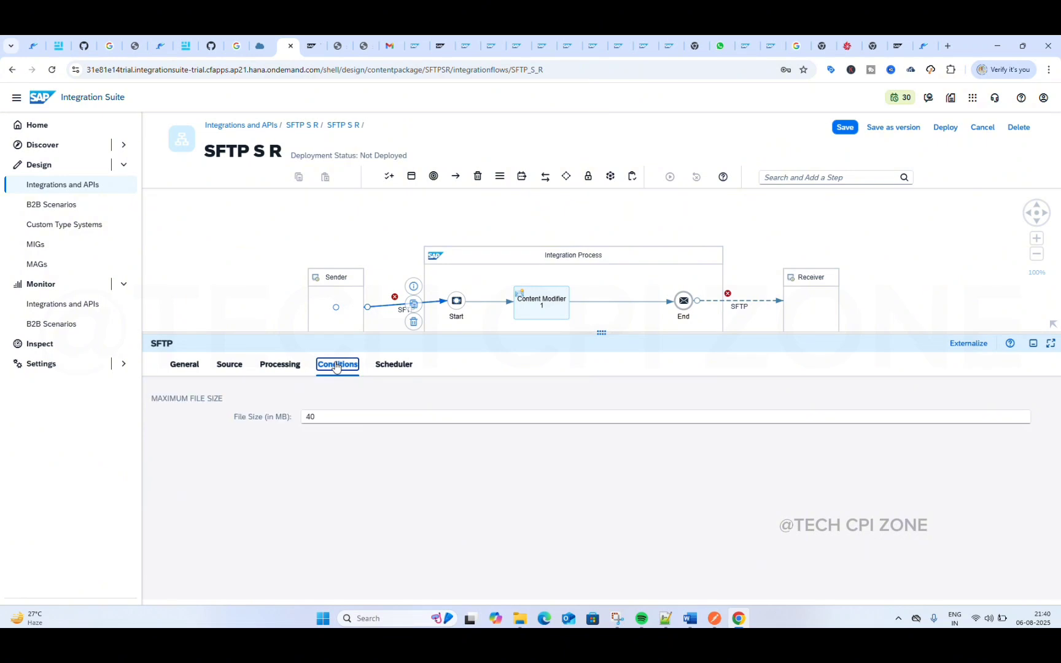
Step: Try Schedule on Day for the sender channel, return to the daily Schedule to Recur option, and inspect its time zone
{"action": "left_click", "coordinate": [401, 368]}
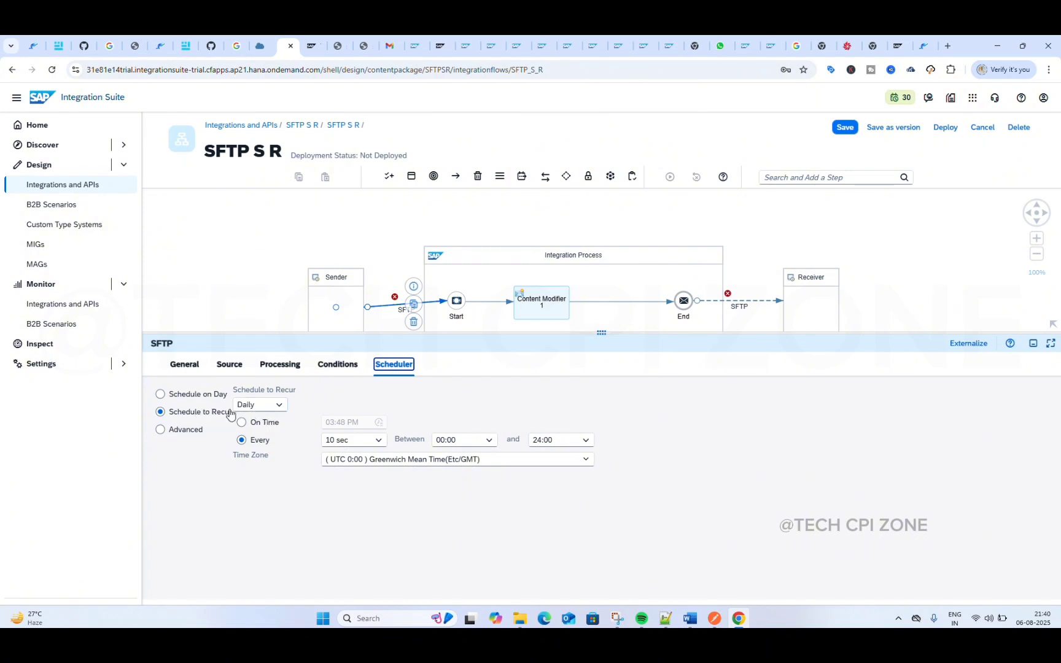
{"action": "left_click", "coordinate": [261, 407]}
{"action": "left_click", "coordinate": [263, 409]}
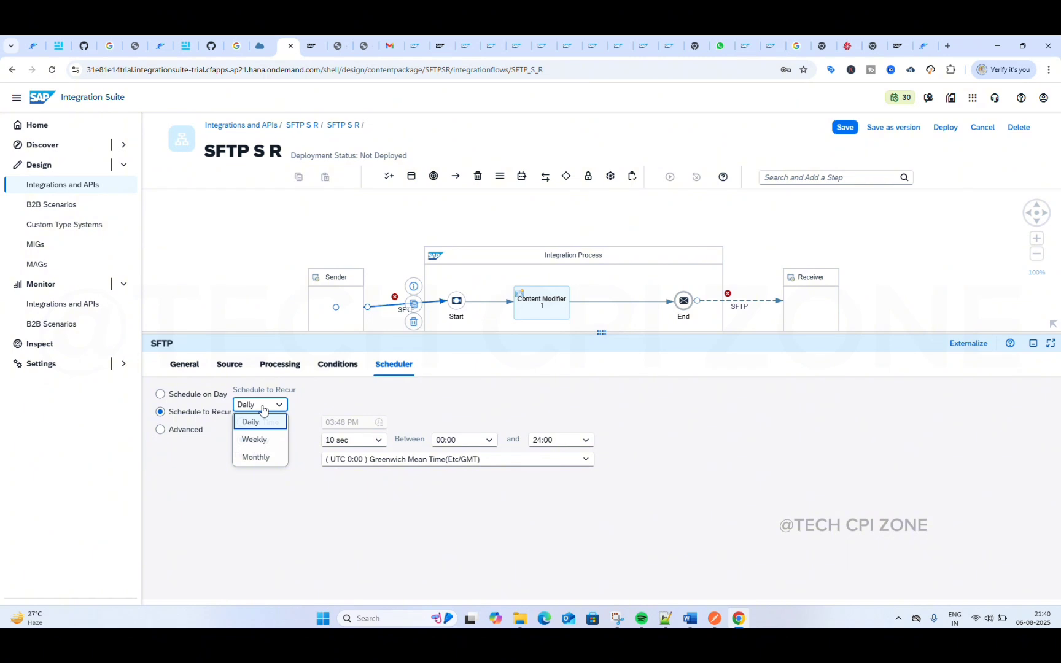
{"action": "left_click", "coordinate": [166, 397]}
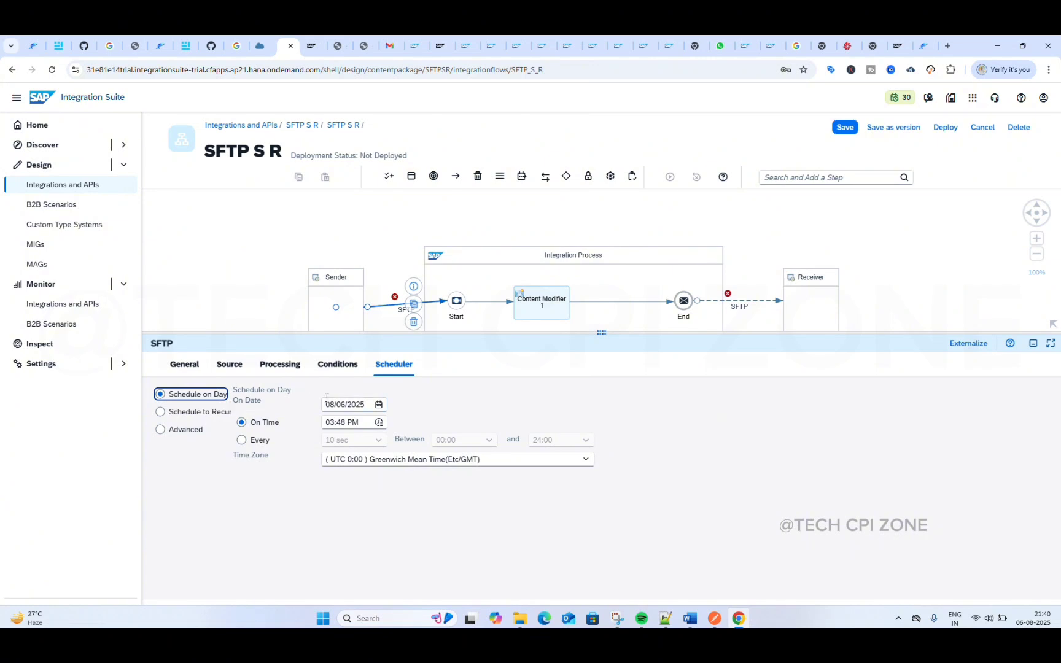
{"action": "left_click", "coordinate": [191, 412]}
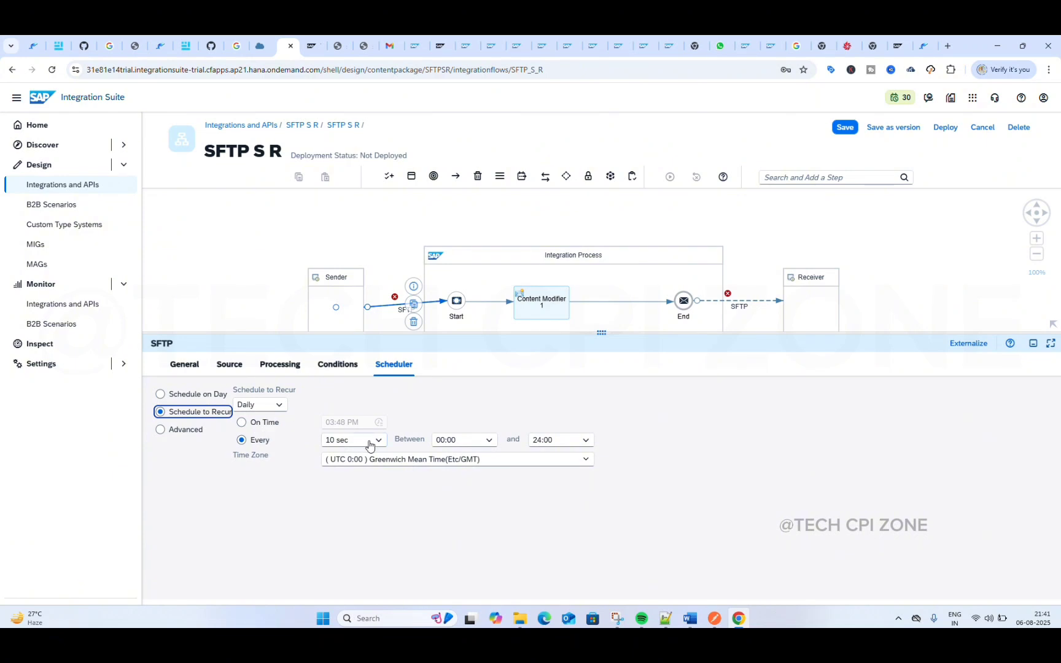
{"action": "left_click", "coordinate": [460, 463]}
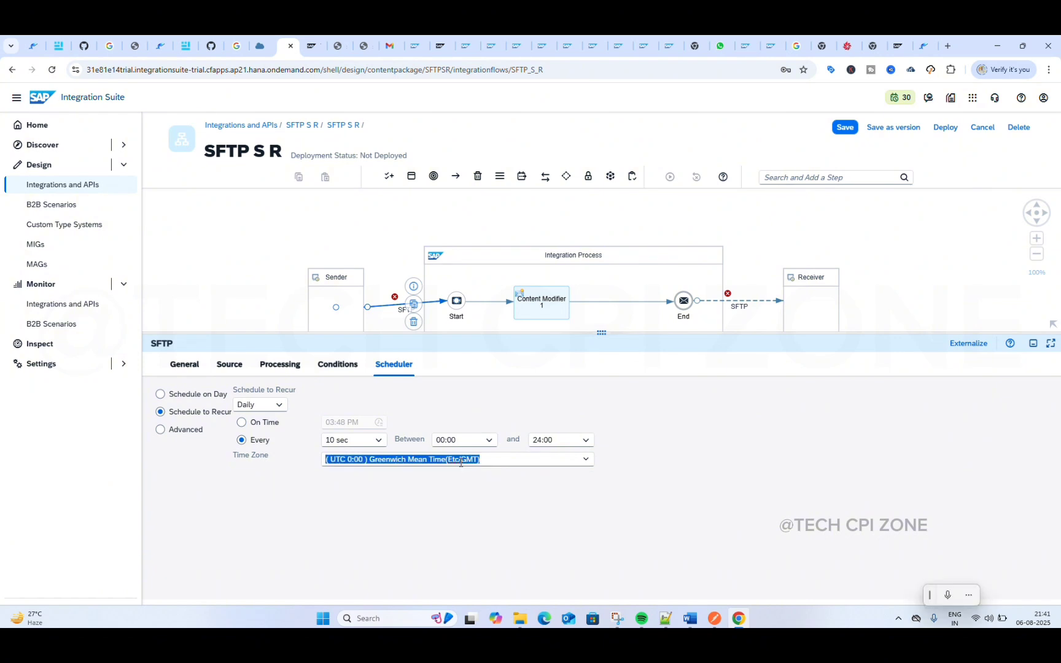
Step: Set the sender channel scheduler's time zone to India Standard Time (Asia/Kolkata)
{"action": "type", "text": "ind"}
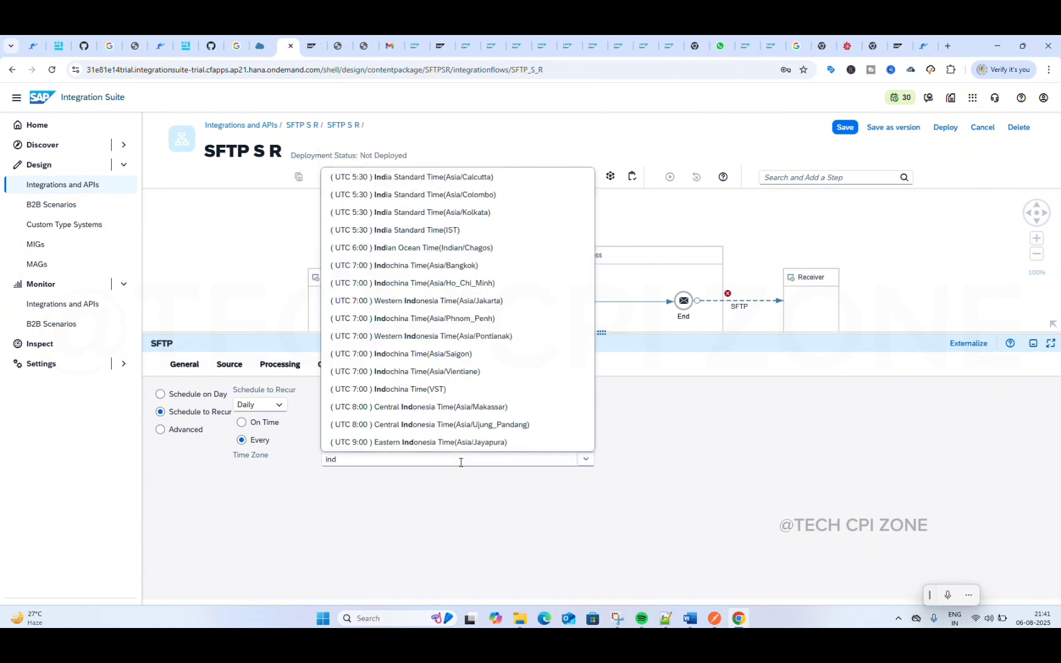
{"action": "type", "text": "ia"}
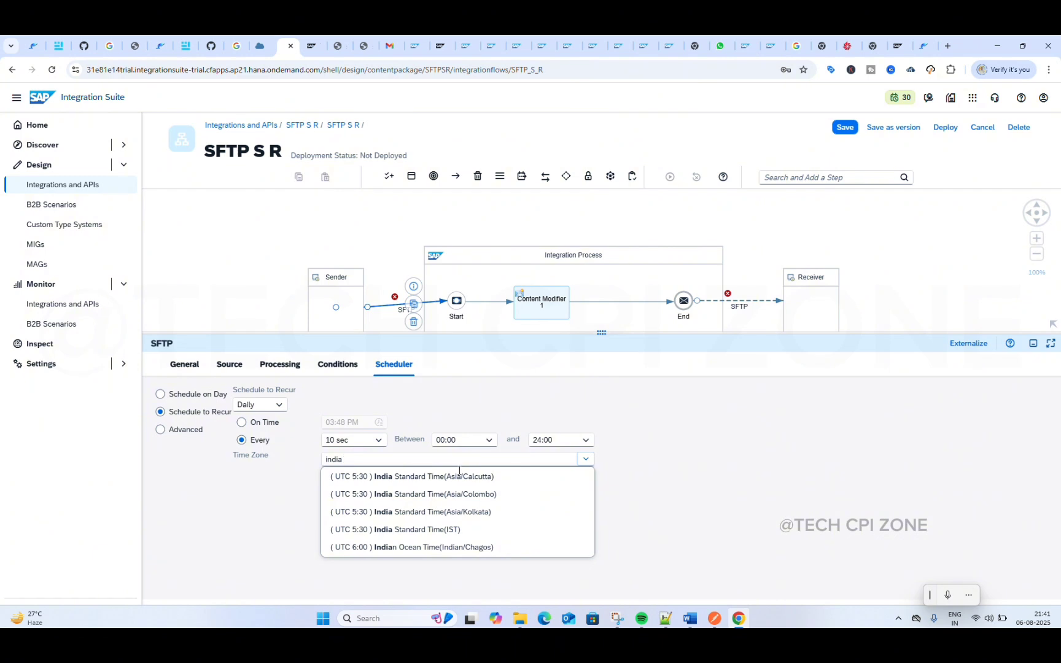
{"action": "left_click", "coordinate": [465, 512]}
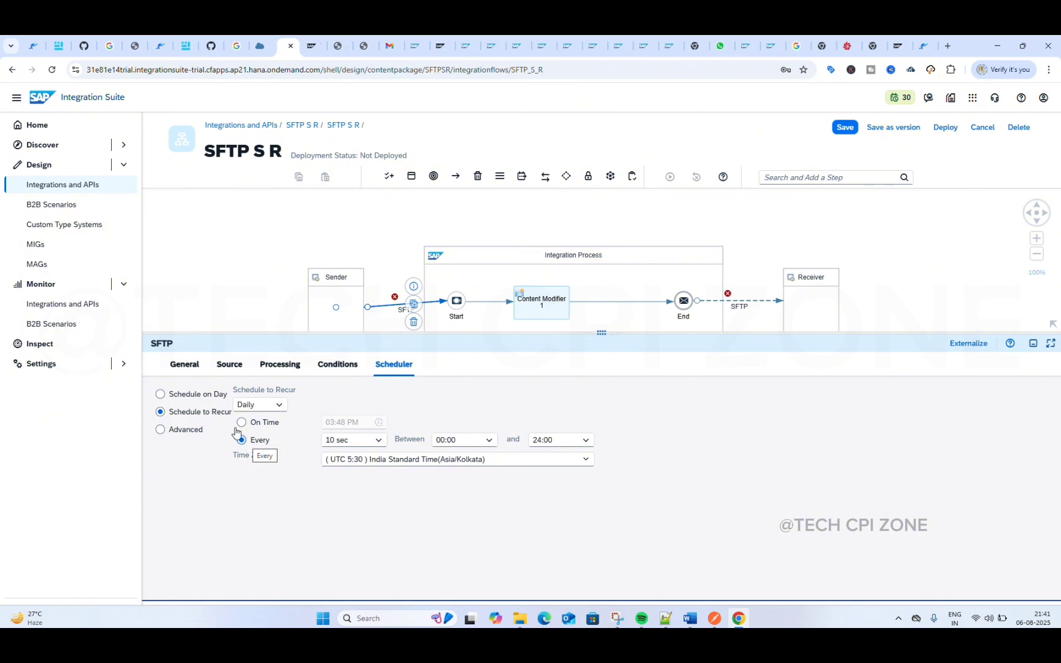
Step: Compare Schedule on Day with Schedule to Recur on the sender channel and inspect the one-day schedule's date and time choices
{"action": "left_click", "coordinate": [166, 395]}
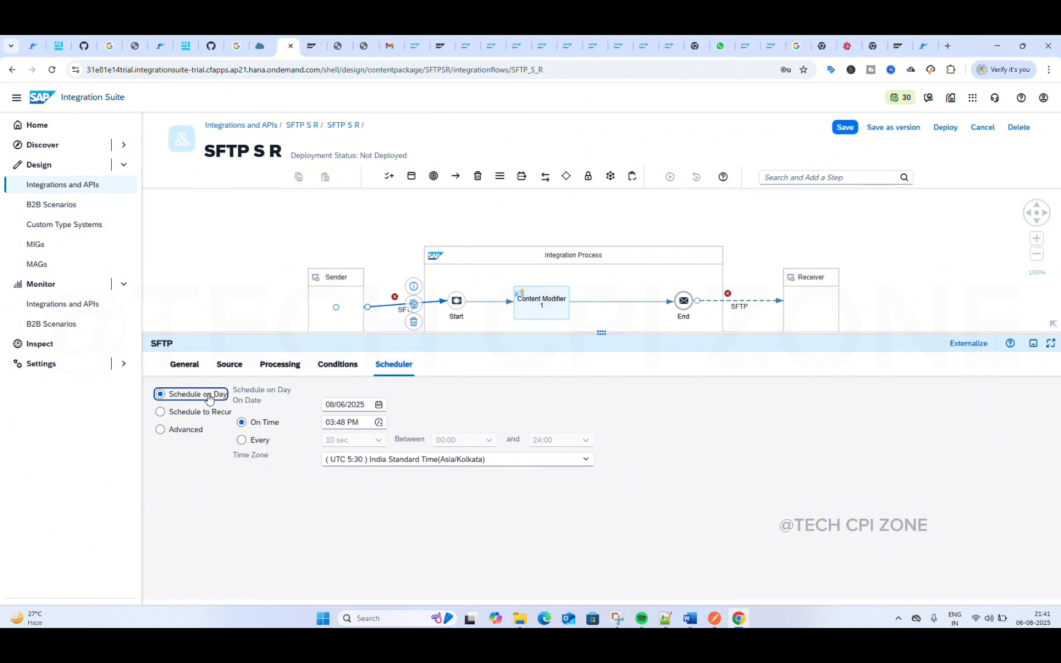
{"action": "left_click", "coordinate": [178, 419]}
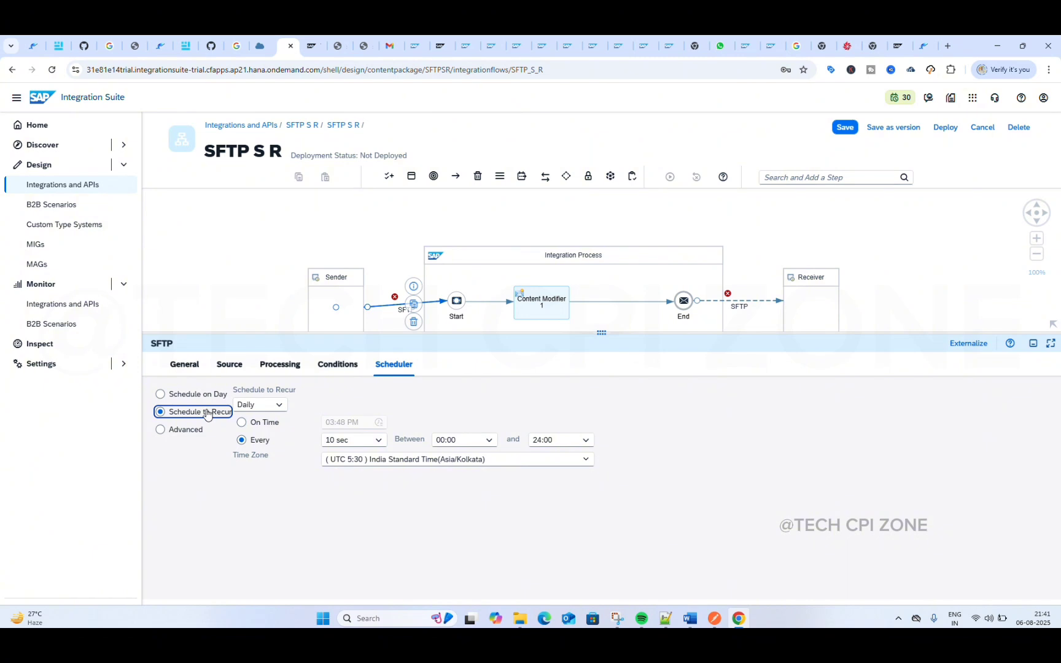
{"action": "left_click", "coordinate": [194, 397]}
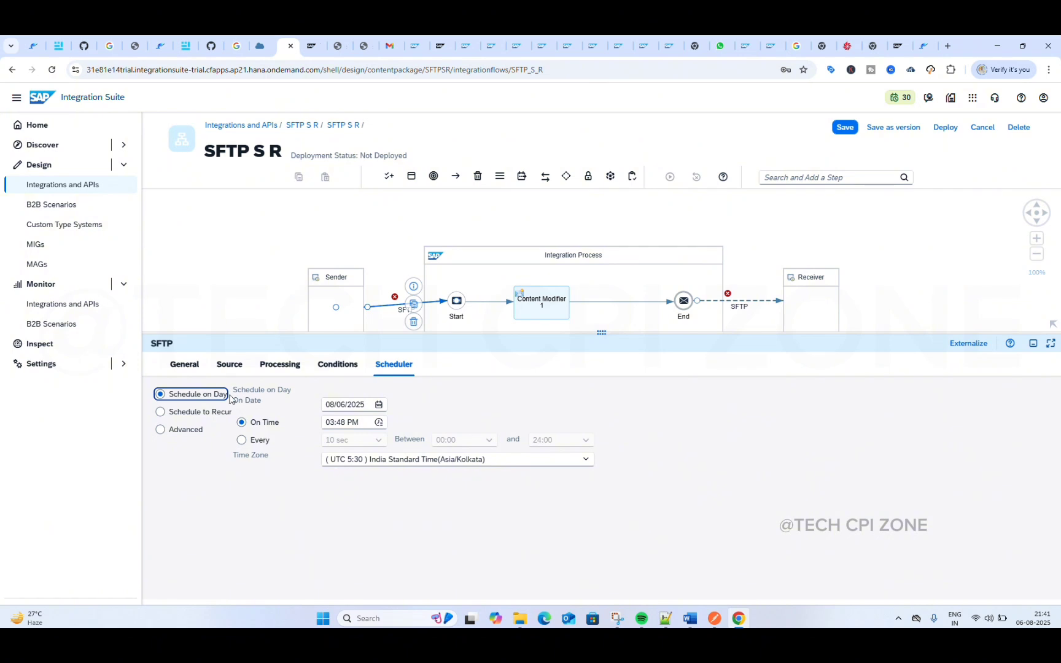
{"action": "left_click", "coordinate": [379, 407]}
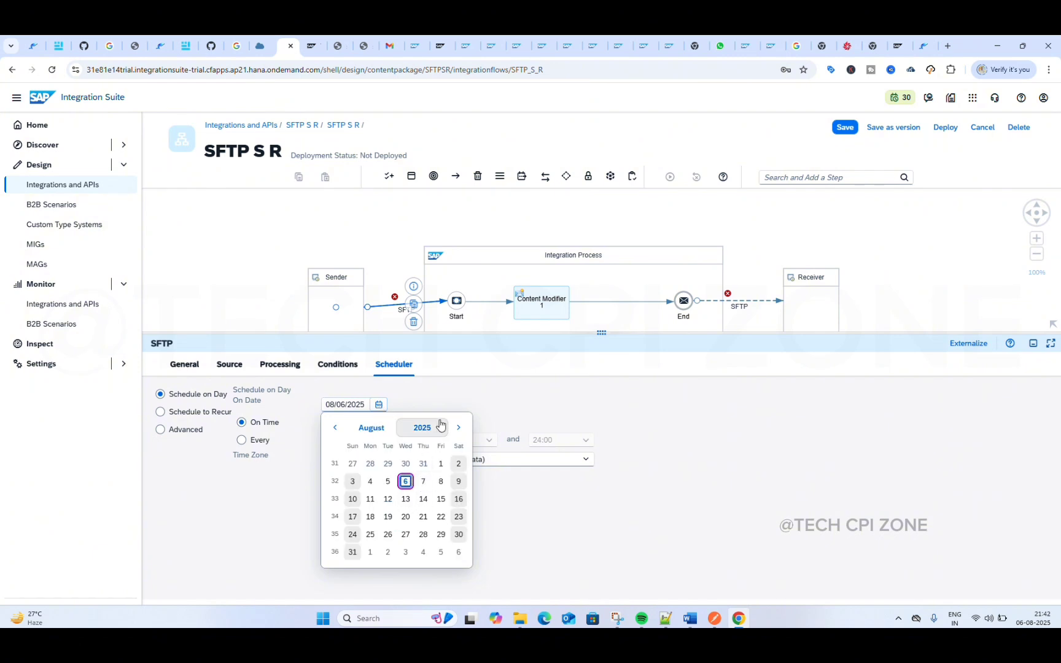
{"action": "left_click", "coordinate": [429, 399]}
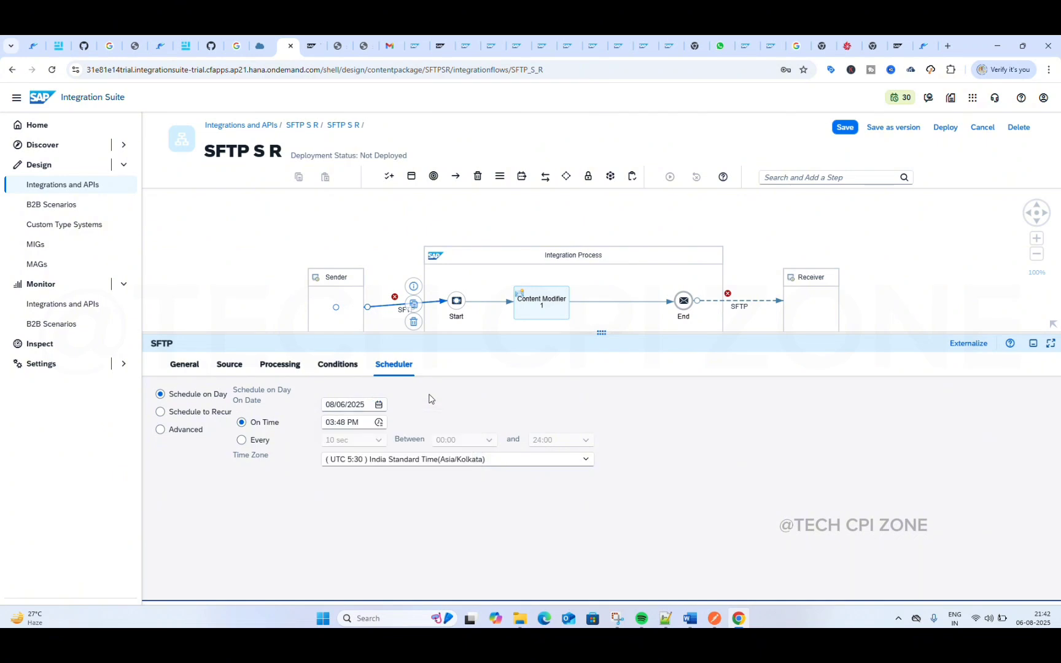
{"action": "left_click", "coordinate": [379, 422]}
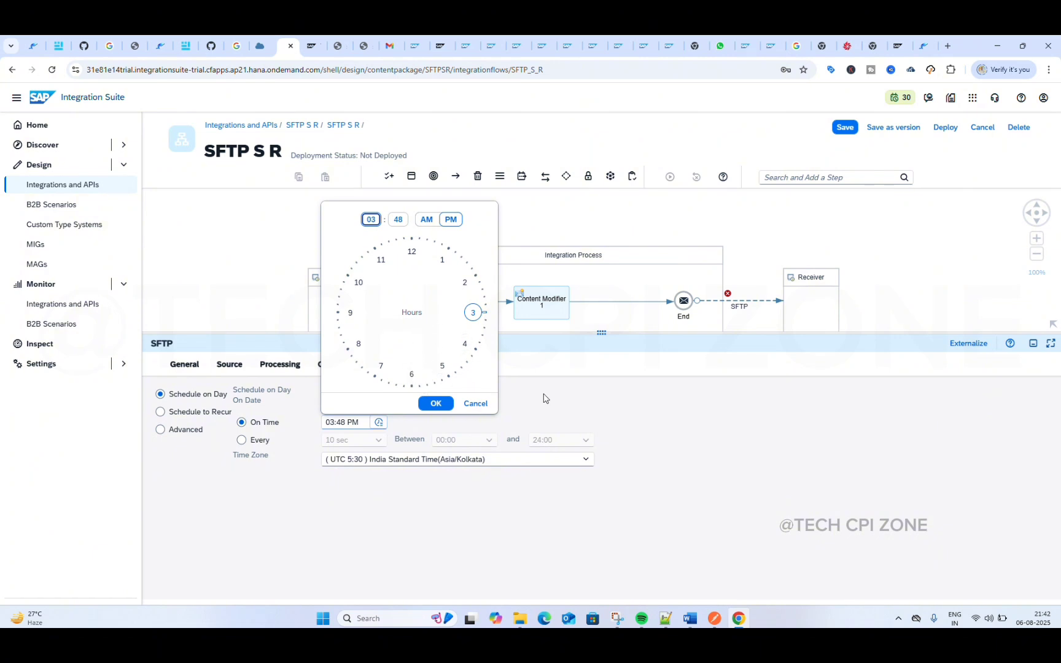
{"action": "left_click", "coordinate": [523, 394]}
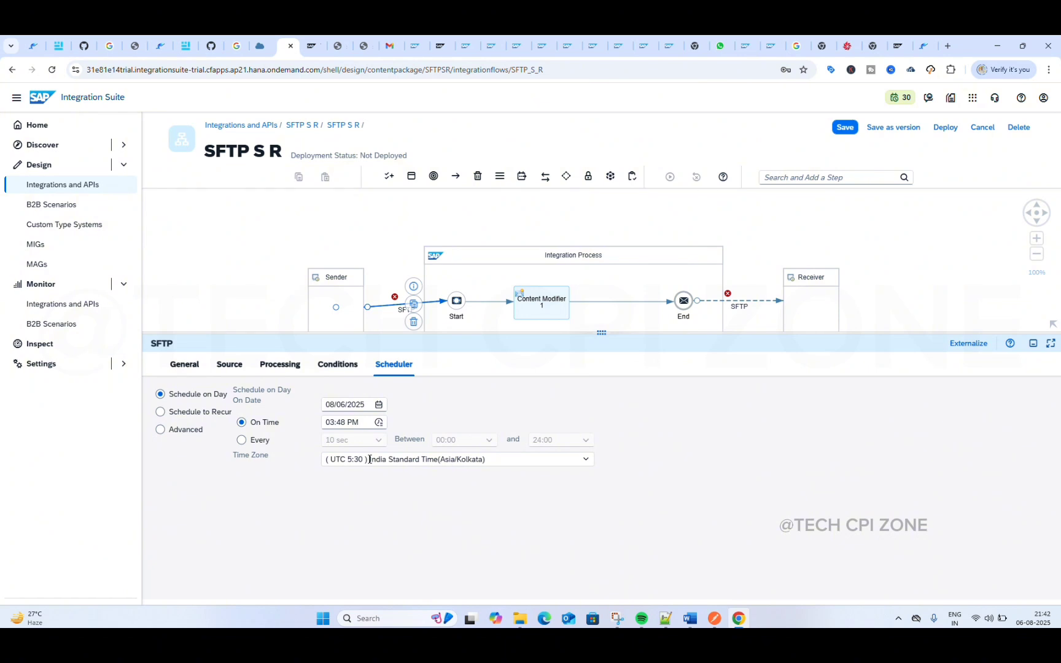
Step: Check the time zone choices for the one-day schedule and return the sender channel to Schedule to Recur
{"action": "triple_click", "coordinate": [370, 460]}
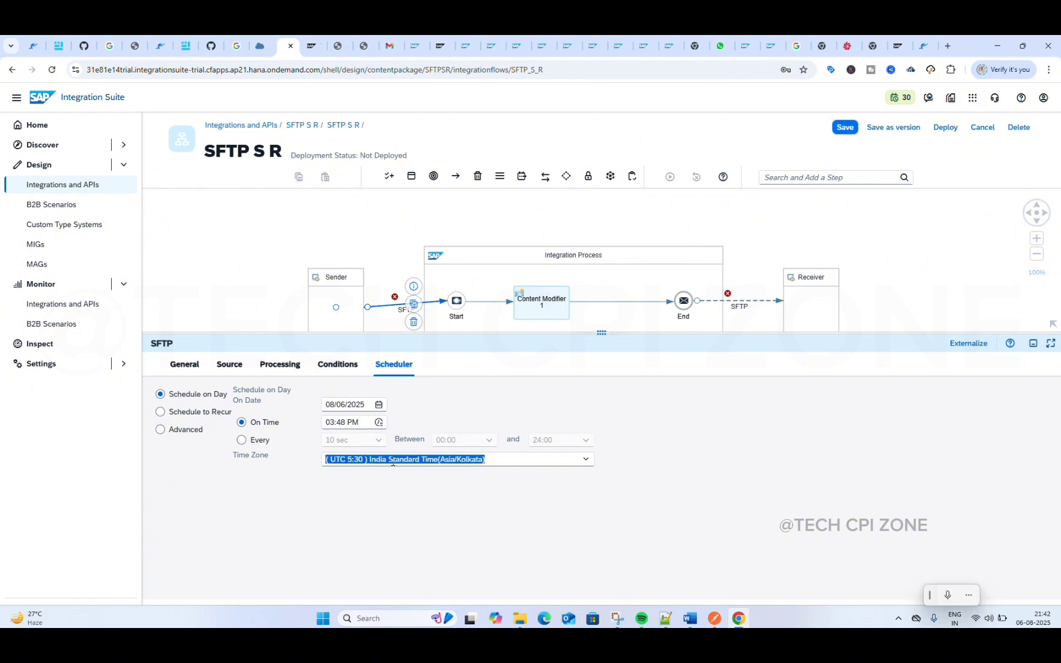
{"action": "left_click", "coordinate": [581, 467]}
{"action": "scroll", "coordinate": [500, 299], "scroll_direction": "up", "scroll_amount": 3}
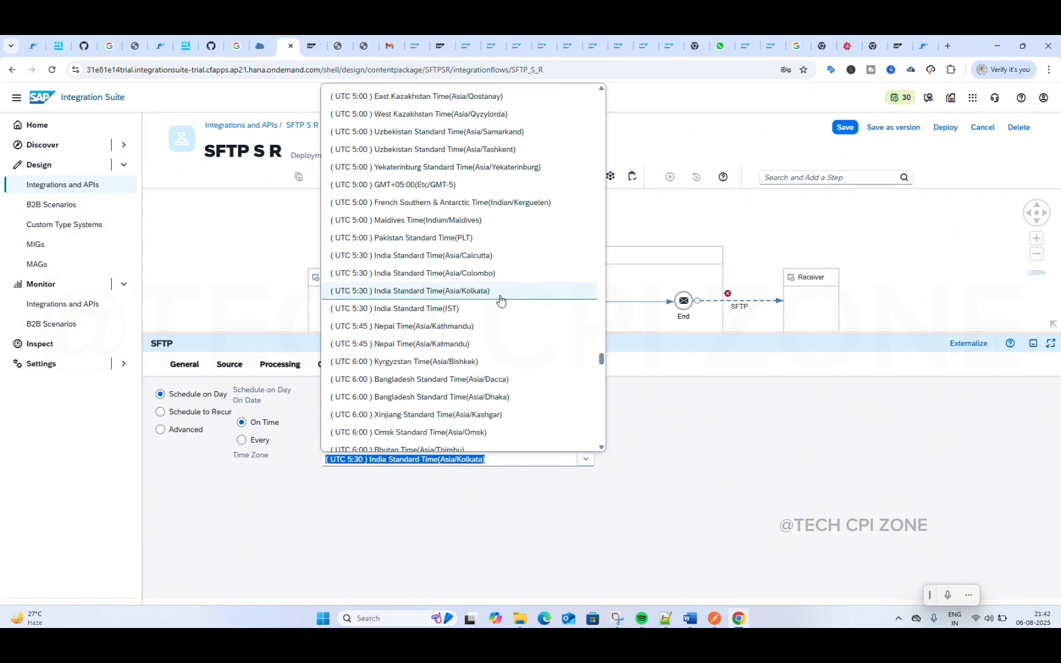
{"action": "scroll", "coordinate": [525, 228], "scroll_direction": "up", "scroll_amount": 3}
{"action": "left_click", "coordinate": [670, 454]}
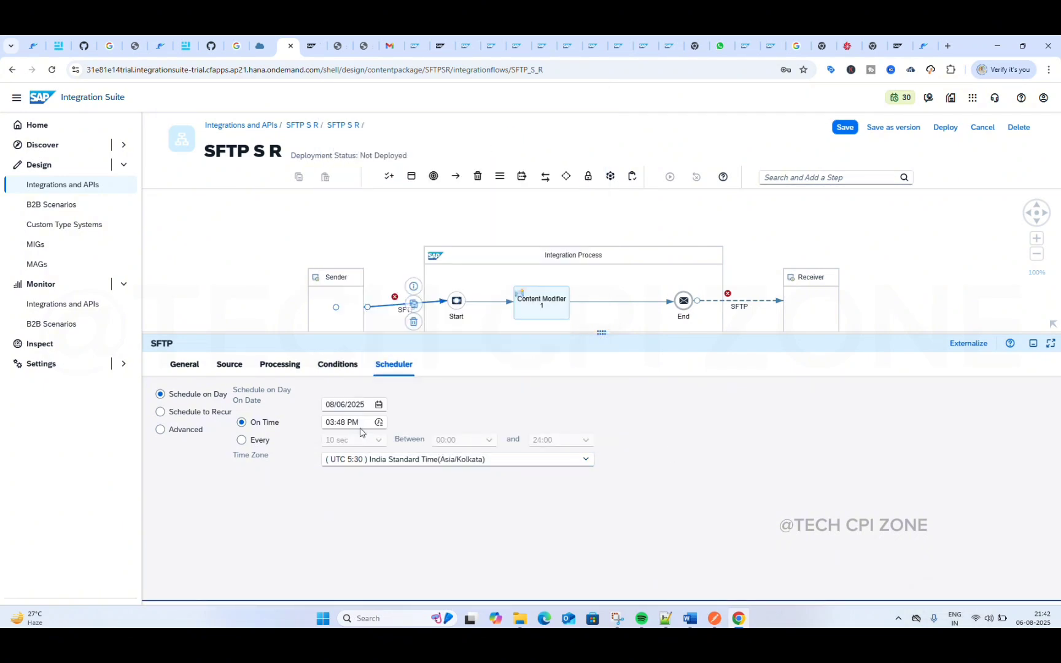
{"action": "left_click", "coordinate": [162, 418]}
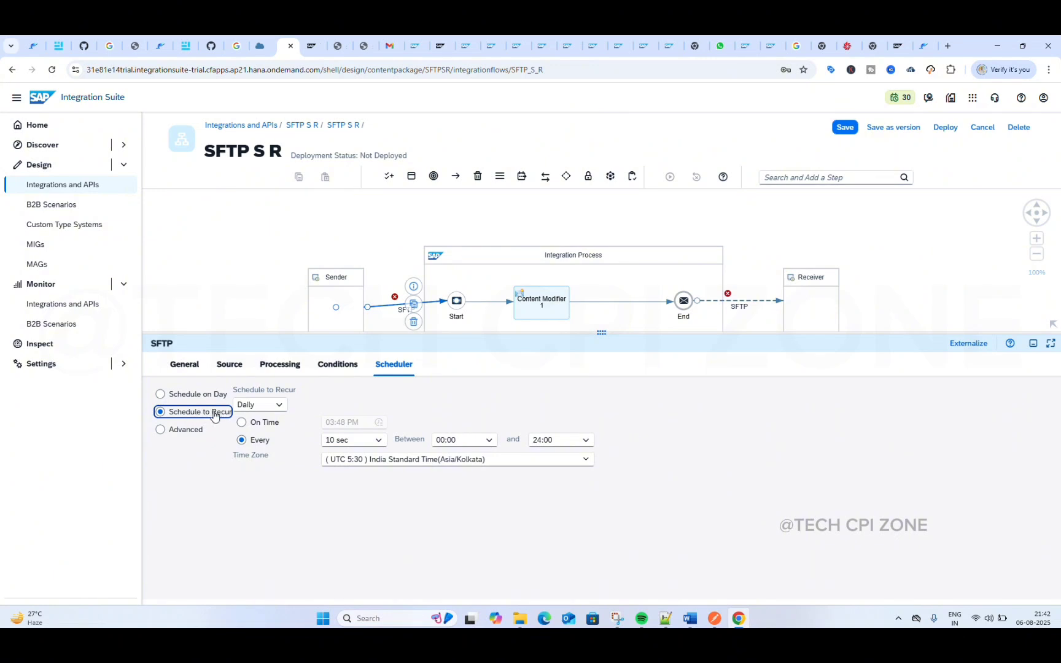
Step: Try a weekly recurrence on Monday through Friday for the sender channel and return to Daily
{"action": "left_click", "coordinate": [280, 406]}
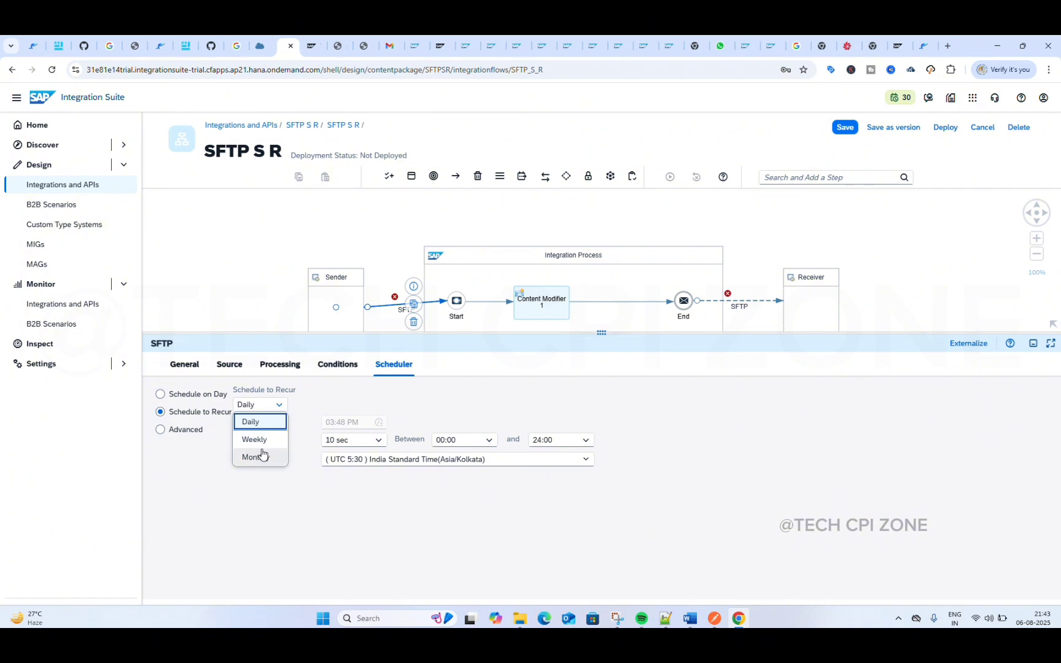
{"action": "left_click", "coordinate": [303, 490]}
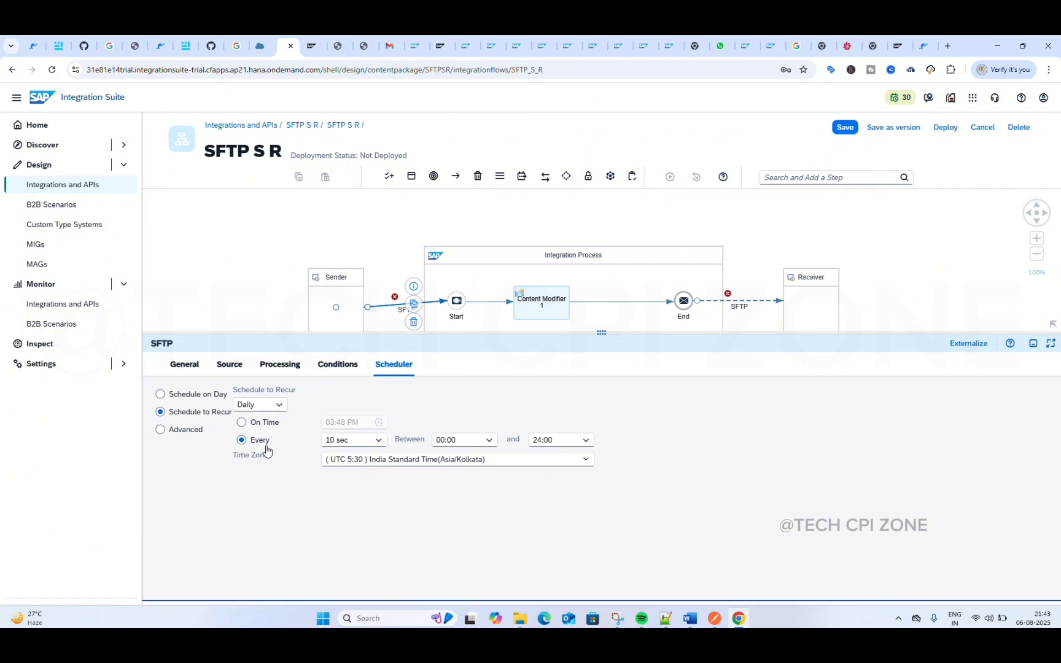
{"action": "left_click", "coordinate": [275, 406]}
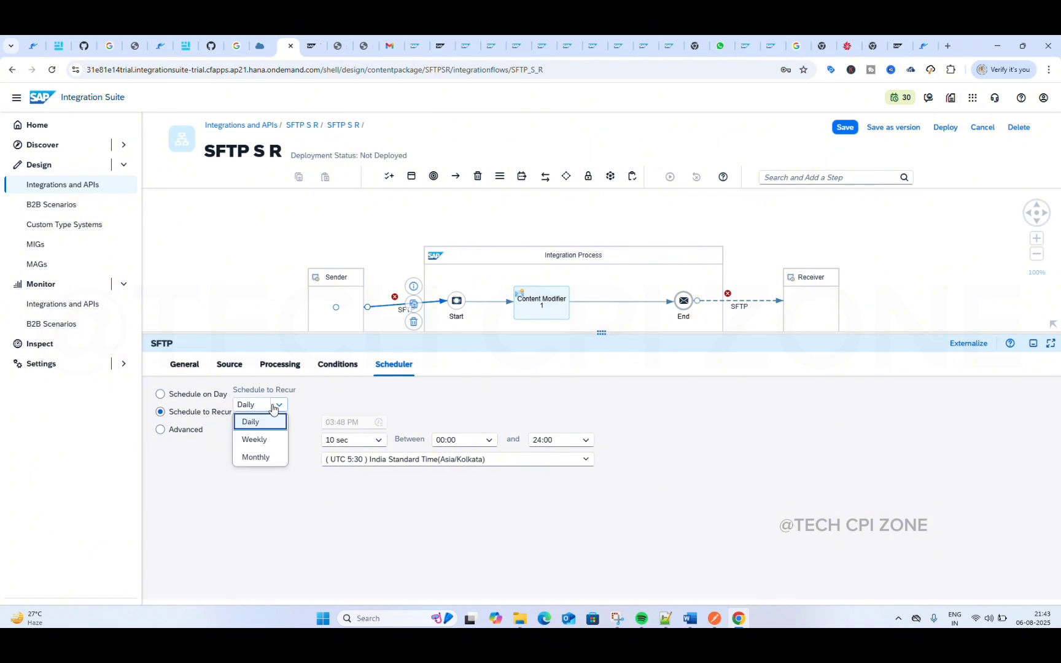
{"action": "left_click", "coordinate": [258, 439]}
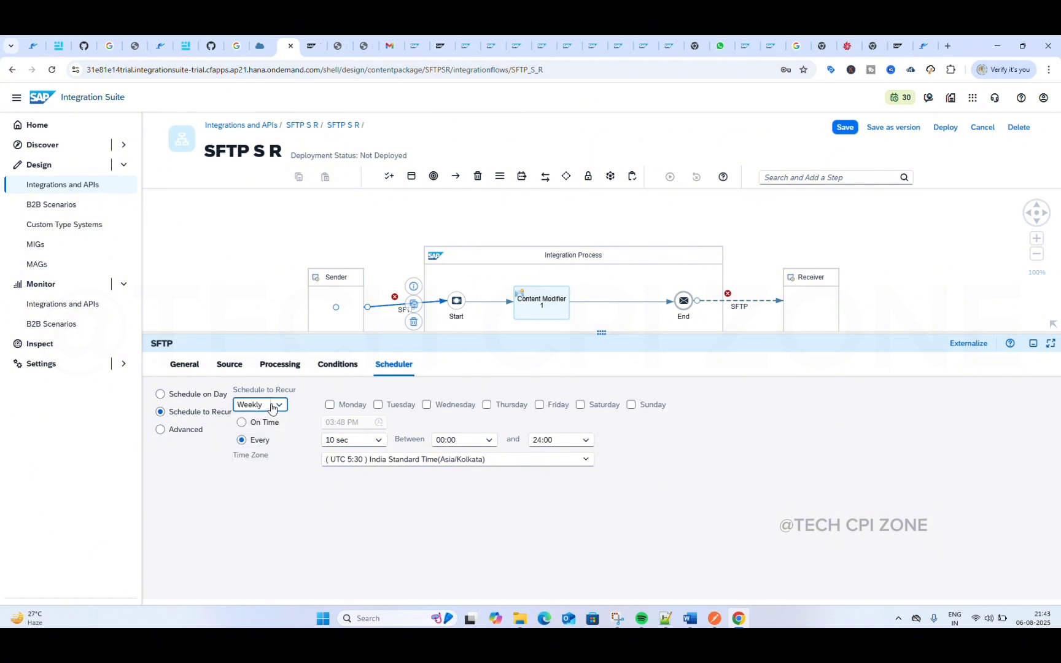
{"action": "left_click", "coordinate": [329, 406]}
{"action": "left_click", "coordinate": [377, 405]}
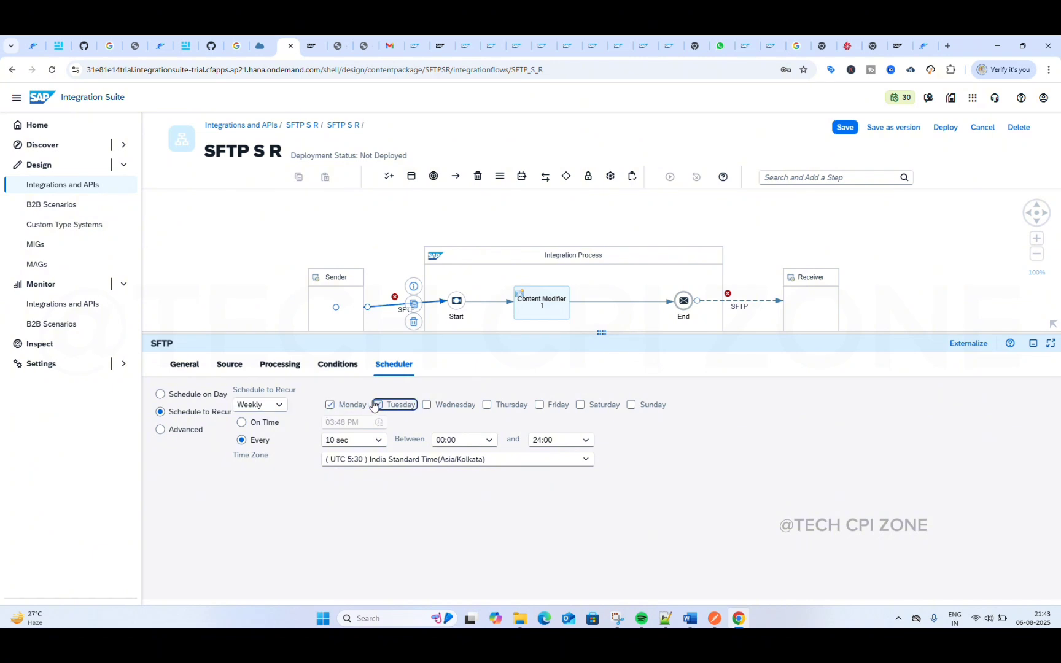
{"action": "left_click", "coordinate": [425, 405]}
{"action": "left_click", "coordinate": [487, 406]}
{"action": "left_click", "coordinate": [540, 405]}
{"action": "left_click", "coordinate": [273, 405]}
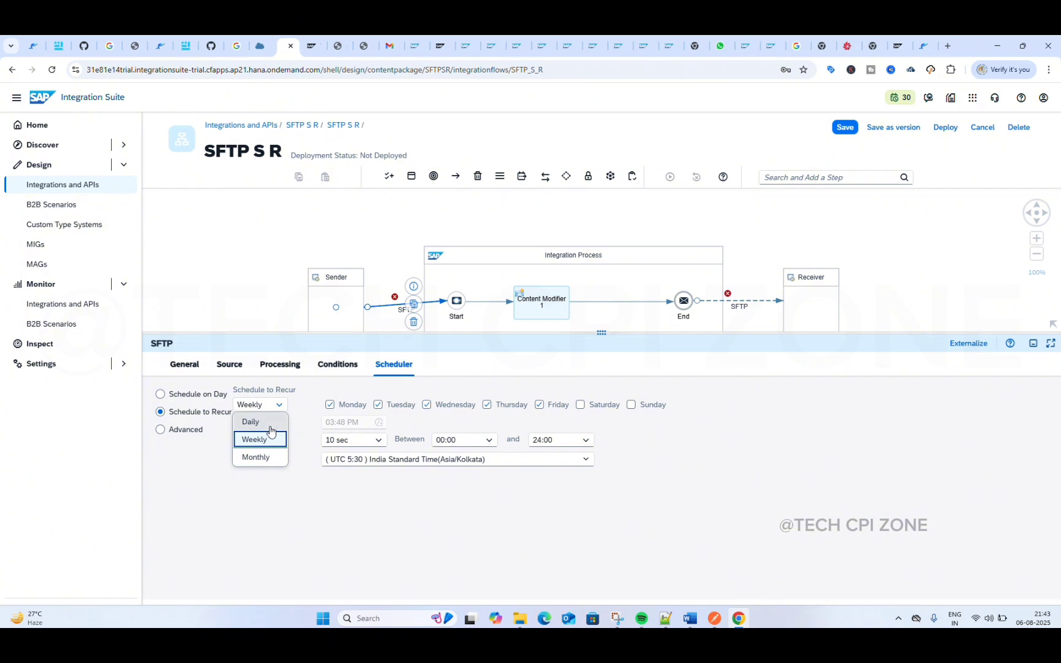
{"action": "left_click", "coordinate": [270, 426]}
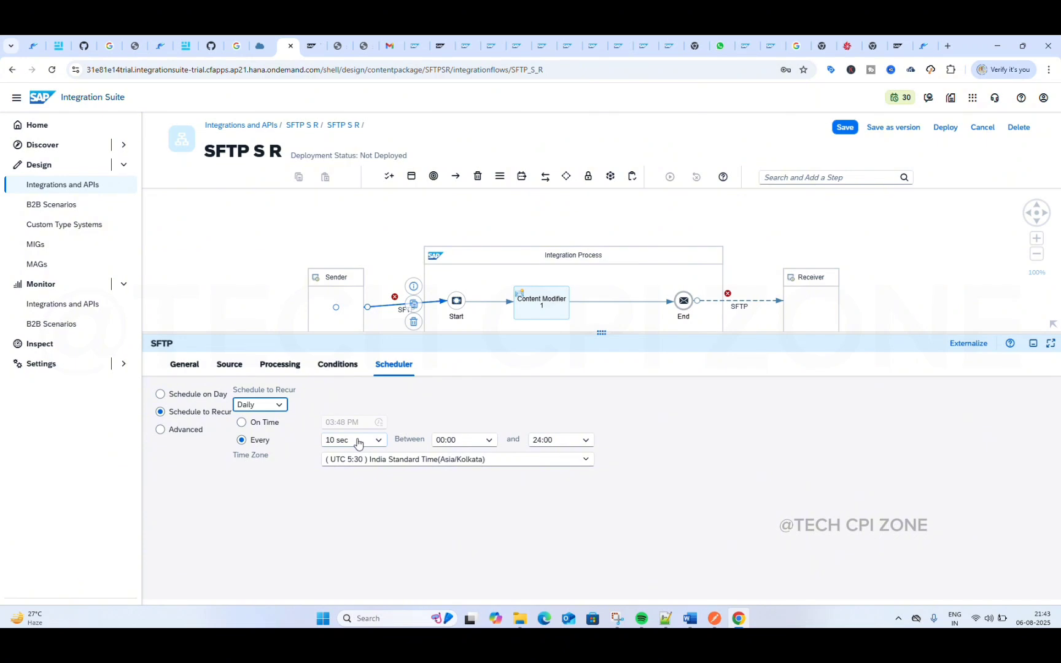
Step: Check the daily schedule's start hours, try the Advanced schedule's seconds and minutes settings, and return to Schedule to Recur
{"action": "left_click", "coordinate": [485, 441]}
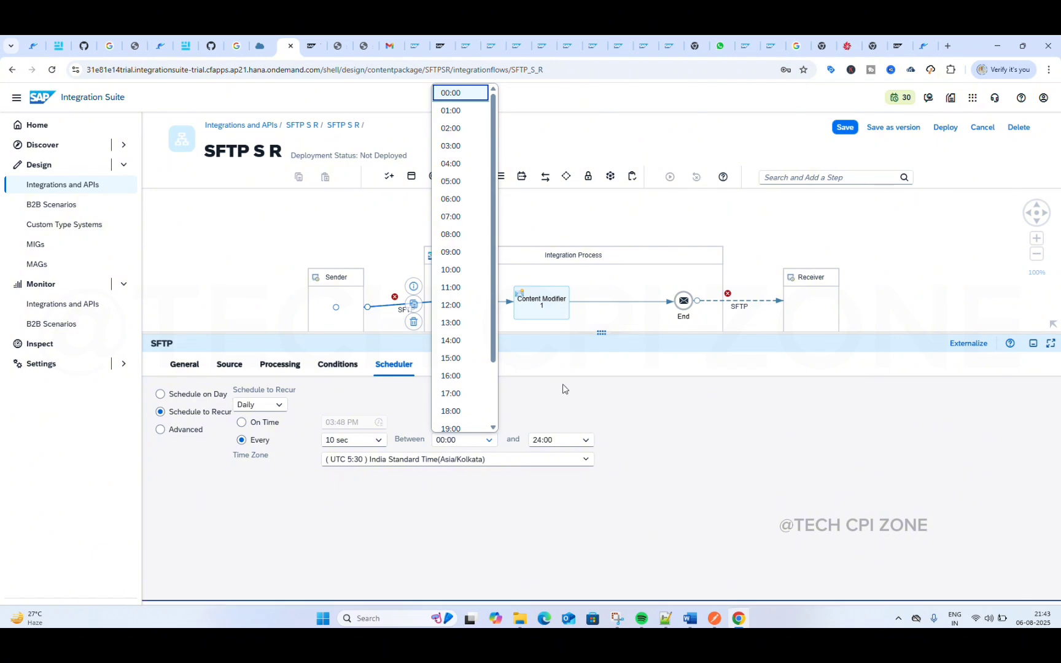
{"action": "left_click", "coordinate": [516, 401]}
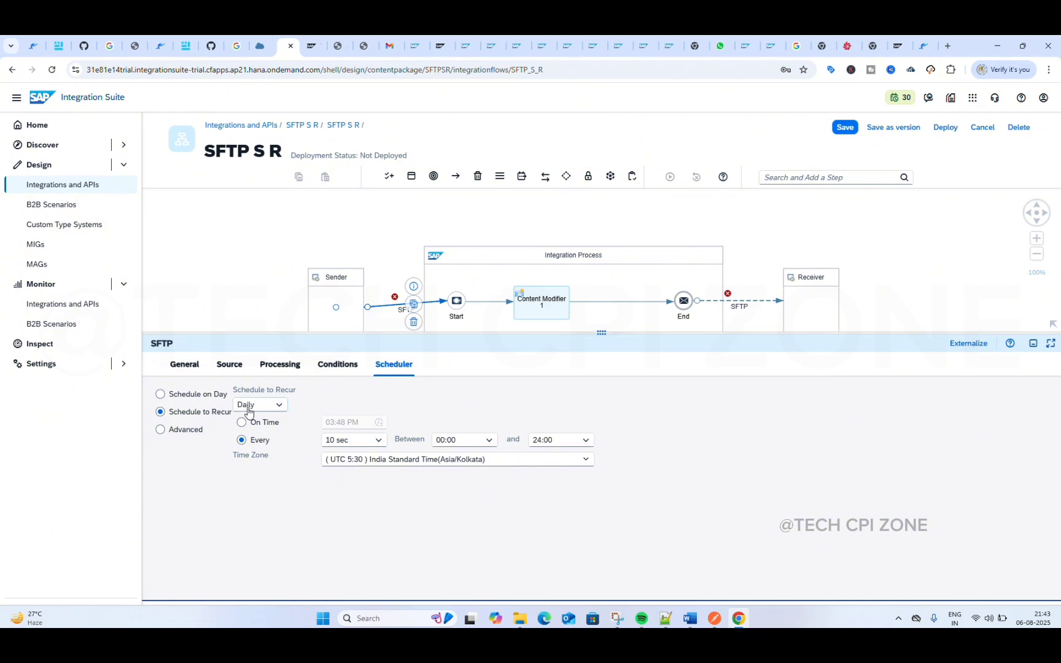
{"action": "left_click", "coordinate": [160, 431]}
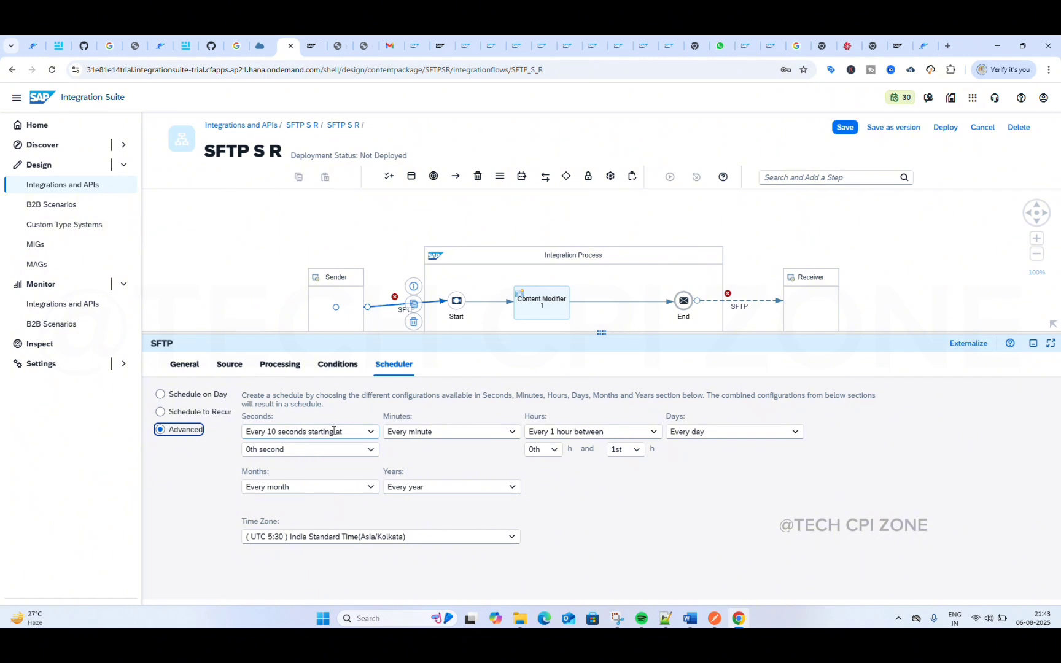
{"action": "left_click", "coordinate": [369, 432]}
{"action": "left_click", "coordinate": [369, 432]}
{"action": "left_click", "coordinate": [369, 433]}
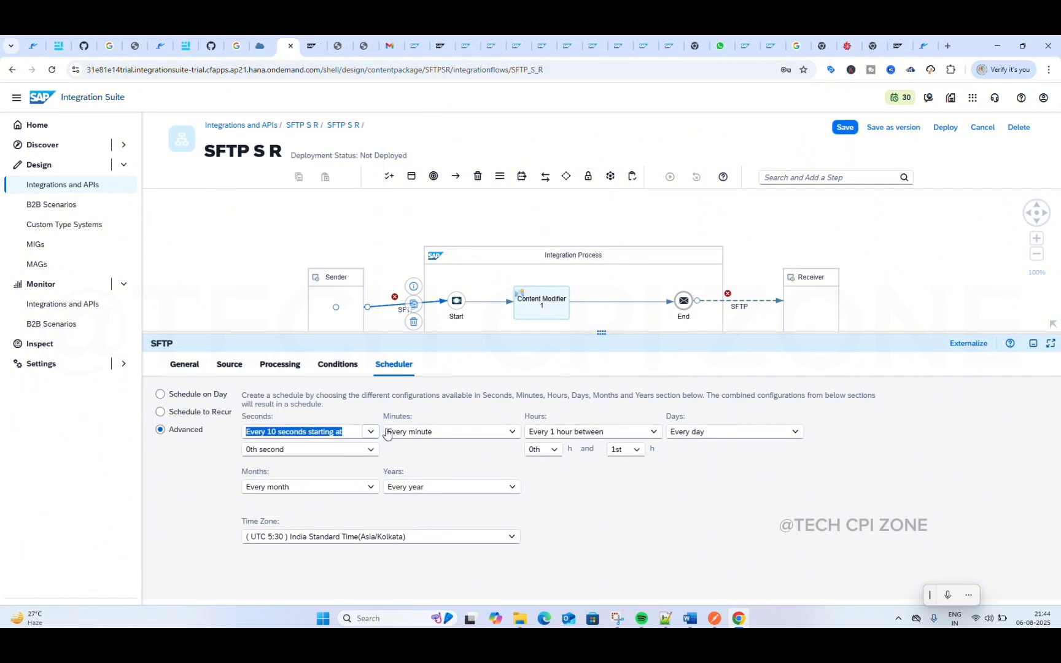
{"action": "left_click", "coordinate": [517, 433]}
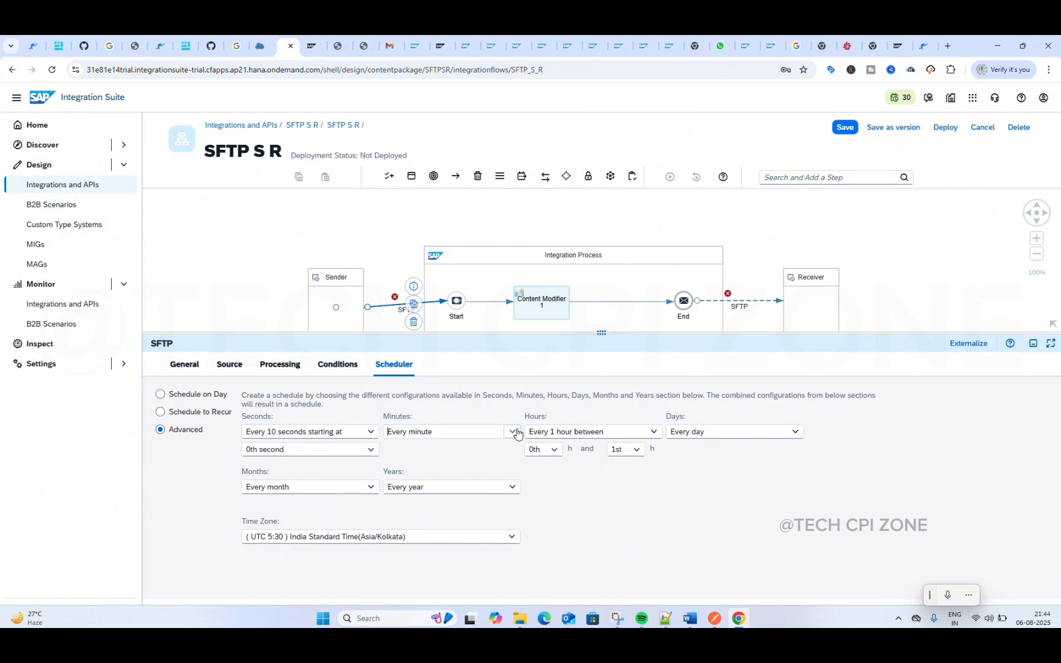
{"action": "left_click", "coordinate": [516, 433]}
{"action": "left_click", "coordinate": [516, 433]}
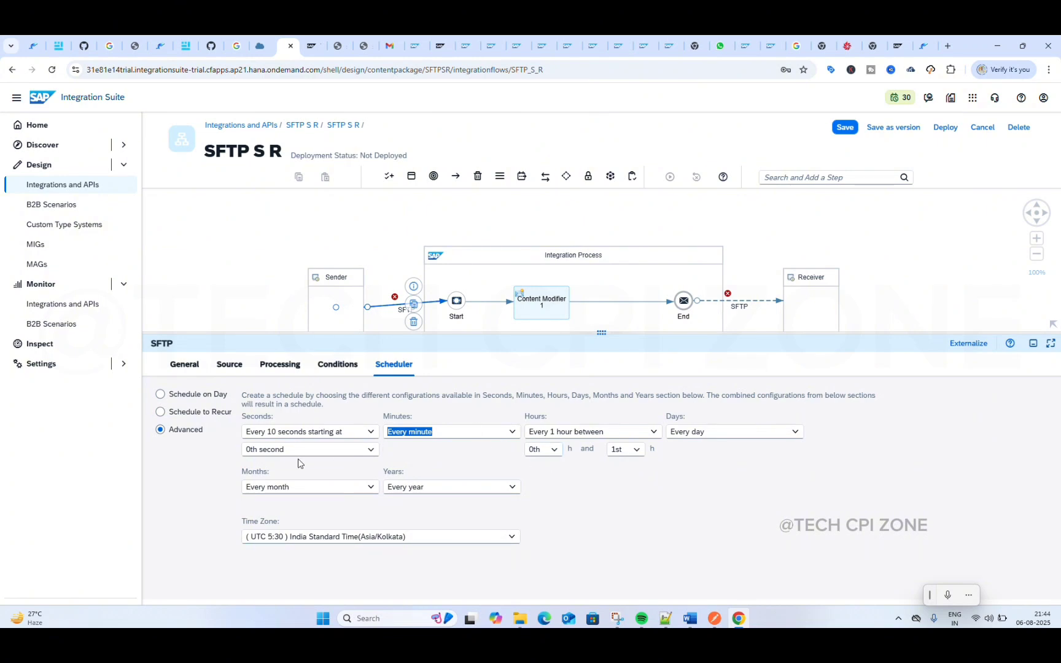
{"action": "left_click", "coordinate": [159, 415]}
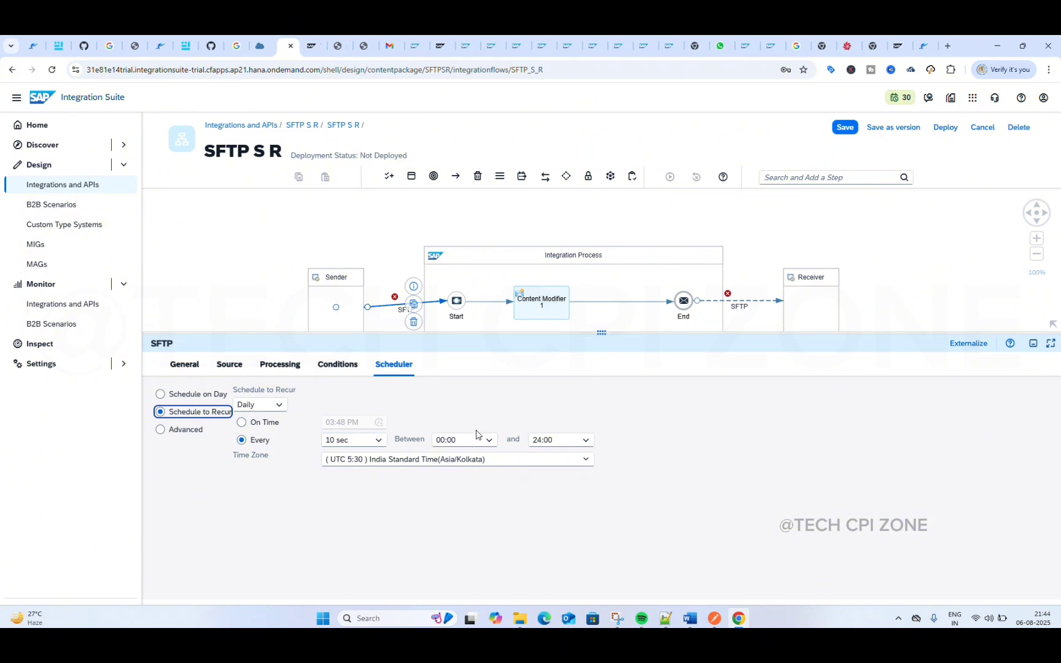
Step: Review the sender channel's general details and save the integration flow
{"action": "left_click", "coordinate": [179, 366]}
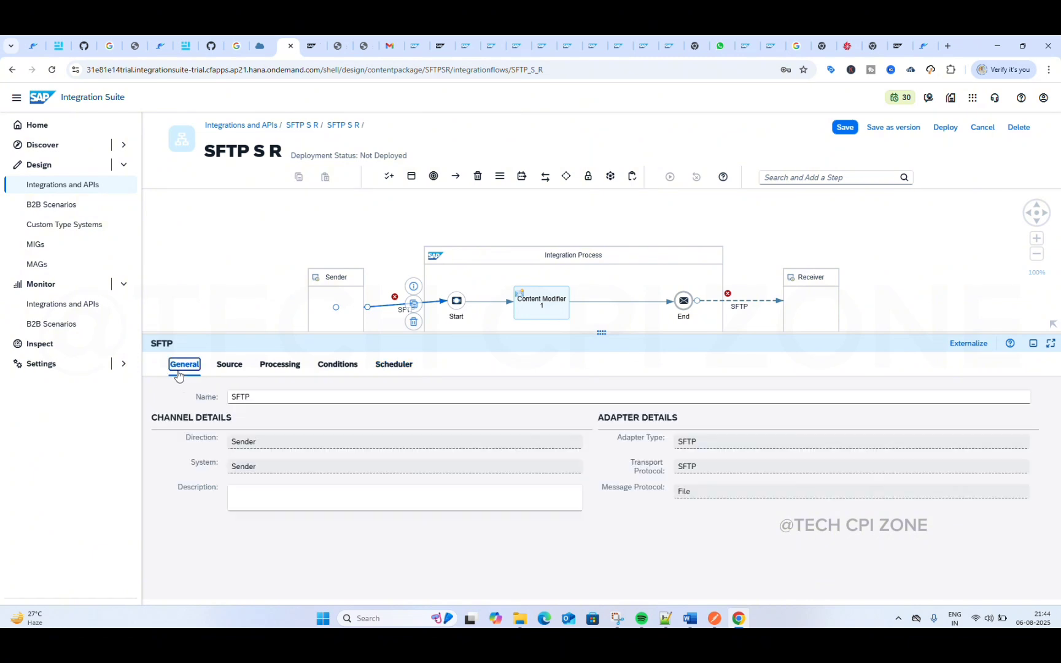
{"action": "left_click", "coordinate": [262, 397]}
{"action": "key", "text": "super+h"}
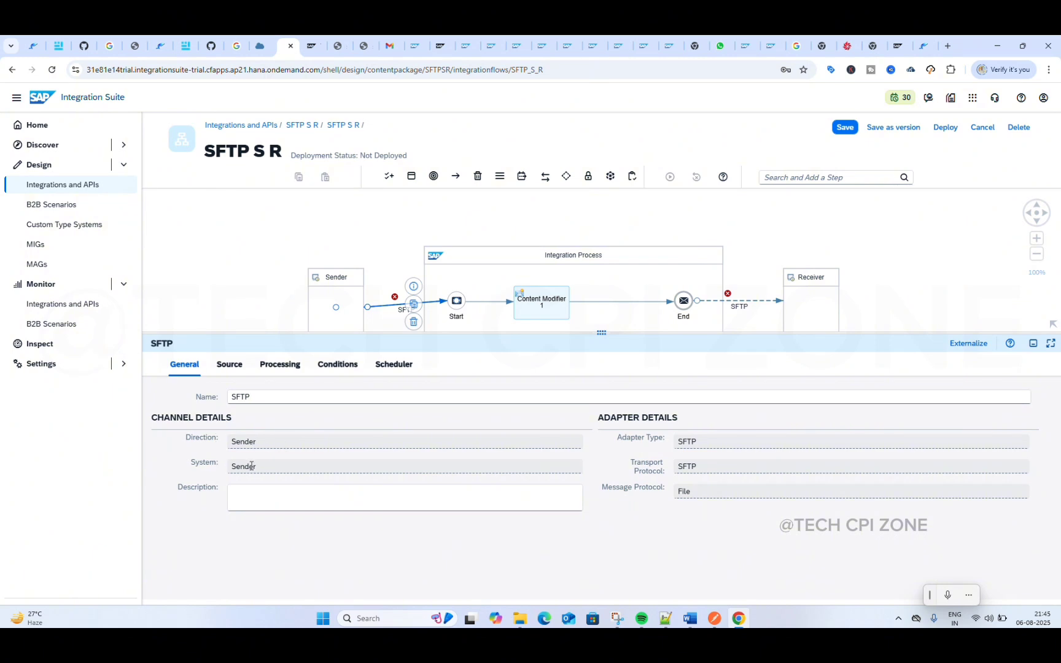
{"action": "left_click", "coordinate": [843, 134]}
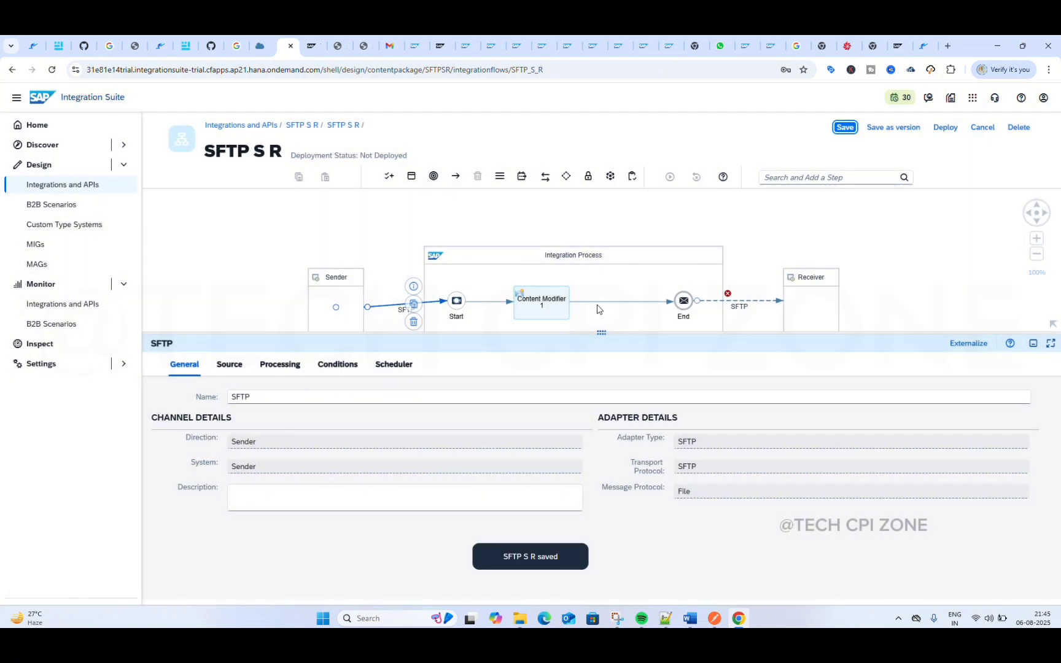
Step: Open the target settings of the receiver's SFTP channel
{"action": "left_click_drag", "start_coordinate": [601, 332], "coordinate": [615, 427]}
{"action": "left_click", "coordinate": [755, 300]}
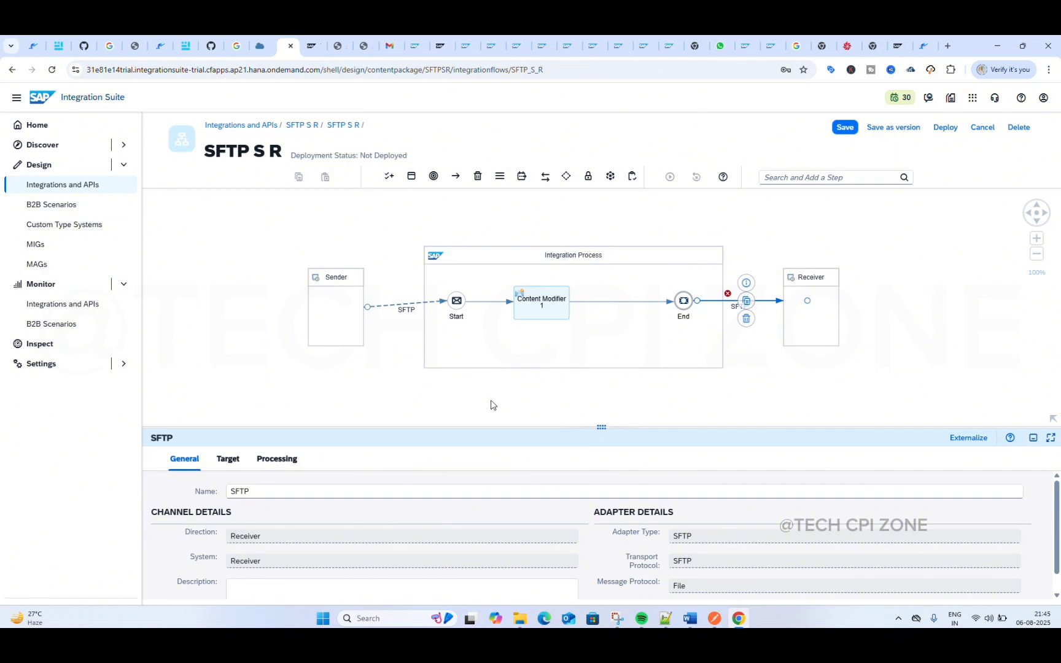
{"action": "left_click_drag", "start_coordinate": [600, 430], "coordinate": [601, 289]}
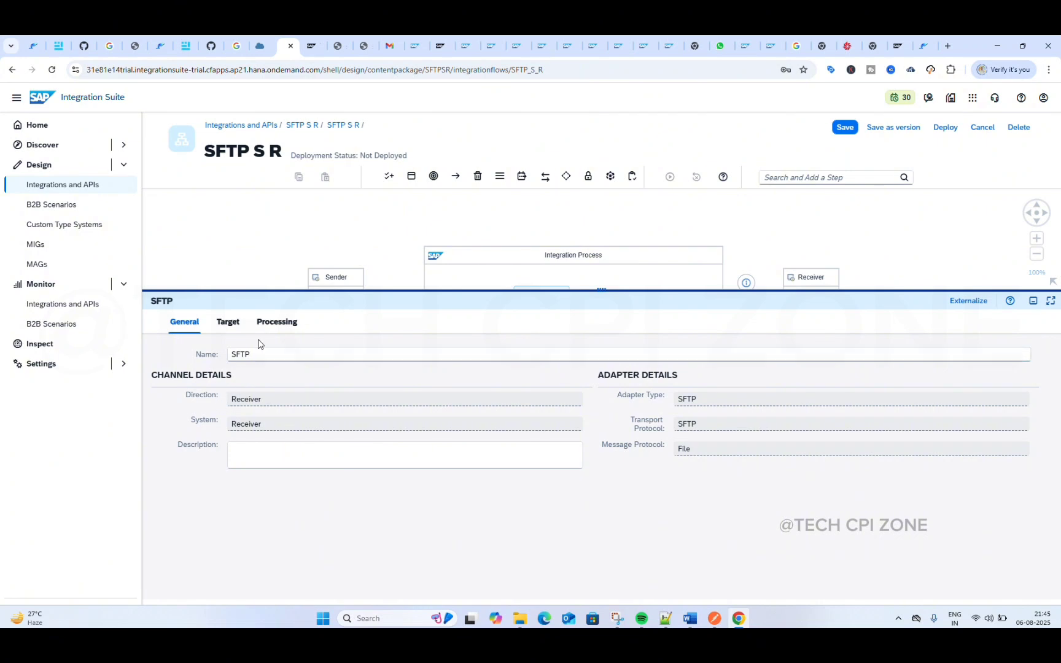
{"action": "left_click", "coordinate": [228, 322]}
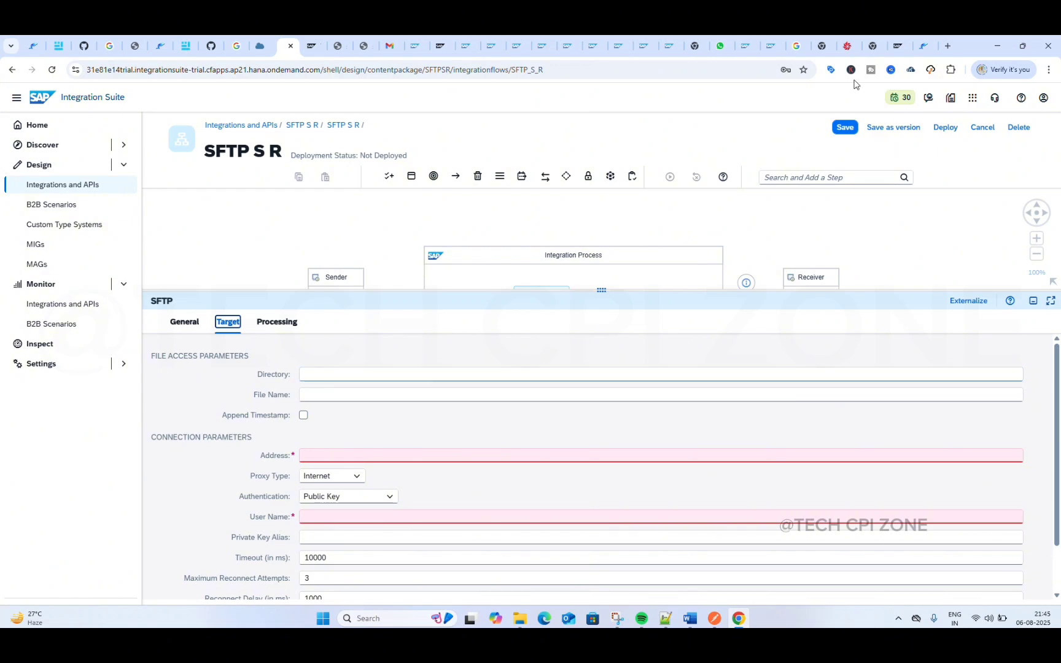
Step: Switch to Files.com and copy the path of the files folder inside the Resever folder
{"action": "left_click", "coordinate": [849, 47]}
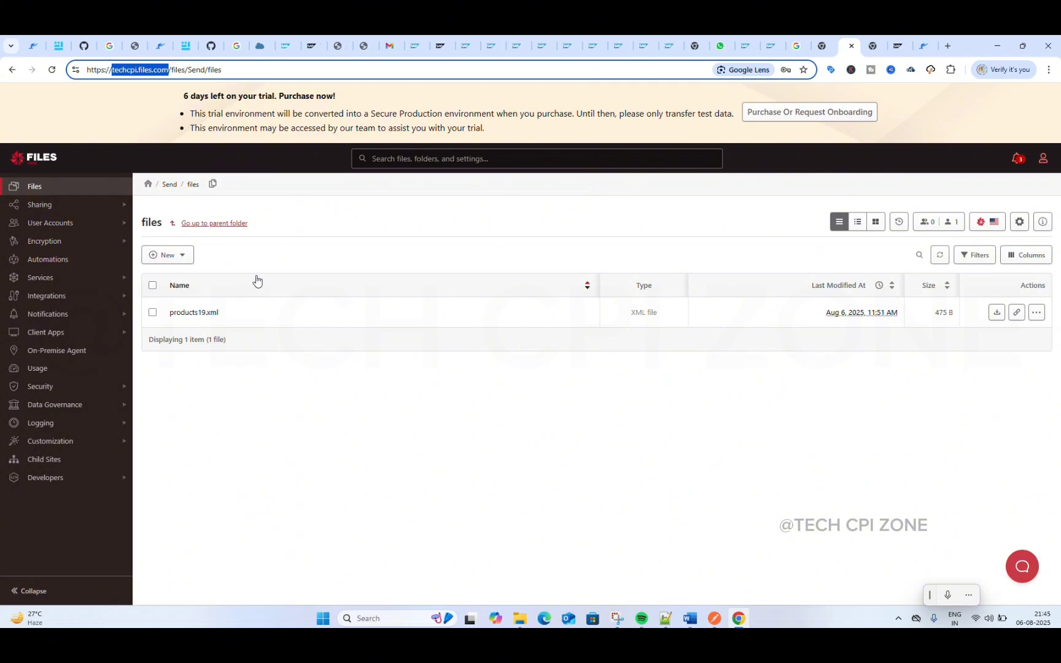
{"action": "left_click", "coordinate": [148, 186]}
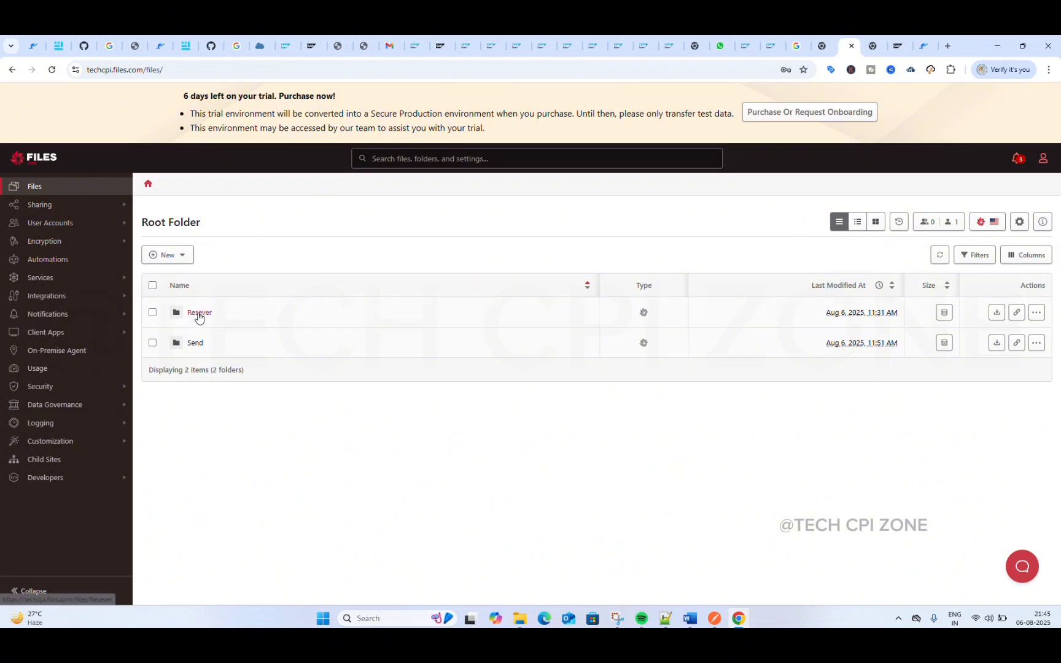
{"action": "left_click", "coordinate": [199, 313]}
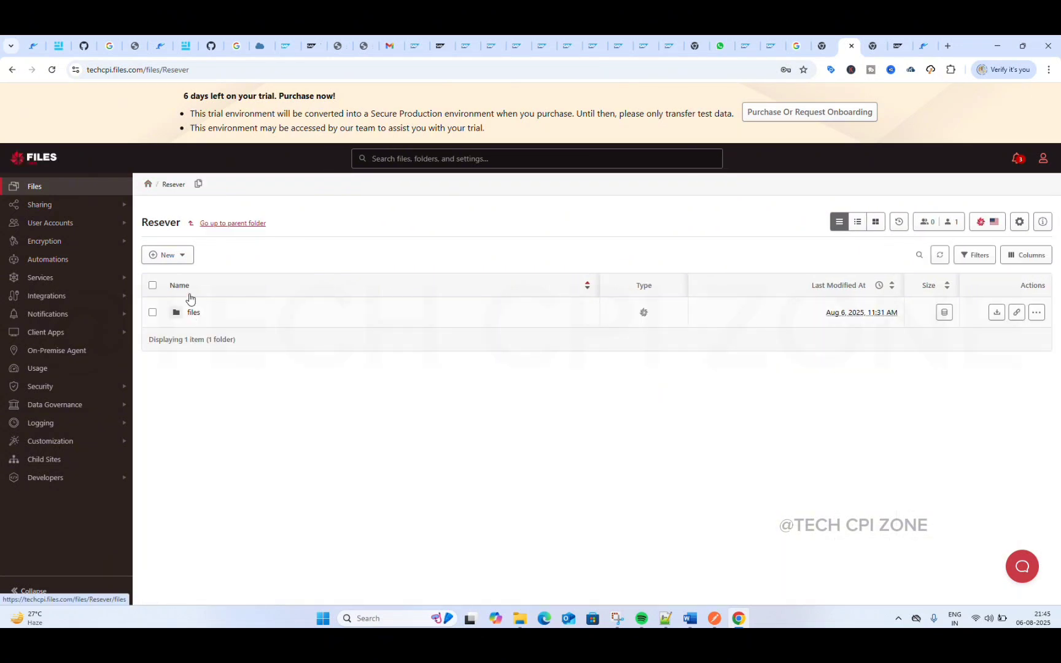
{"action": "left_click", "coordinate": [193, 314]}
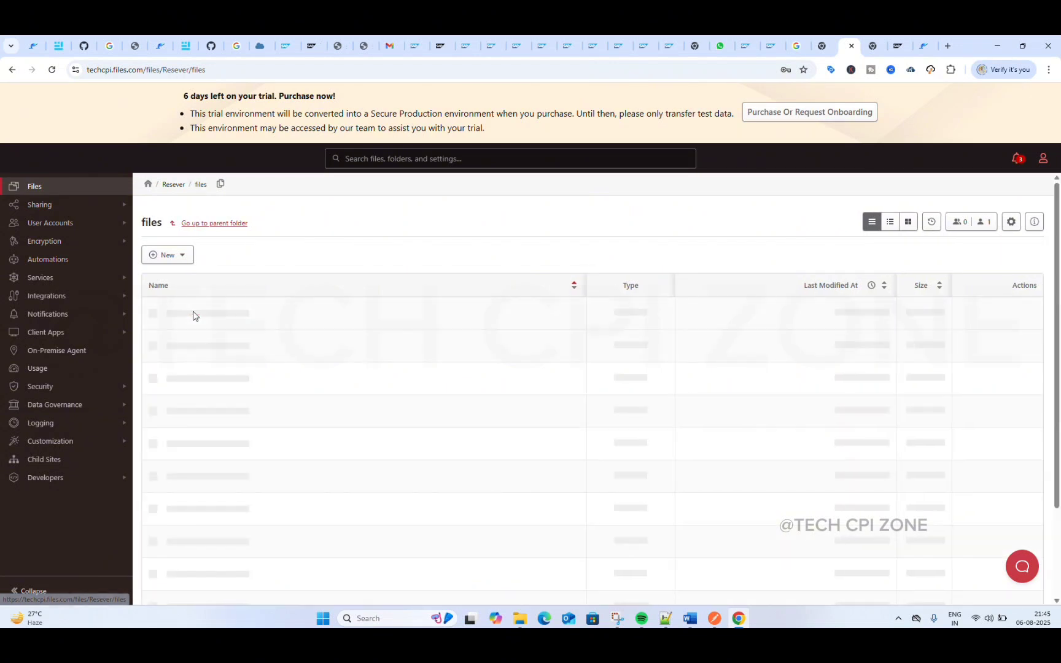
{"action": "left_click", "coordinate": [220, 185]}
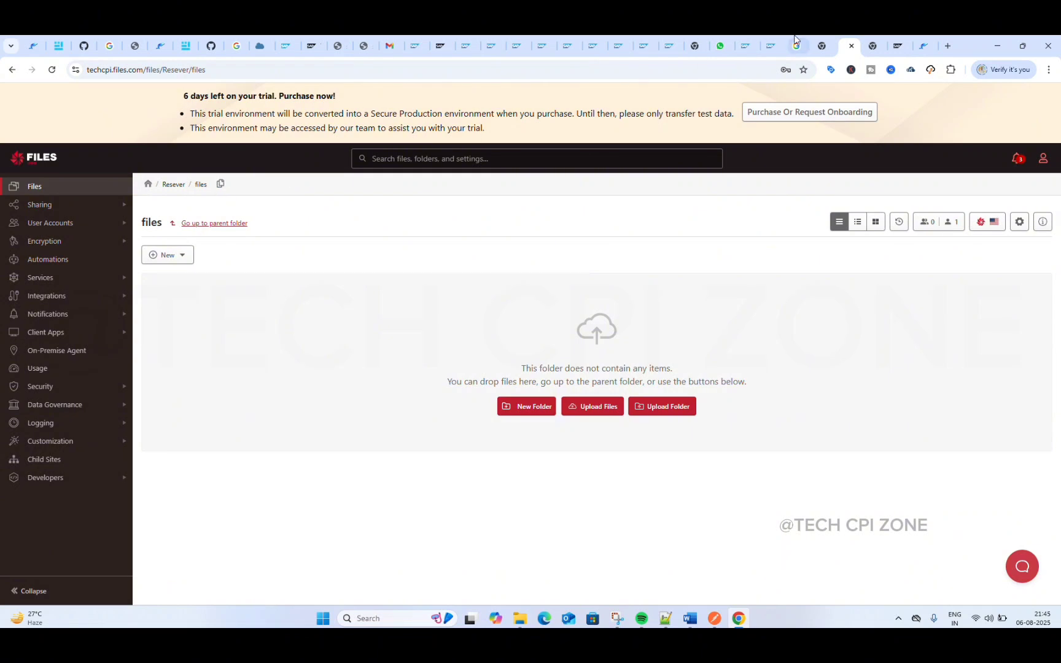
Step: Switch back to the integration flow and paste /Resever/files as the receiver channel's target directory
{"action": "left_click", "coordinate": [286, 46]}
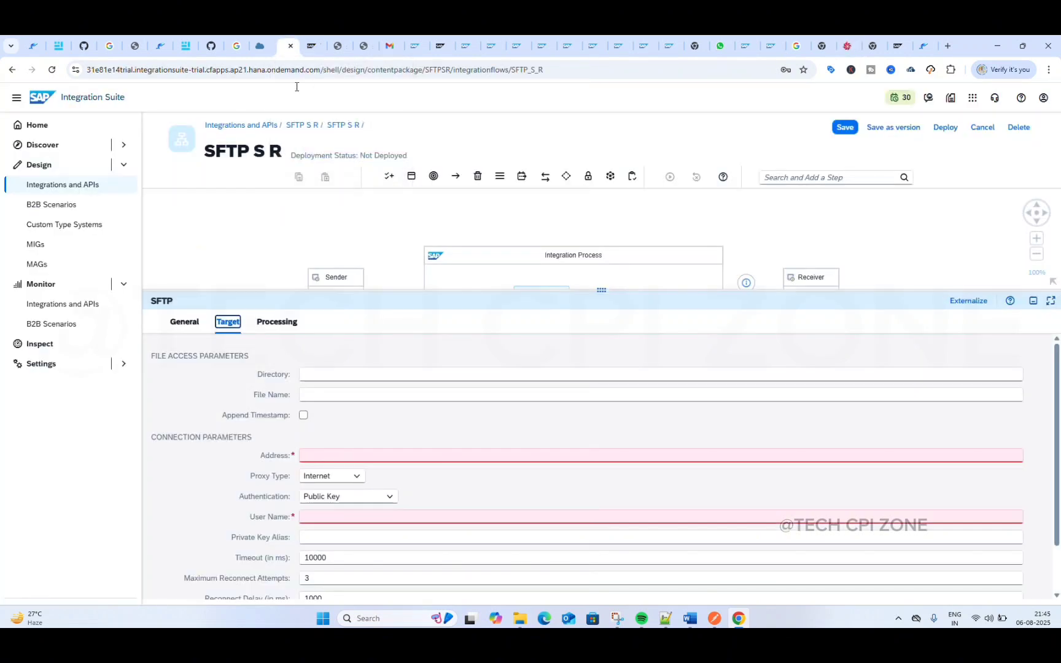
{"action": "left_click", "coordinate": [330, 375]}
{"action": "key", "text": "ctrl+v"}
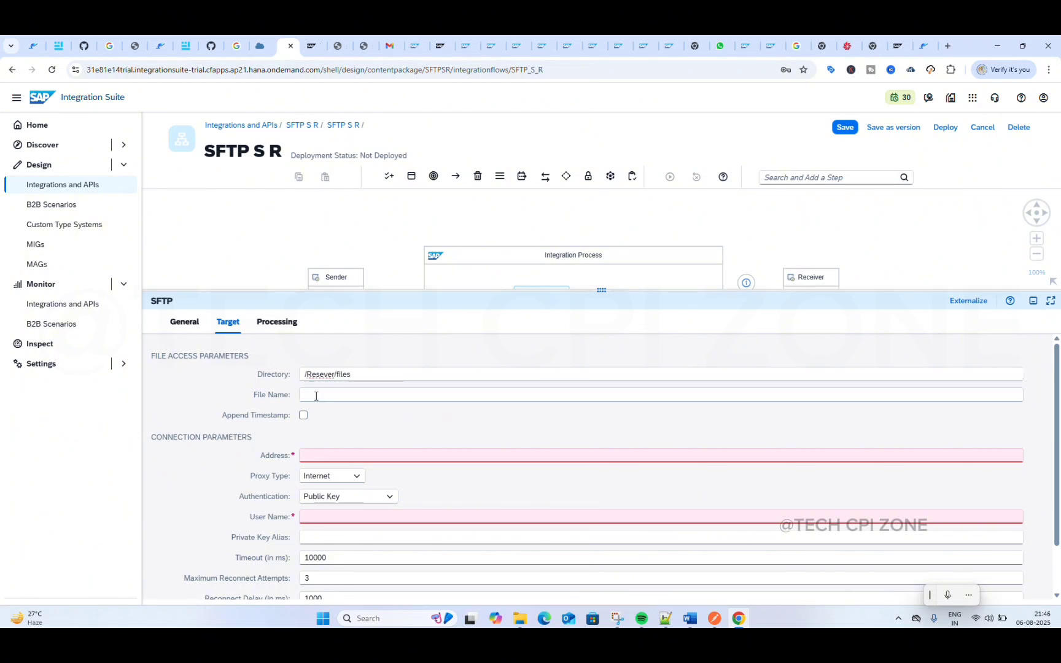
Step: Set the receiver's file name to samp_.xml and enable Append Timestamp
{"action": "left_click", "coordinate": [345, 396]}
{"action": "type", "text": "samp"}
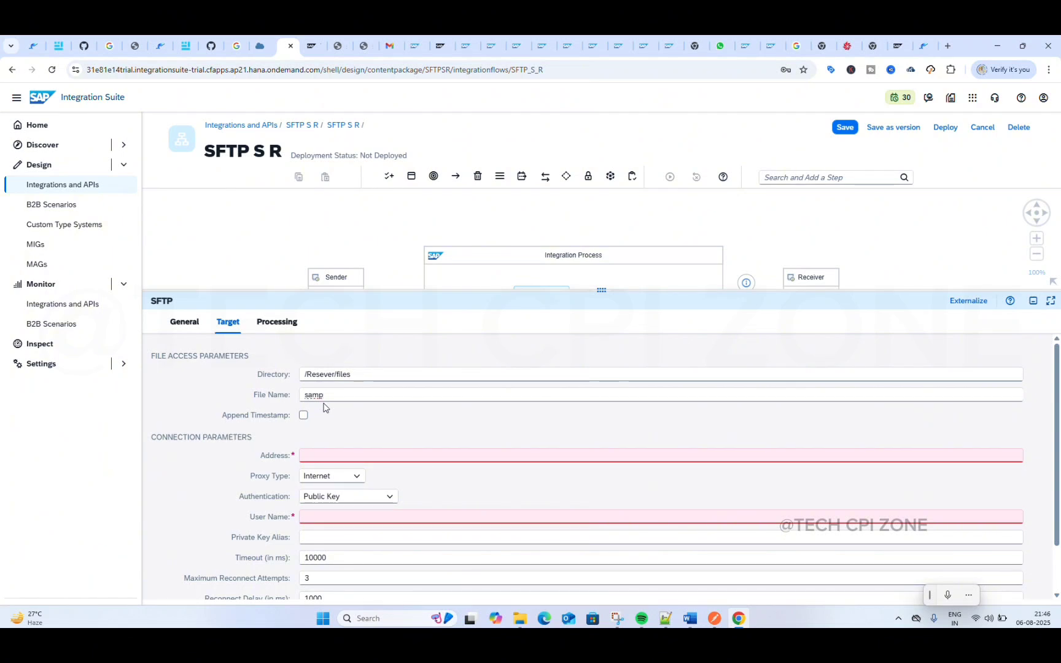
{"action": "type", "text": "_"}
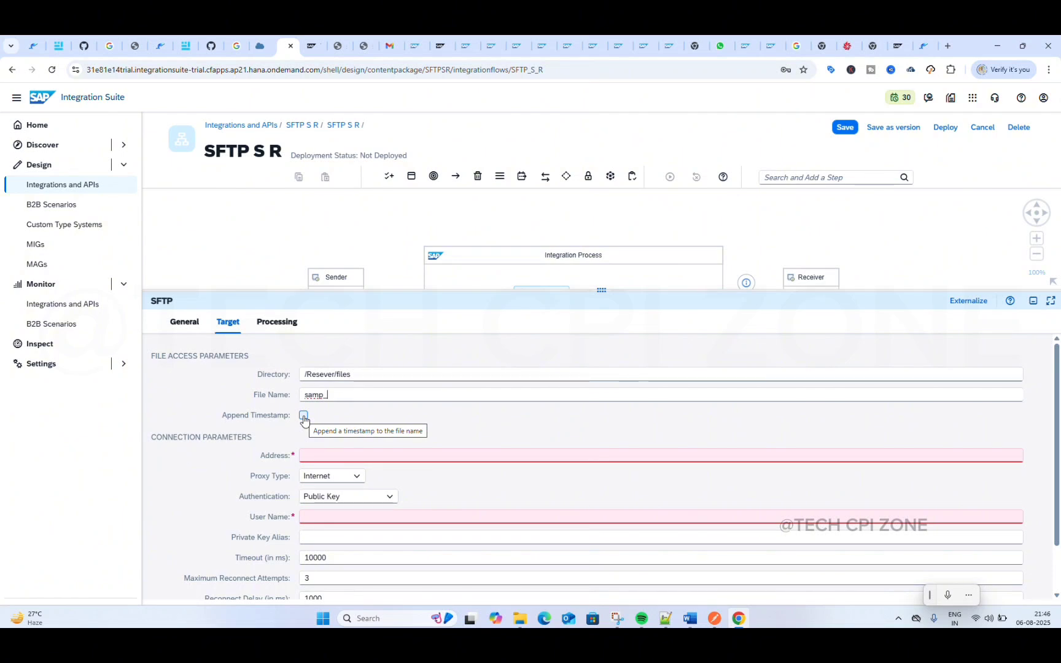
{"action": "left_click", "coordinate": [303, 417]}
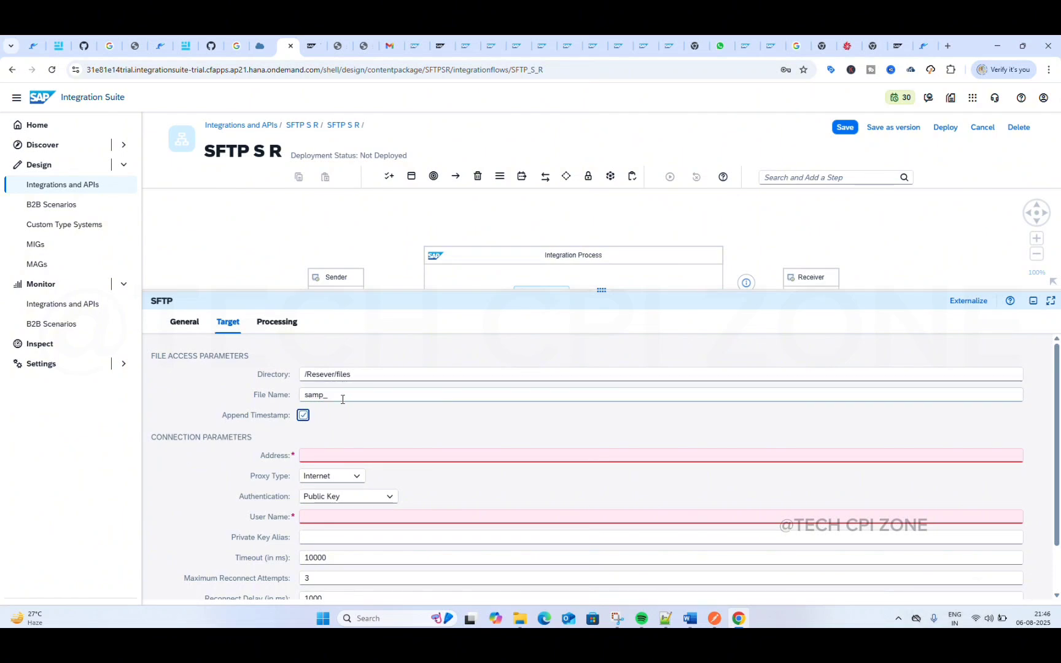
{"action": "left_click", "coordinate": [343, 399]}
{"action": "type", "text": ".xml"}
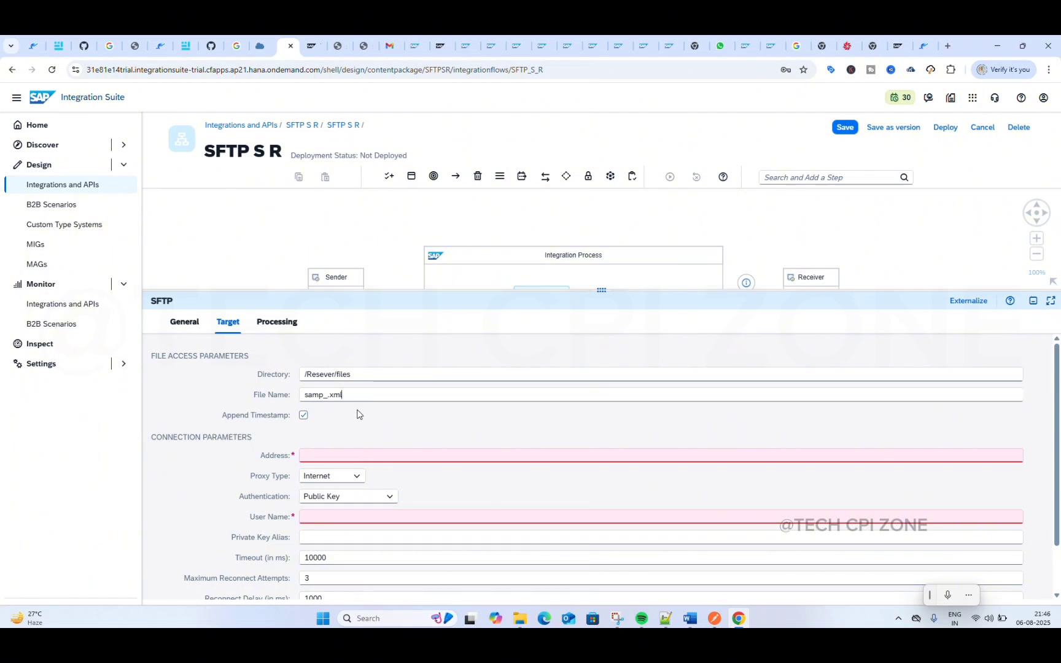
{"action": "left_click", "coordinate": [358, 414]}
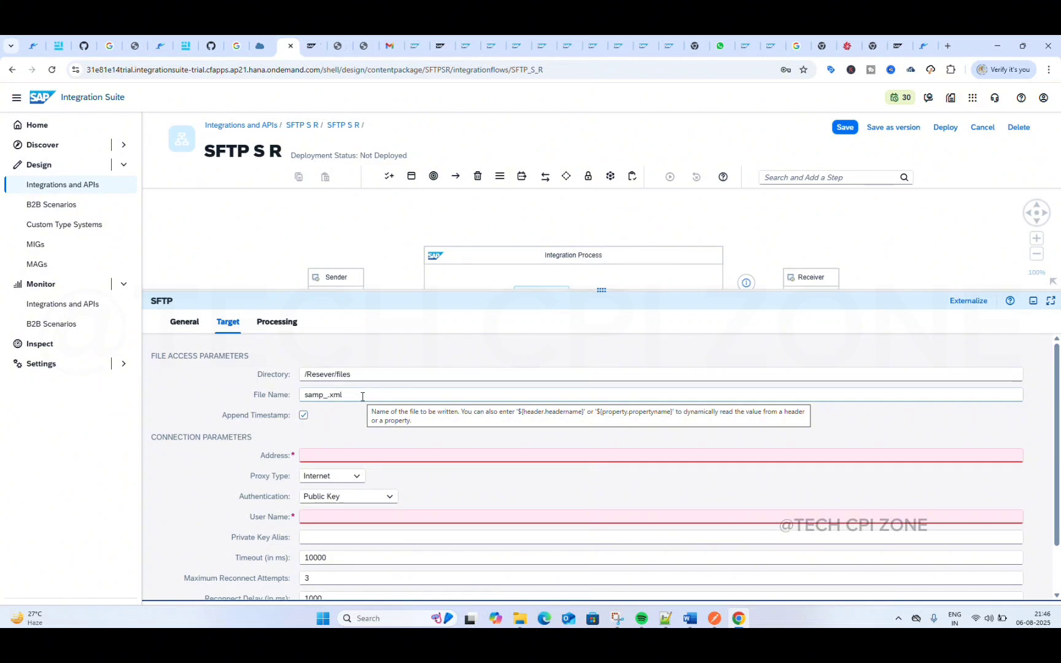
Step: Copy the server address techcpi.files.com from the sender channel's source connection parameters
{"action": "left_click", "coordinate": [335, 455]}
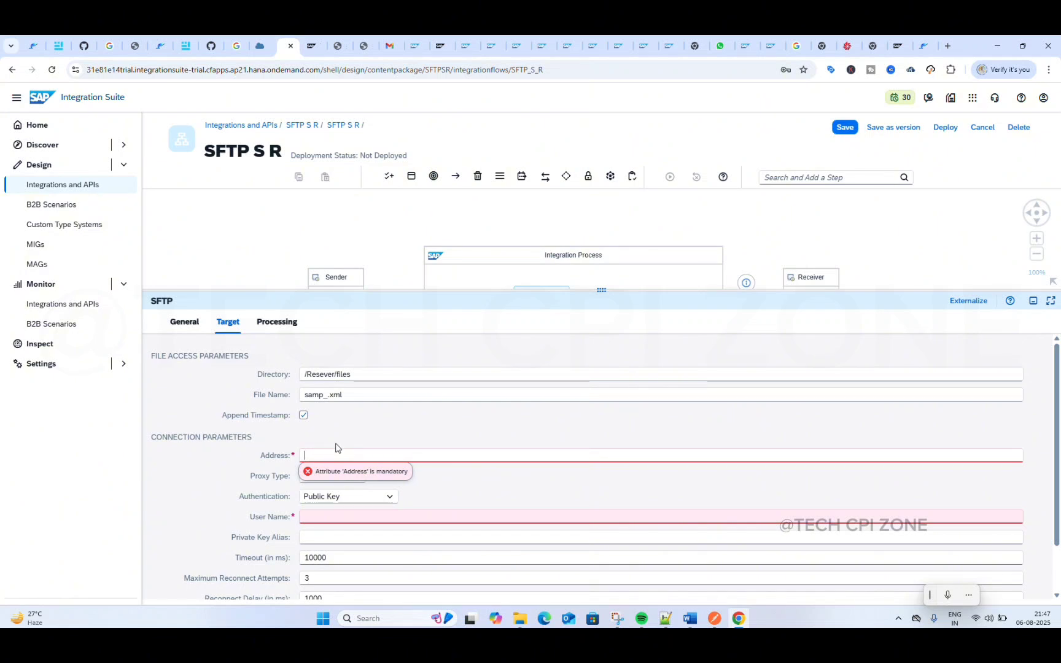
{"action": "left_click_drag", "start_coordinate": [594, 296], "coordinate": [590, 372]}
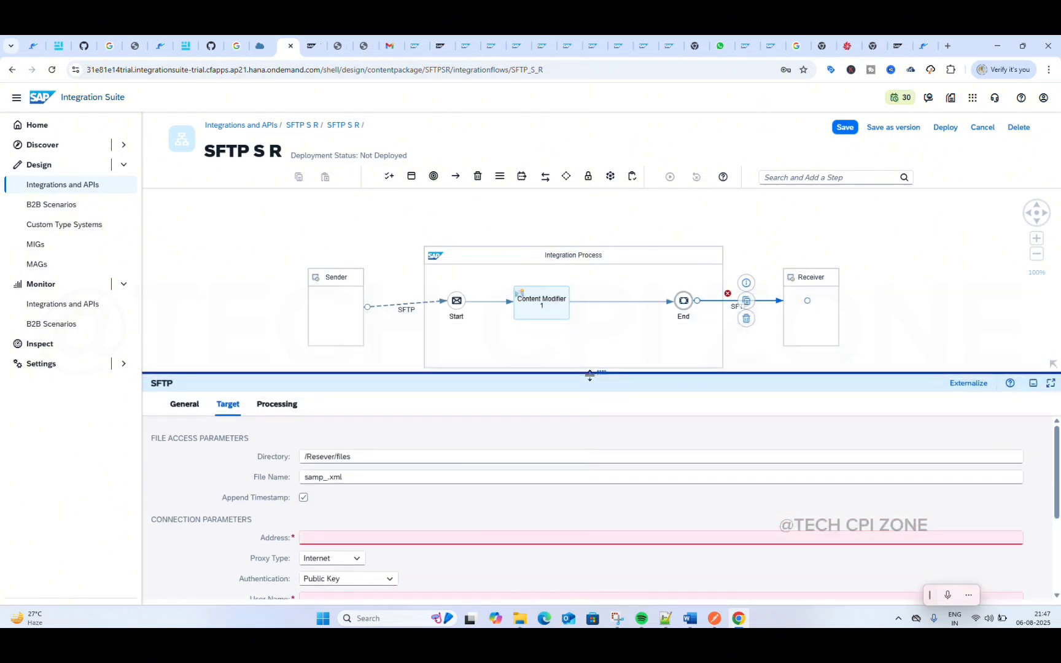
{"action": "left_click", "coordinate": [403, 307]}
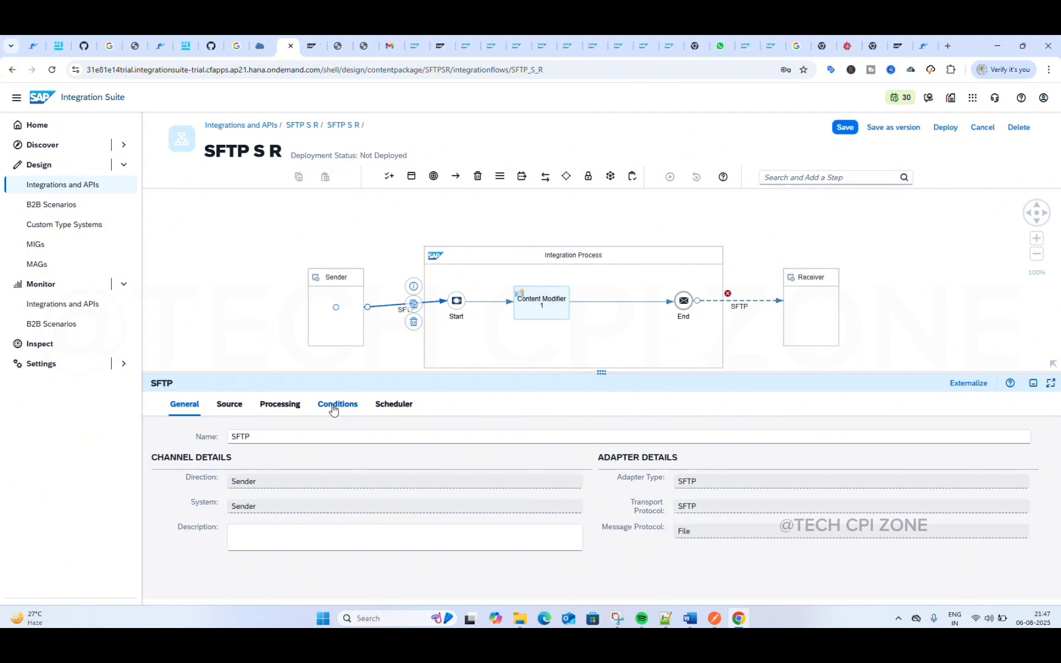
{"action": "left_click", "coordinate": [278, 405]}
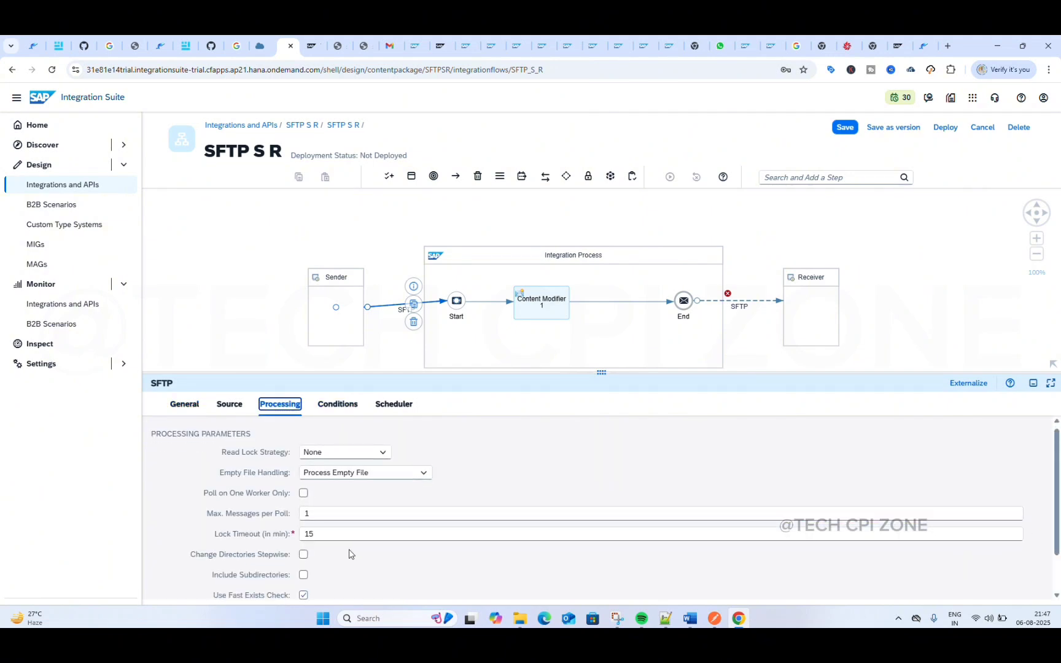
{"action": "scroll", "coordinate": [347, 553], "scroll_direction": "down", "scroll_amount": 1}
{"action": "left_click", "coordinate": [229, 408]}
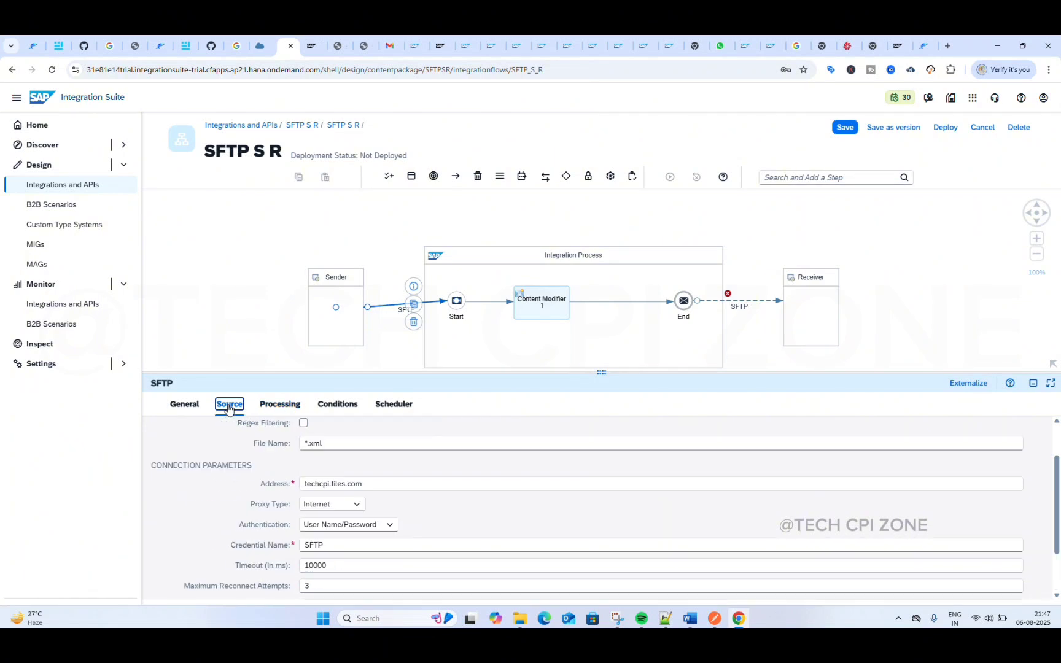
{"action": "left_click", "coordinate": [370, 484]}
{"action": "key", "text": "ctrl+a"}
{"action": "key", "text": "ctrl+c"}
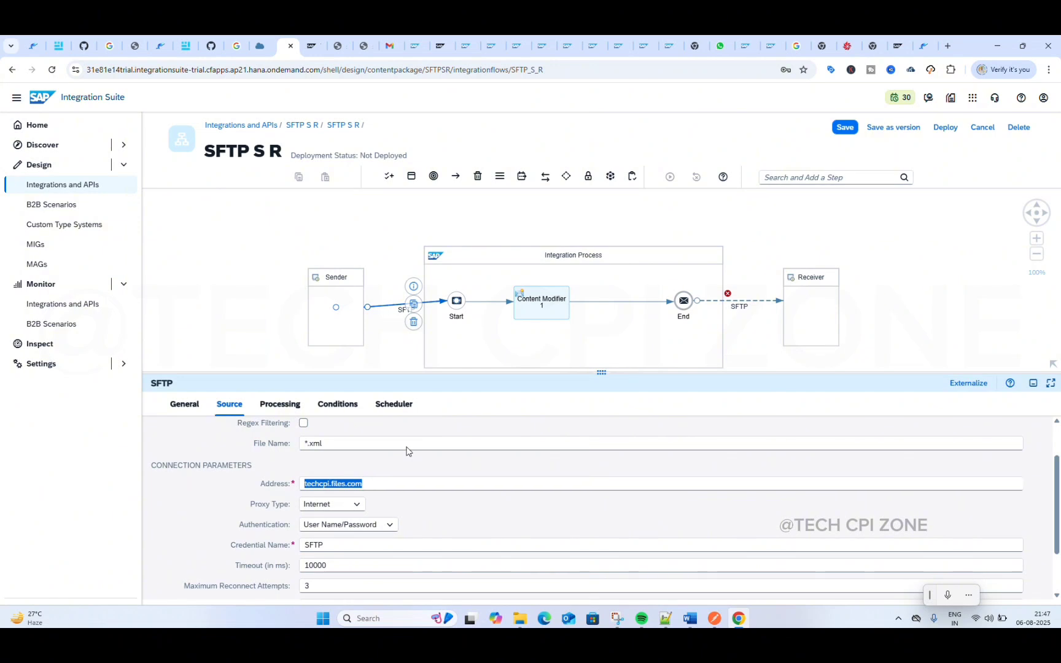
Step: Paste techcpi.files.com as the address in the receiver channel's target connection parameters
{"action": "left_click", "coordinate": [744, 304]}
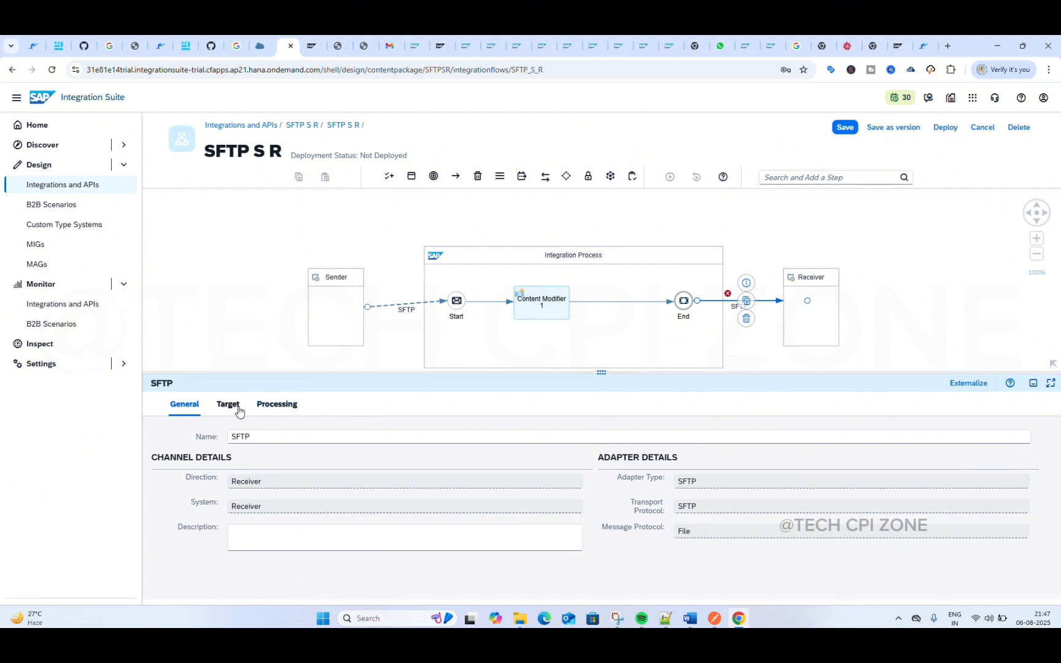
{"action": "left_click", "coordinate": [237, 408]}
{"action": "left_click", "coordinate": [340, 536]}
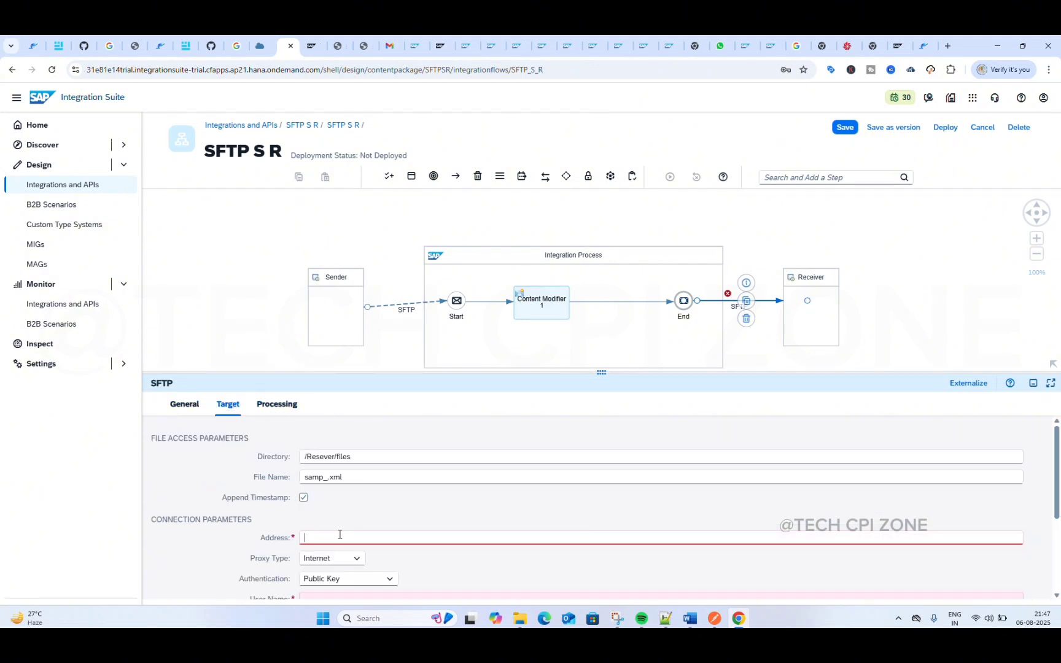
{"action": "key", "text": "ctrl+v"}
{"action": "scroll", "coordinate": [411, 506], "scroll_direction": "down", "scroll_amount": 3}
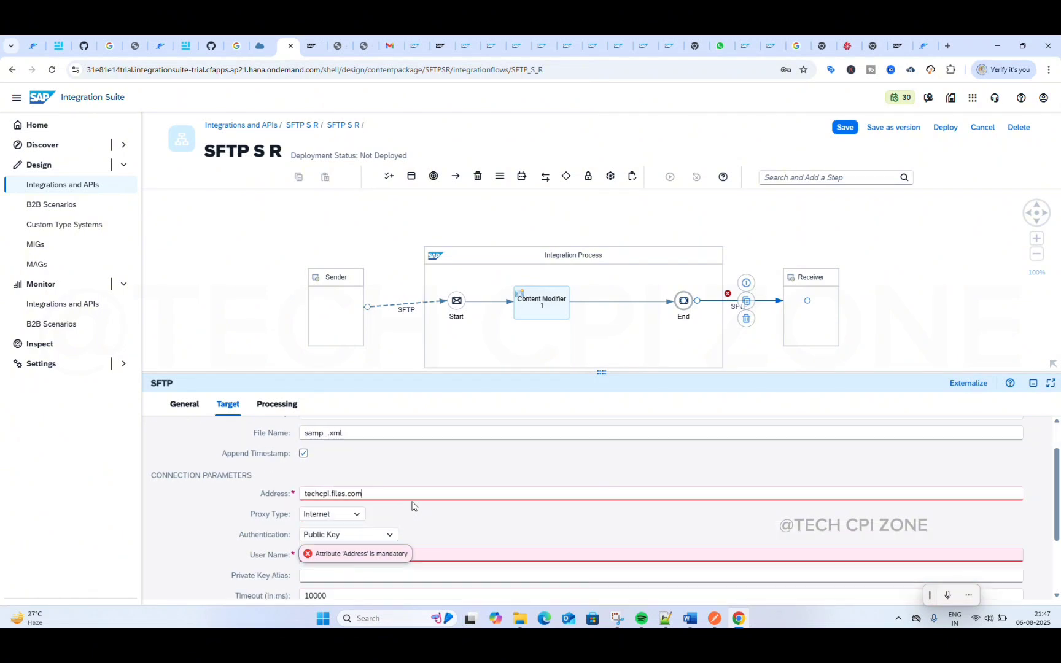
{"action": "left_click", "coordinate": [353, 505]}
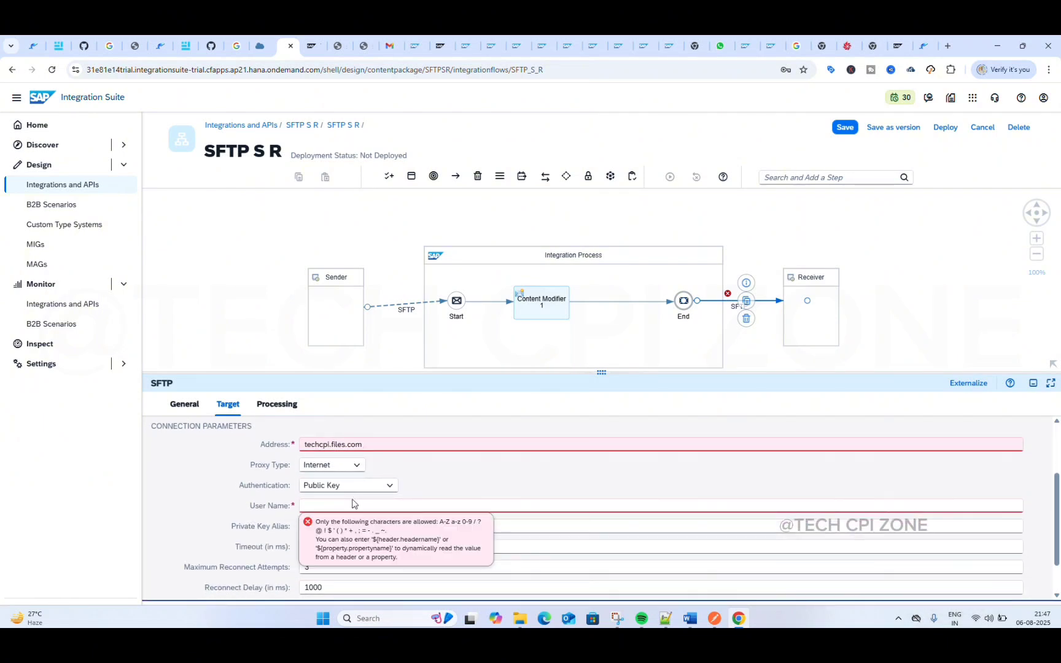
Step: Check the receiver channel's proxy type and authentication choices, keeping Internet and Public Key selected
{"action": "left_click", "coordinate": [384, 484]}
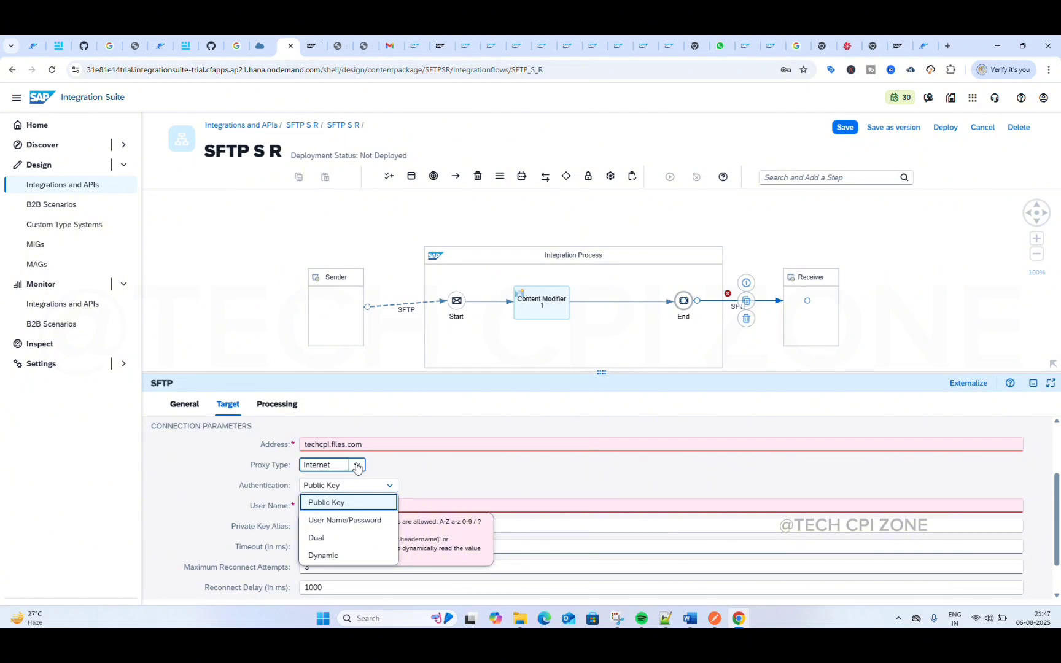
{"action": "left_click", "coordinate": [356, 465]}
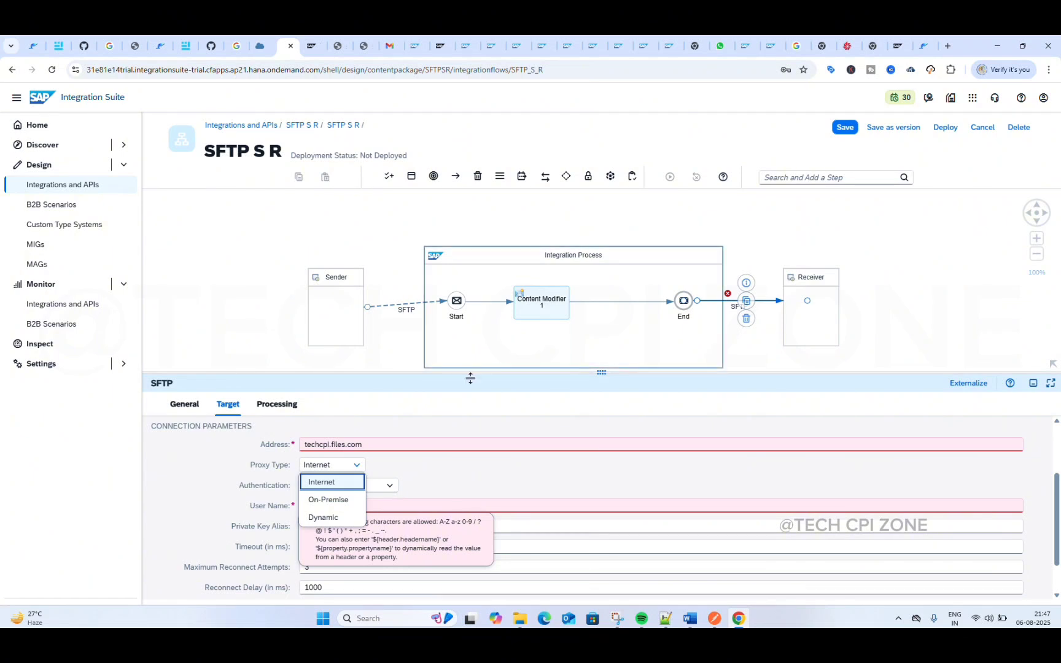
{"action": "left_click", "coordinate": [342, 485]}
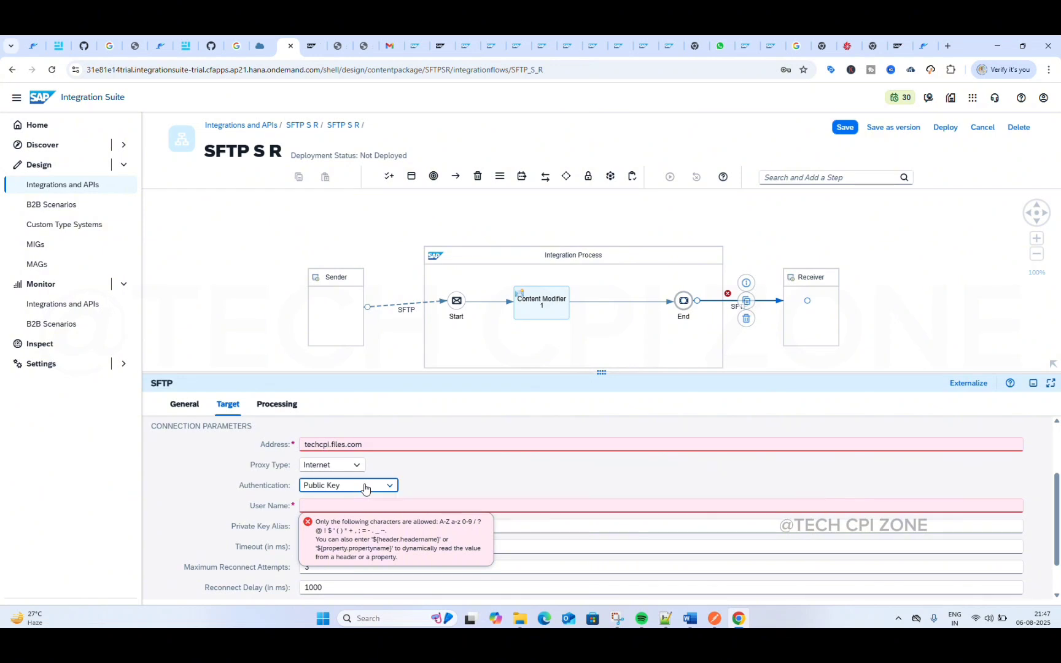
{"action": "left_click", "coordinate": [364, 487]}
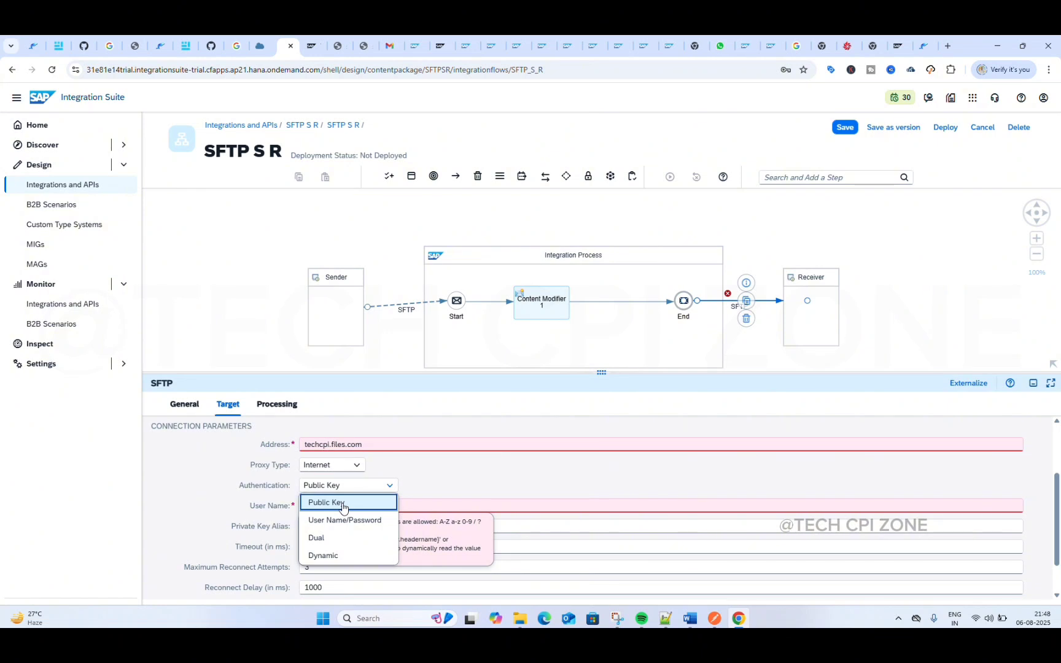
{"action": "left_click", "coordinate": [343, 504]}
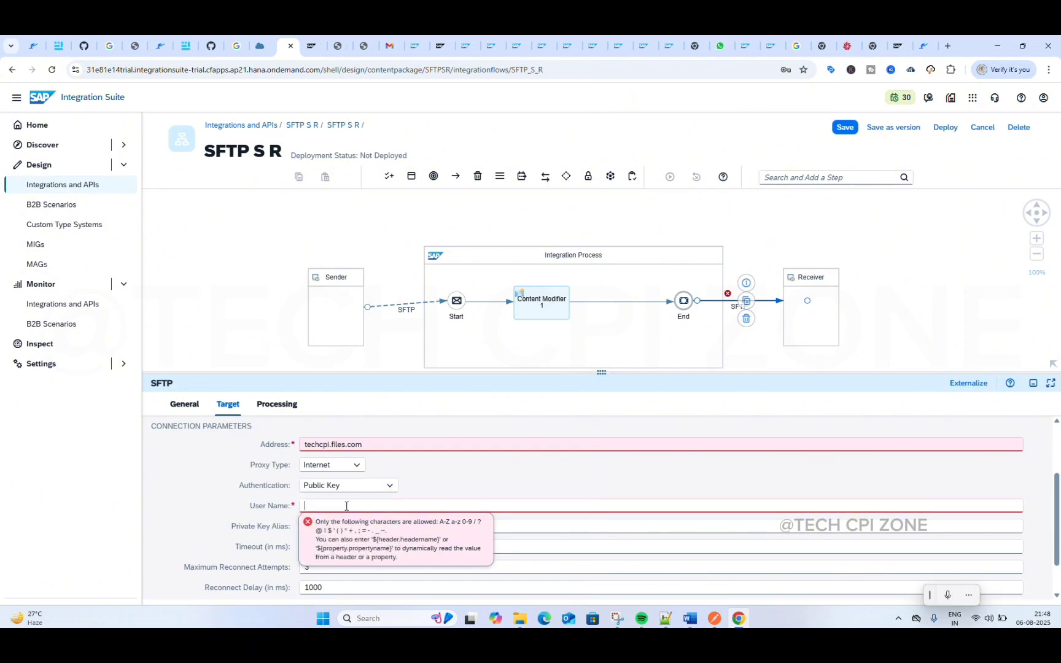
{"action": "left_click", "coordinate": [555, 479]}
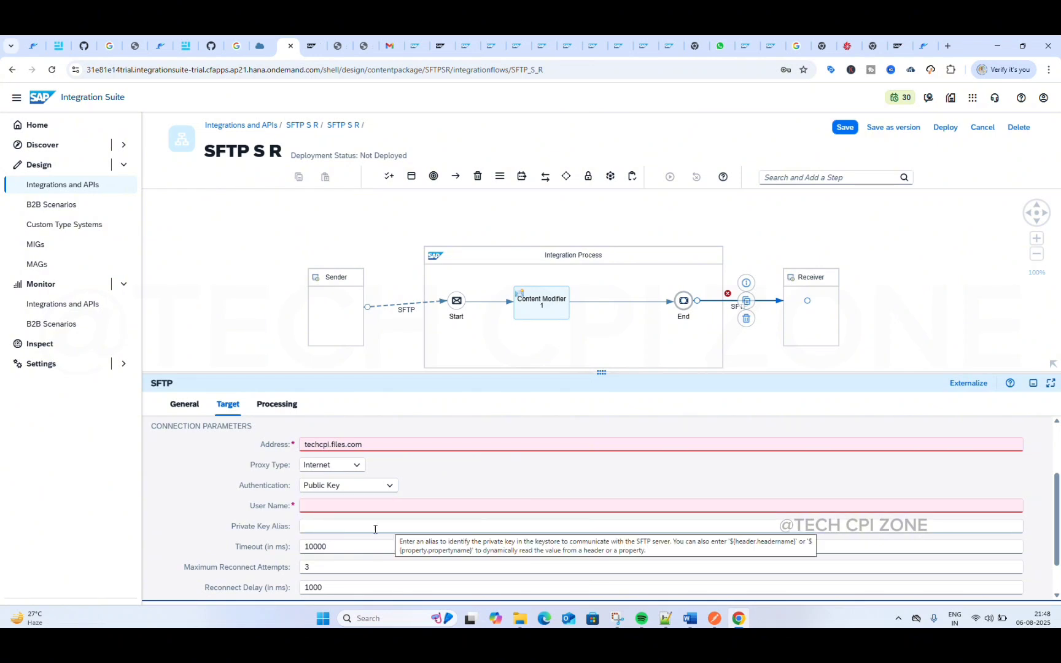
{"action": "left_click", "coordinate": [387, 486]}
{"action": "left_click", "coordinate": [456, 471]}
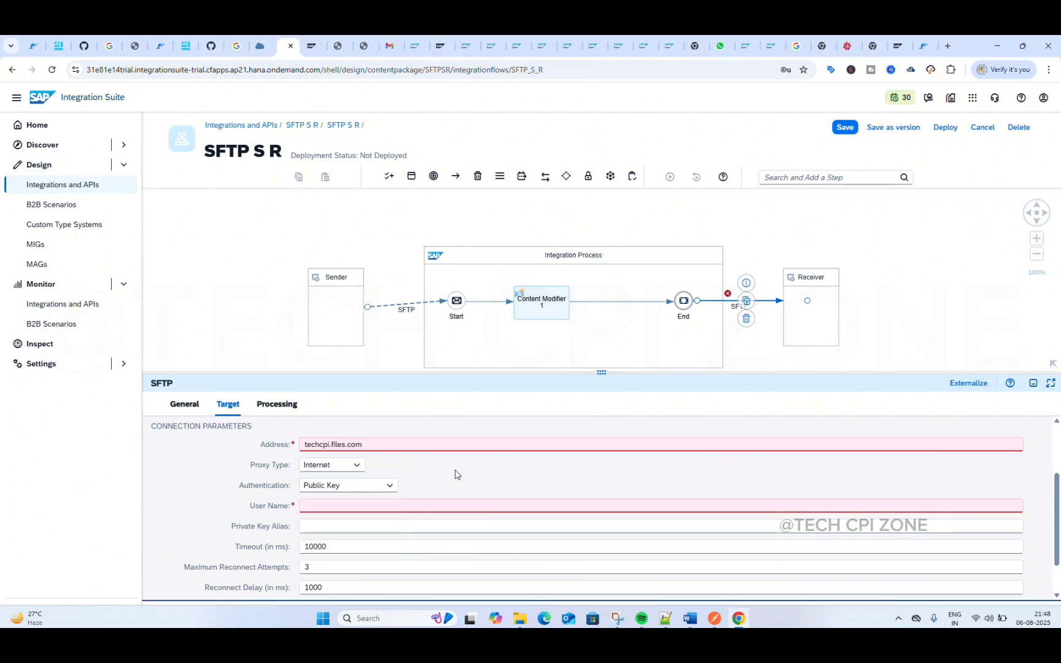
Step: Set the receiver channel's authentication to User Name/Password with the credential name SFTP
{"action": "left_click", "coordinate": [389, 486]}
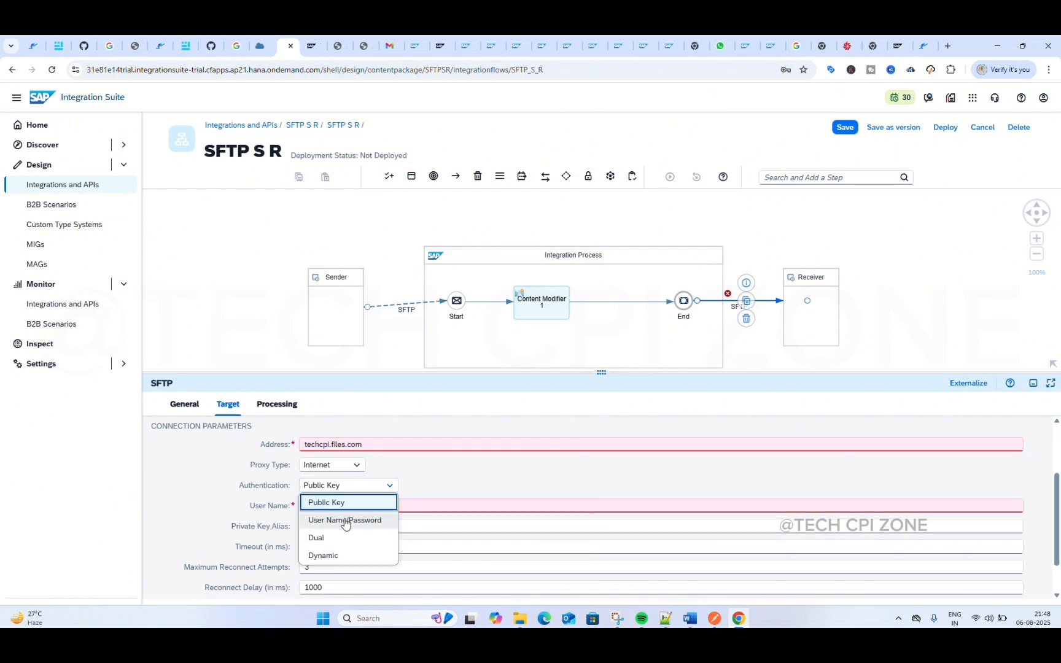
{"action": "left_click", "coordinate": [345, 521]}
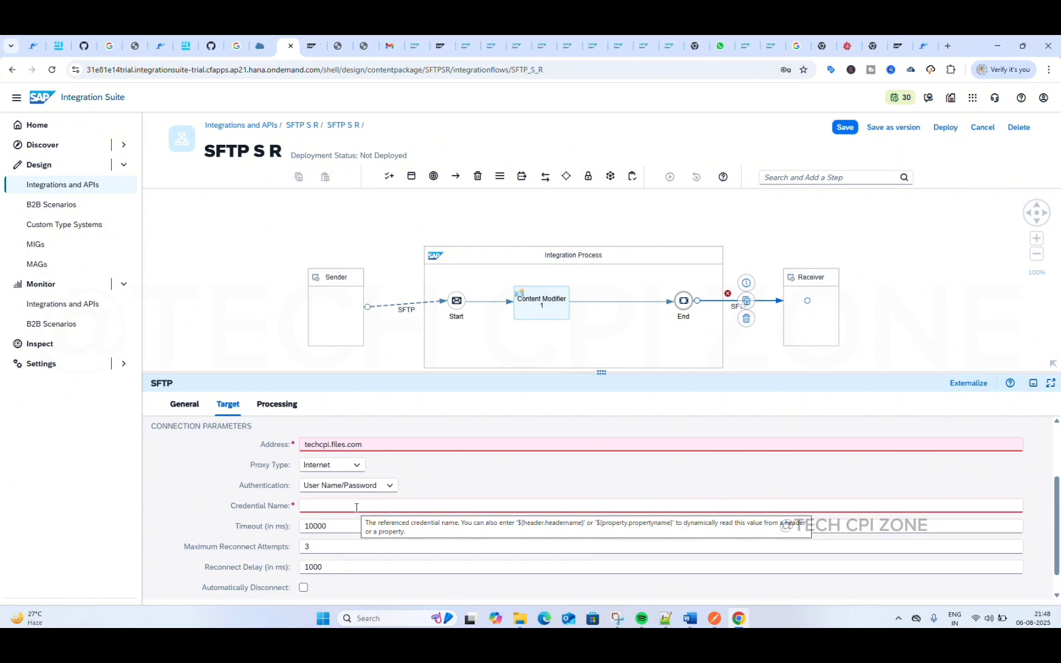
{"action": "left_click", "coordinate": [356, 505]}
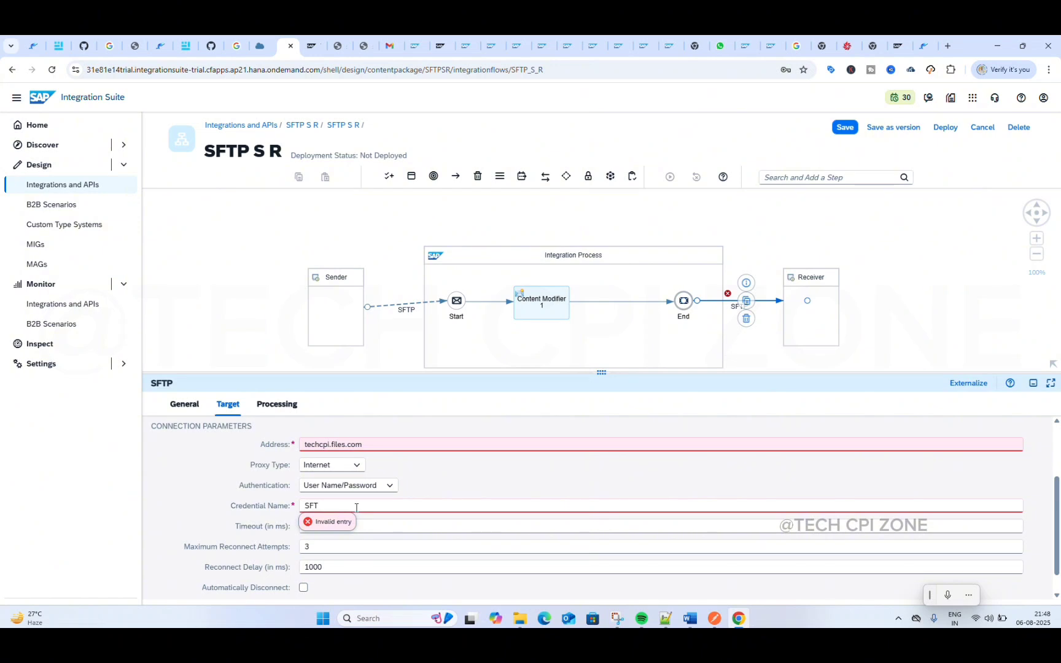
{"action": "left_click", "coordinate": [432, 490]}
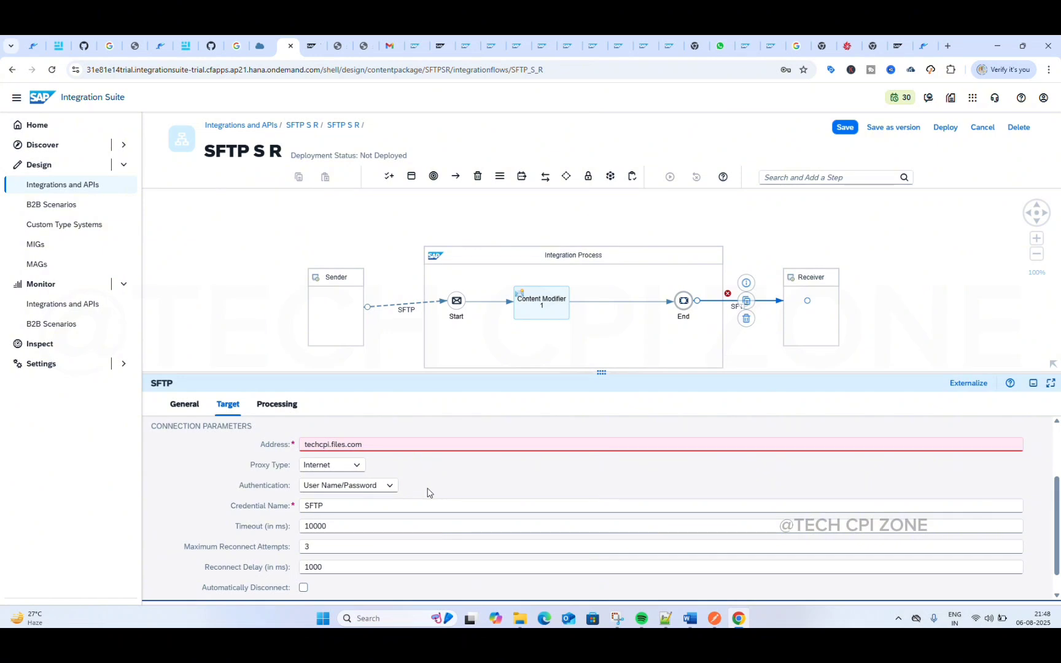
Step: Review the receiver channel's target file access and connection parameters, including the timeout, reconnect and automatic disconnect options
{"action": "scroll", "coordinate": [360, 515], "scroll_direction": "down", "scroll_amount": 1}
{"action": "scroll", "coordinate": [360, 519], "scroll_direction": "up", "scroll_amount": 2}
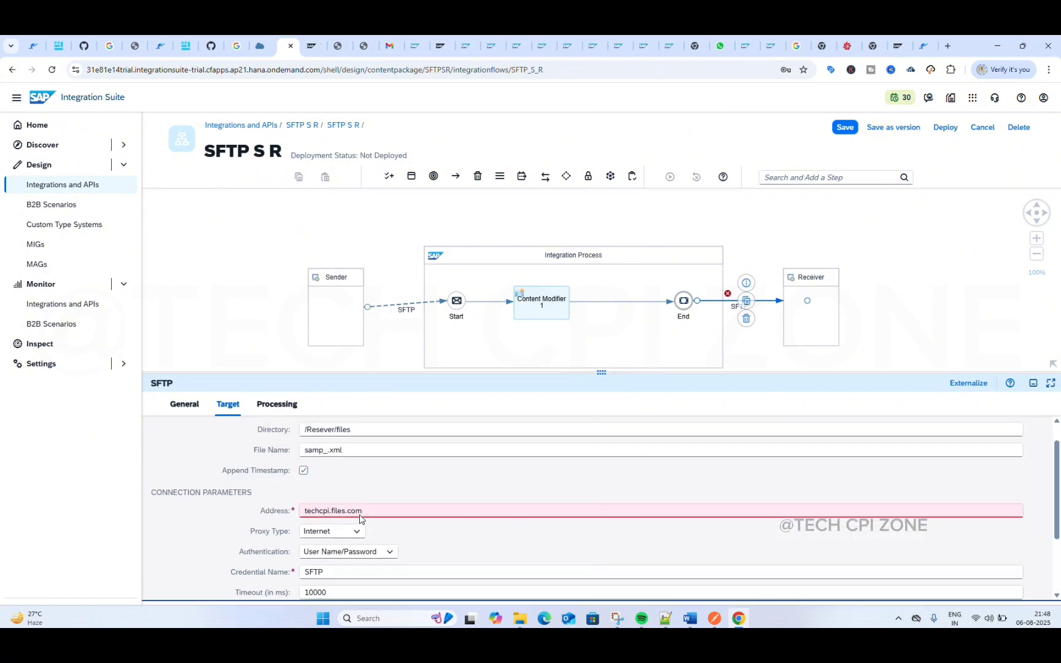
{"action": "scroll", "coordinate": [356, 498], "scroll_direction": "down", "scroll_amount": 3}
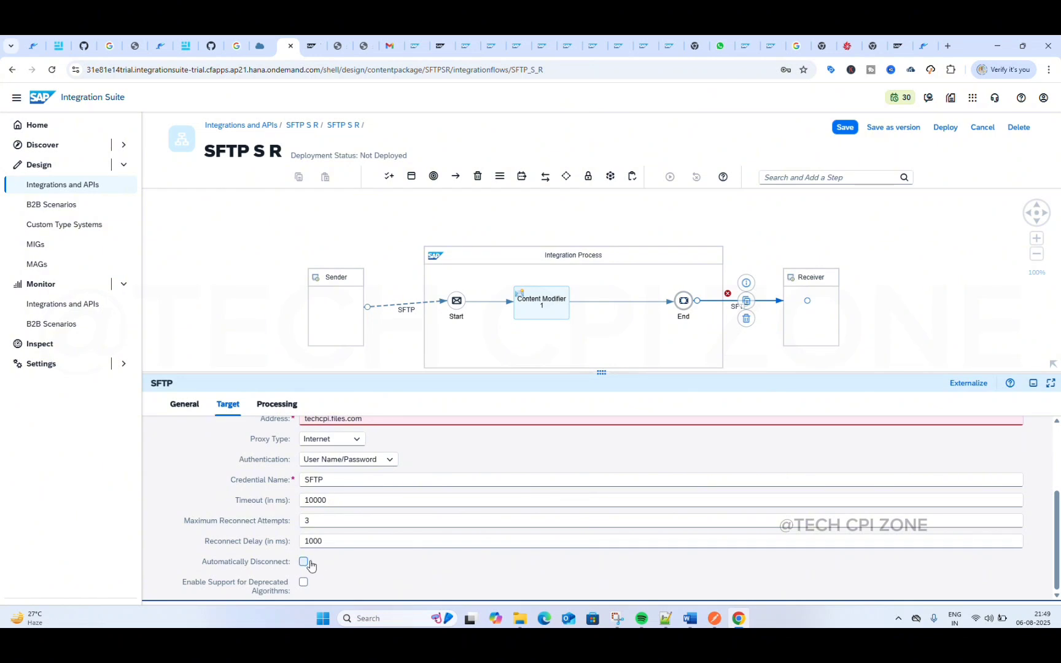
{"action": "mouse_move", "coordinate": [307, 565]}
{"action": "scroll", "coordinate": [317, 491], "scroll_direction": "up", "scroll_amount": 1}
{"action": "scroll", "coordinate": [316, 491], "scroll_direction": "up", "scroll_amount": 1}
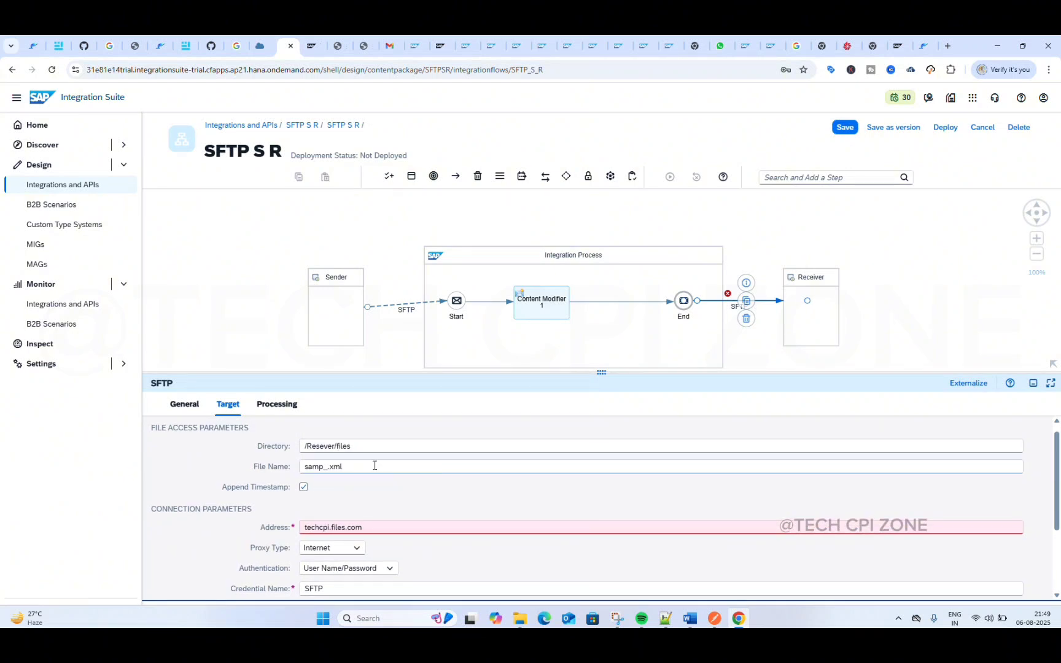
{"action": "scroll", "coordinate": [347, 496], "scroll_direction": "down", "scroll_amount": 2}
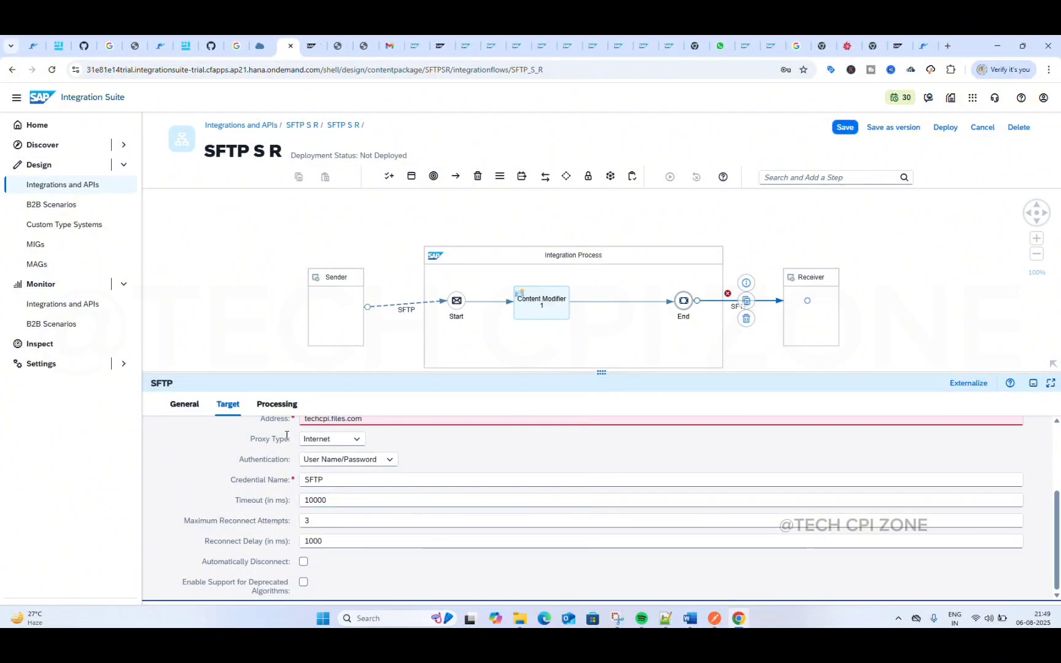
Step: Compare the receiver channel's processing parameters and available settings with the sender channel's, including the sender's maximum file size condition
{"action": "left_click", "coordinate": [273, 405]}
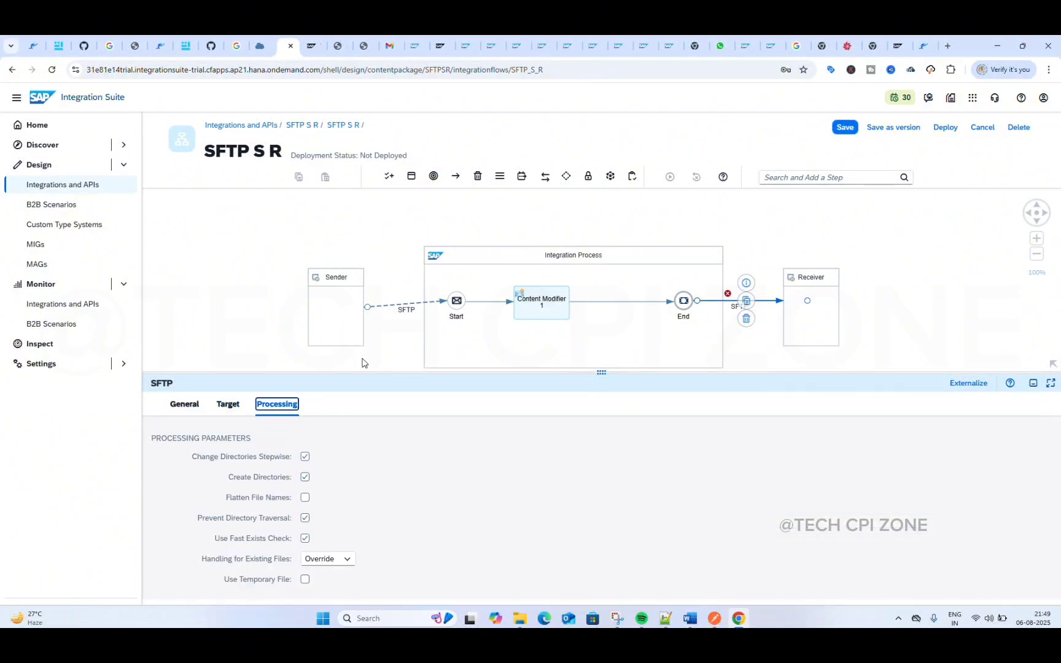
{"action": "left_click", "coordinate": [396, 309]}
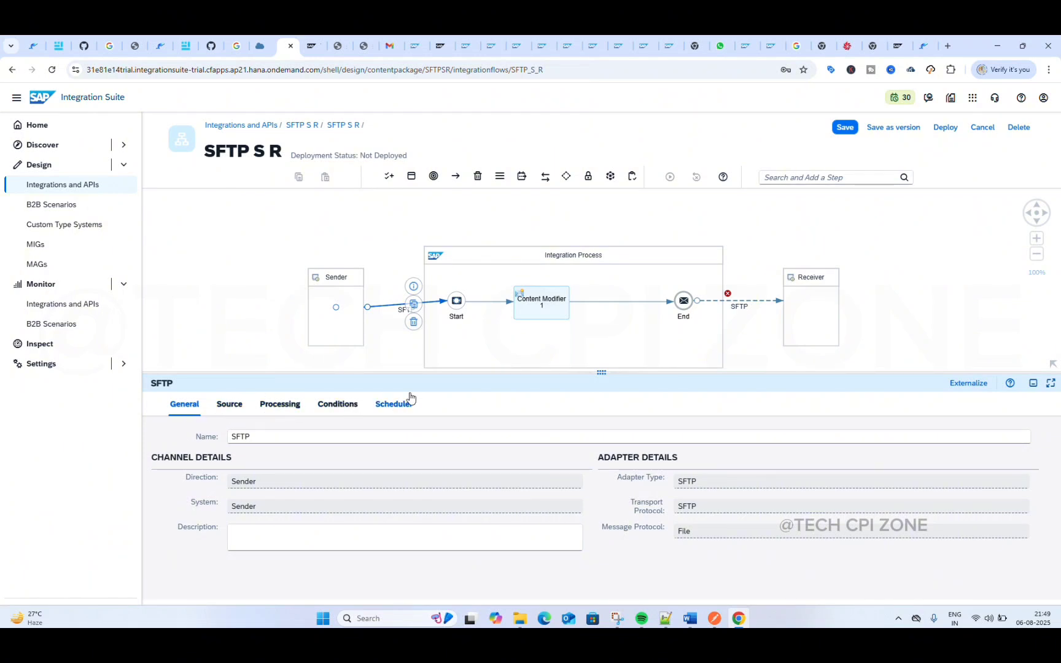
{"action": "left_click", "coordinate": [740, 301]}
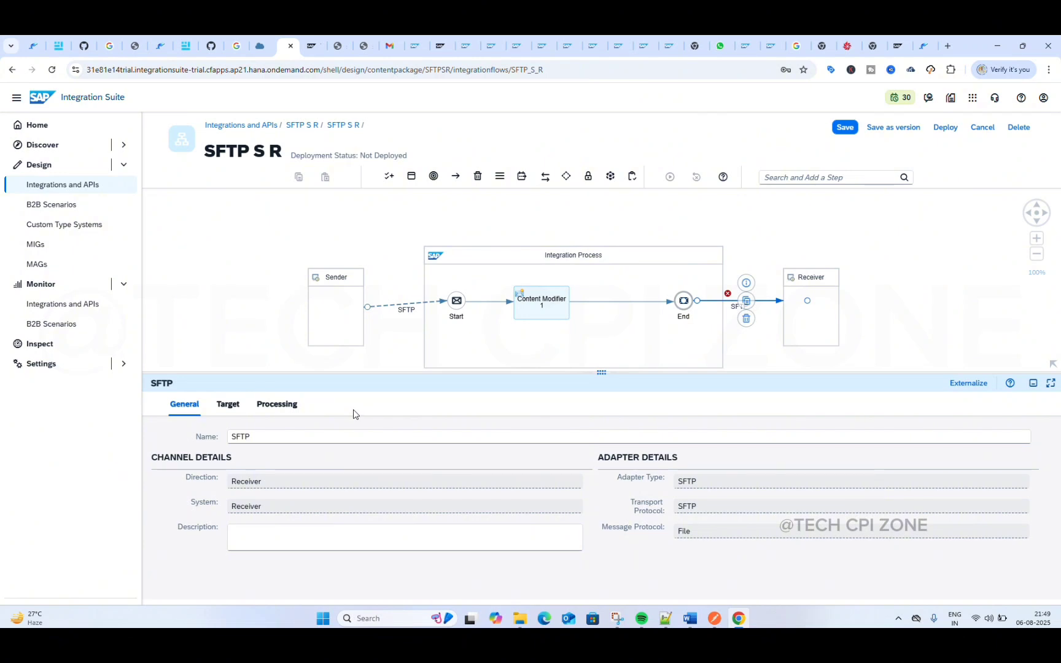
{"action": "left_click", "coordinate": [393, 307]}
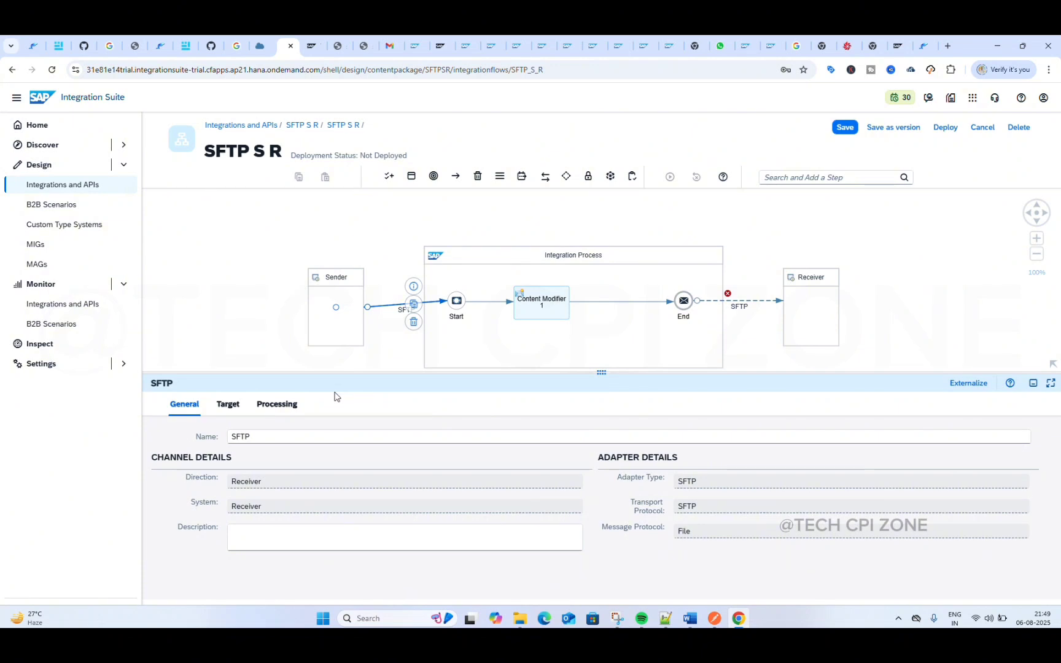
{"action": "left_click", "coordinate": [390, 310]}
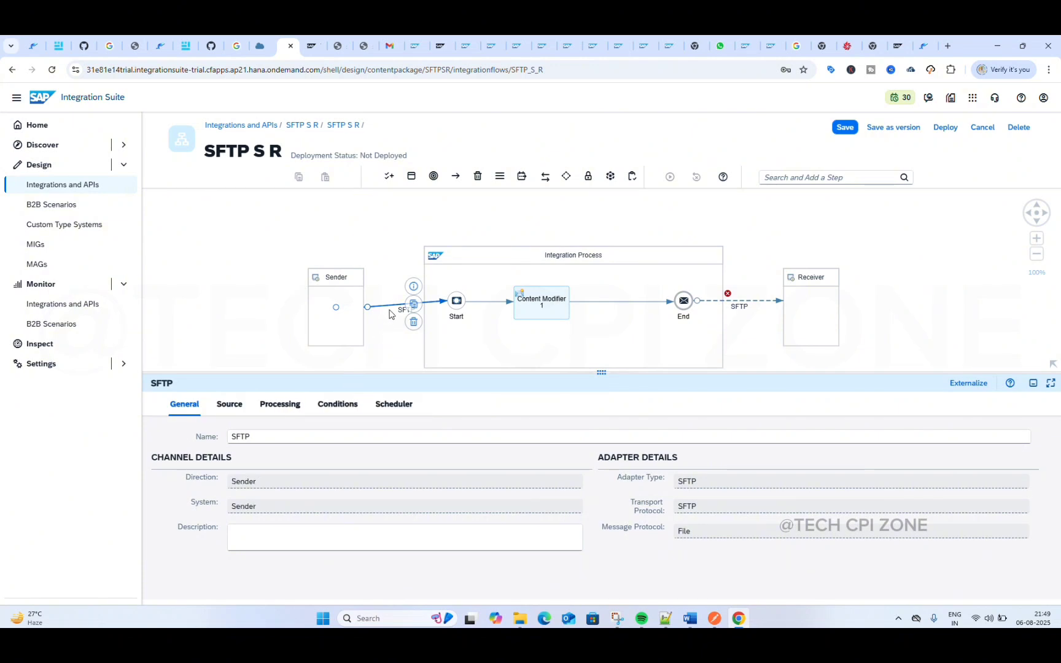
{"action": "left_click", "coordinate": [342, 412]}
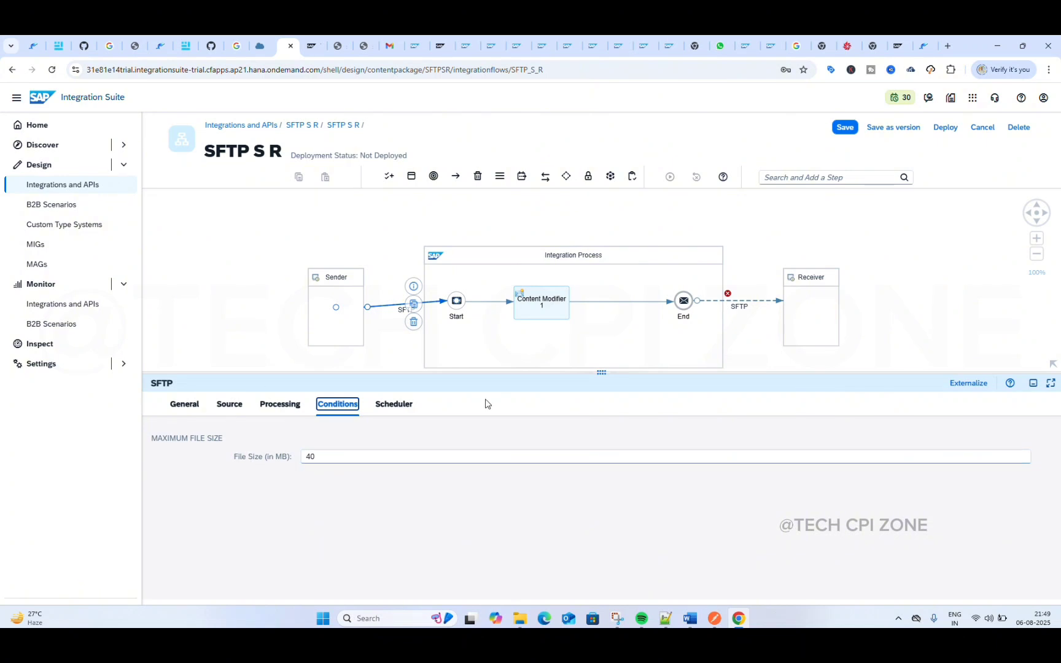
Step: Check the receiver channel's target settings and its choices for handling existing files, keeping Override selected
{"action": "left_click", "coordinate": [736, 303]}
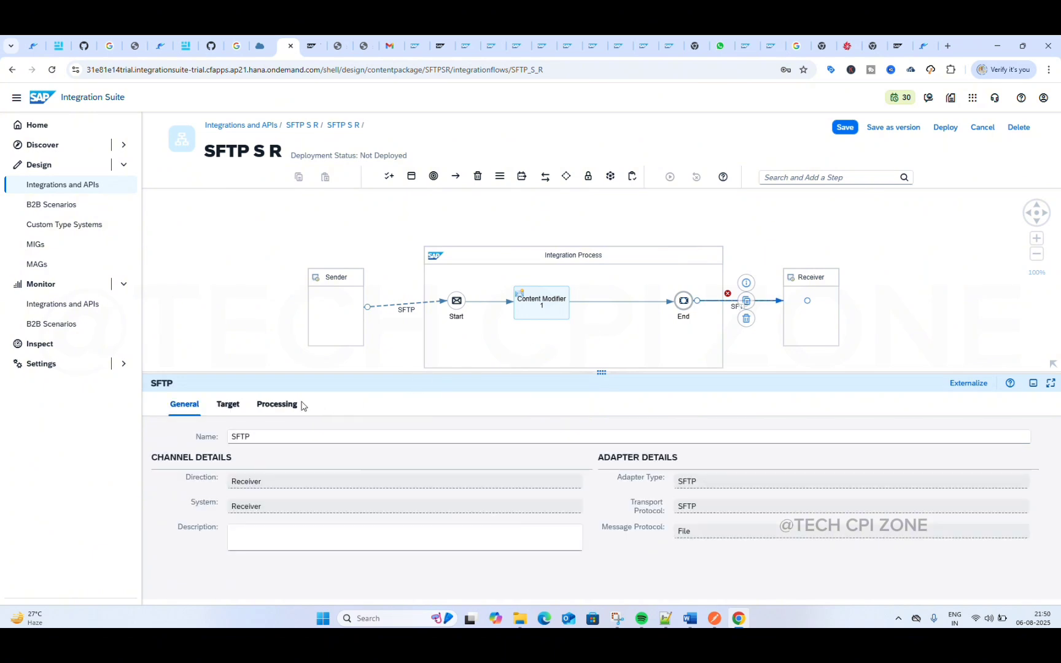
{"action": "left_click", "coordinate": [222, 408]}
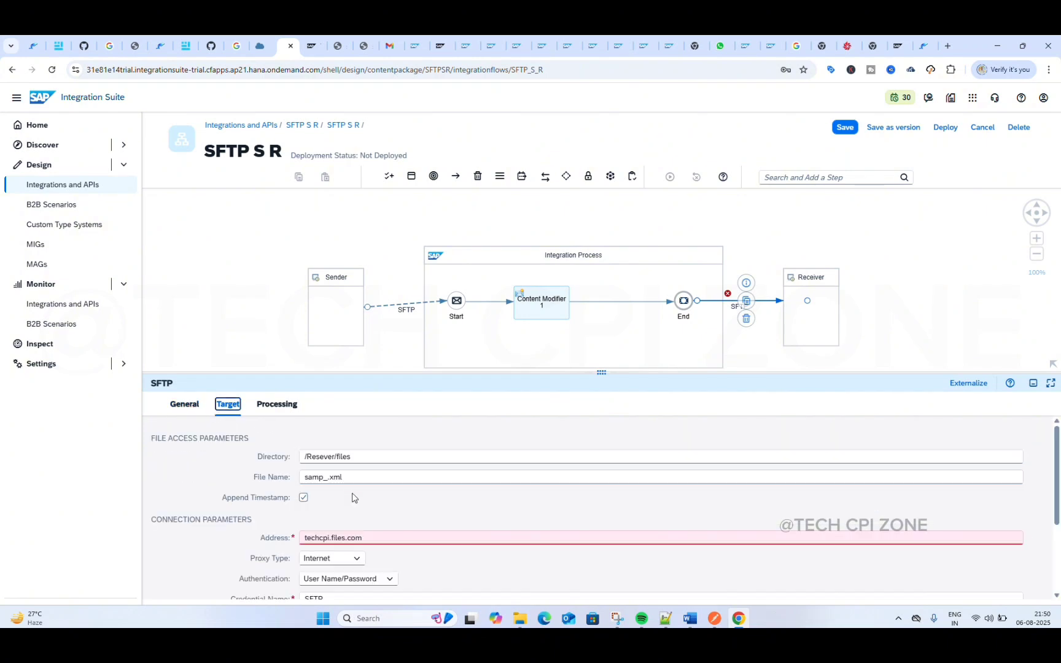
{"action": "scroll", "coordinate": [355, 498], "scroll_direction": "down", "scroll_amount": 3}
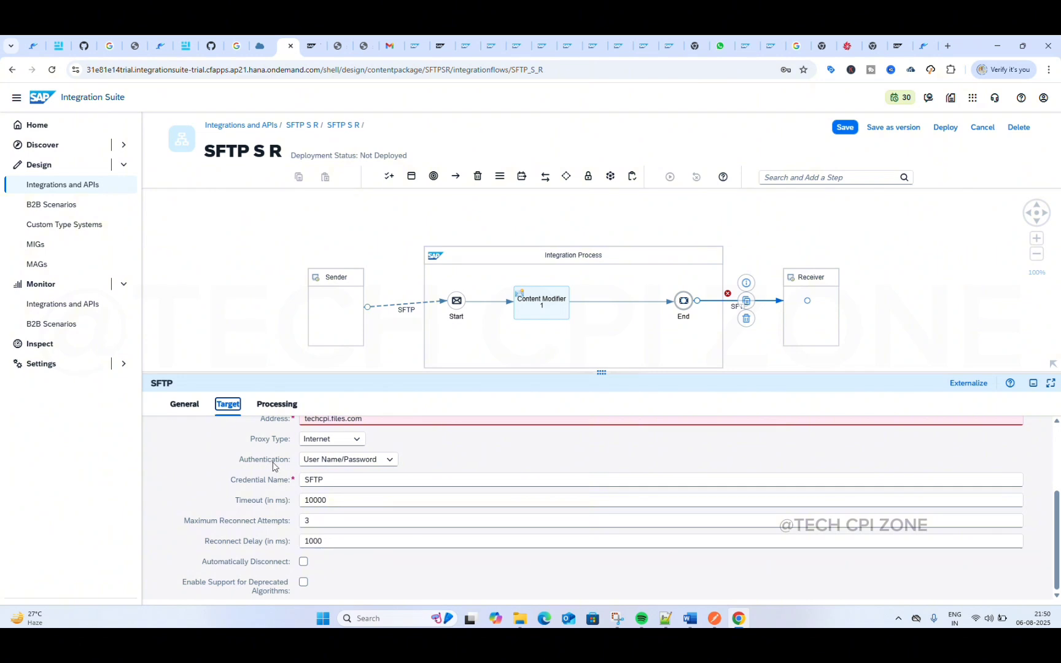
{"action": "left_click", "coordinate": [277, 407]}
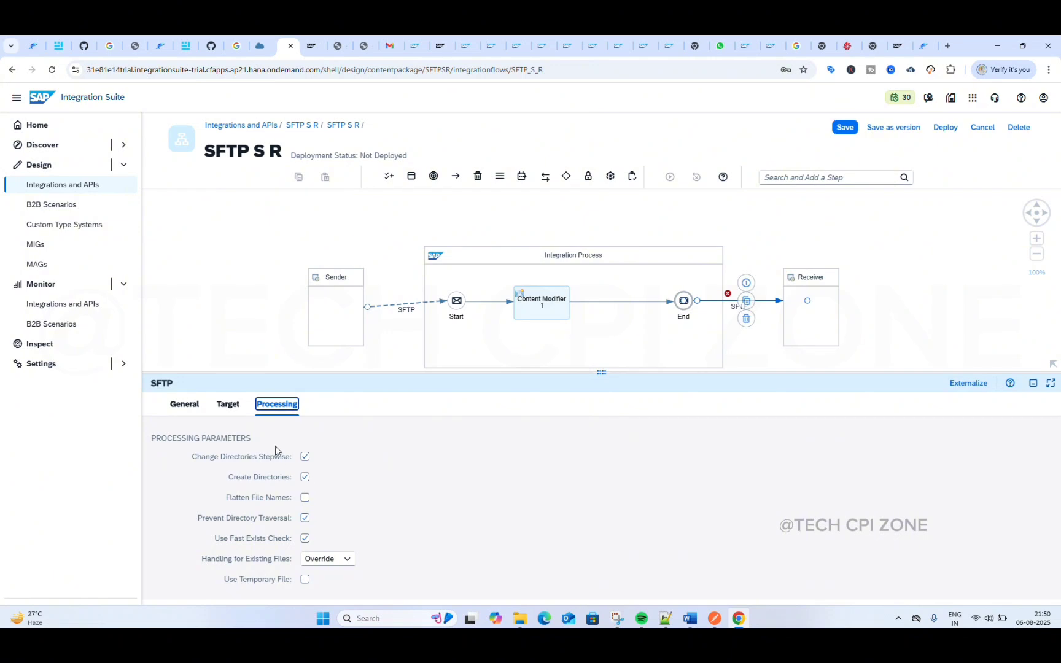
{"action": "left_click", "coordinate": [347, 560]}
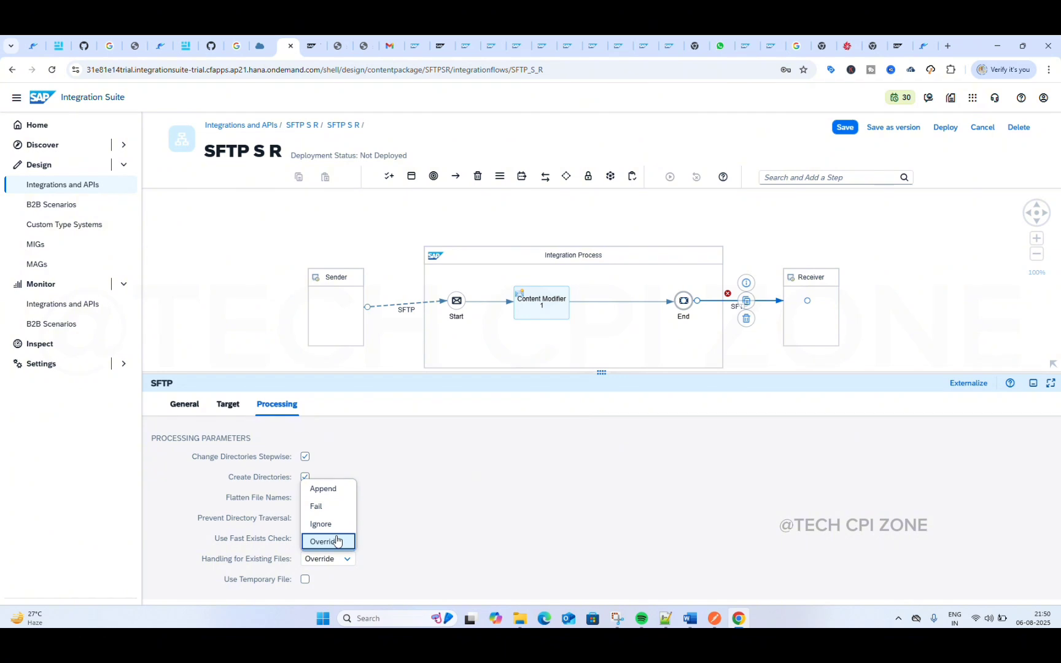
{"action": "left_click", "coordinate": [336, 540]}
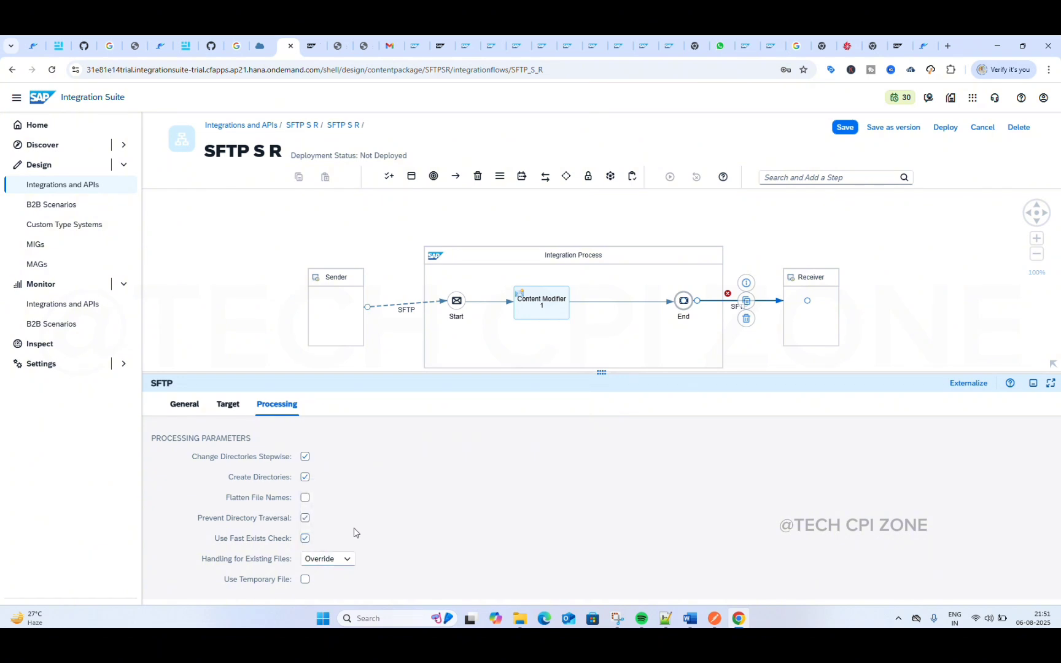
{"action": "left_click", "coordinate": [348, 560]}
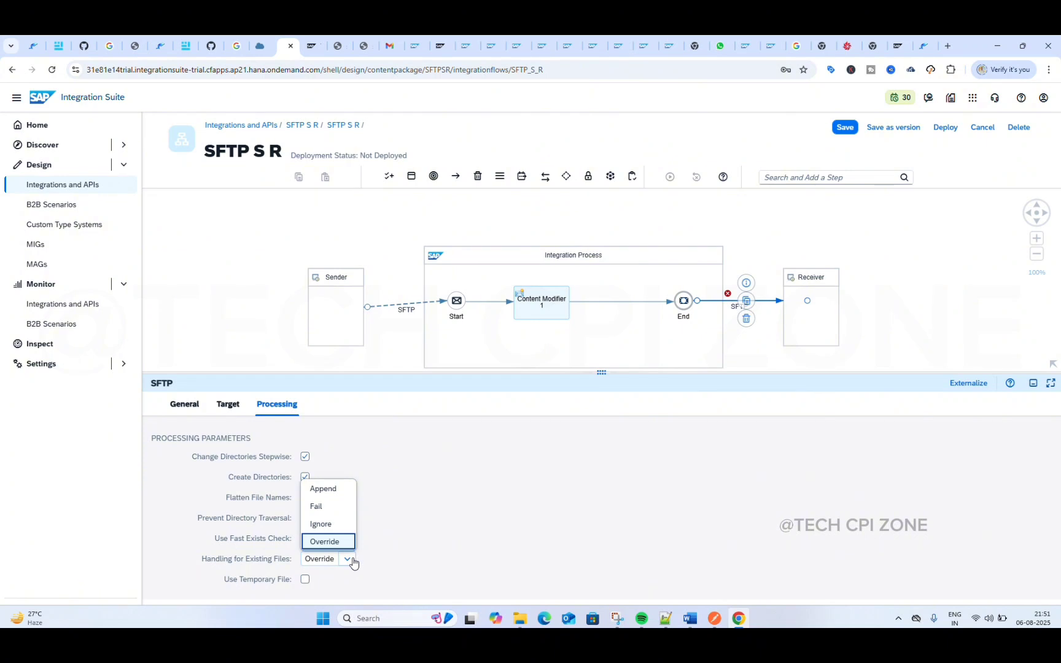
{"action": "left_click", "coordinate": [345, 540]}
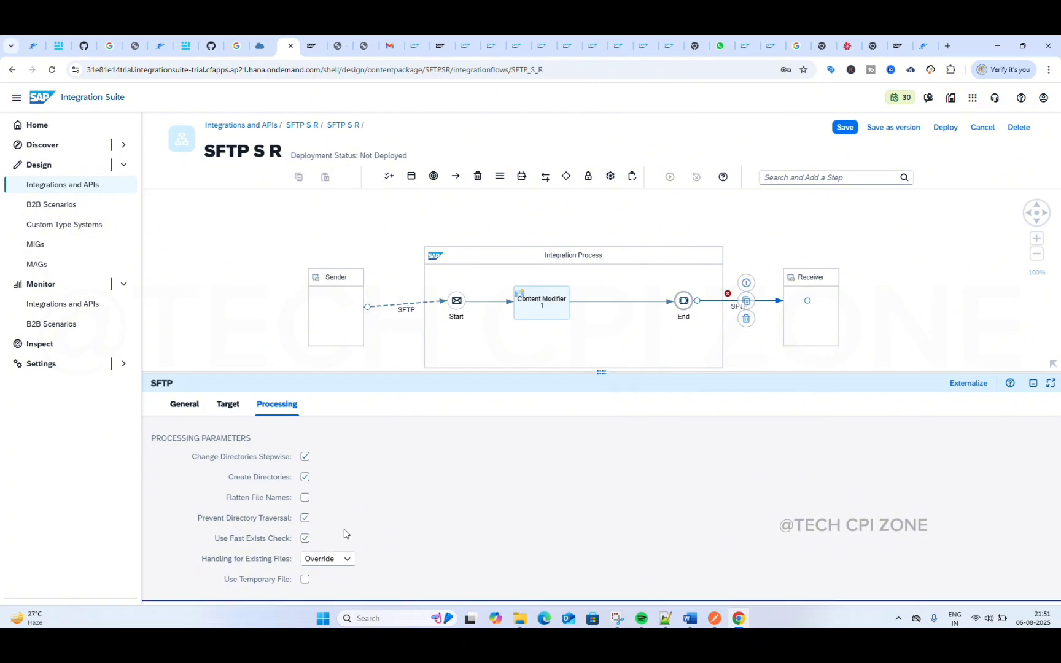
Step: Review the receiver channel's file name and timestamp settings alongside the handling options for existing files
{"action": "left_click", "coordinate": [225, 407]}
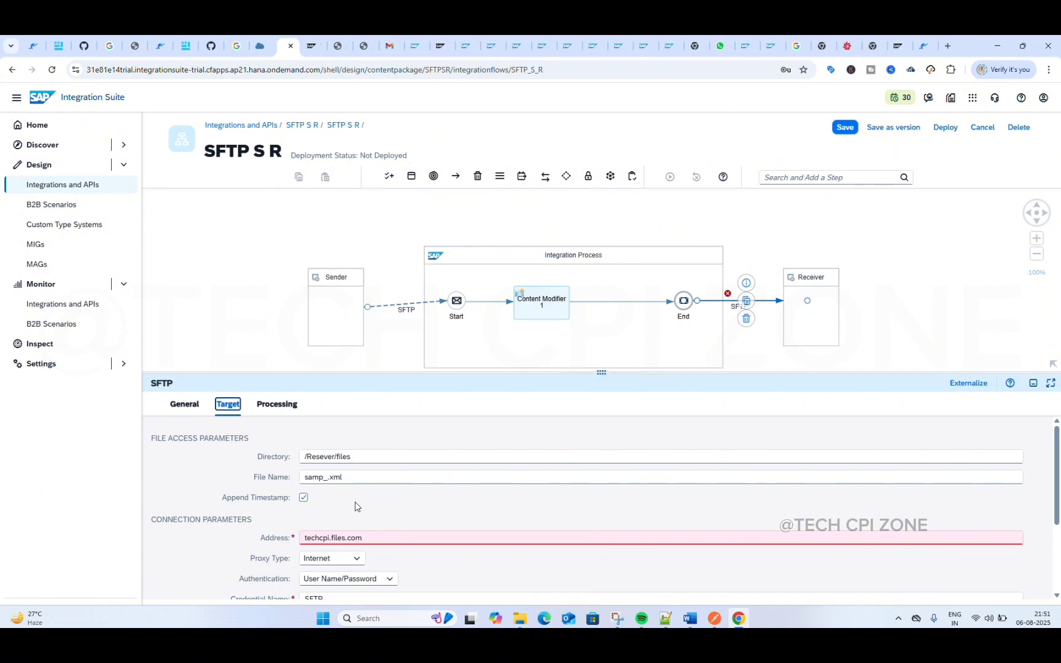
{"action": "left_click", "coordinate": [285, 406]}
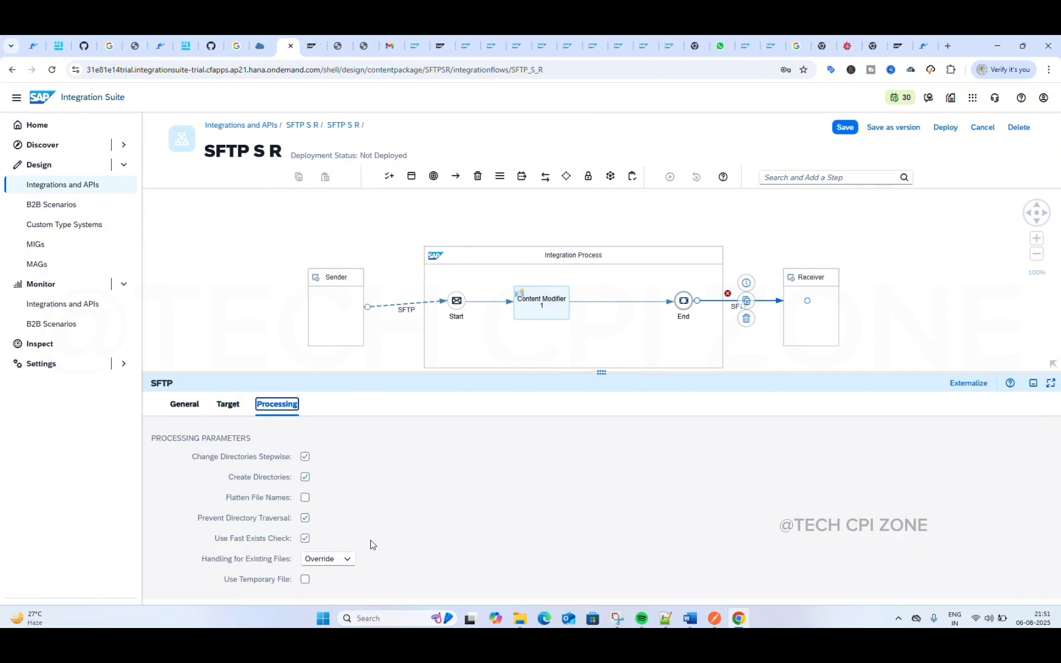
{"action": "left_click", "coordinate": [346, 560]}
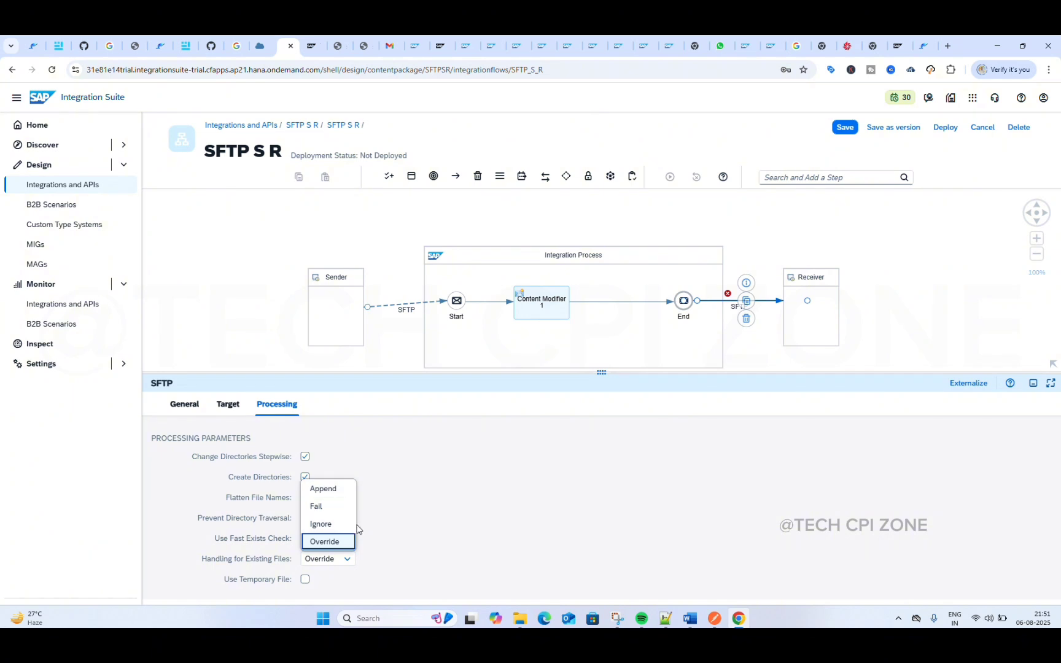
{"action": "left_click", "coordinate": [417, 540]}
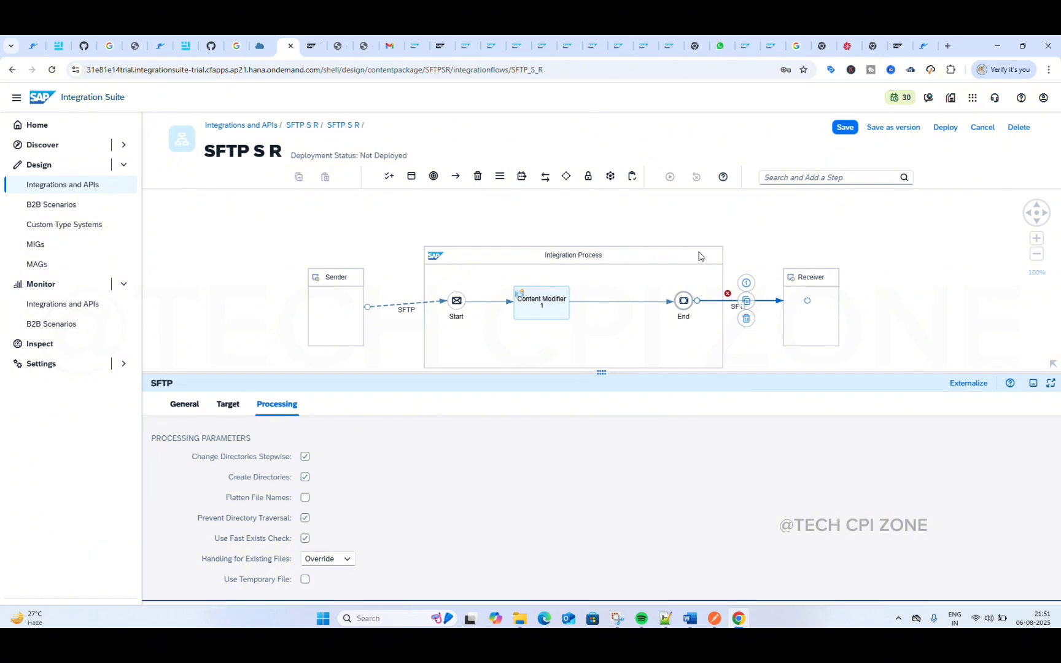
Step: Save the SFTP S R integration flow with the configured receiver channel
{"action": "left_click", "coordinate": [841, 129]}
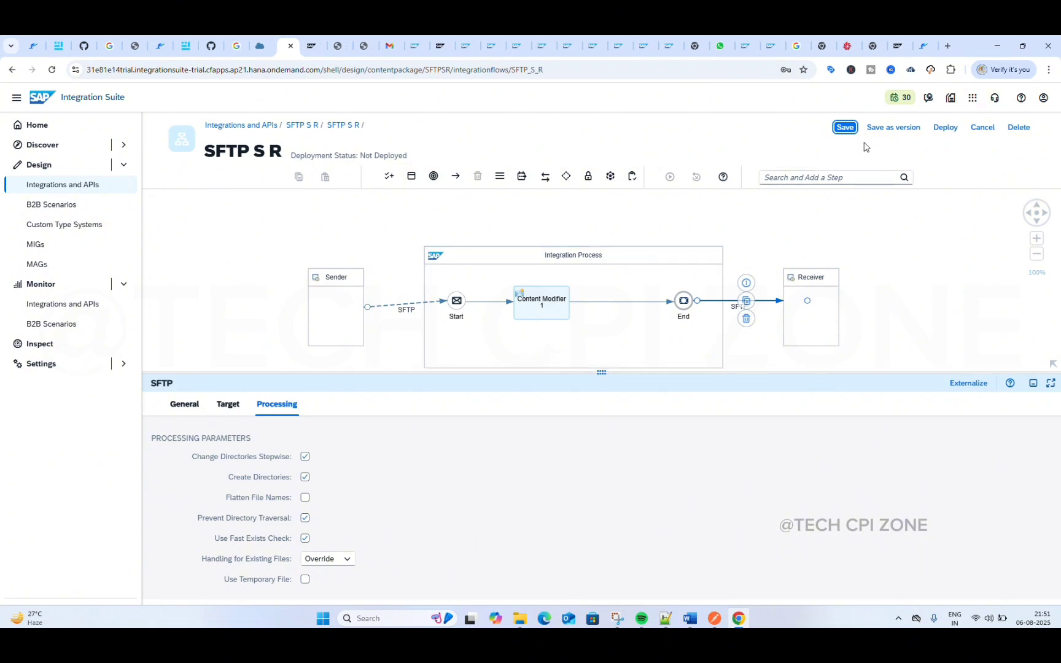
{"action": "left_click", "coordinate": [845, 128]}
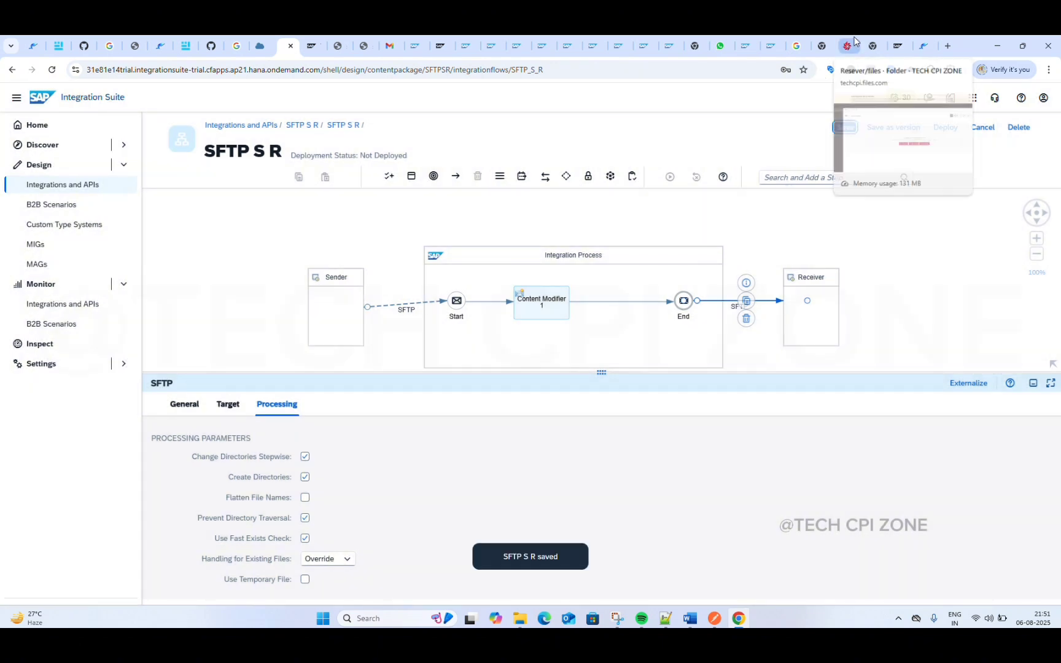
Step: Switch to Files.com and inspect the contents of the Send/files and Resever/files folders, ending at the root folder
{"action": "left_click", "coordinate": [854, 39]}
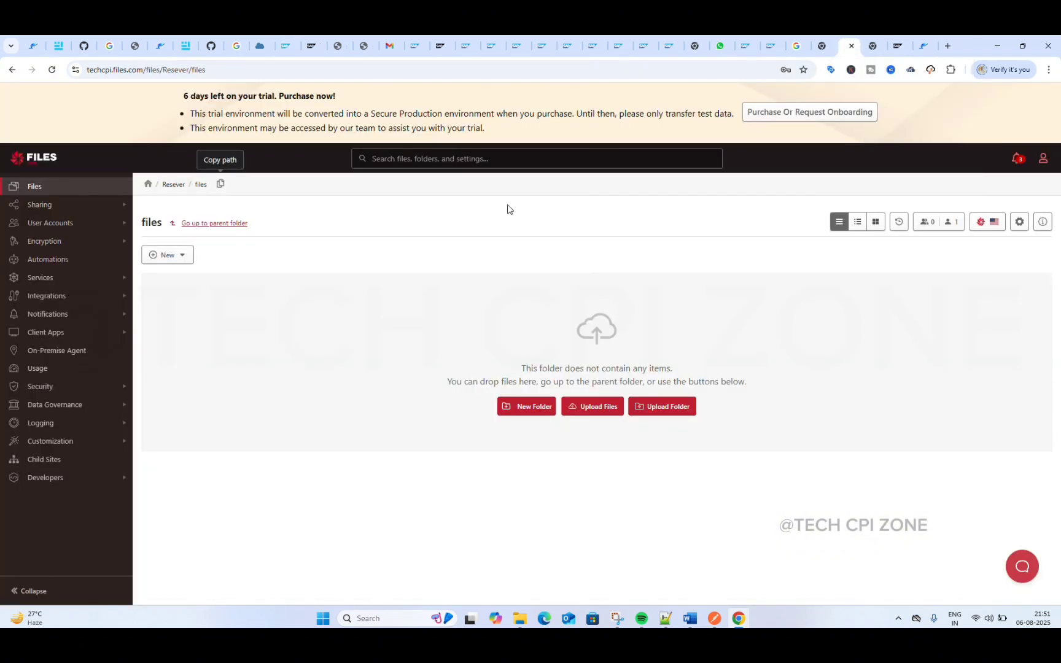
{"action": "left_click", "coordinate": [149, 185]}
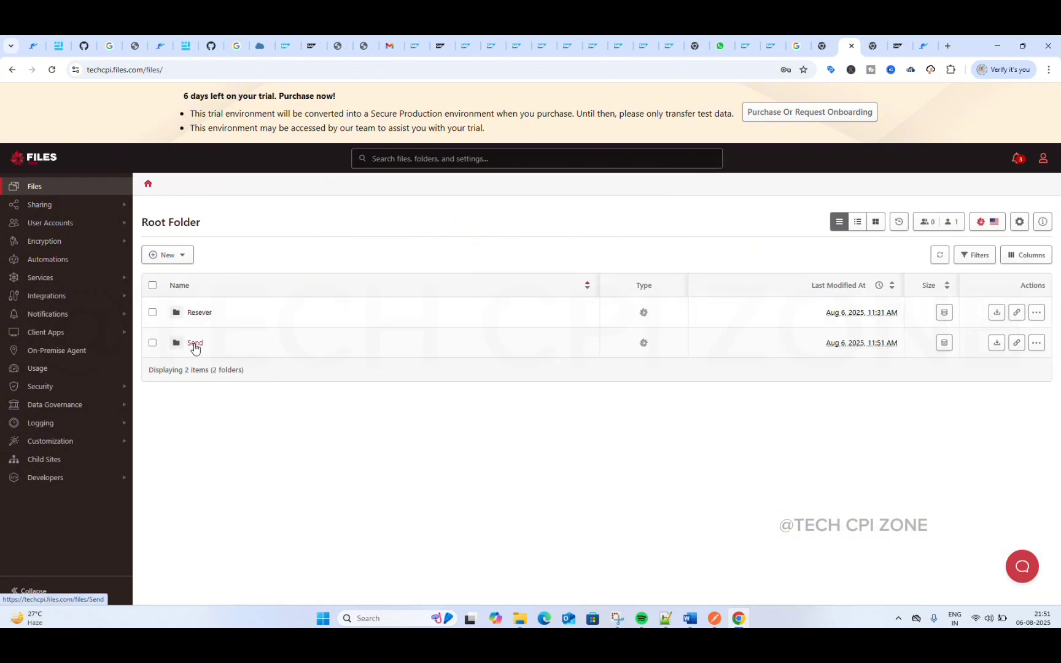
{"action": "left_click", "coordinate": [195, 347]}
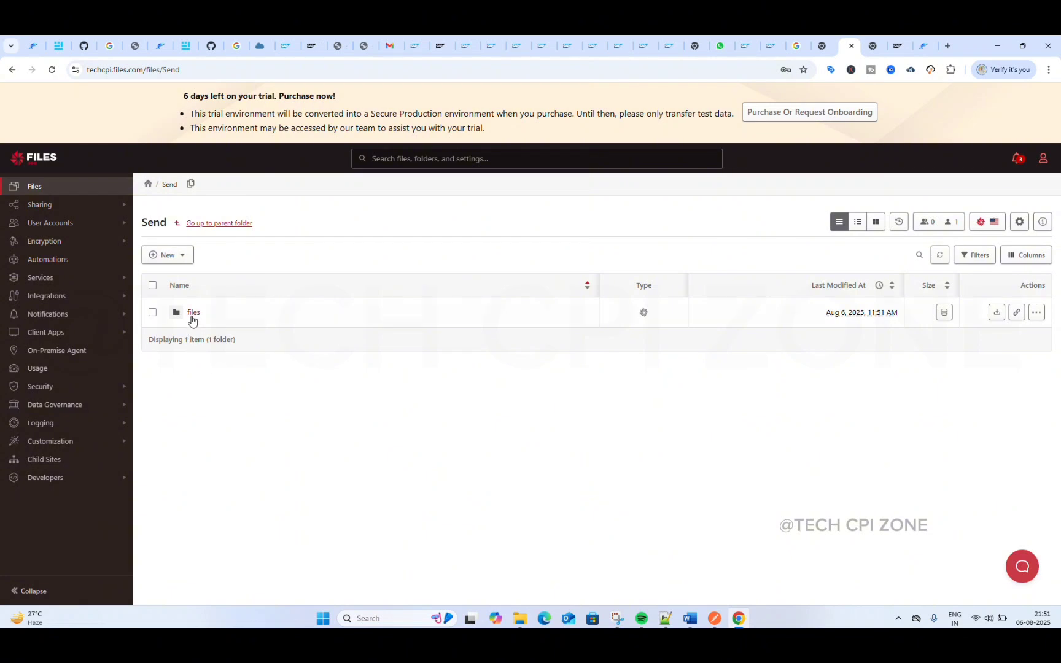
{"action": "left_click", "coordinate": [186, 314]}
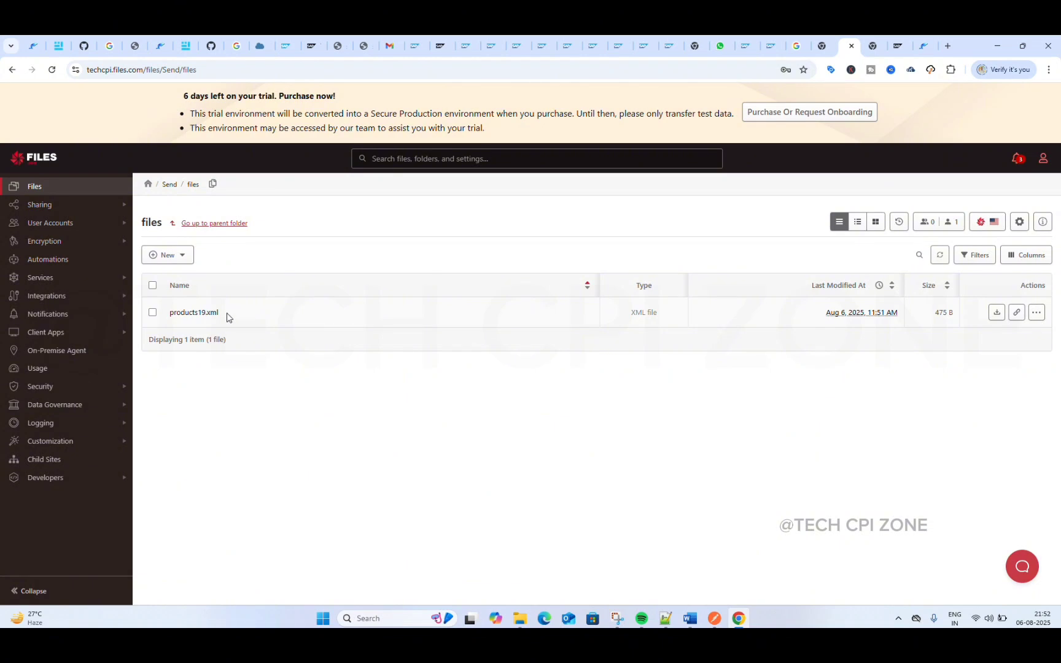
{"action": "left_click", "coordinate": [143, 185]}
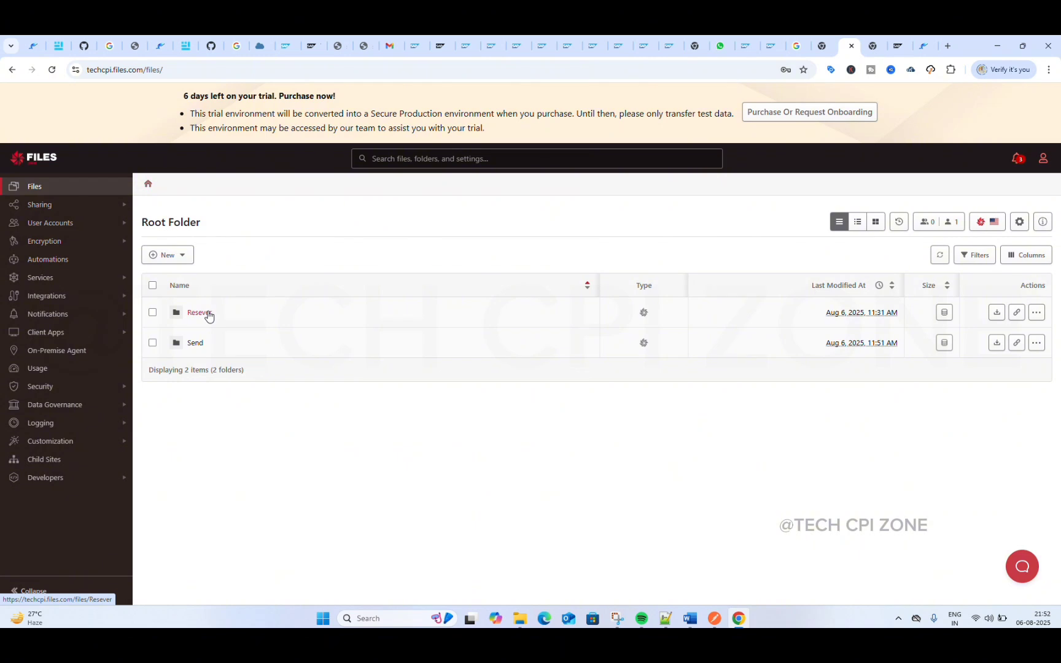
{"action": "left_click", "coordinate": [212, 313]}
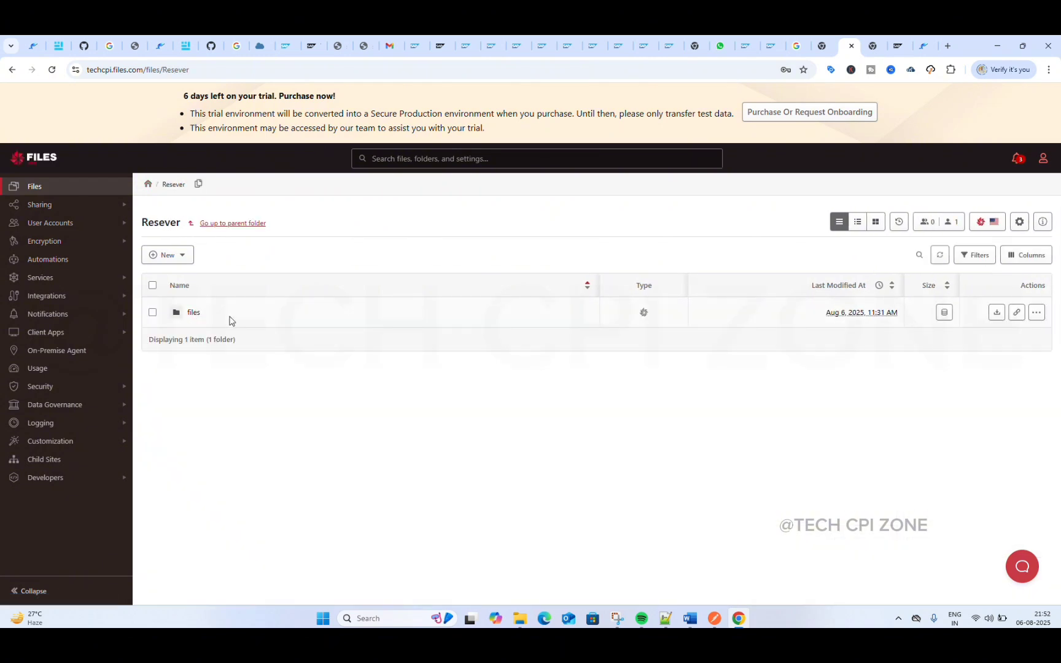
{"action": "left_click", "coordinate": [197, 312]}
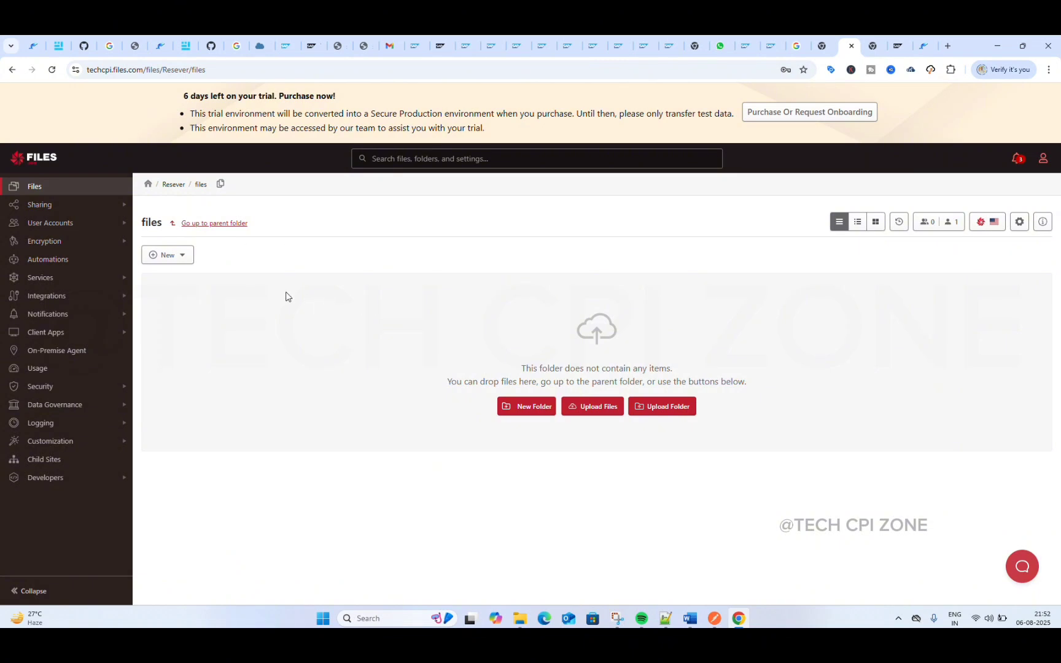
{"action": "left_click", "coordinate": [147, 183]}
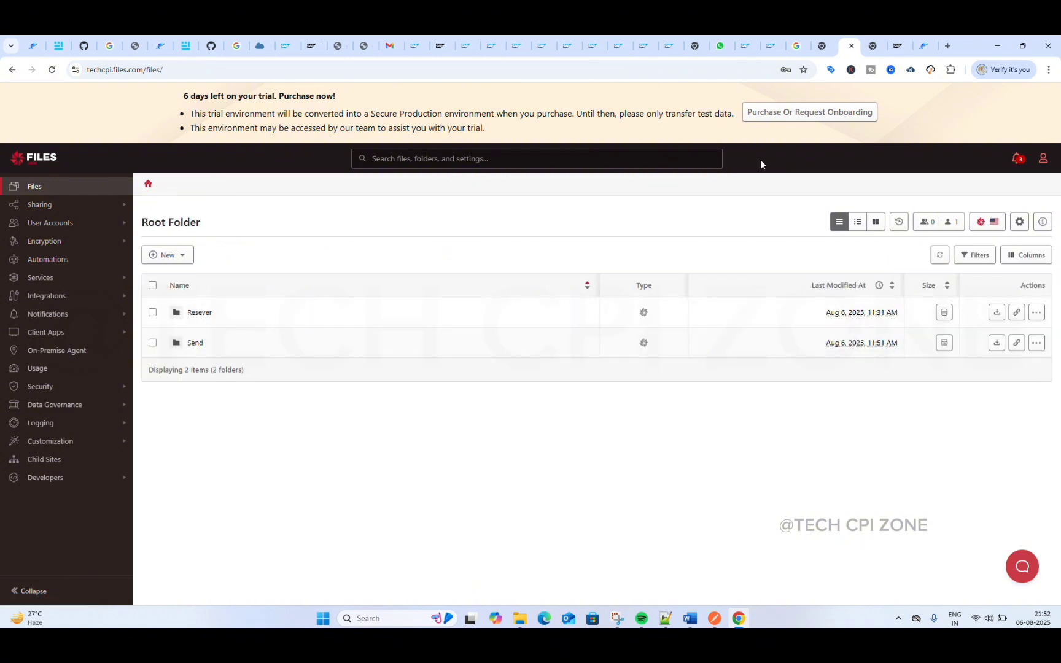
Step: Switch back to SAP Integration Suite, then save and deploy the SFTP S R integration flow
{"action": "left_click", "coordinate": [287, 46]}
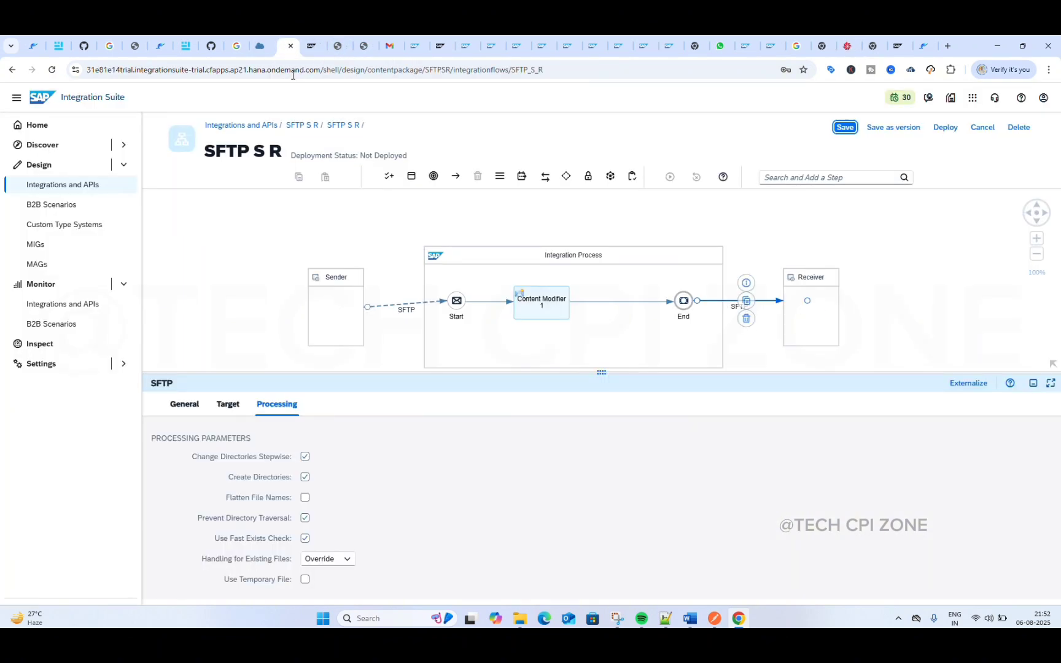
{"action": "left_click", "coordinate": [843, 129]}
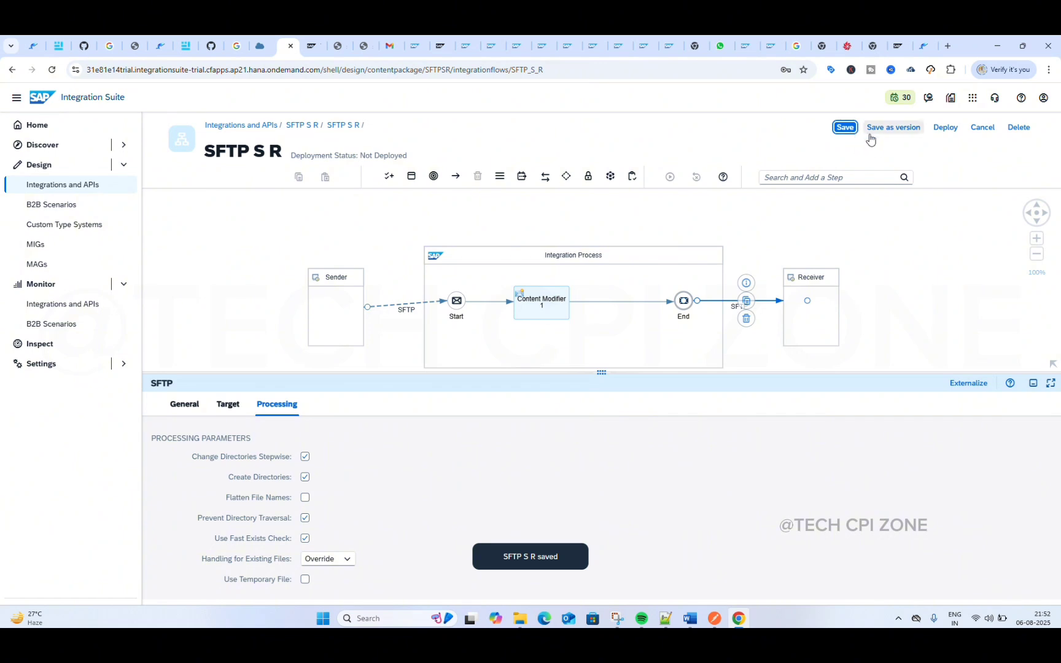
{"action": "left_click", "coordinate": [945, 128]}
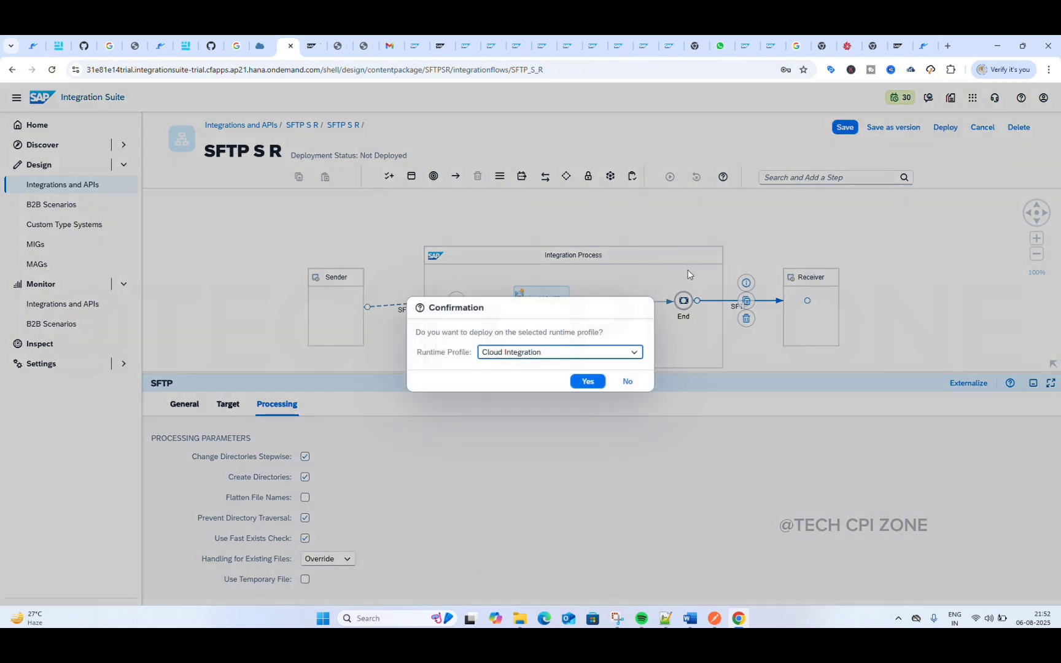
{"action": "left_click", "coordinate": [589, 381]}
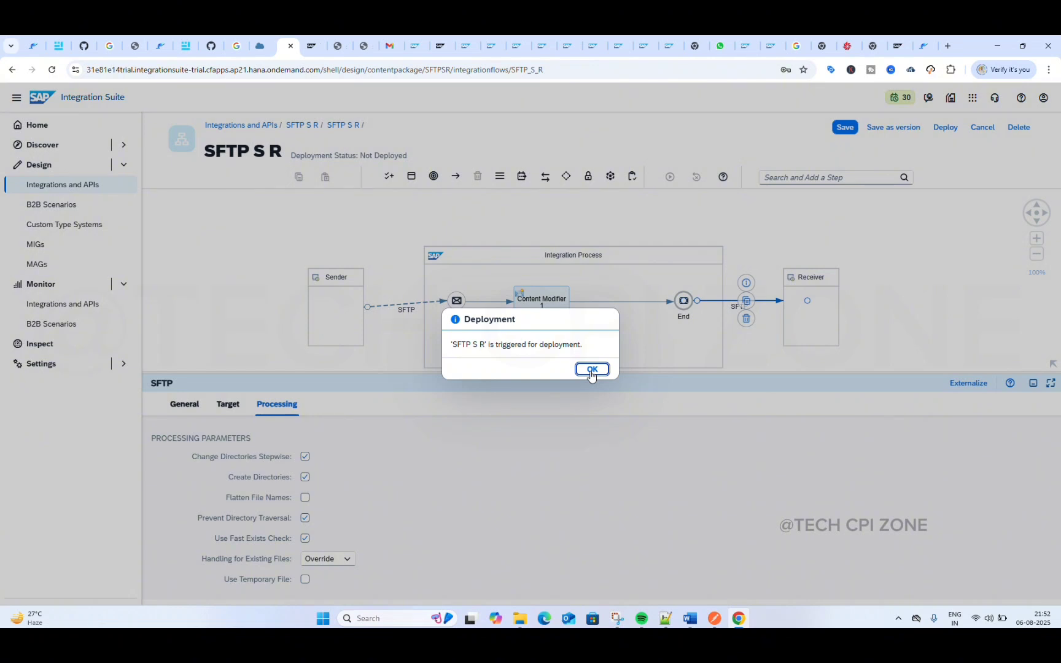
{"action": "left_click", "coordinate": [591, 370]}
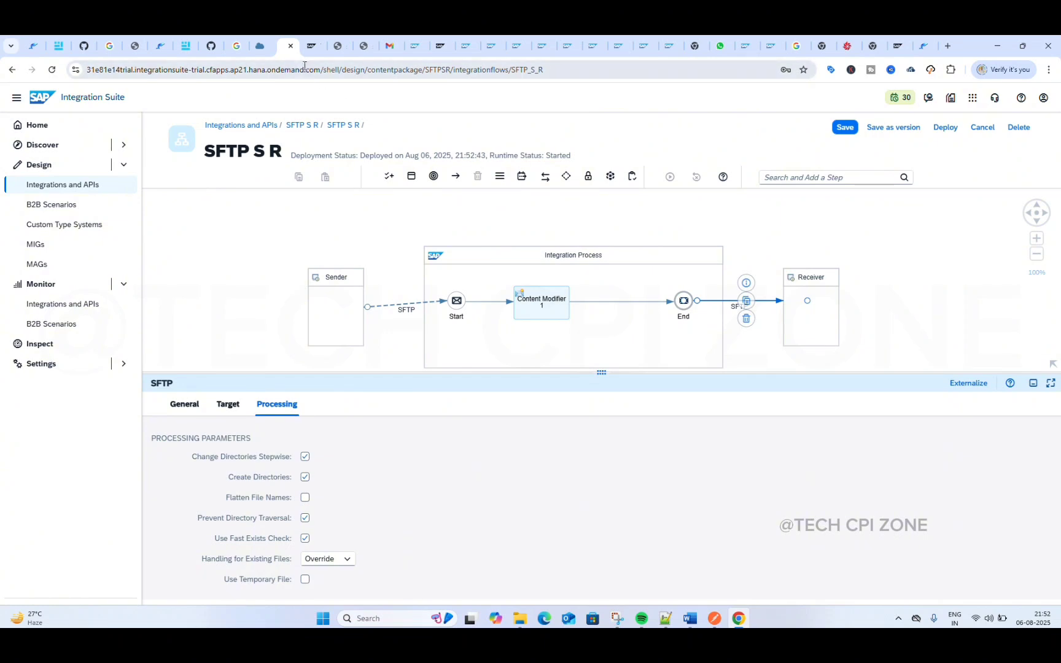
Step: Duplicate the browser tab with the SFTP S R flow and dismiss the news announcements in the copy
{"action": "right_click", "coordinate": [287, 53]}
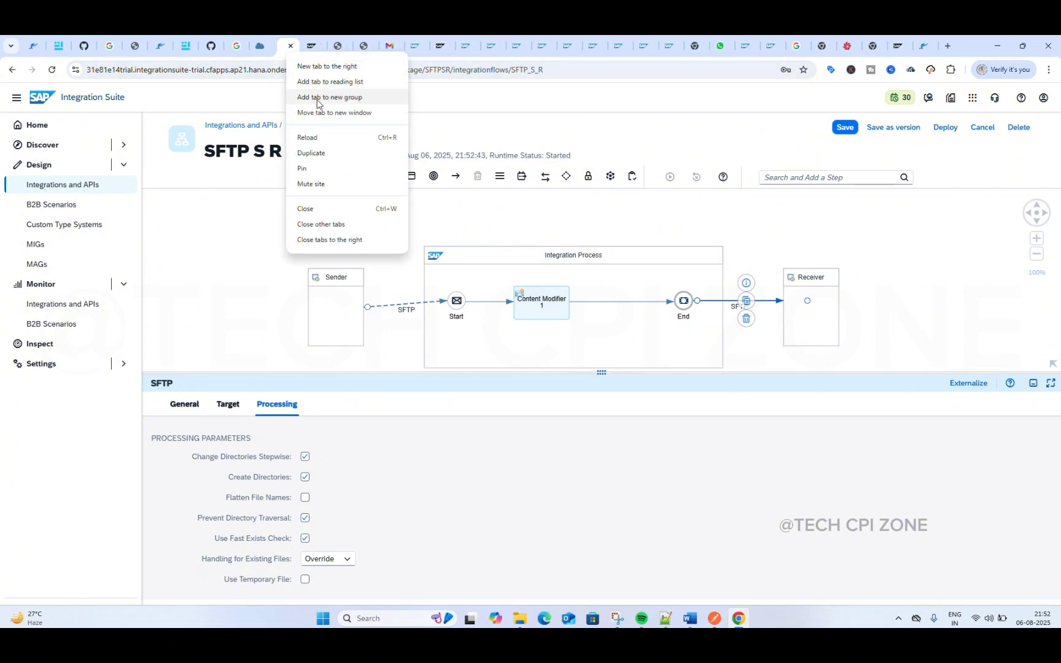
{"action": "left_click", "coordinate": [320, 154]}
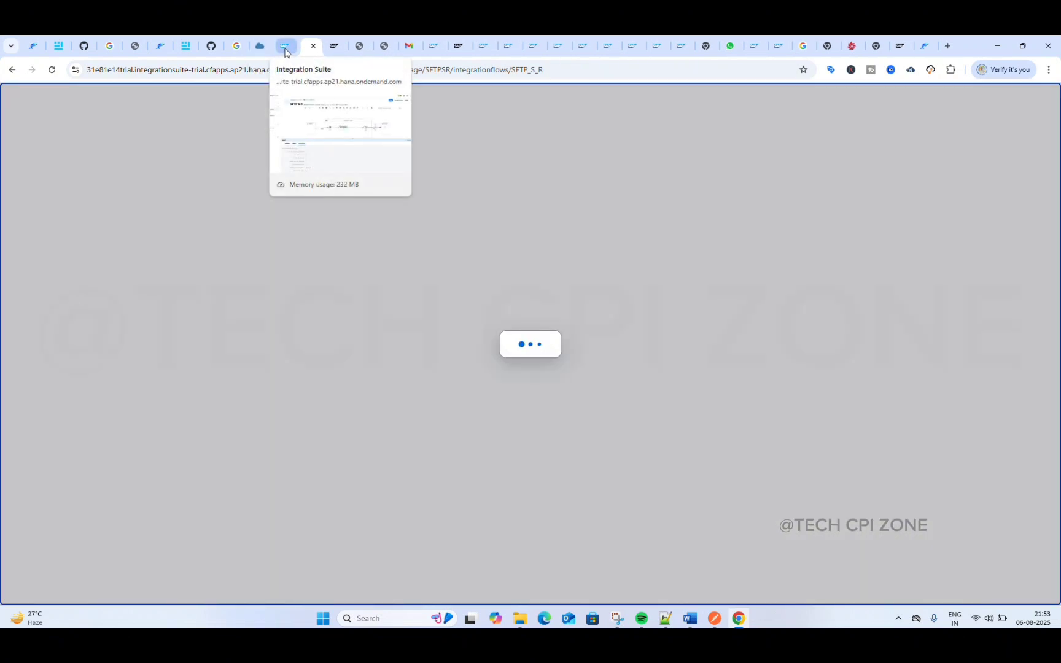
{"action": "left_click", "coordinate": [284, 48]}
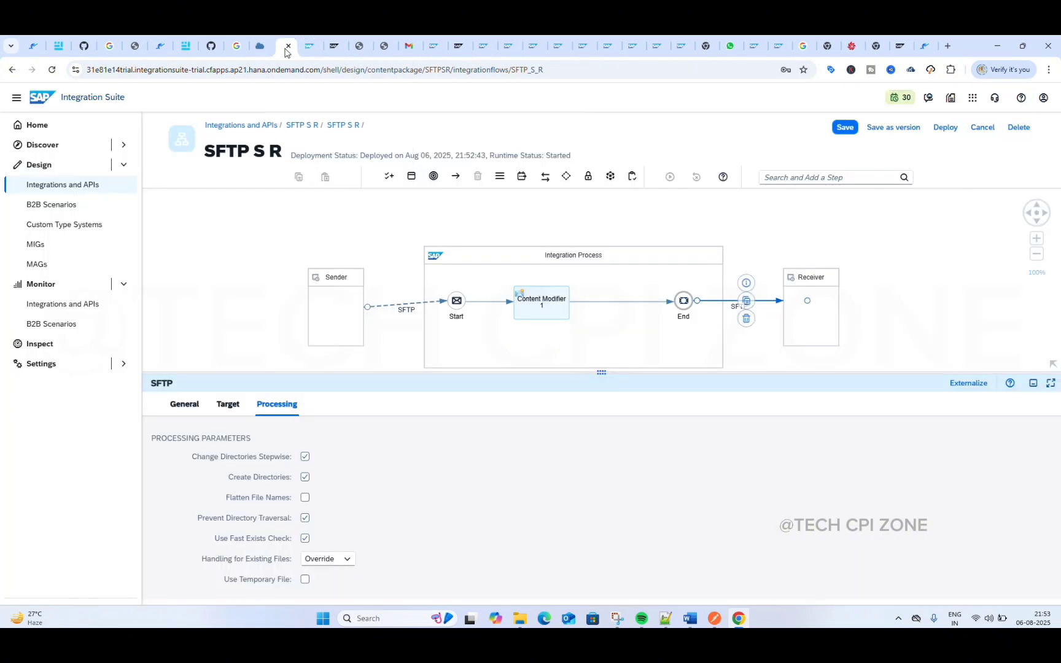
{"action": "left_click", "coordinate": [308, 49]}
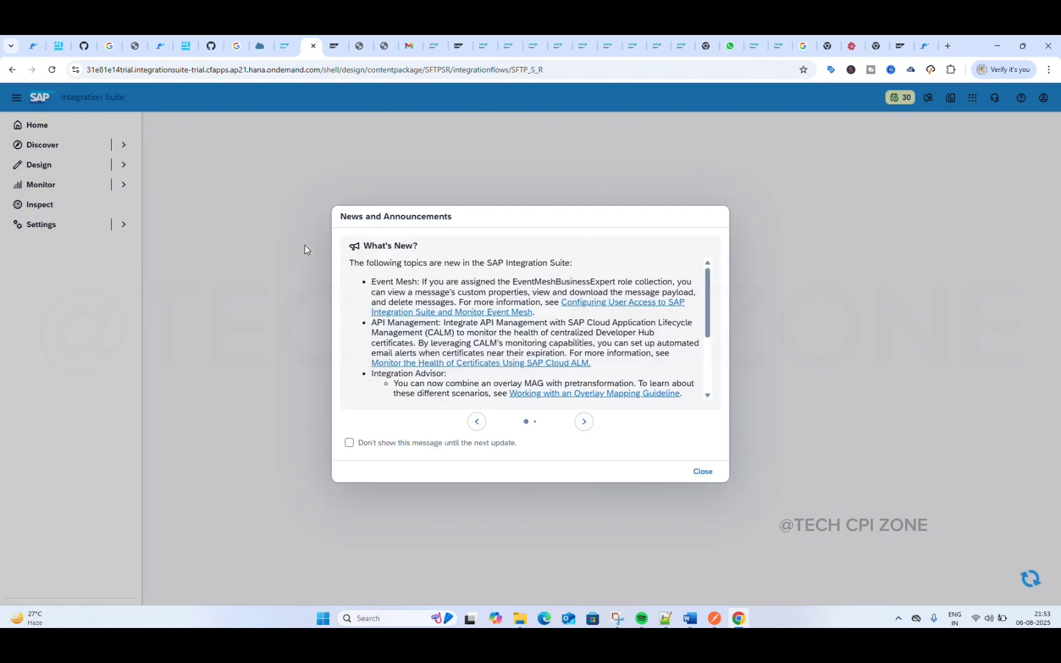
{"action": "left_click", "coordinate": [703, 474]}
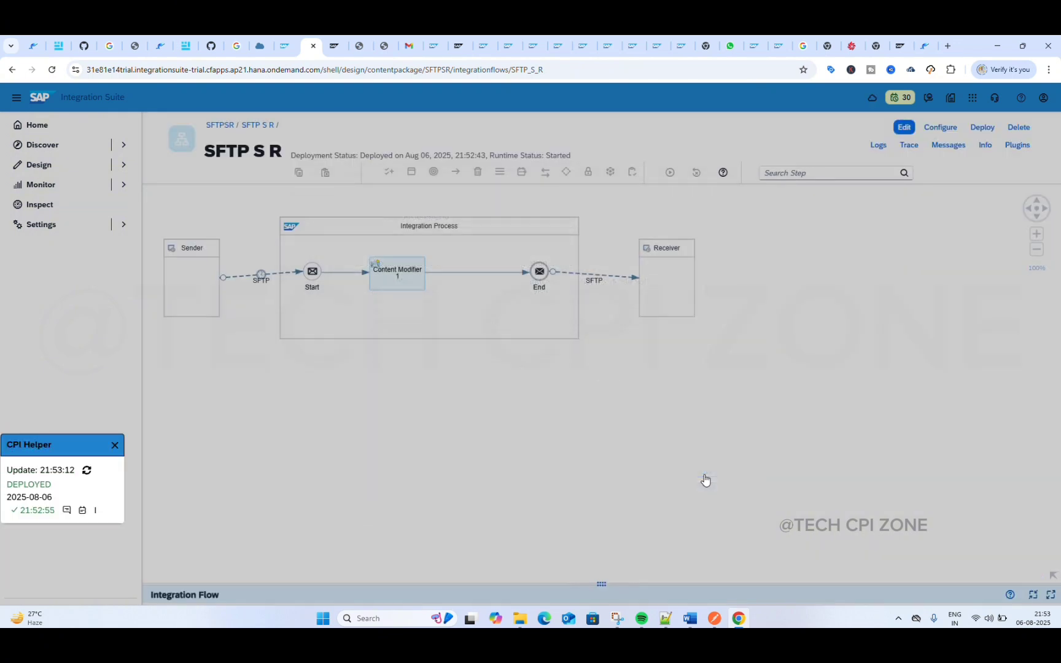
Step: Open the flow's latest message processing run from CPI Helper, examine its run model, and return to the flow
{"action": "left_click", "coordinate": [48, 185]}
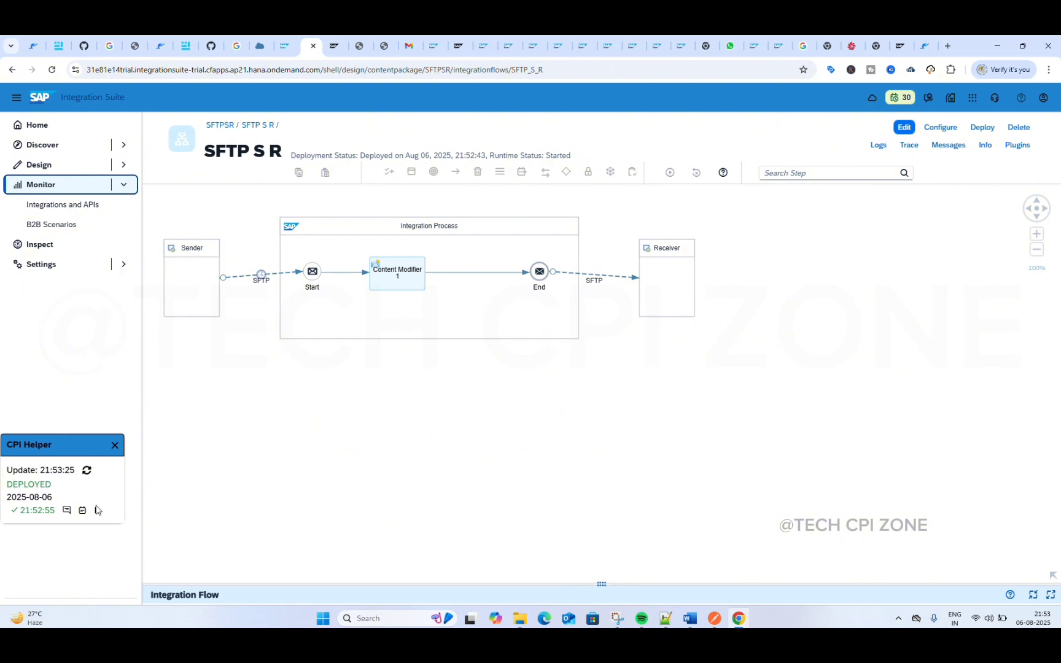
{"action": "left_click", "coordinate": [96, 509]}
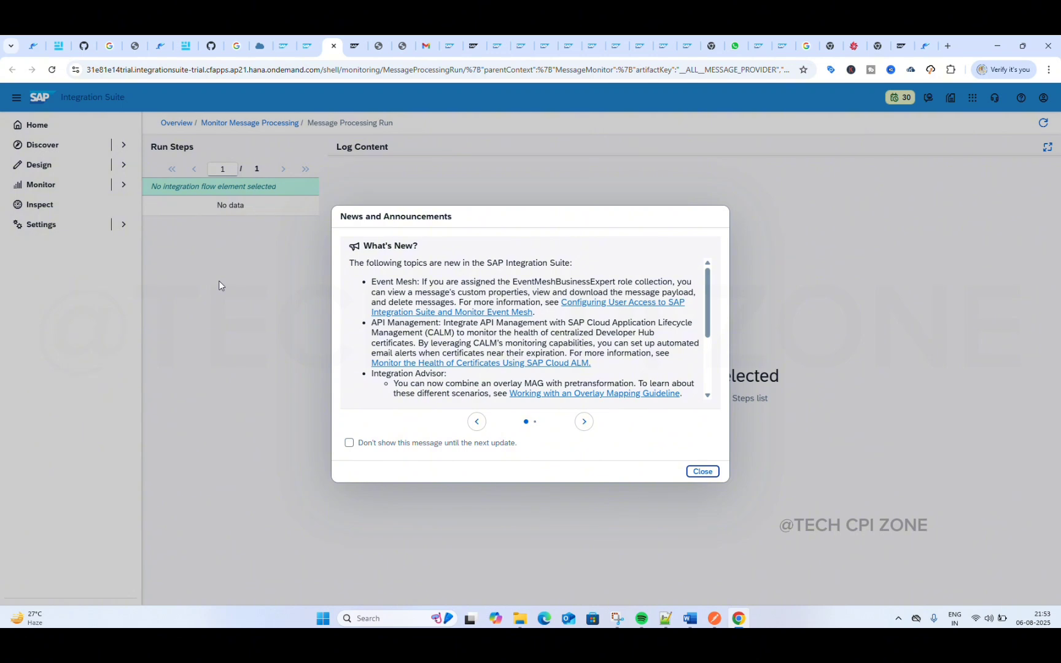
{"action": "left_click", "coordinate": [700, 473]}
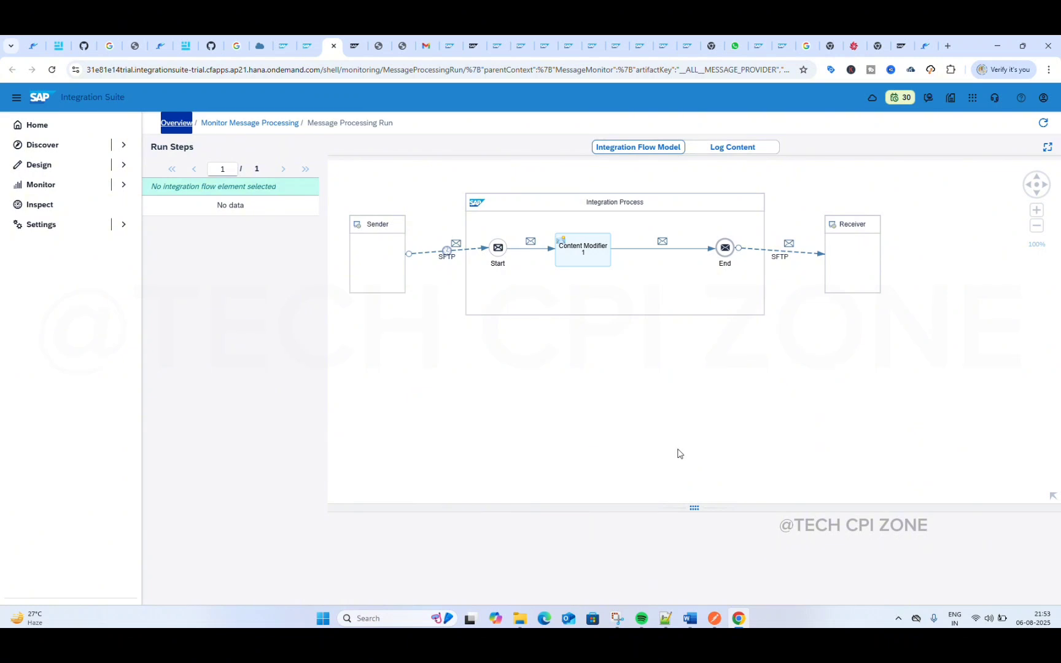
{"action": "mouse_move", "coordinate": [445, 244]}
{"action": "mouse_move", "coordinate": [809, 259]}
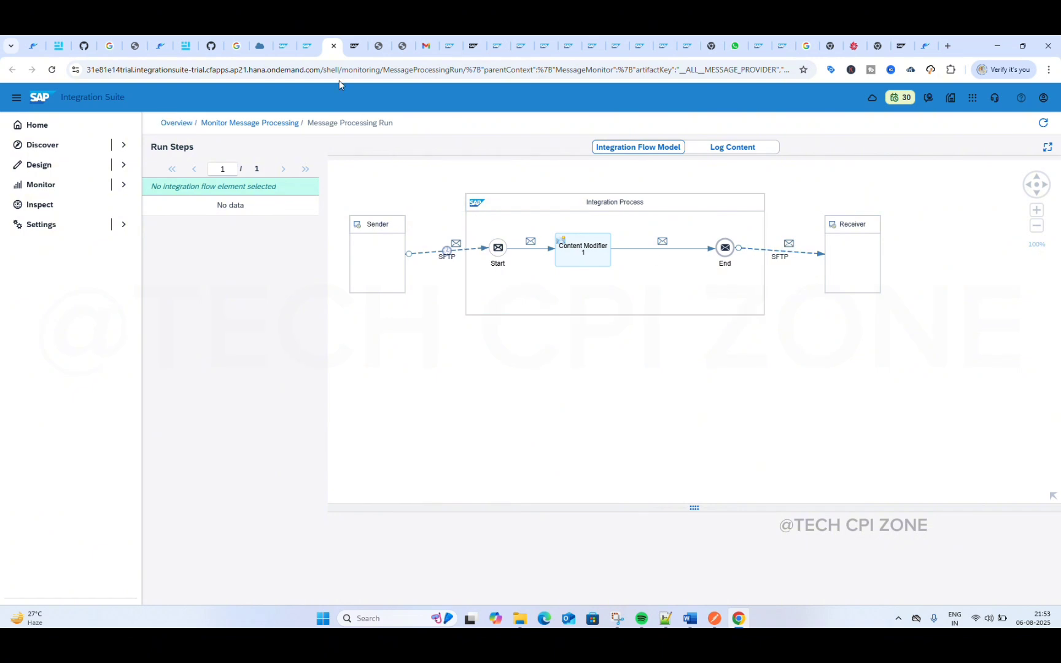
{"action": "left_click", "coordinate": [306, 41]}
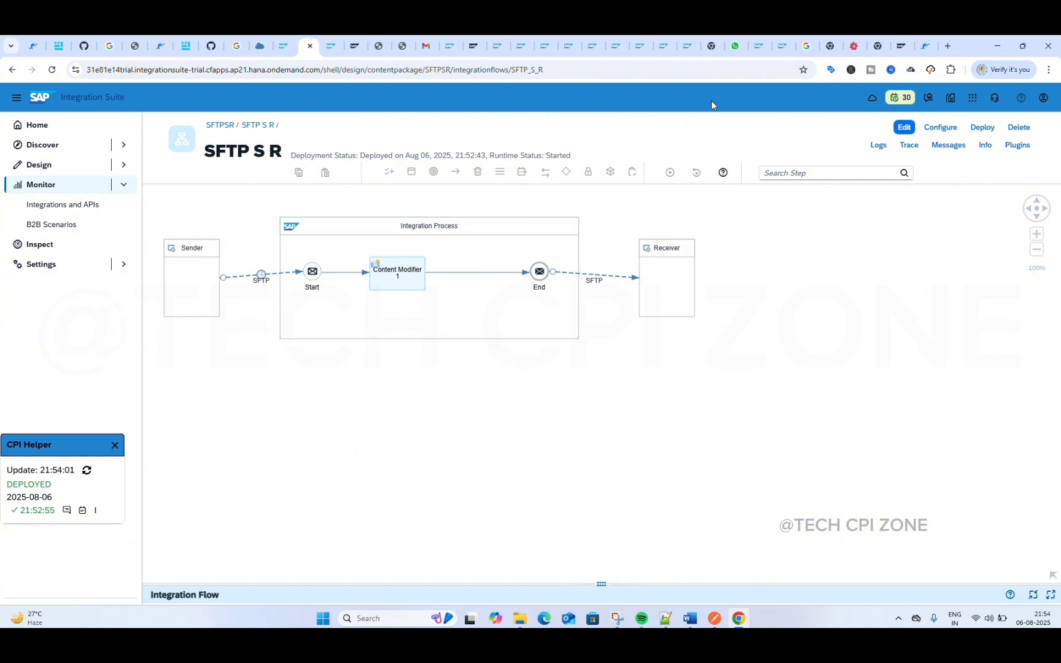
Step: Switch to Files.com and check the transfer in the Send/files/.archive and Resever/files folders
{"action": "left_click", "coordinate": [853, 45]}
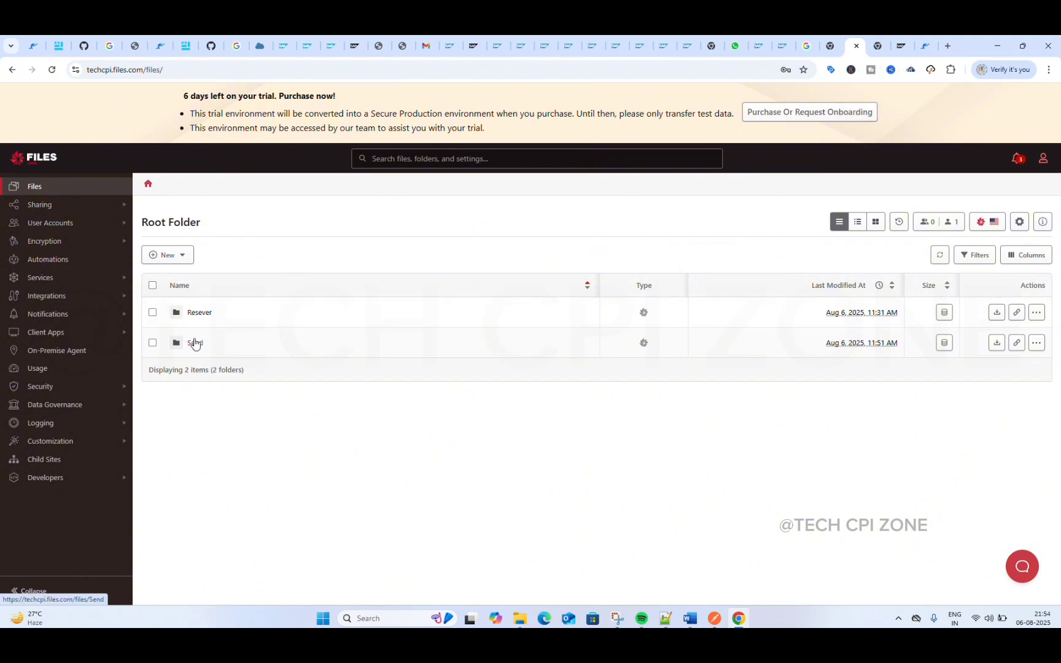
{"action": "left_click", "coordinate": [194, 343]}
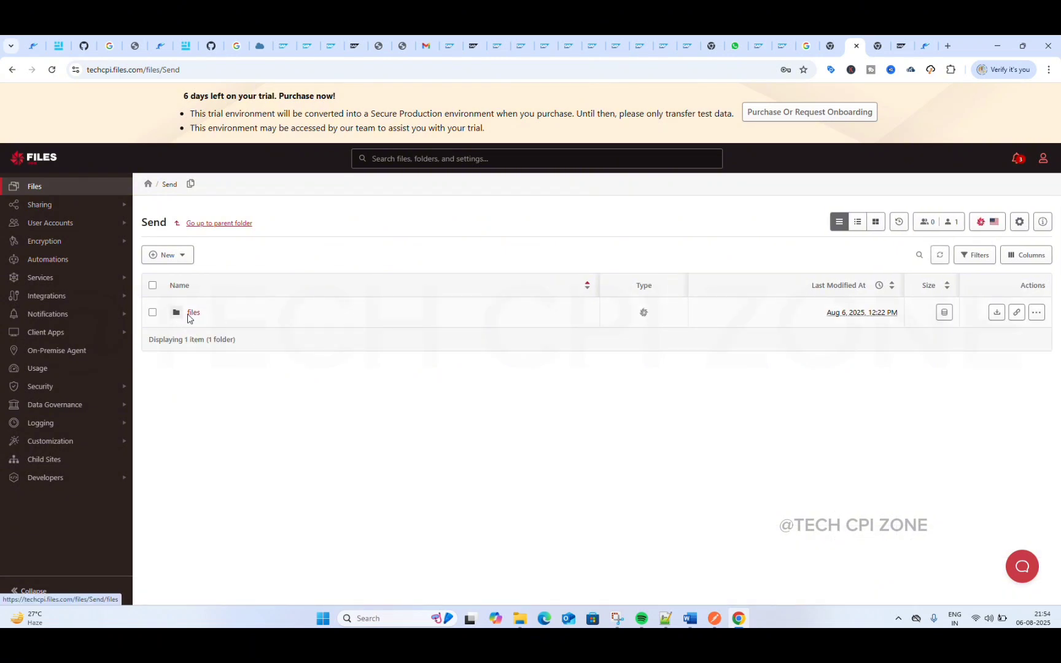
{"action": "left_click", "coordinate": [189, 314]}
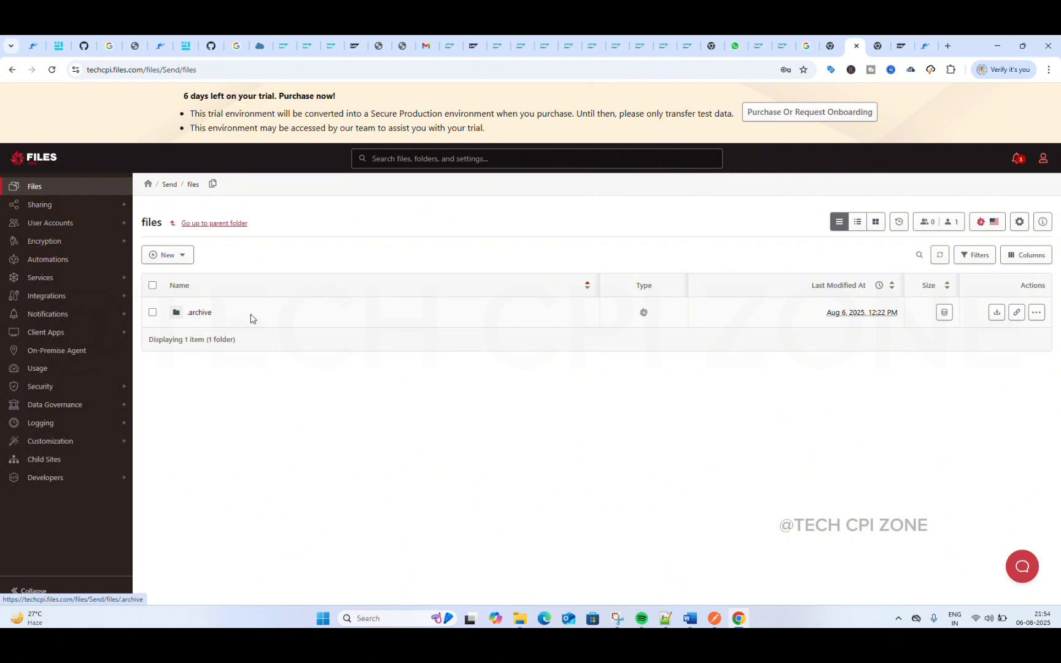
{"action": "left_click", "coordinate": [200, 314]}
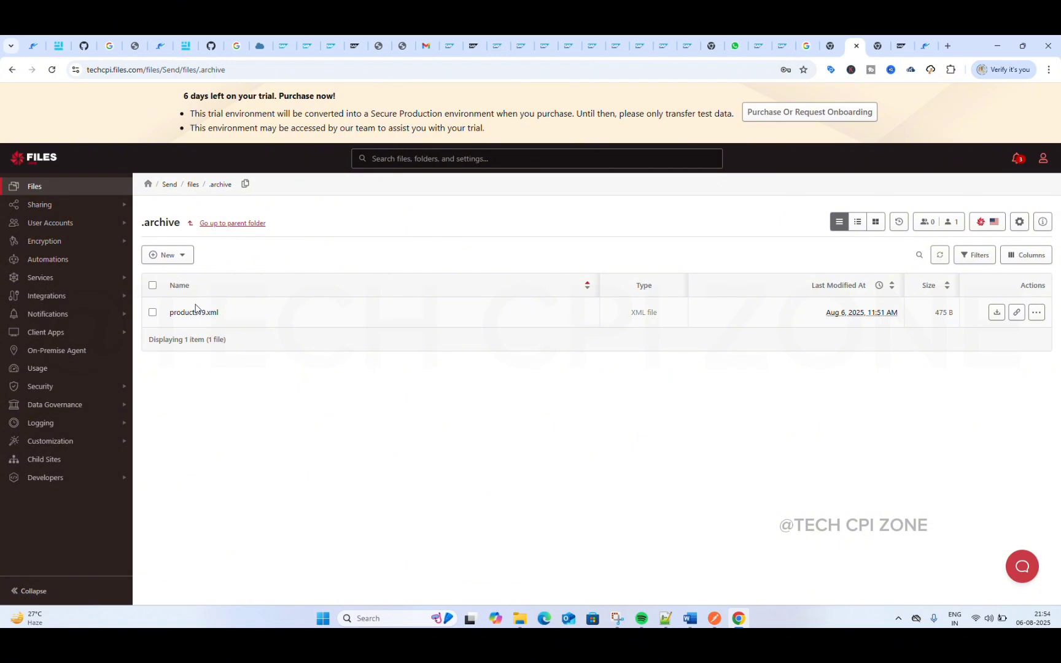
{"action": "left_click", "coordinate": [147, 185]}
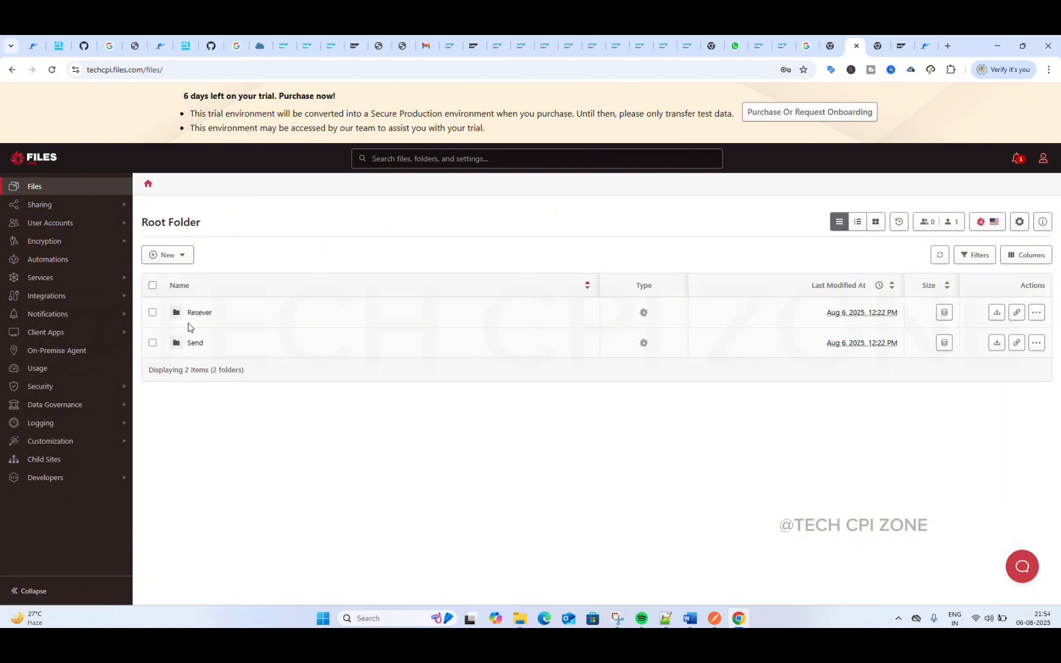
{"action": "left_click", "coordinate": [197, 319]}
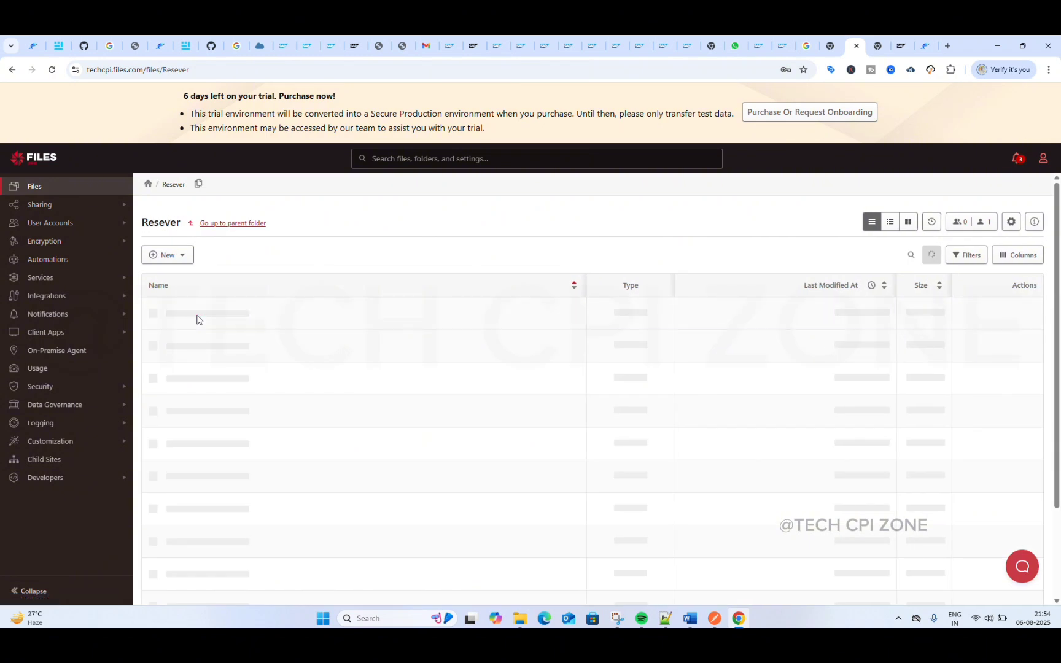
{"action": "left_click", "coordinate": [194, 313]}
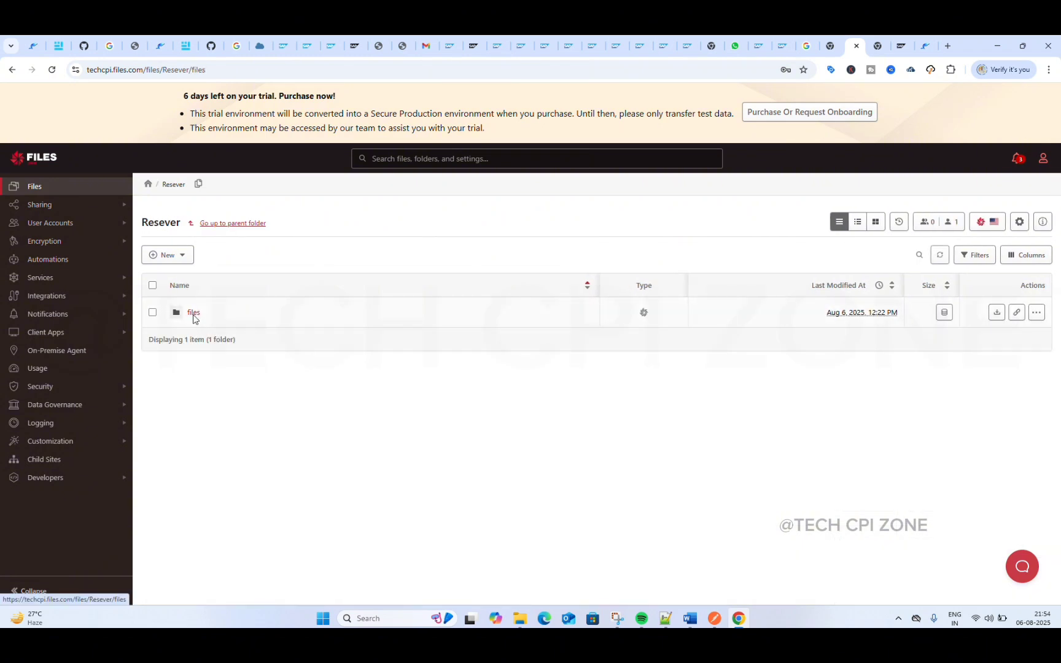